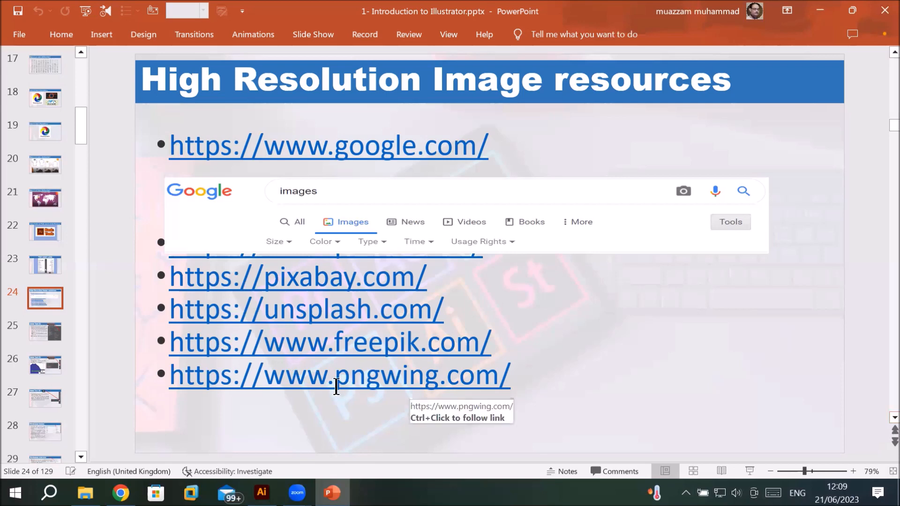
# Step: Open the pngwing.com link from the slide in the browser and return to the presentation
pyautogui.moveTo(335, 378)
pyautogui.mouseDown()
pyautogui.moveTo(521, 373)
pyautogui.moveTo(499, 368)
pyautogui.mouseUp()
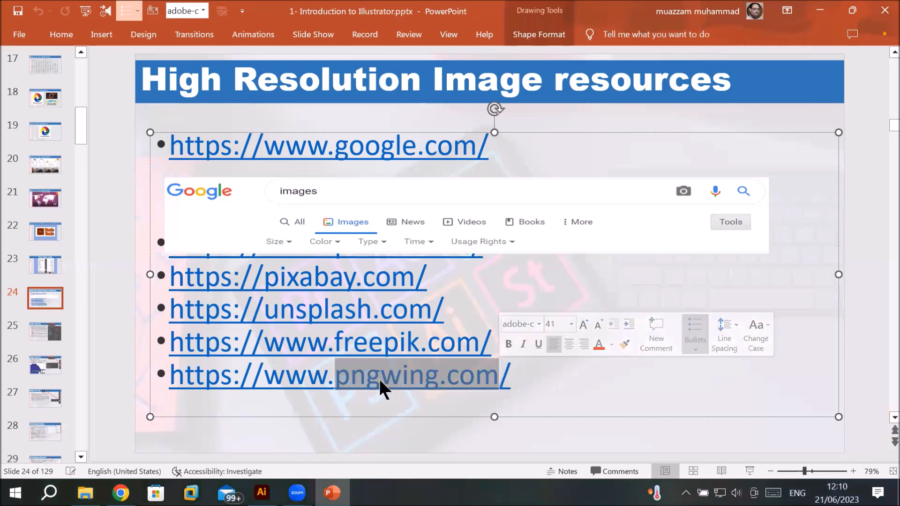
pyautogui.keyDown('ctrl'); pyautogui.click(348, 374); pyautogui.keyUp('ctrl')
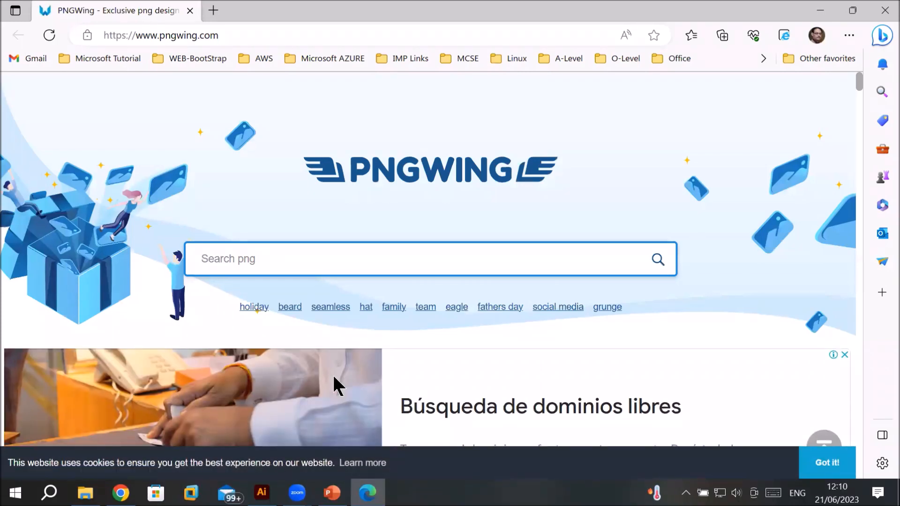
pyautogui.hotkey('alt', 'Tab')
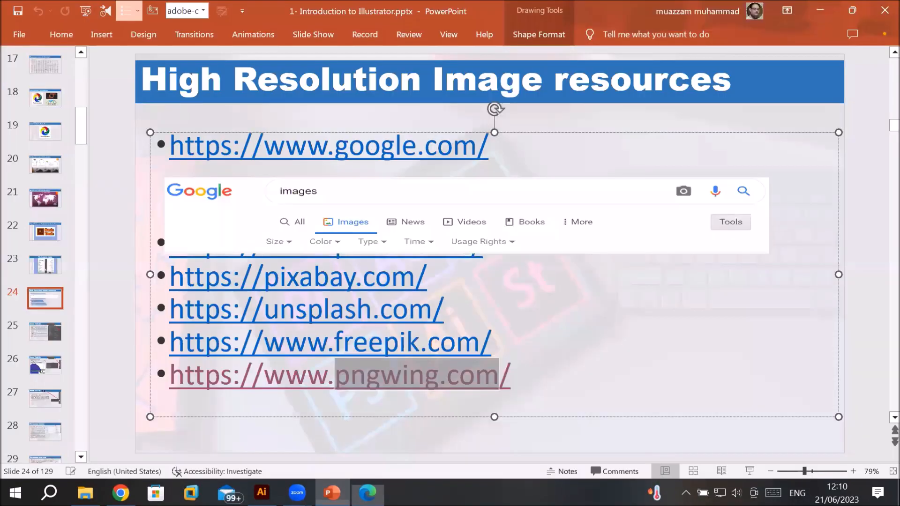
# Step: Open the freepik.com and unsplash.com links from the slide in new browser tabs
pyautogui.keyDown('ctrl'); pyautogui.click(371, 349); pyautogui.keyUp('ctrl')
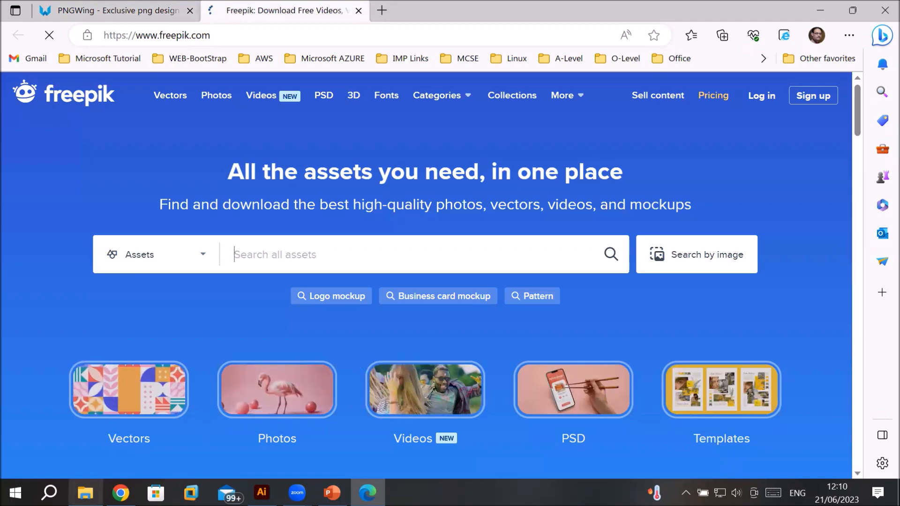
pyautogui.click(332, 493)
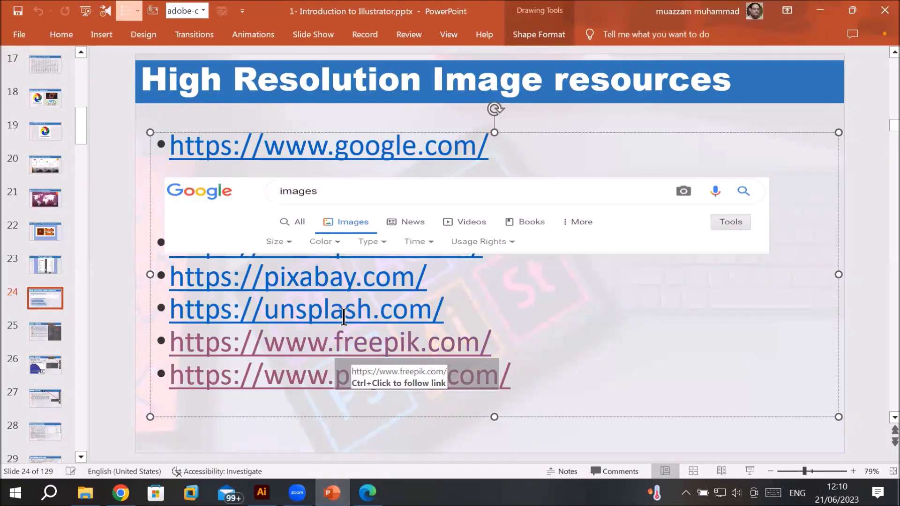
pyautogui.keyDown('ctrl'); pyautogui.click(343, 314); pyautogui.keyUp('ctrl')
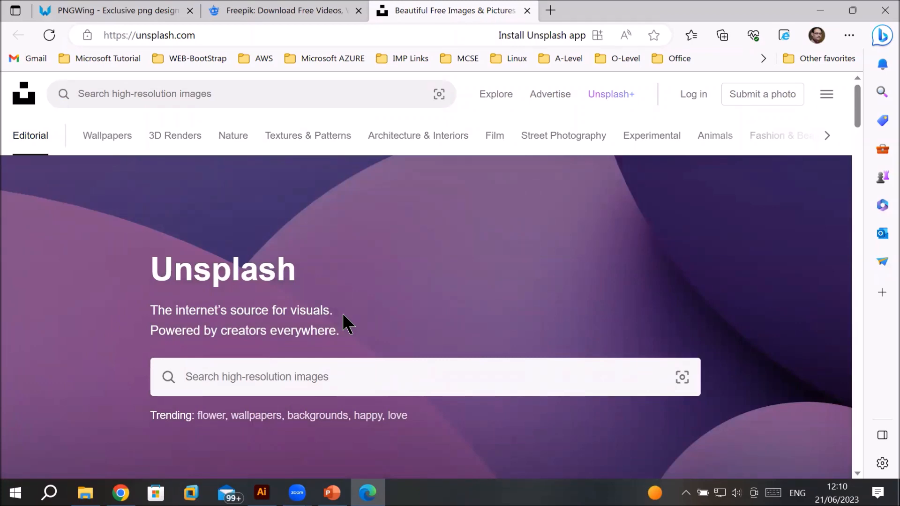
pyautogui.hotkey('alt', 'Tab')
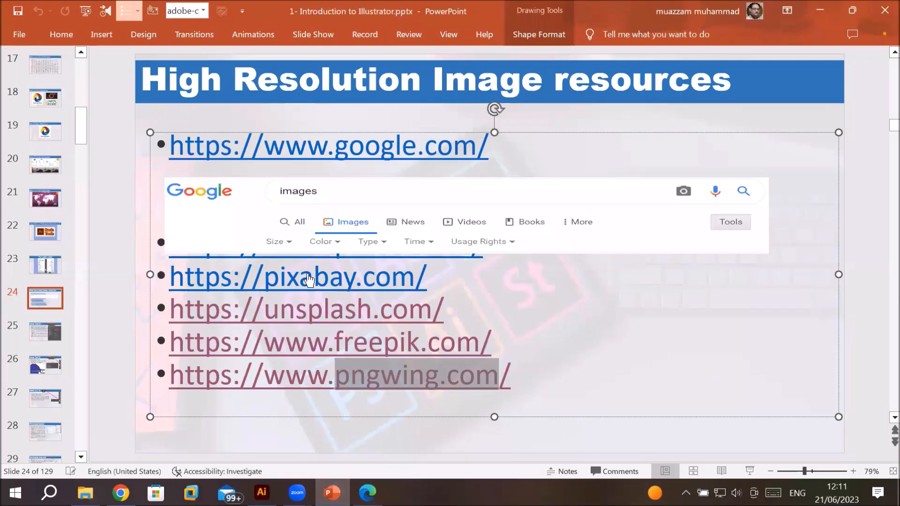
# Step: Open the pixabay.com and google.com links from the slide in new browser tabs
pyautogui.keyDown('ctrl'); pyautogui.click(309, 280); pyautogui.keyUp('ctrl')
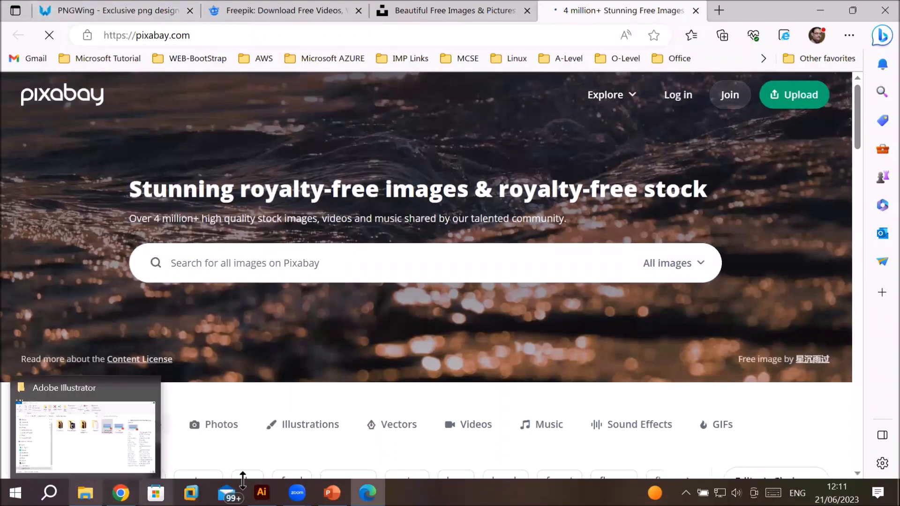
pyautogui.moveTo(332, 493)
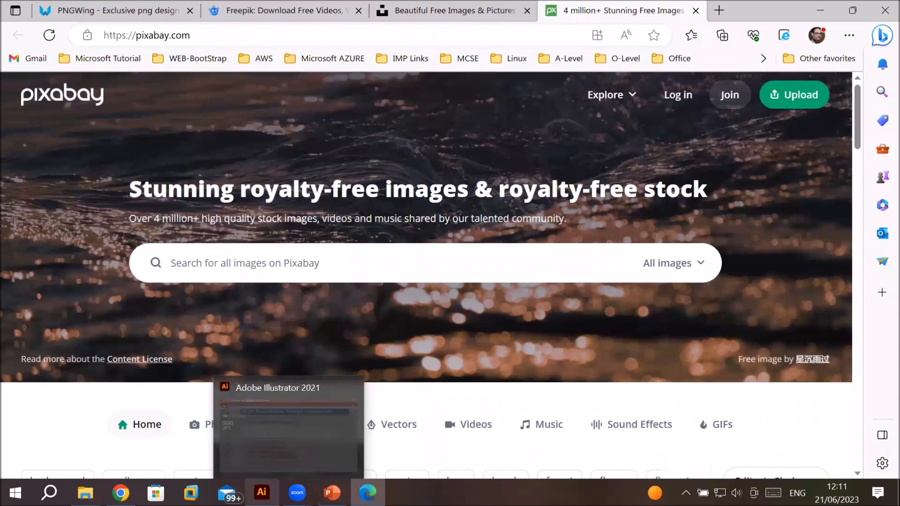
pyautogui.click(332, 492)
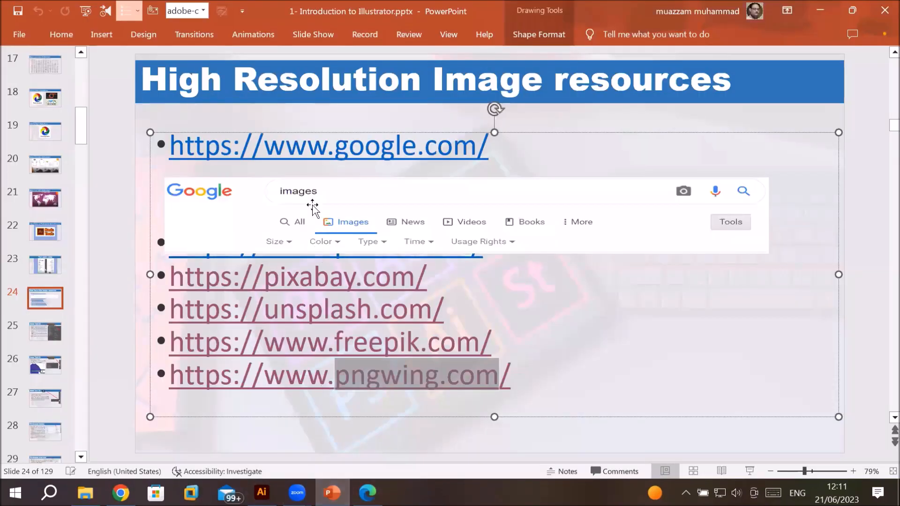
pyautogui.keyDown('ctrl'); pyautogui.click(326, 151); pyautogui.keyUp('ctrl')
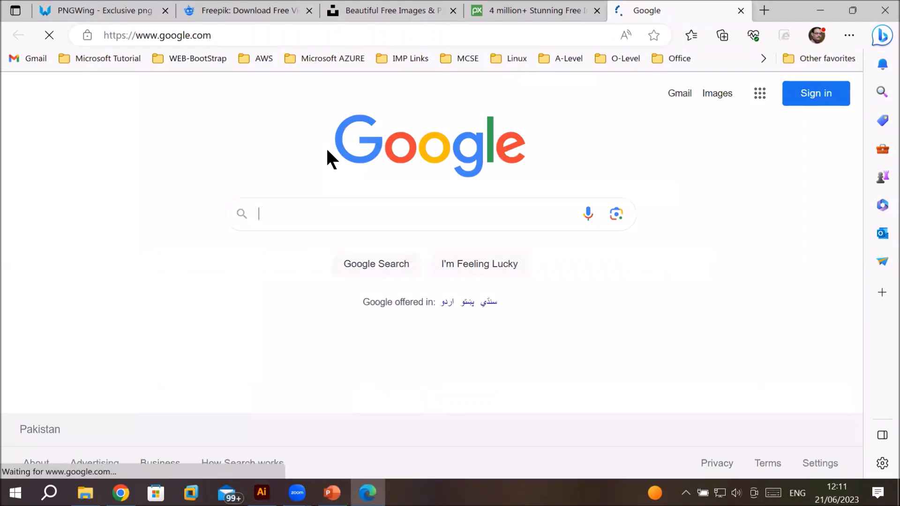
# Step: Sign in to Freepik with the suggested Google account
pyautogui.click(66, 7)
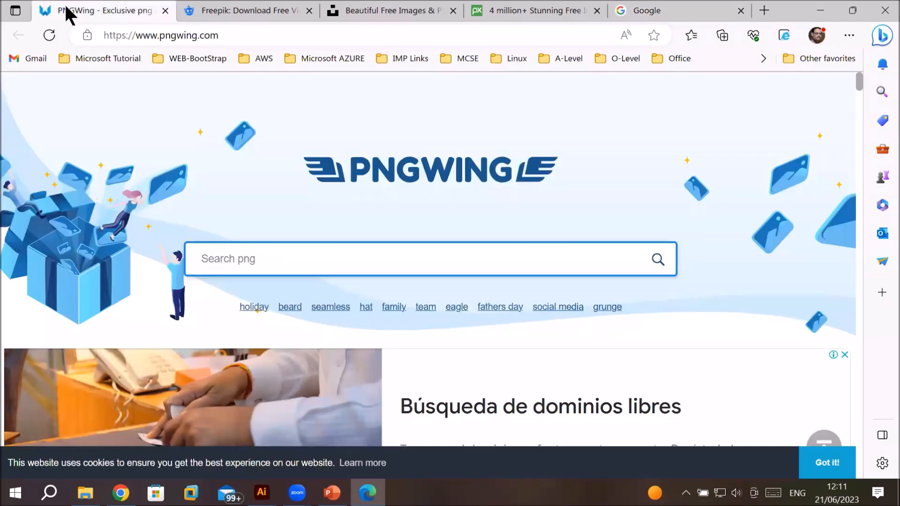
pyautogui.click(269, 6)
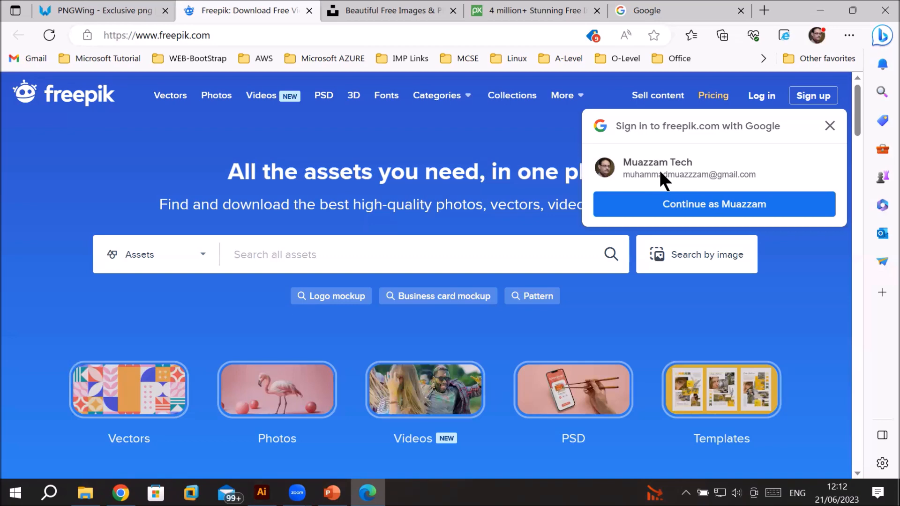
pyautogui.click(680, 205)
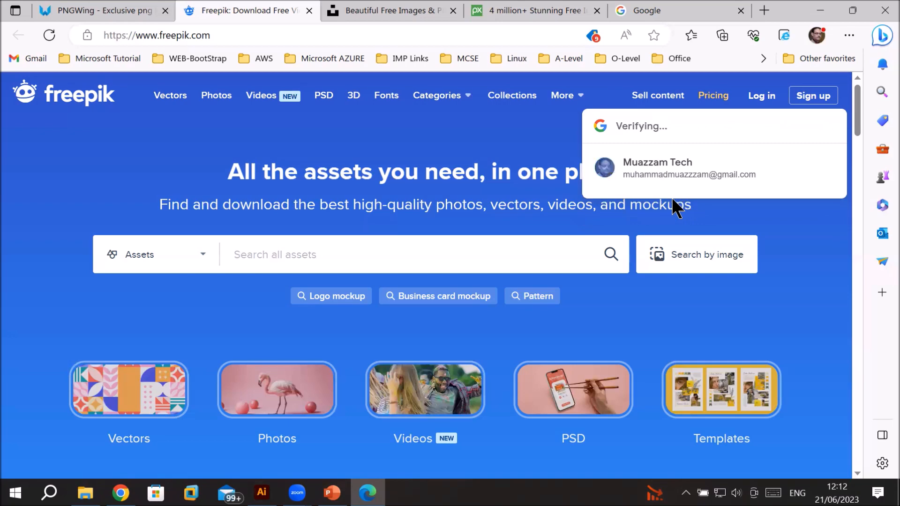
# Step: Look through the open Unsplash, Pixabay, Google, Freepik and PNGWing tabs, declining Google's homepage suggestion
pyautogui.click(406, 9)
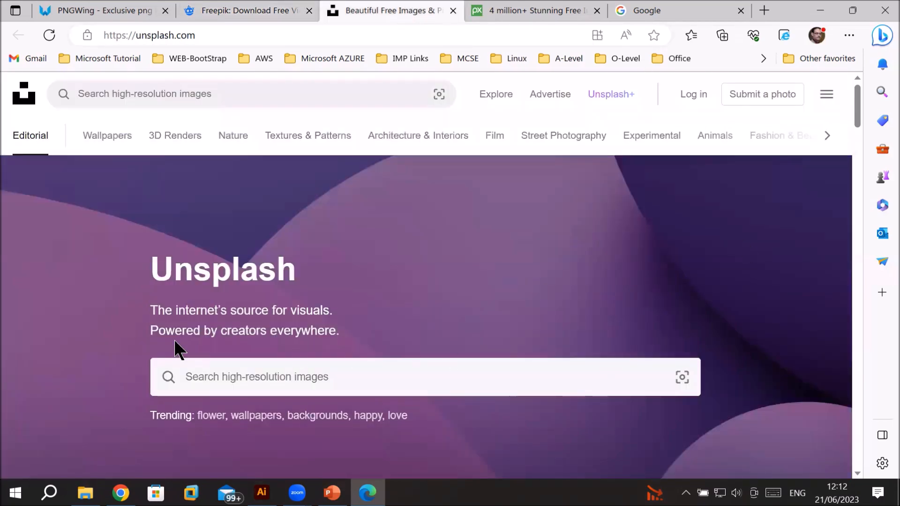
pyautogui.click(501, 10)
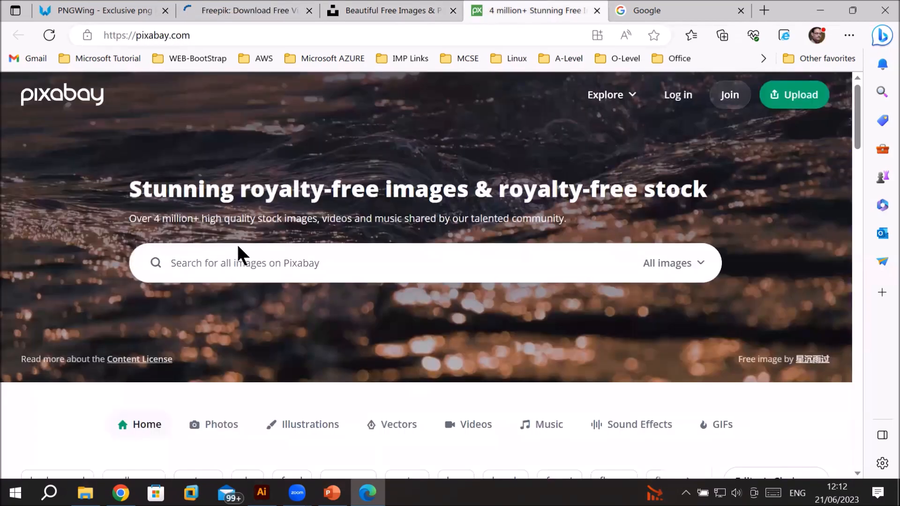
pyautogui.click(647, 11)
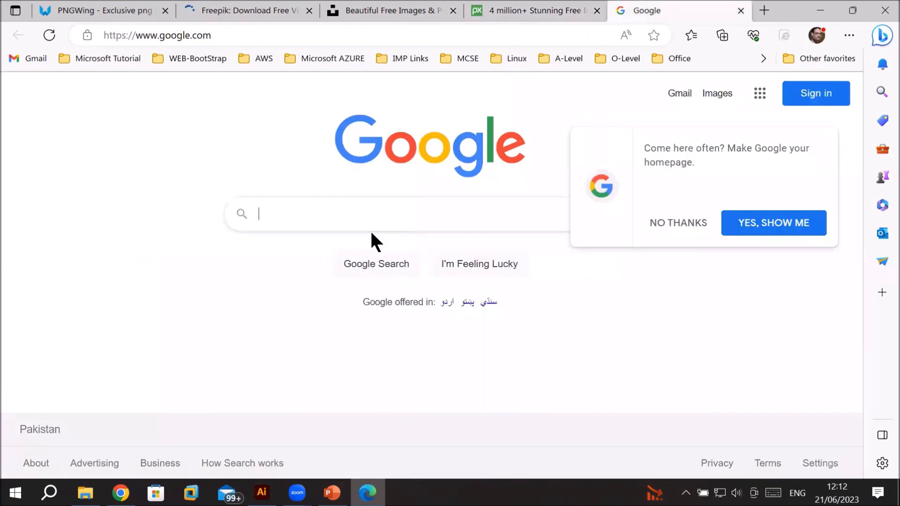
pyautogui.click(682, 224)
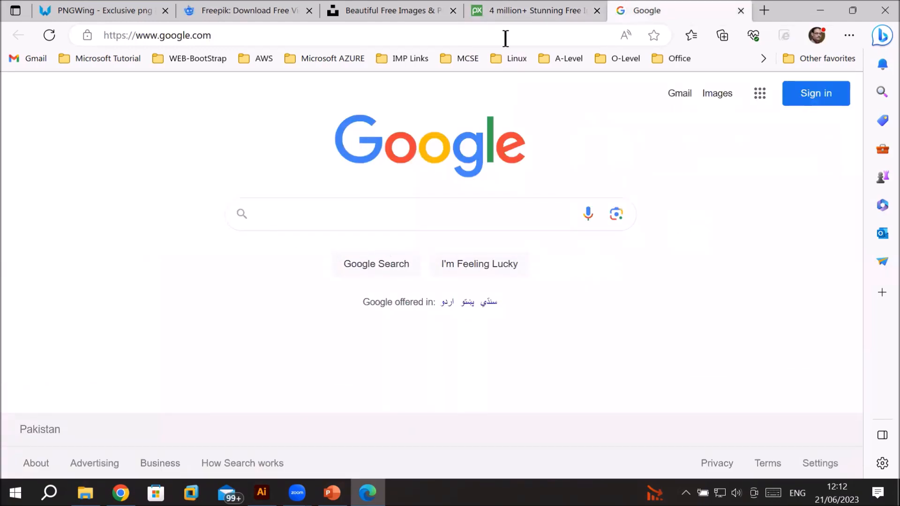
pyautogui.click(509, 8)
pyautogui.click(287, 261)
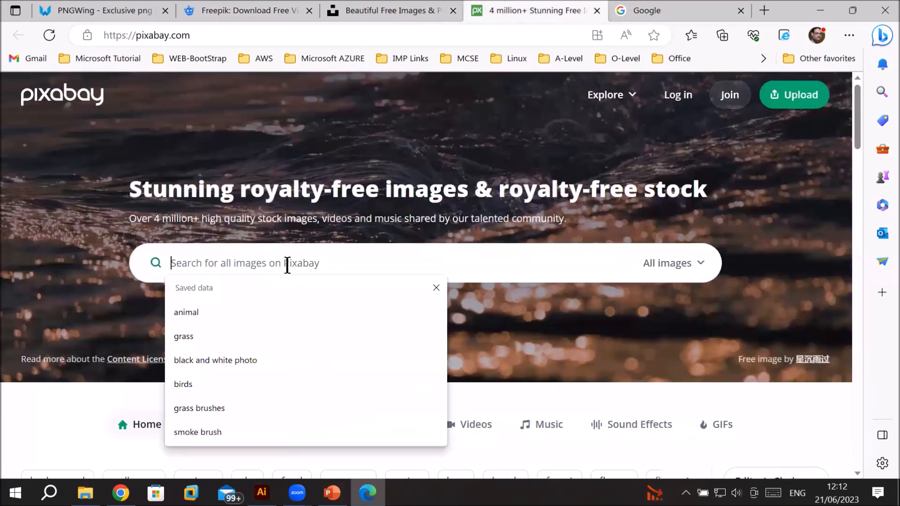
pyautogui.click(383, 9)
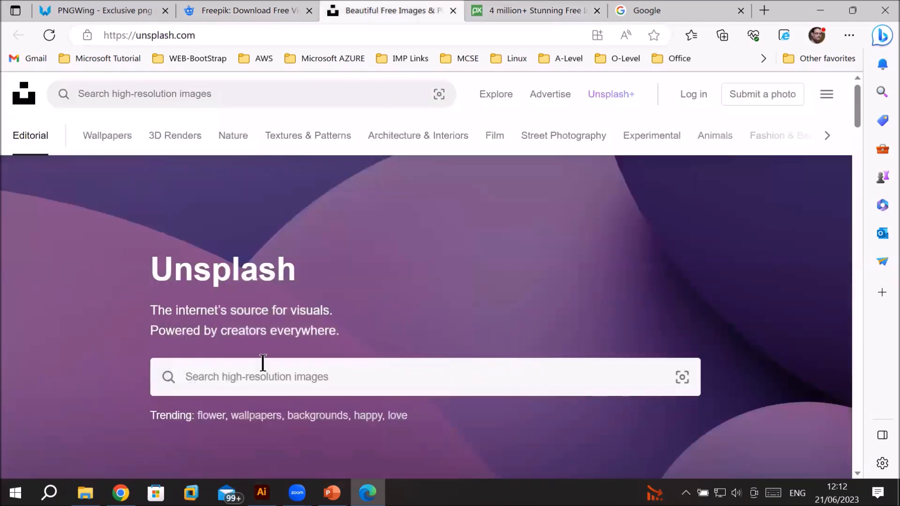
pyautogui.click(269, 8)
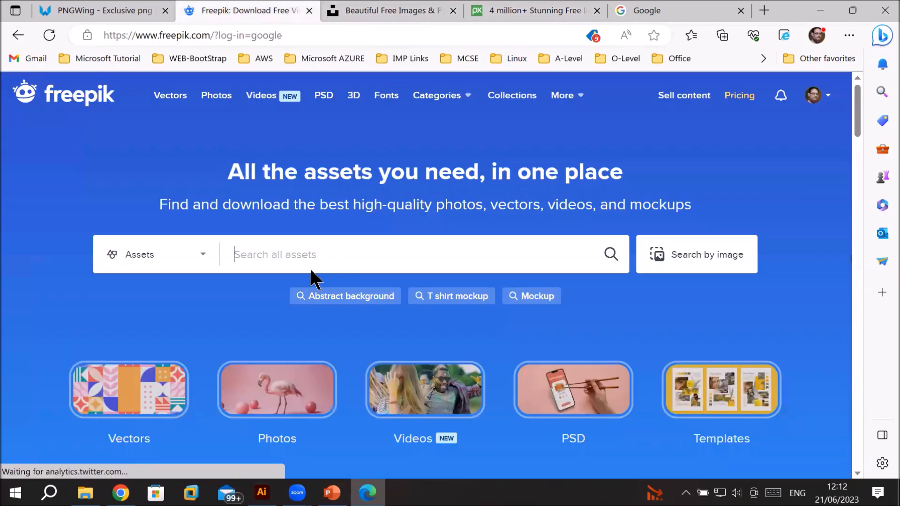
pyautogui.click(89, 10)
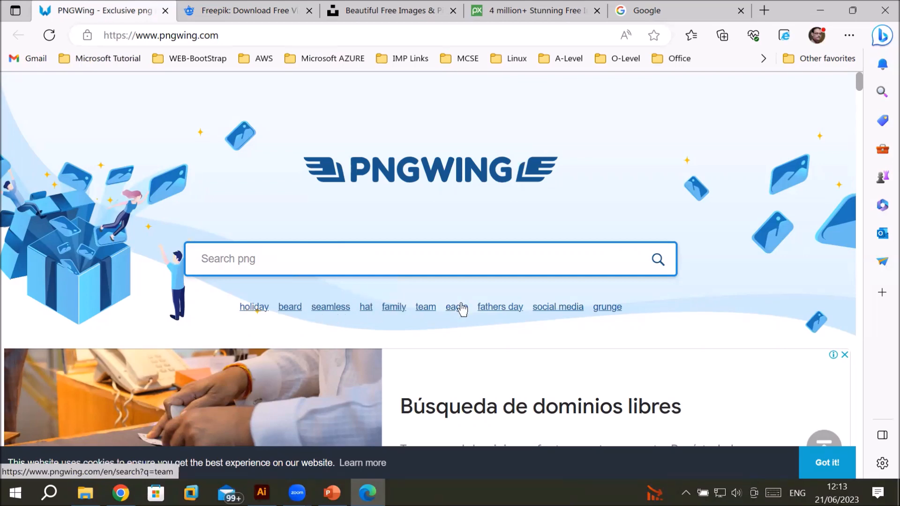
# Step: Search PNGWing for social media images via the suggested tag and browse the results
pyautogui.click(564, 308)
pyautogui.click(463, 325)
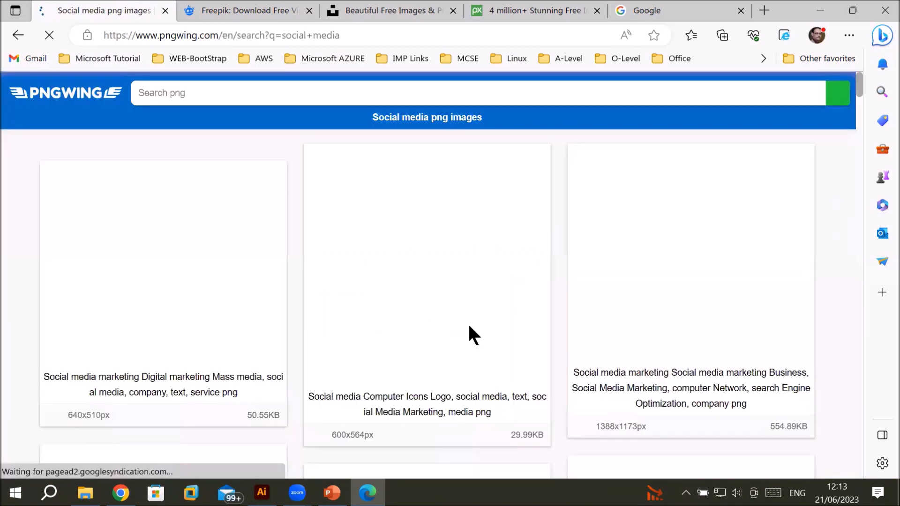
pyautogui.scroll(-3, 632, 301)
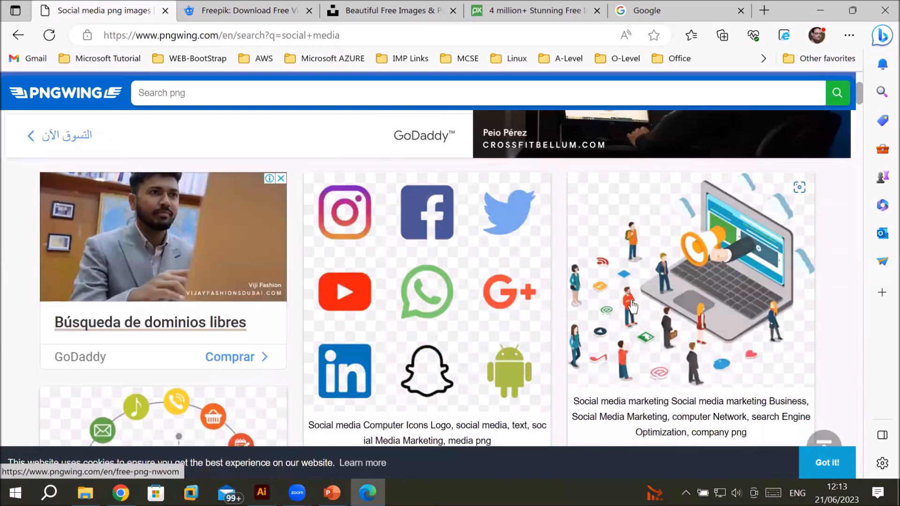
pyautogui.scroll(-2, 632, 306)
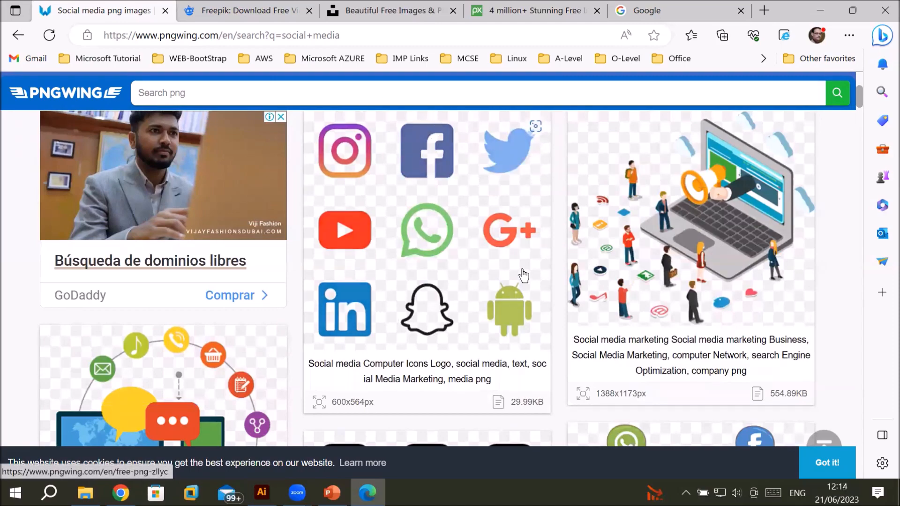
pyautogui.scroll(-1, 523, 277)
pyautogui.scroll(-4, 523, 267)
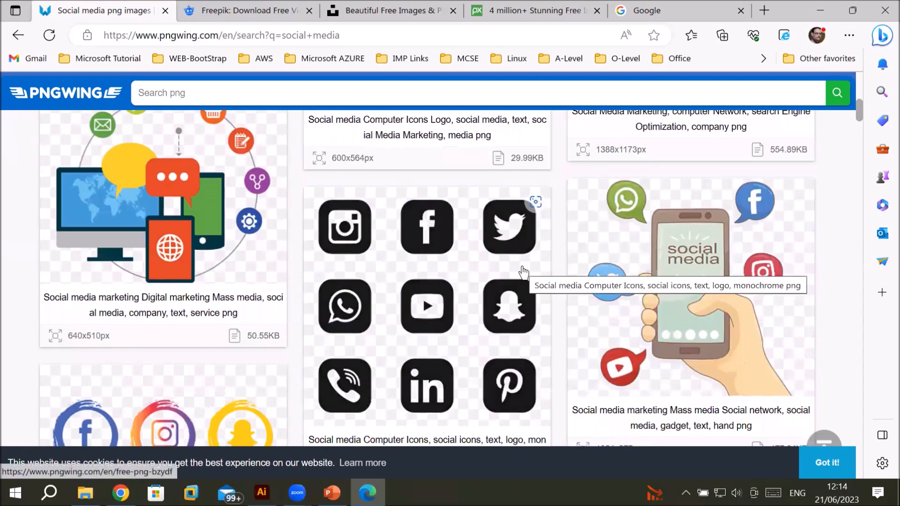
pyautogui.scroll(-1, 523, 268)
pyautogui.scroll(-1, 523, 273)
pyautogui.scroll(-5, 522, 266)
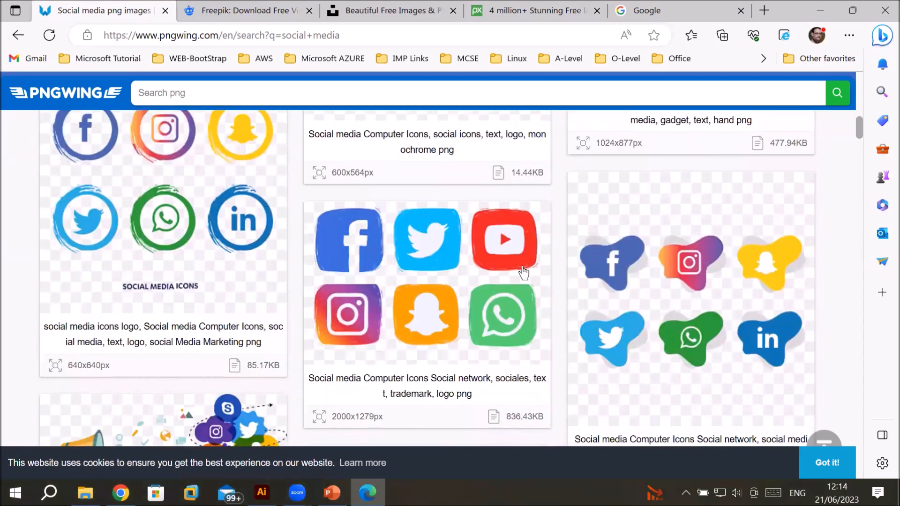
pyautogui.scroll(15, 522, 267)
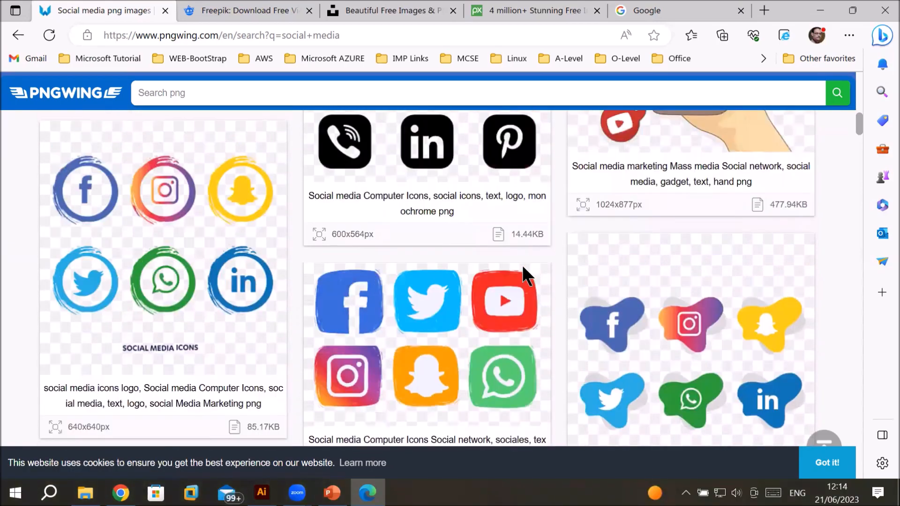
pyautogui.scroll(3, 524, 268)
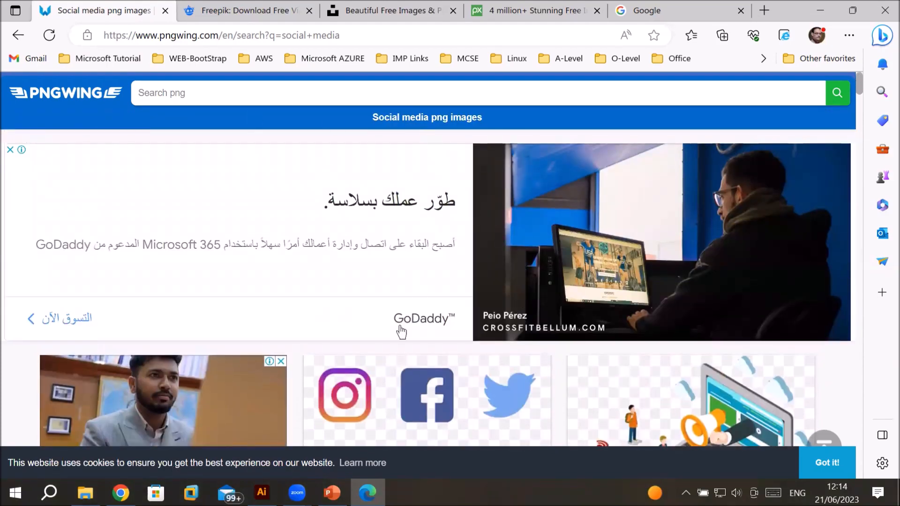
pyautogui.scroll(-15, 415, 284)
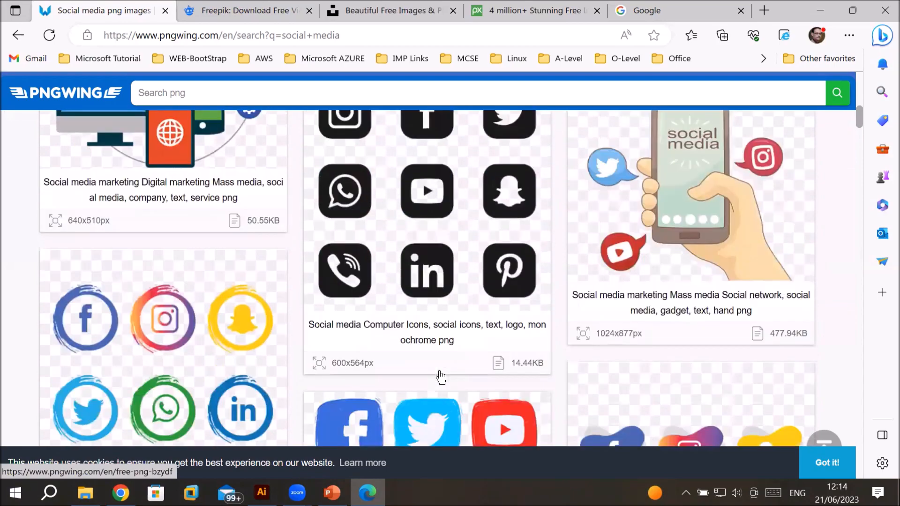
pyautogui.scroll(-10, 441, 376)
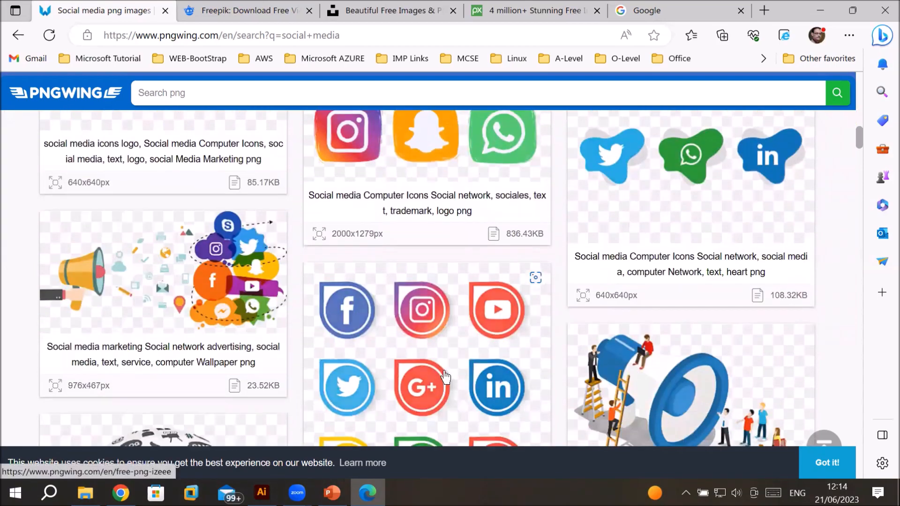
pyautogui.scroll(-10, 446, 377)
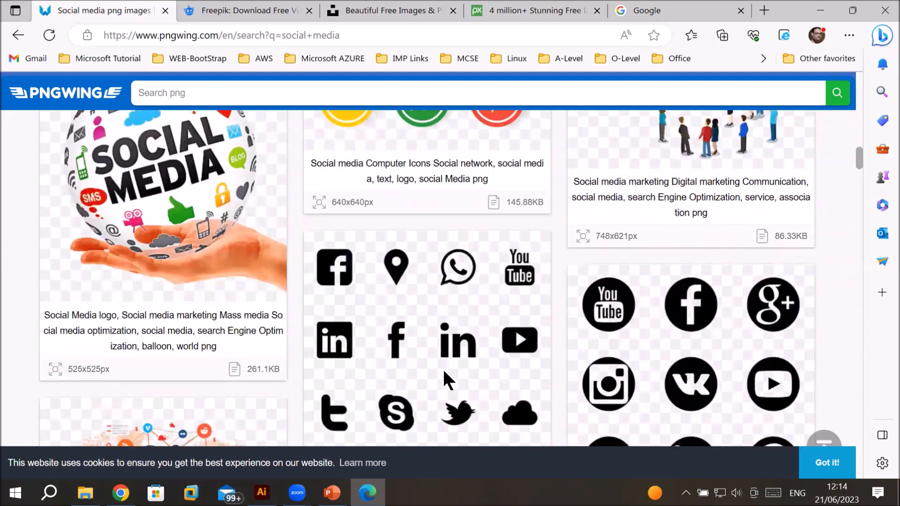
pyautogui.scroll(-4, 444, 375)
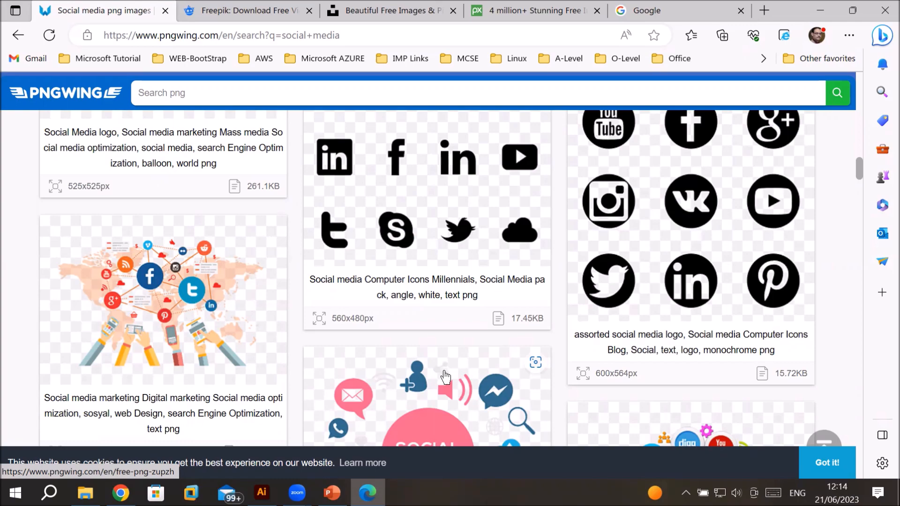
pyautogui.scroll(-8, 445, 376)
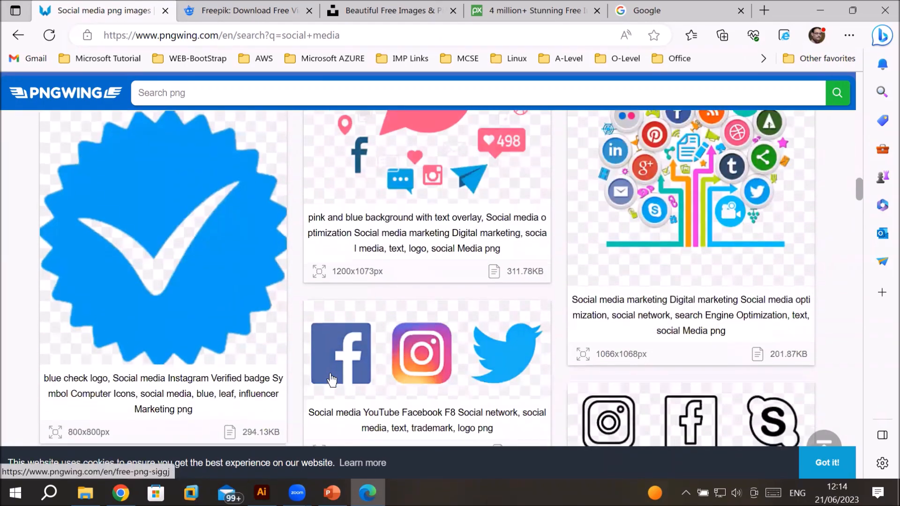
pyautogui.scroll(-4, 712, 375)
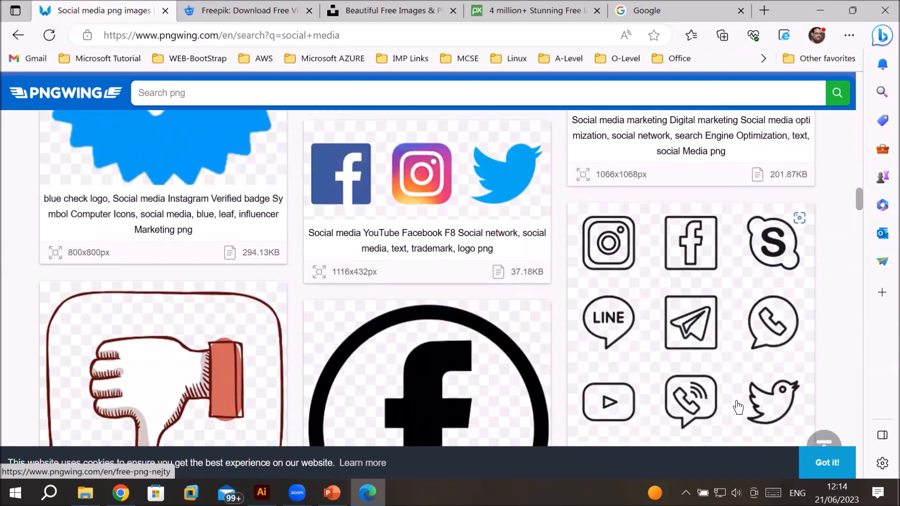
# Step: Scroll further down through the PNGWing social media PNG results
pyautogui.scroll(-3, 683, 367)
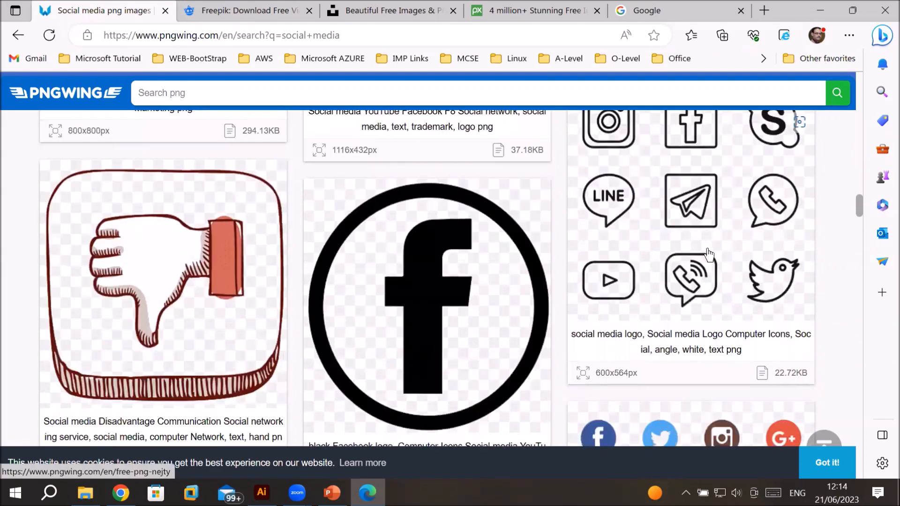
pyautogui.scroll(-1, 685, 282)
pyautogui.scroll(-4, 684, 291)
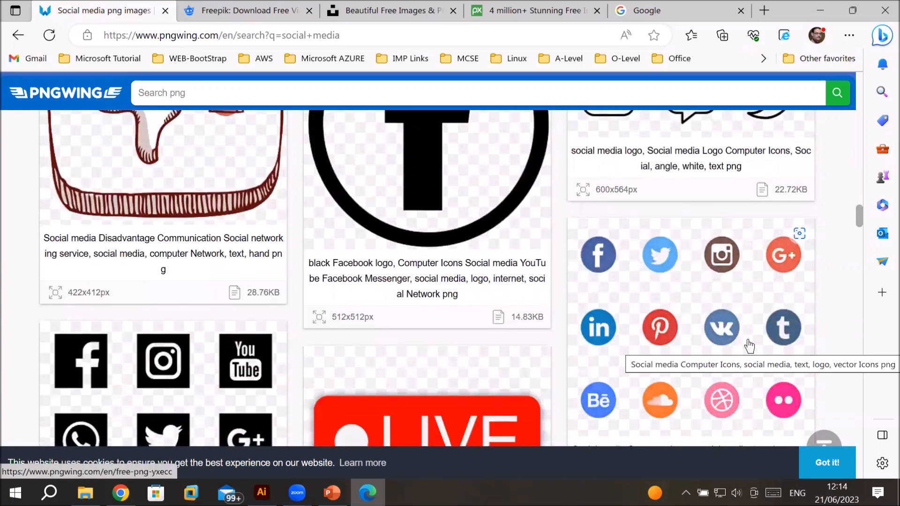
pyautogui.scroll(-5, 749, 346)
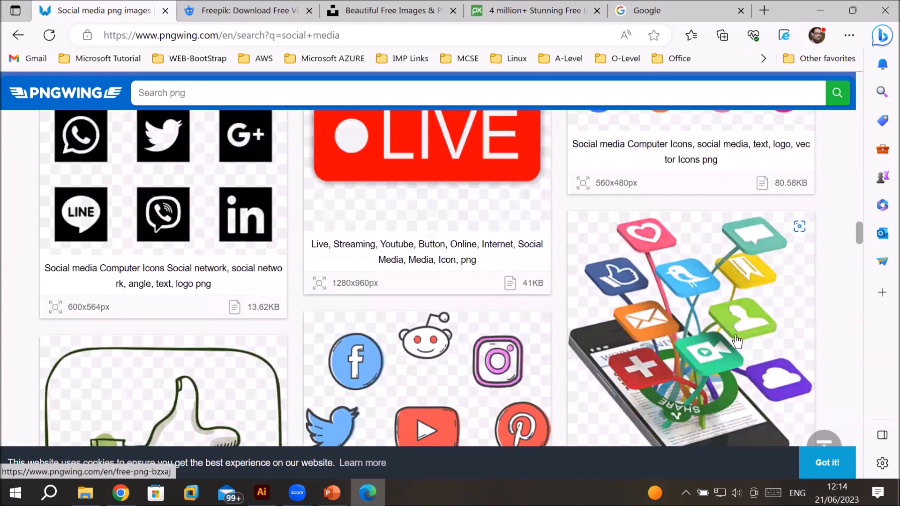
pyautogui.scroll(-1, 738, 342)
pyautogui.scroll(-2, 737, 341)
pyautogui.scroll(-4, 733, 332)
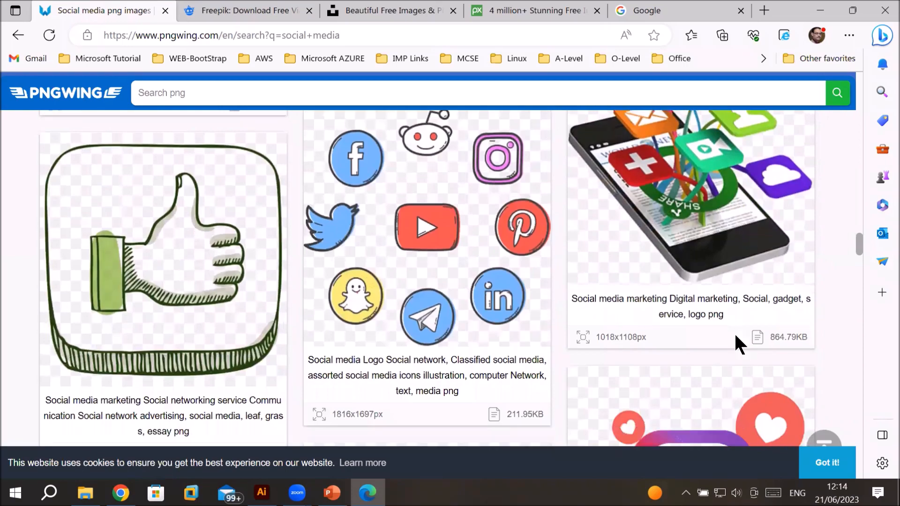
pyautogui.scroll(-2, 736, 337)
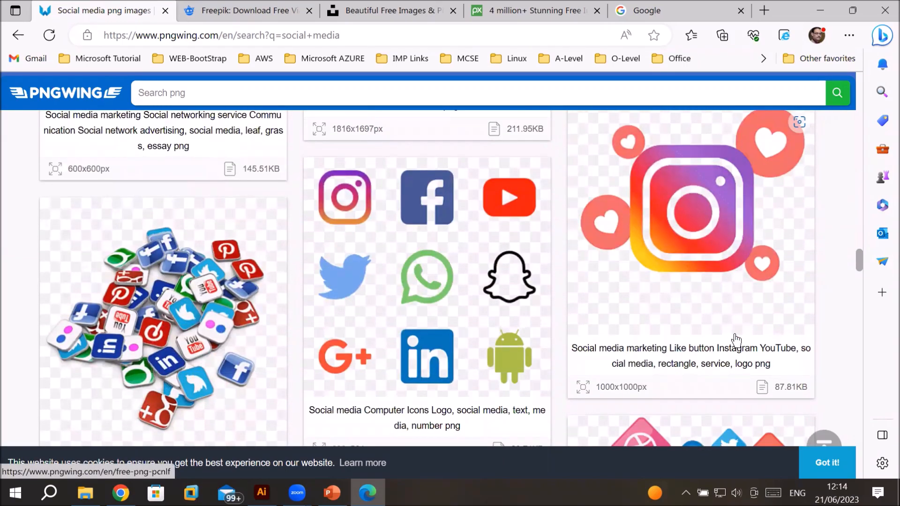
pyautogui.scroll(-1, 735, 338)
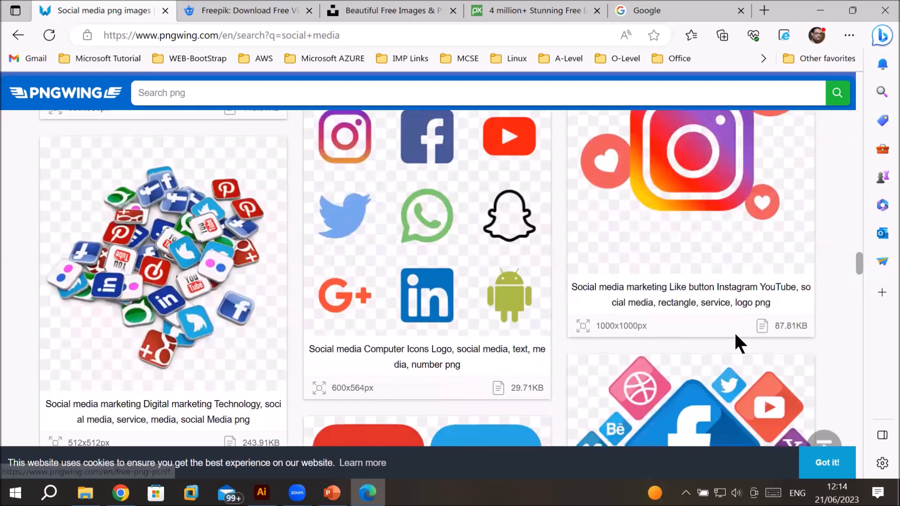
# Step: Open the social media computer icons logo image and start its PNG download
pyautogui.click(492, 308)
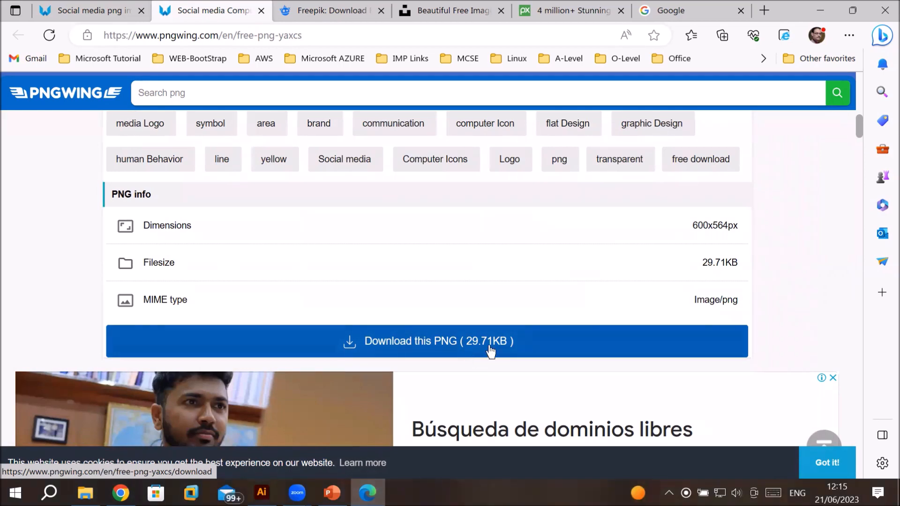
pyautogui.click(446, 347)
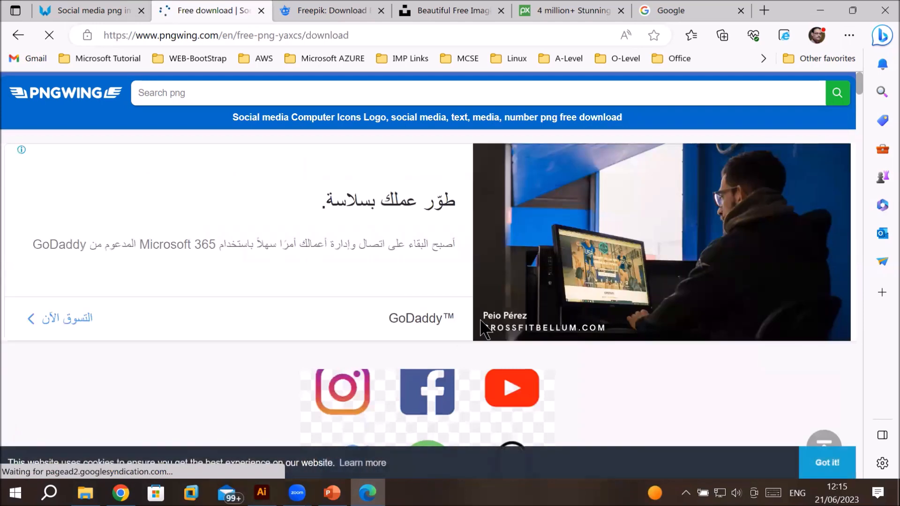
pyautogui.scroll(-10, 482, 350)
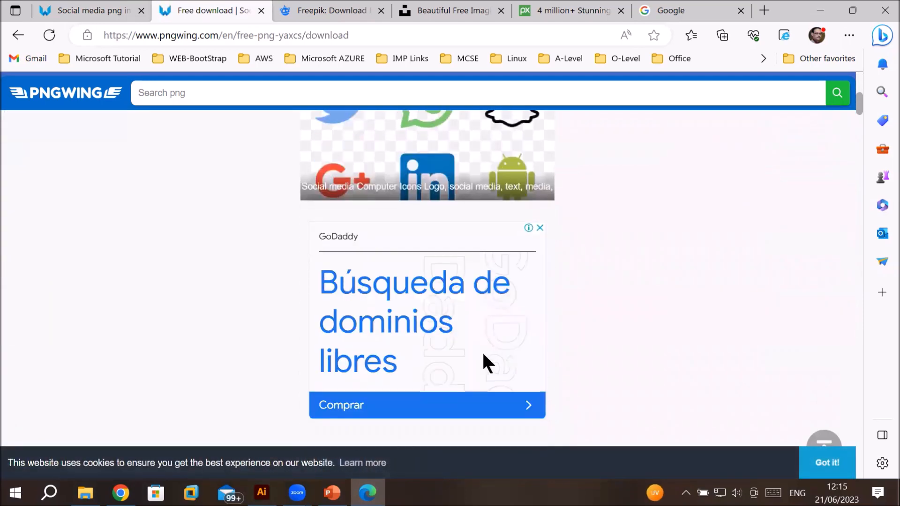
pyautogui.scroll(-3, 482, 351)
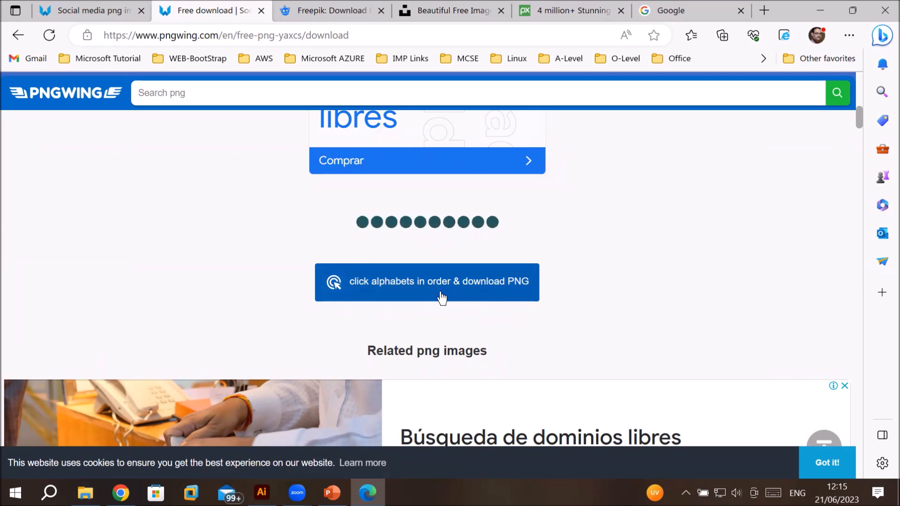
# Step: Solve the click-letters-in-order captcha to download the social media icons PNG
pyautogui.click(440, 292)
pyautogui.click(439, 289)
pyautogui.click(424, 290)
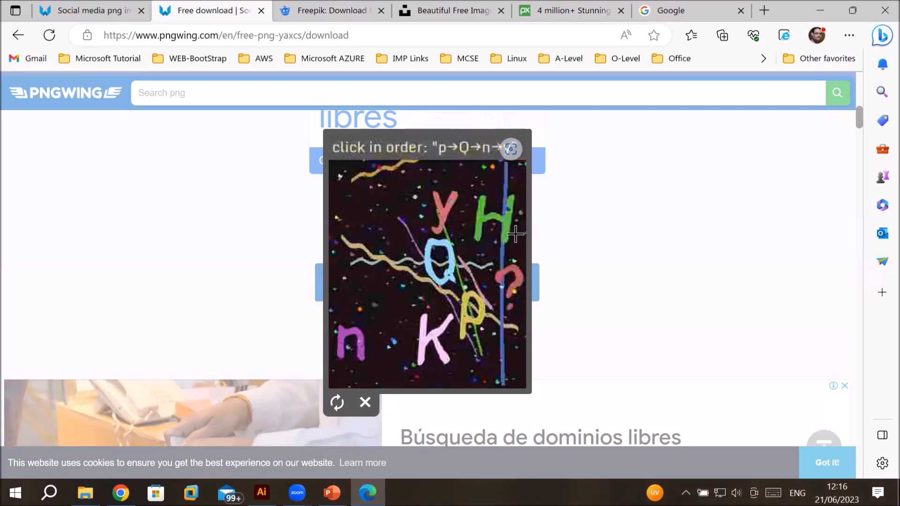
pyautogui.click(471, 310)
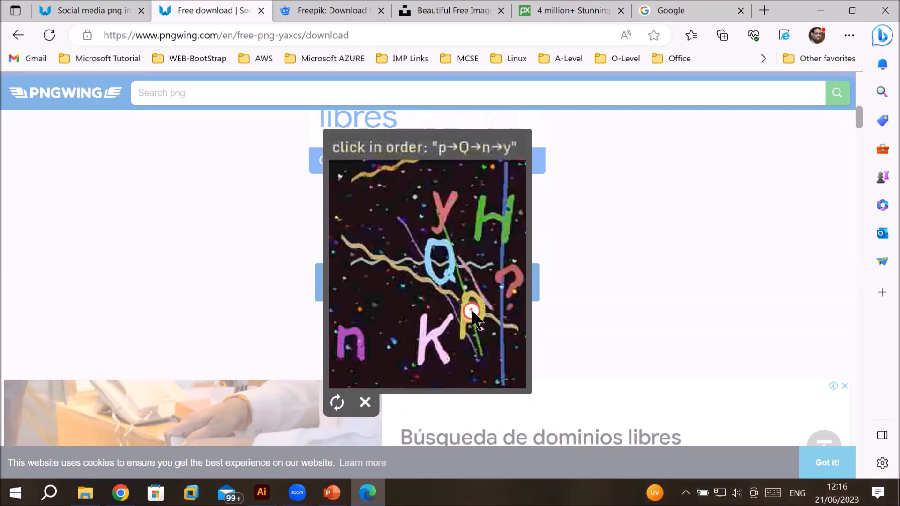
pyautogui.click(446, 273)
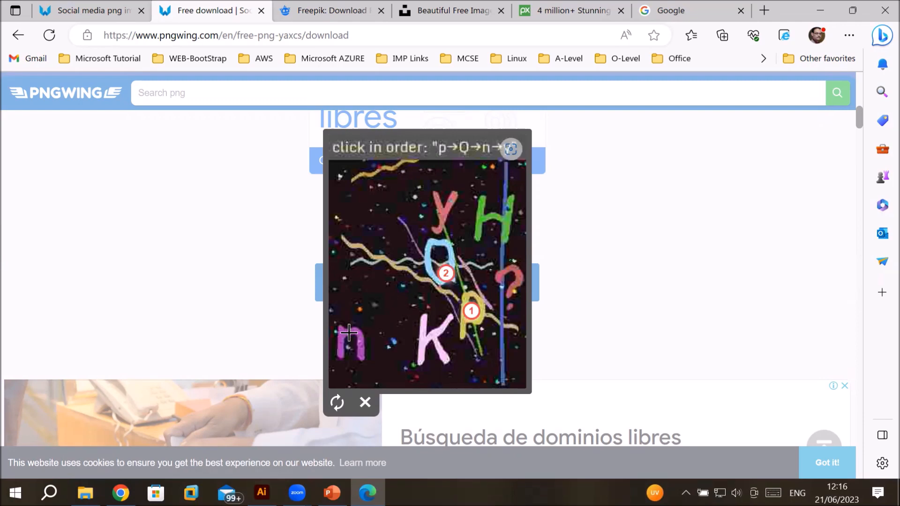
pyautogui.click(349, 332)
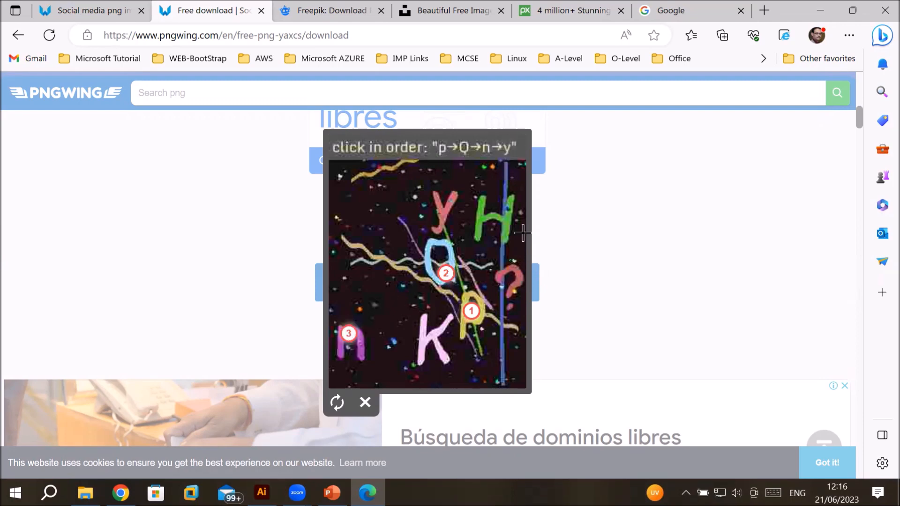
pyautogui.click(449, 204)
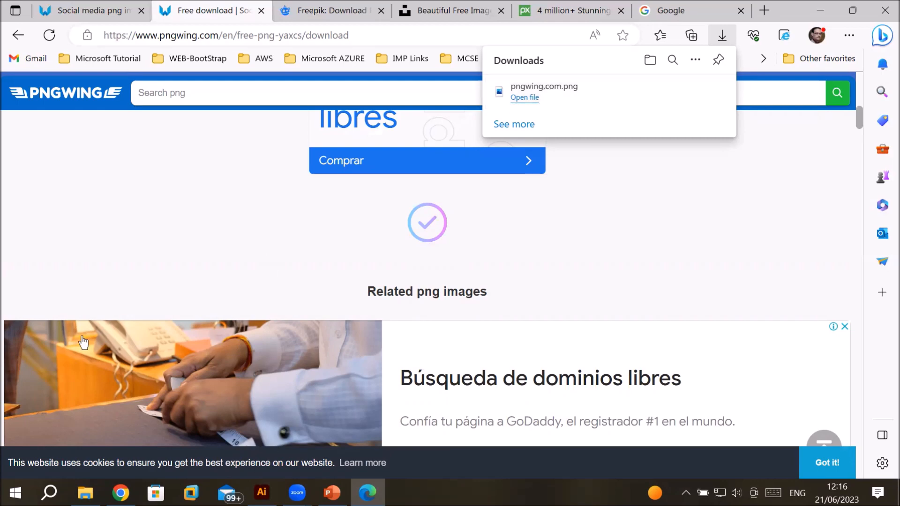
# Step: Open the Downloads folder in File Explorer to check the downloaded PNG
pyautogui.click(85, 492)
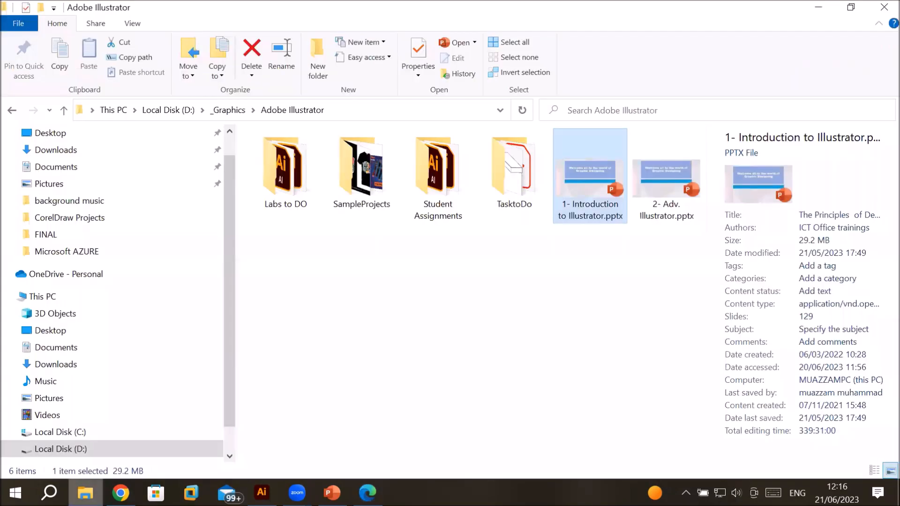
pyautogui.click(55, 151)
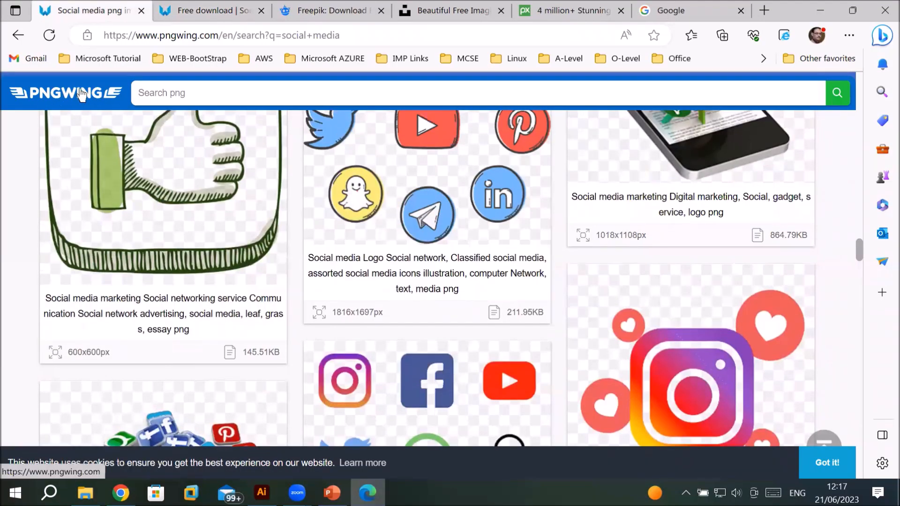
# Step: Return to the PNGWing home page and browse holiday PNG images through the suggested holiday tag
pyautogui.click(69, 99)
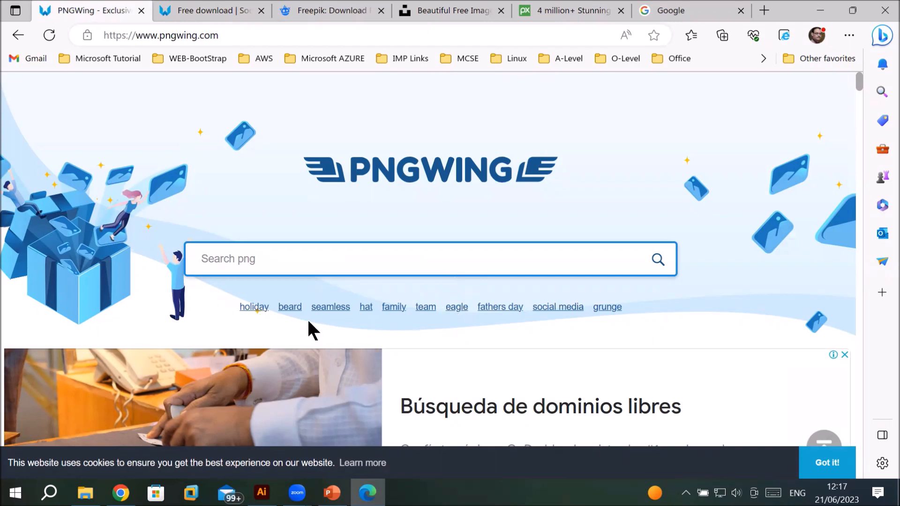
pyautogui.click(252, 307)
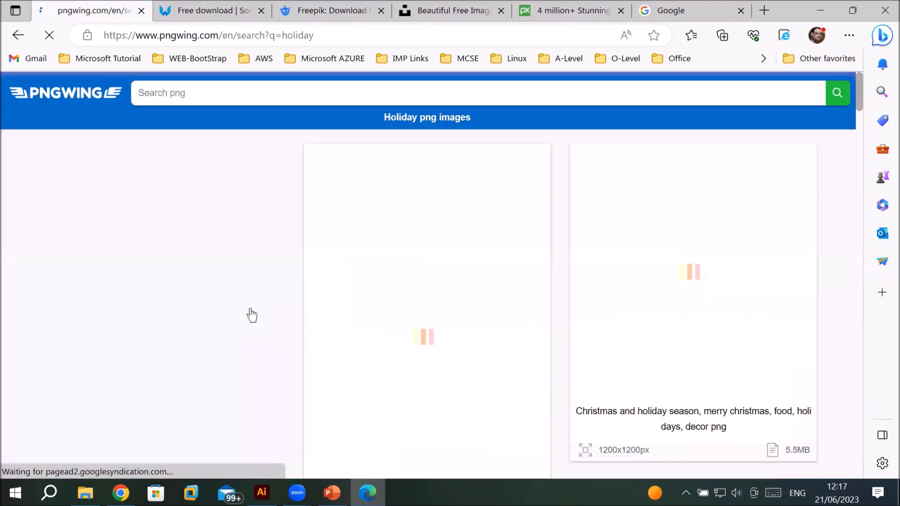
pyautogui.scroll(-10, 365, 294)
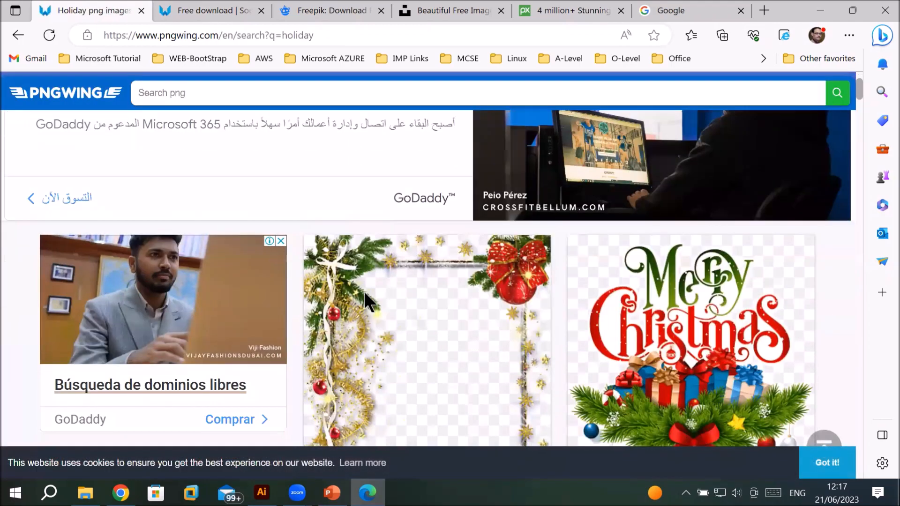
pyautogui.scroll(-5, 365, 294)
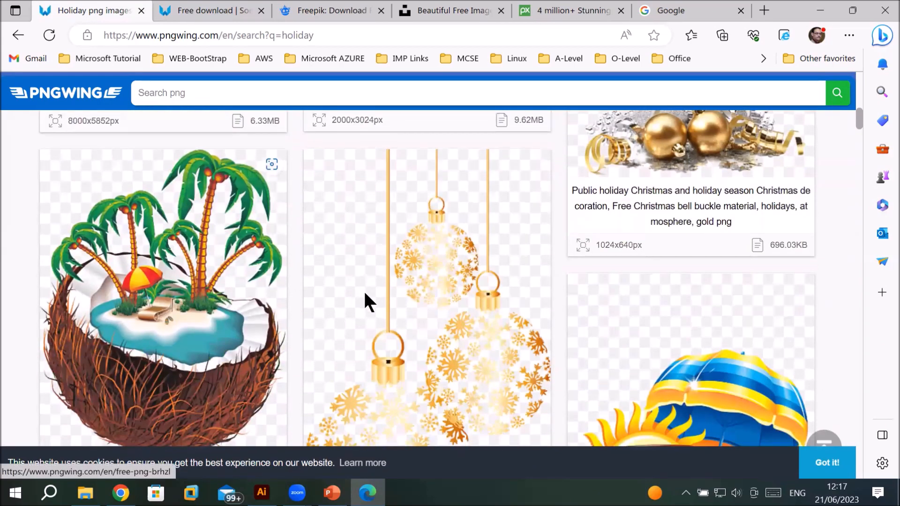
pyautogui.scroll(-4, 365, 294)
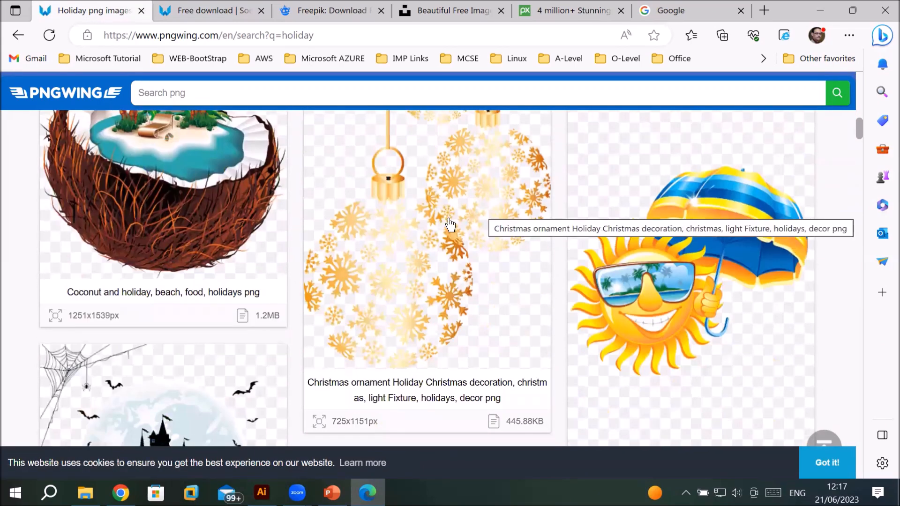
pyautogui.scroll(-4, 447, 220)
pyautogui.scroll(-12, 448, 218)
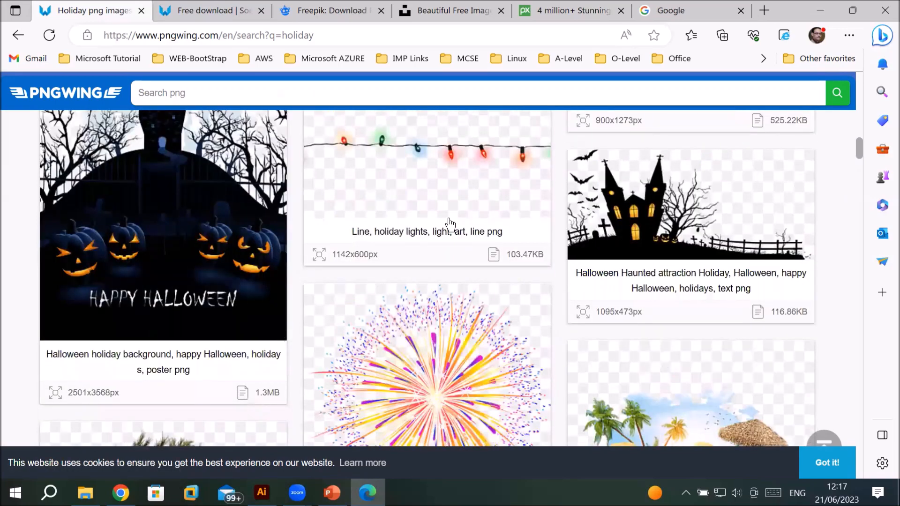
pyautogui.scroll(-3, 449, 220)
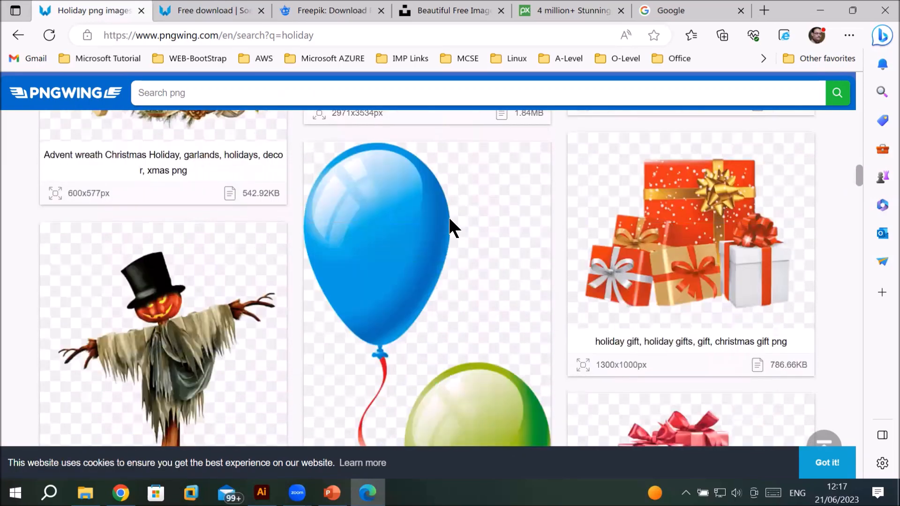
pyautogui.scroll(-7, 673, 208)
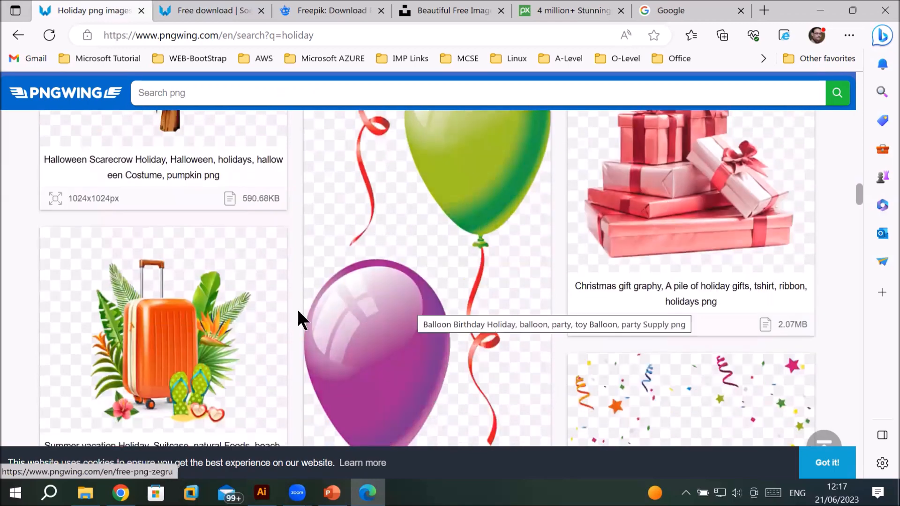
pyautogui.scroll(-8, 382, 286)
pyautogui.scroll(-10, 385, 280)
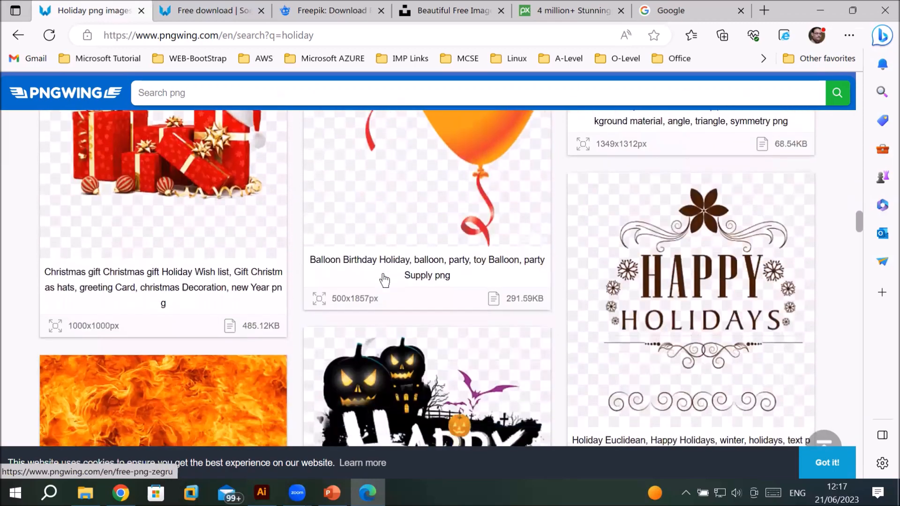
pyautogui.scroll(-2, 382, 273)
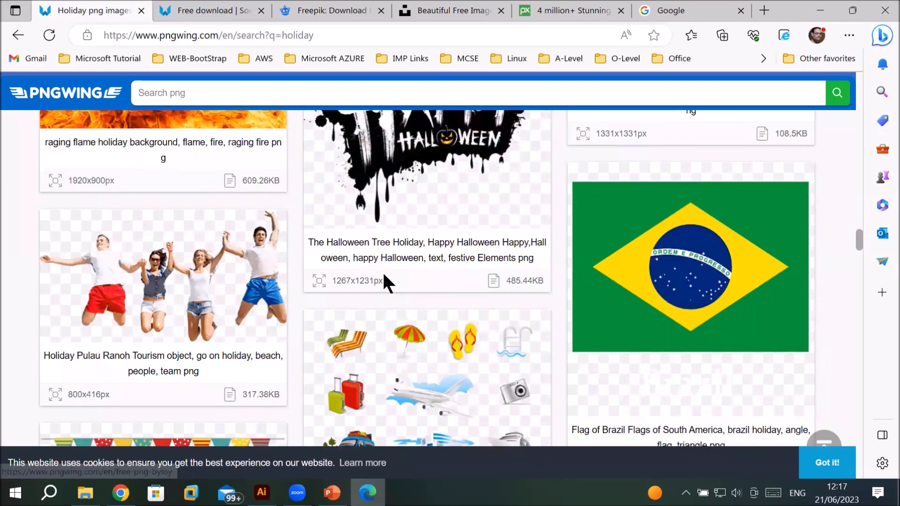
pyautogui.scroll(-3, 383, 273)
pyautogui.scroll(-7, 384, 280)
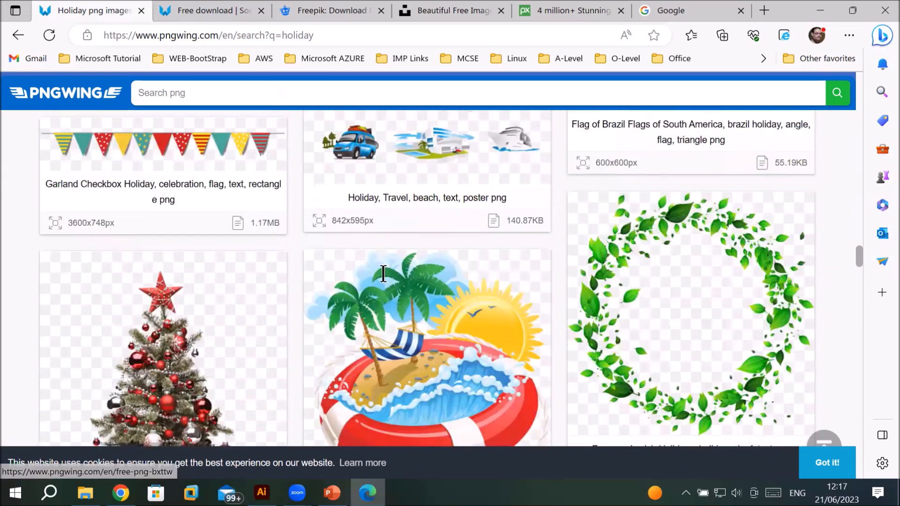
pyautogui.scroll(-8, 383, 277)
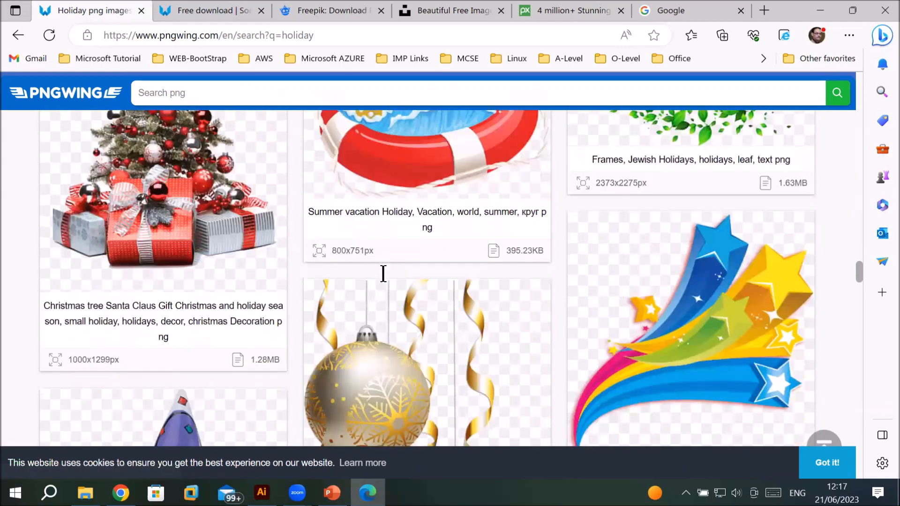
pyautogui.scroll(-3, 384, 279)
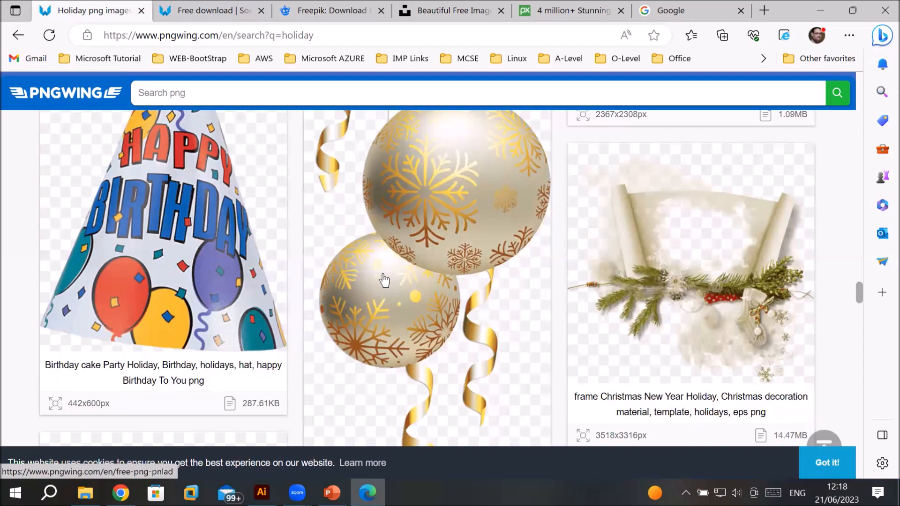
# Step: Open the Birthday cake party hat image and scroll to its PNG info and download option
pyautogui.click(229, 319)
pyautogui.scroll(-10, 478, 276)
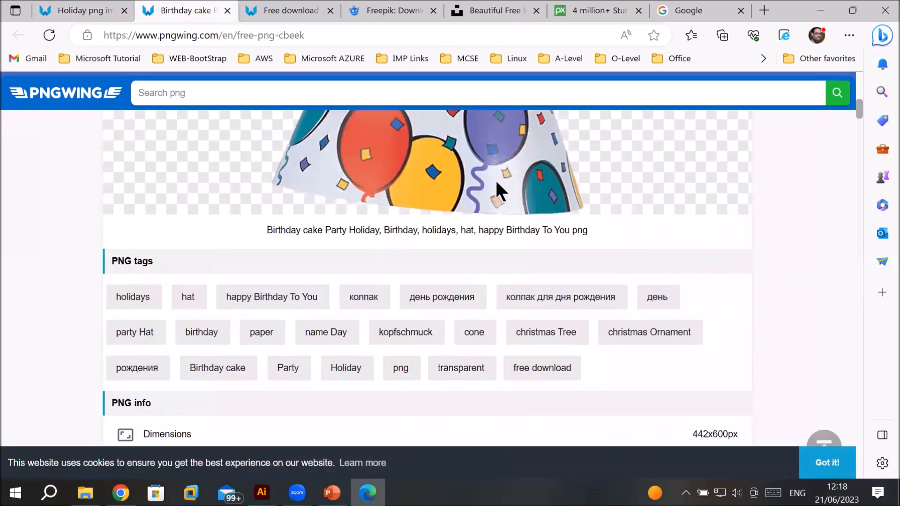
pyautogui.scroll(5, 483, 195)
pyautogui.scroll(-6, 476, 196)
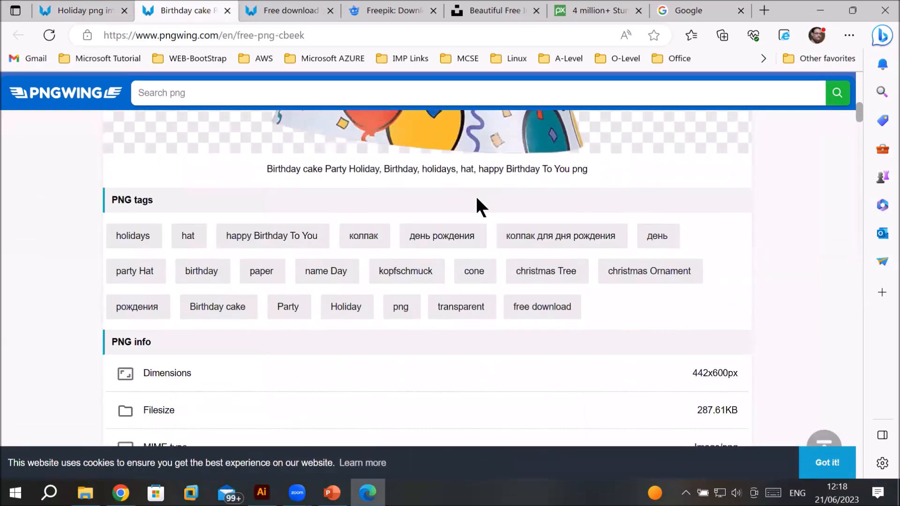
pyautogui.scroll(-4, 476, 197)
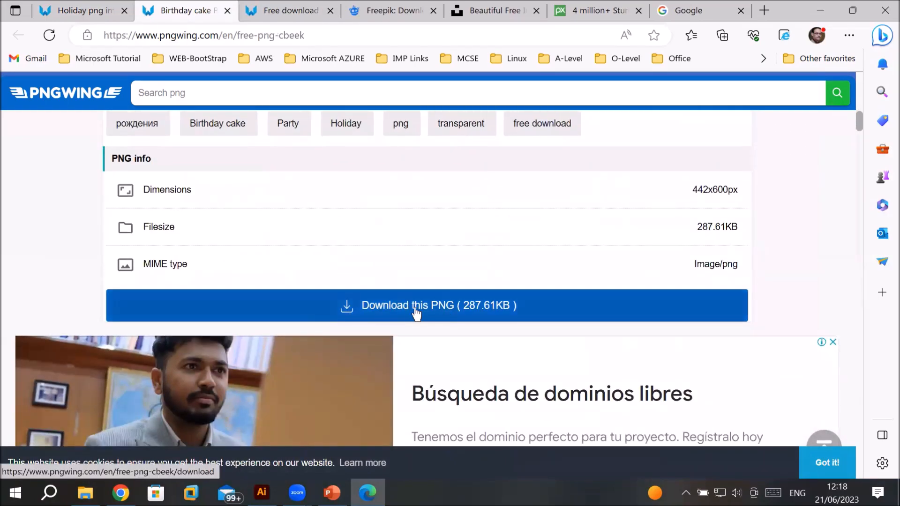
# Step: Switch to the Unsplash tab and open the trending backgrounds collection
pyautogui.click(553, 9)
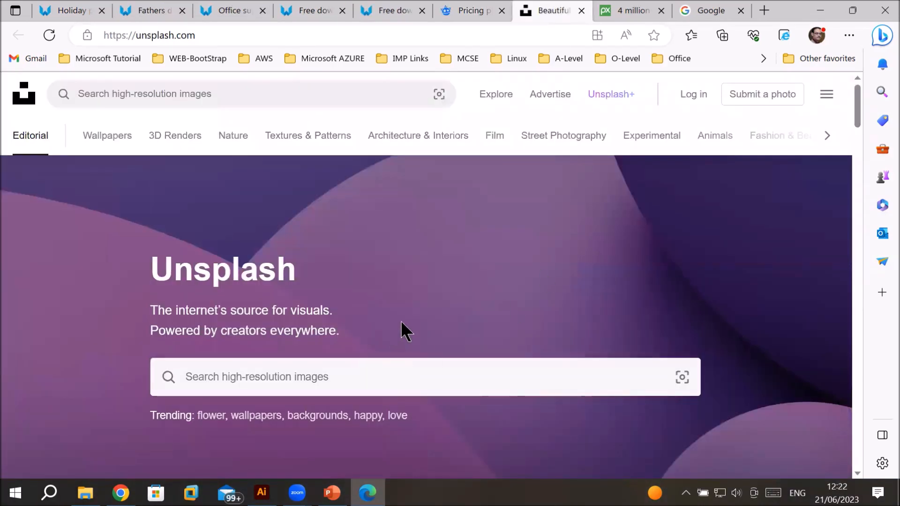
pyautogui.scroll(-1, 398, 330)
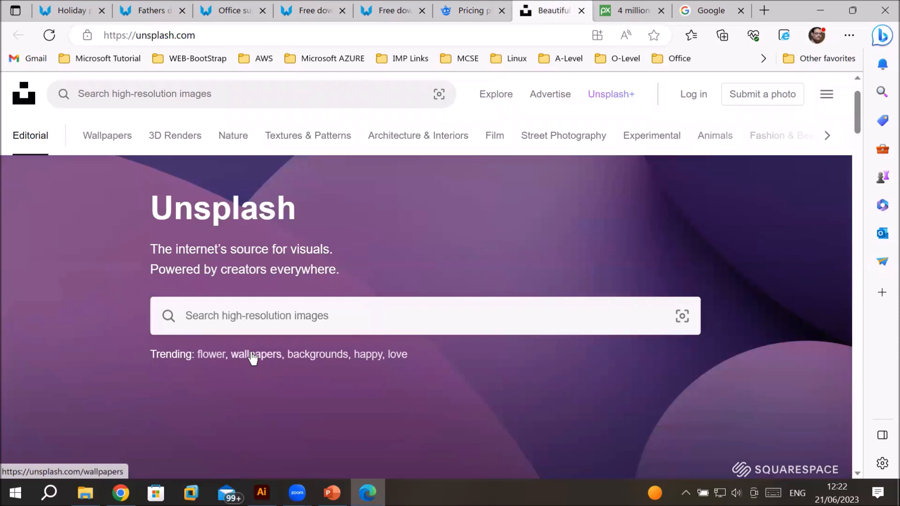
pyautogui.click(329, 355)
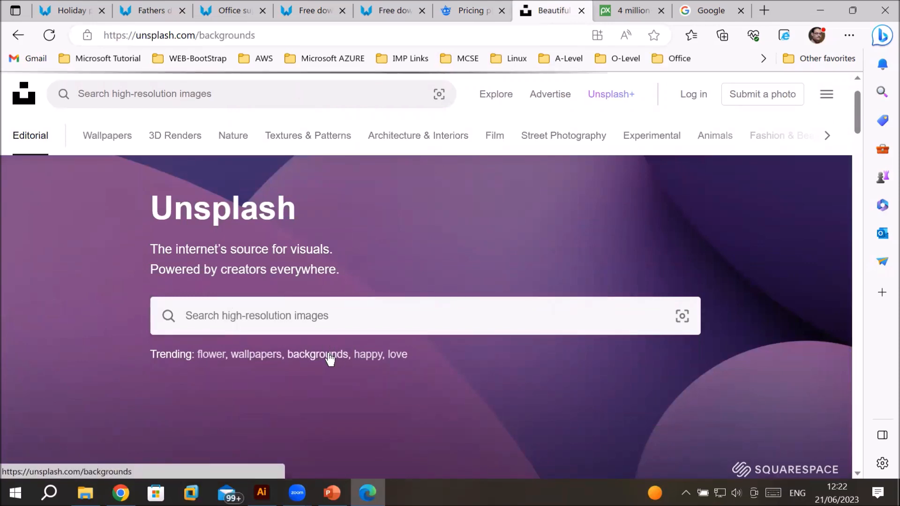
# Step: Scroll through the images in the Unsplash backgrounds collection
pyautogui.scroll(-10, 472, 313)
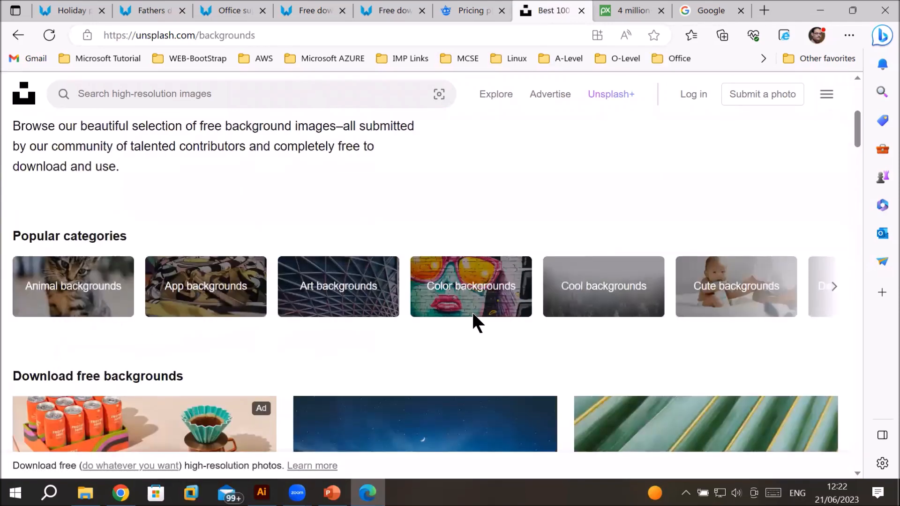
pyautogui.scroll(-5, 473, 313)
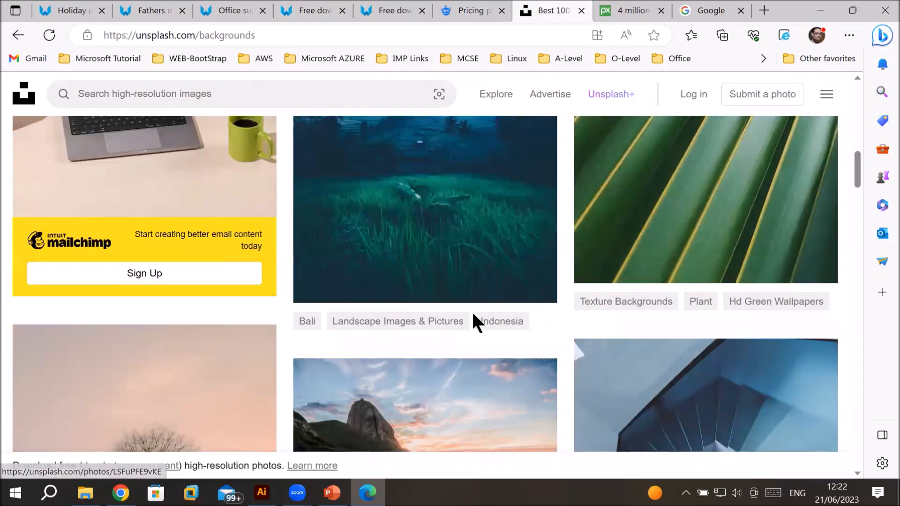
pyautogui.scroll(-3, 472, 314)
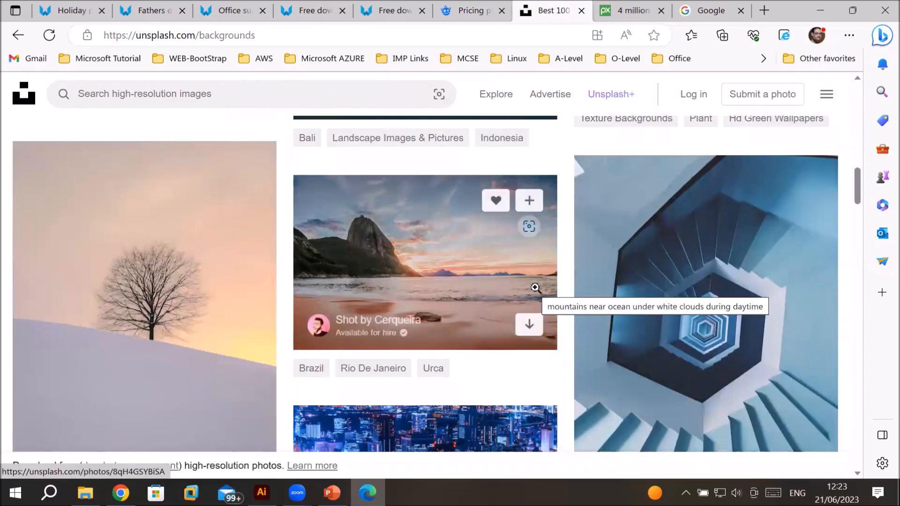
pyautogui.scroll(-4, 535, 287)
pyautogui.scroll(5, 544, 283)
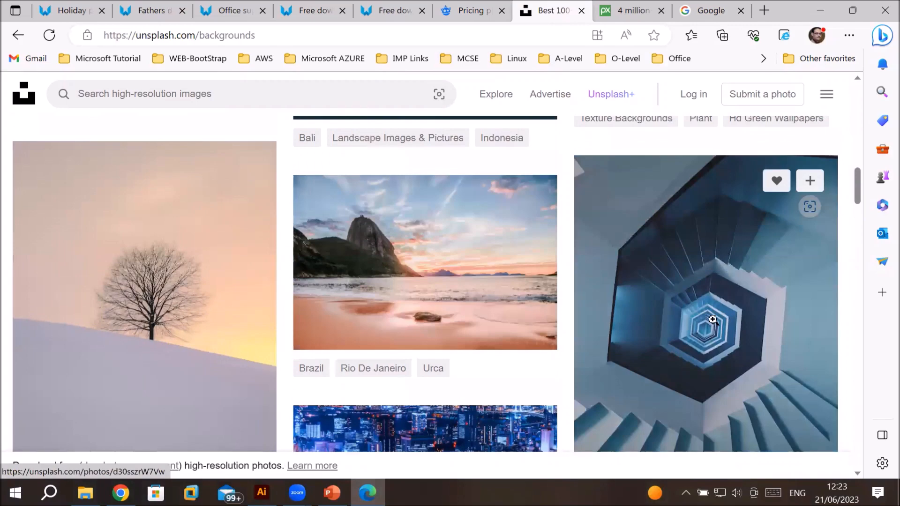
pyautogui.scroll(-4, 694, 280)
pyautogui.scroll(-5, 707, 281)
pyautogui.scroll(-5, 288, 265)
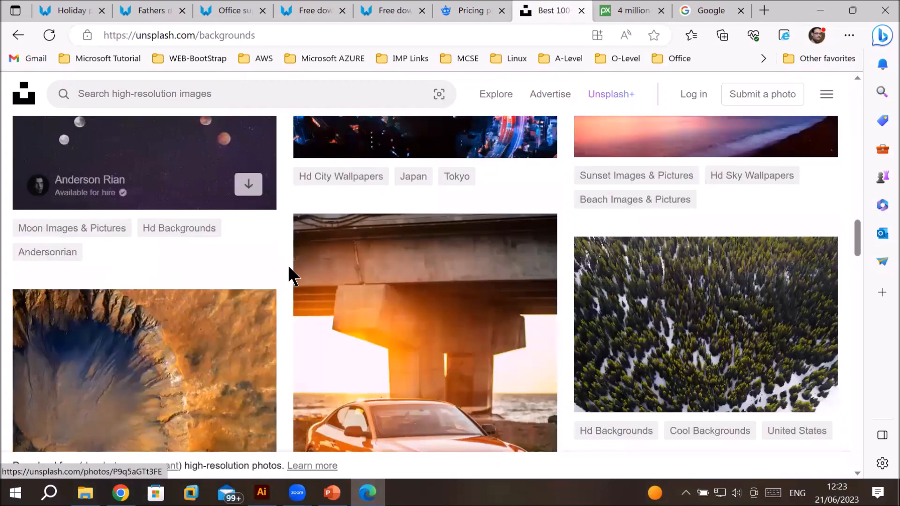
pyautogui.scroll(-8, 488, 301)
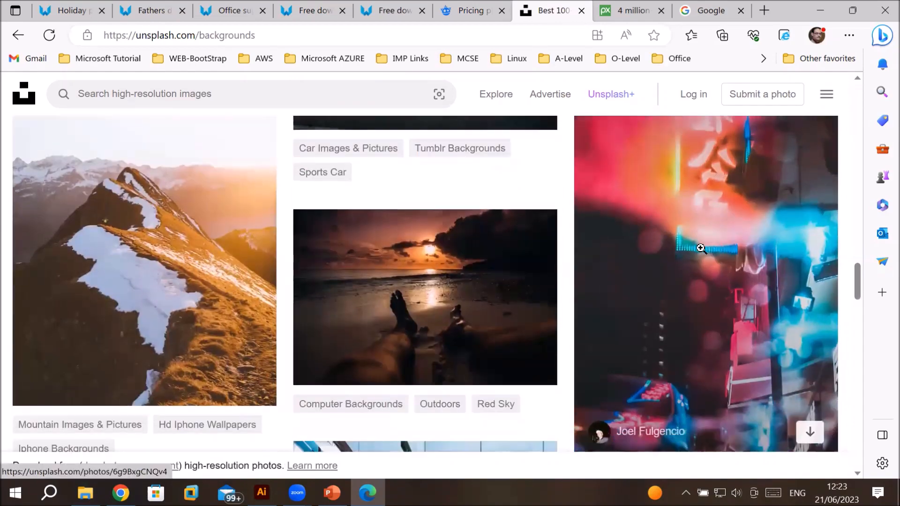
pyautogui.scroll(-3, 177, 261)
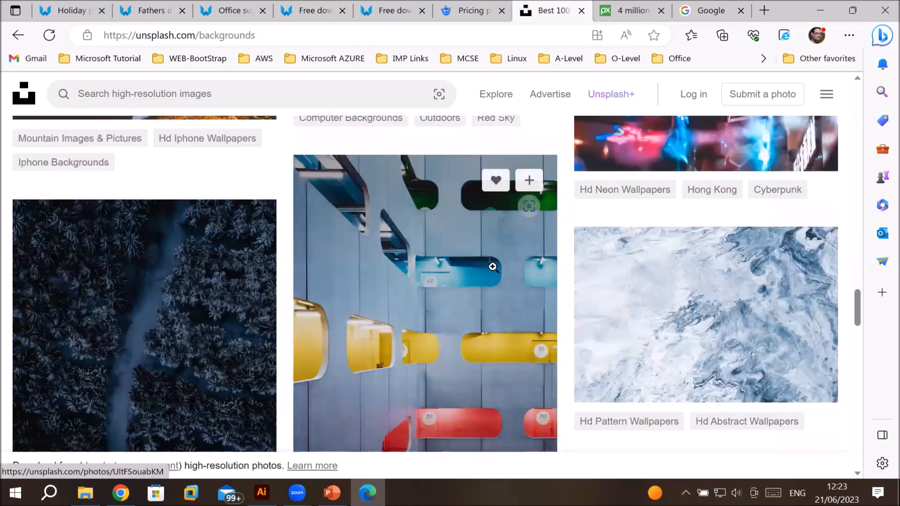
pyautogui.scroll(-6, 466, 285)
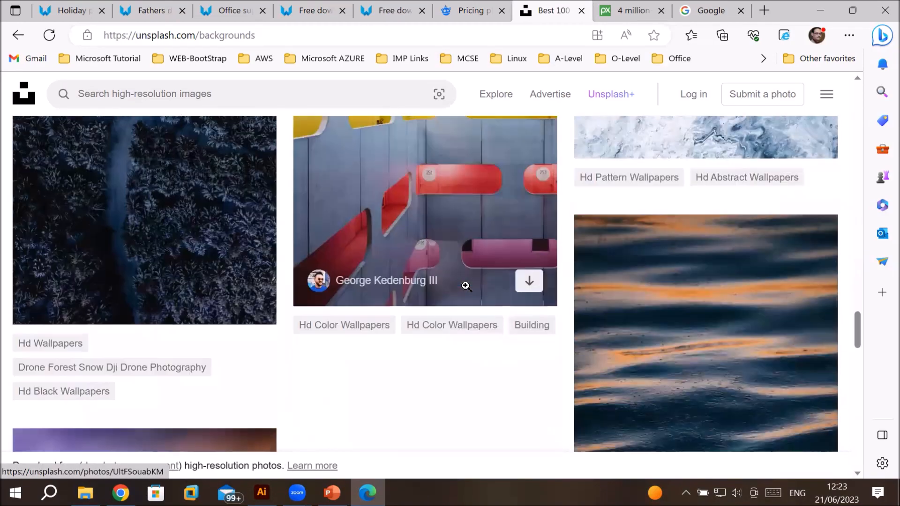
pyautogui.scroll(-3, 693, 310)
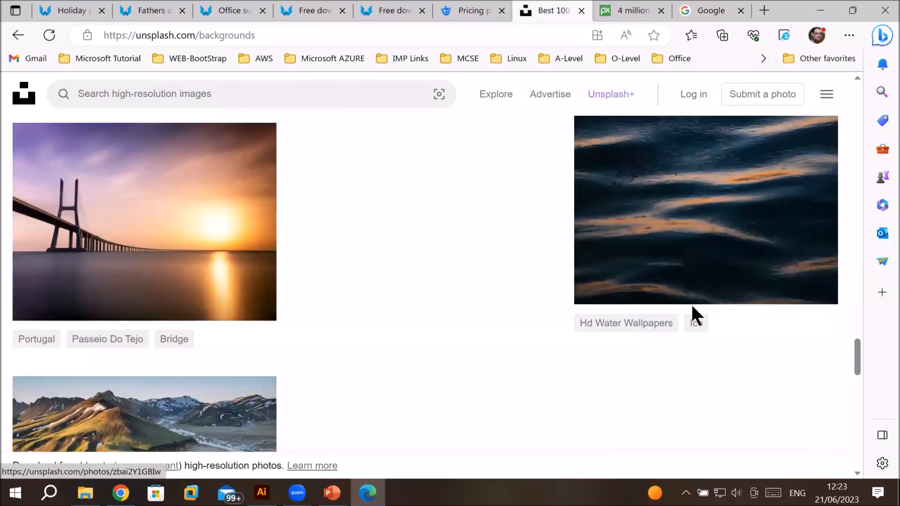
pyautogui.scroll(-3, 656, 268)
pyautogui.scroll(15, 645, 244)
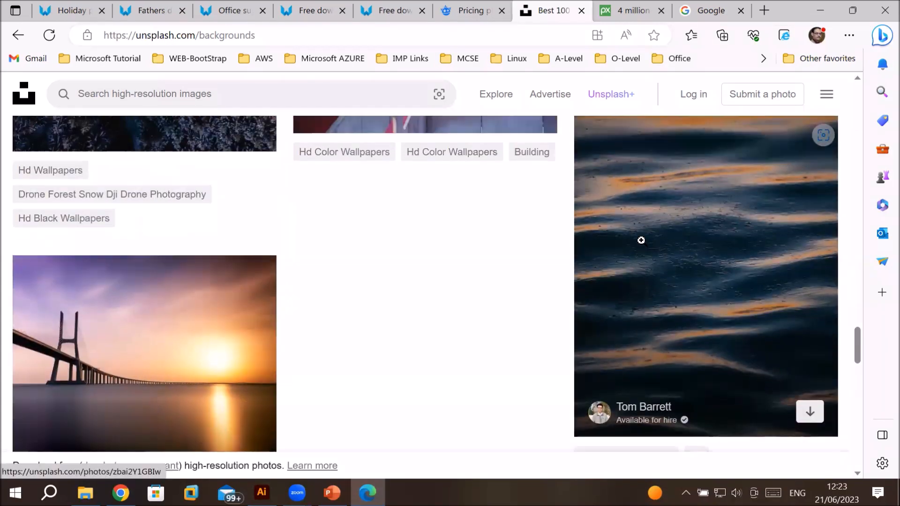
pyautogui.scroll(15, 641, 241)
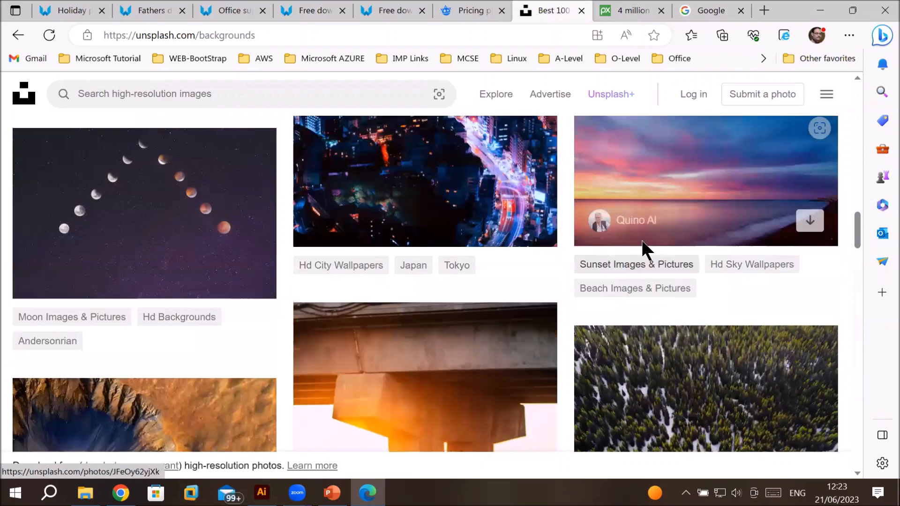
pyautogui.scroll(1, 670, 241)
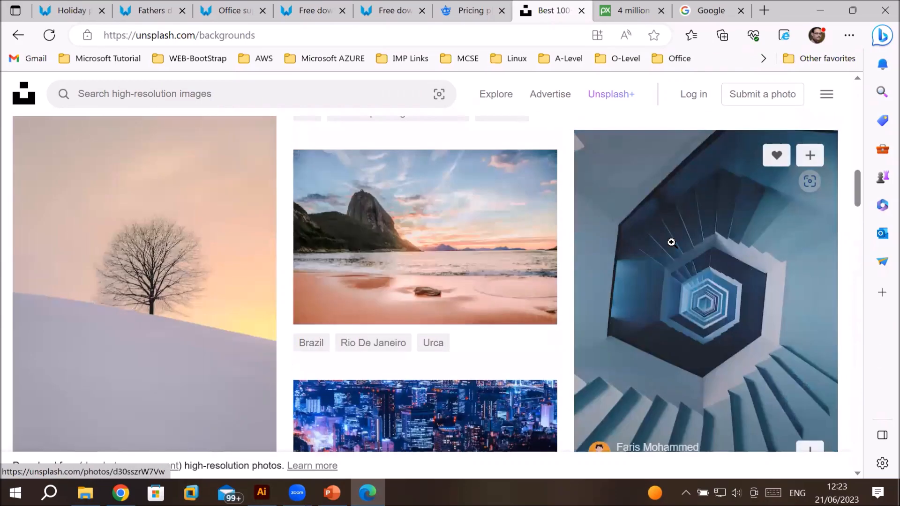
# Step: Download the spiral staircase photo from the backgrounds collection and close the thank-you popup
pyautogui.scroll(-2, 671, 241)
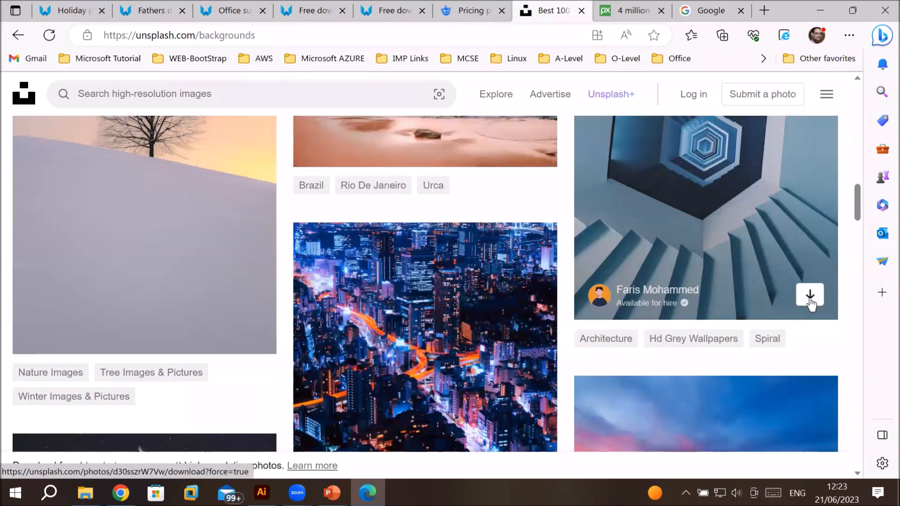
pyautogui.click(810, 300)
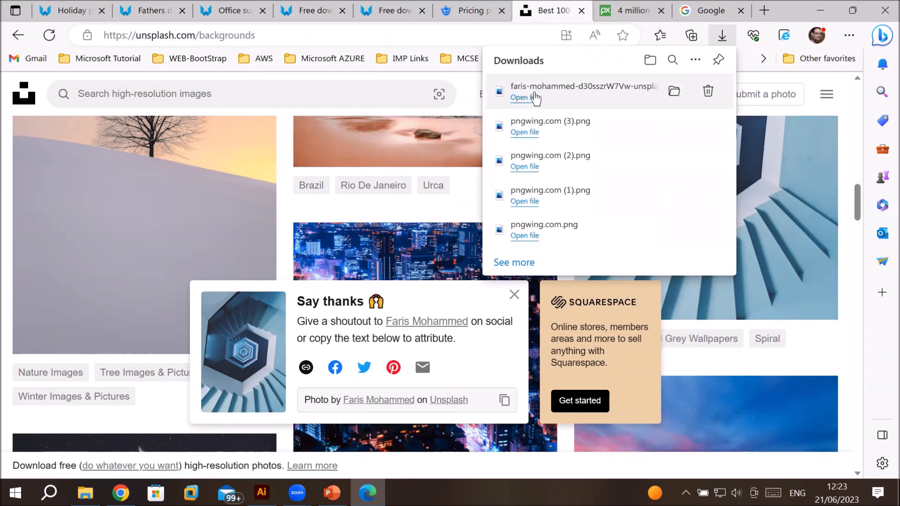
pyautogui.scroll(-1, 300, 302)
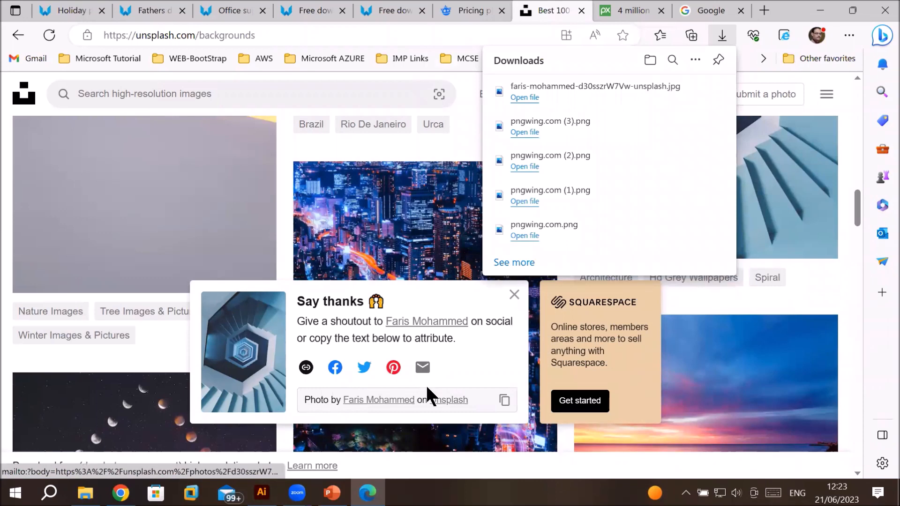
pyautogui.click(515, 295)
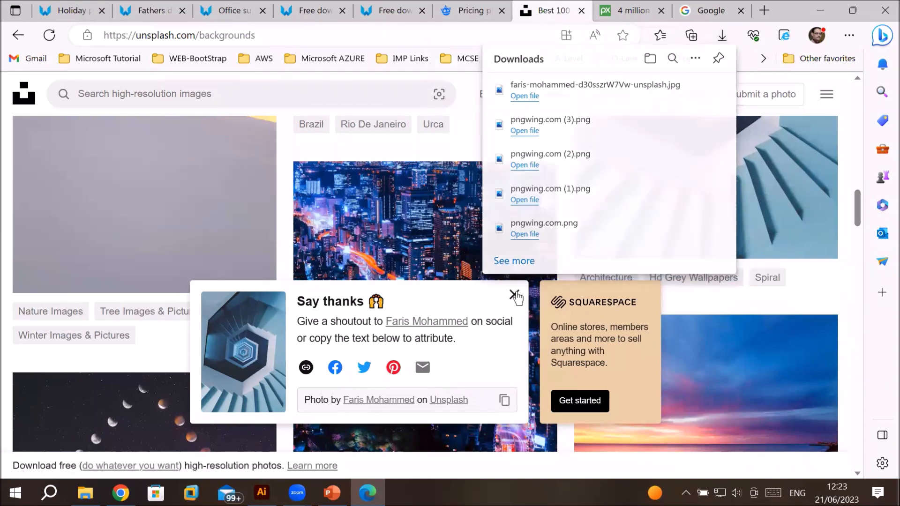
pyautogui.moveTo(633, 238)
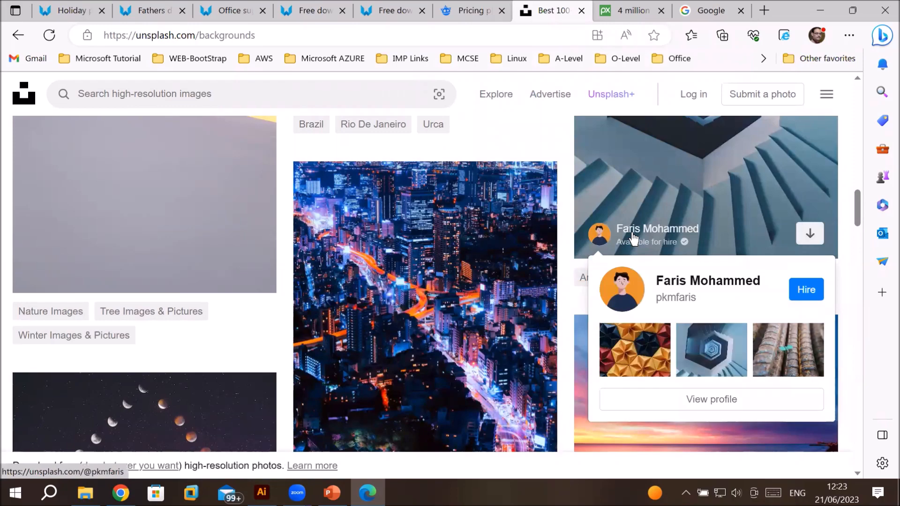
# Step: Switch to the Pixabay tab, browse the home page images, and open the food tag search
pyautogui.click(640, 11)
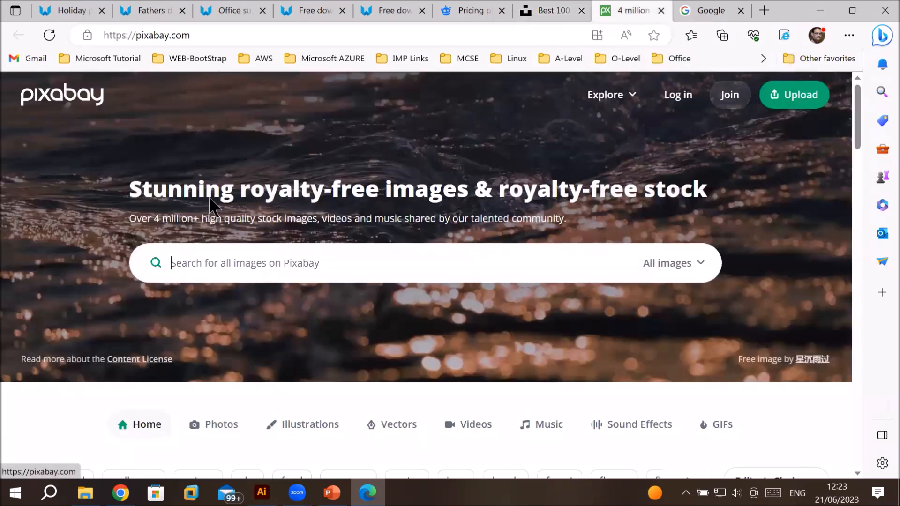
pyautogui.scroll(-8, 465, 242)
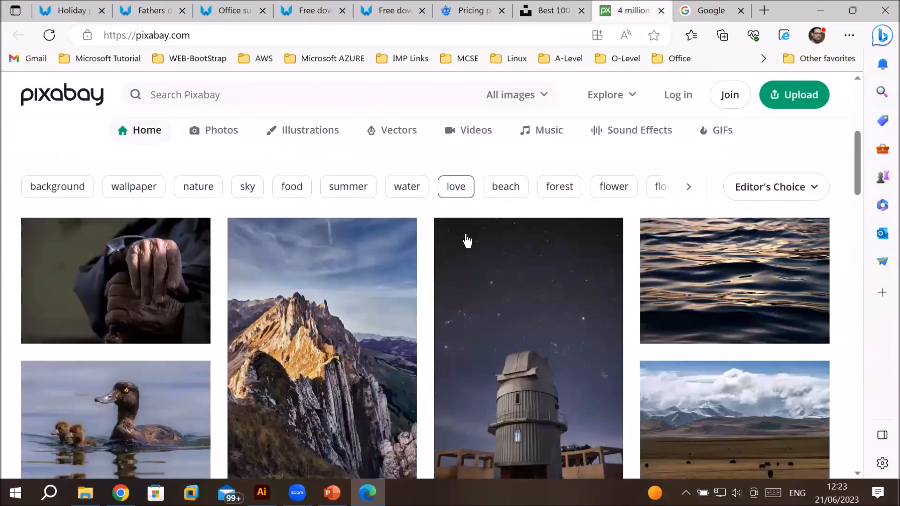
pyautogui.scroll(-1, 466, 241)
pyautogui.scroll(-2, 466, 240)
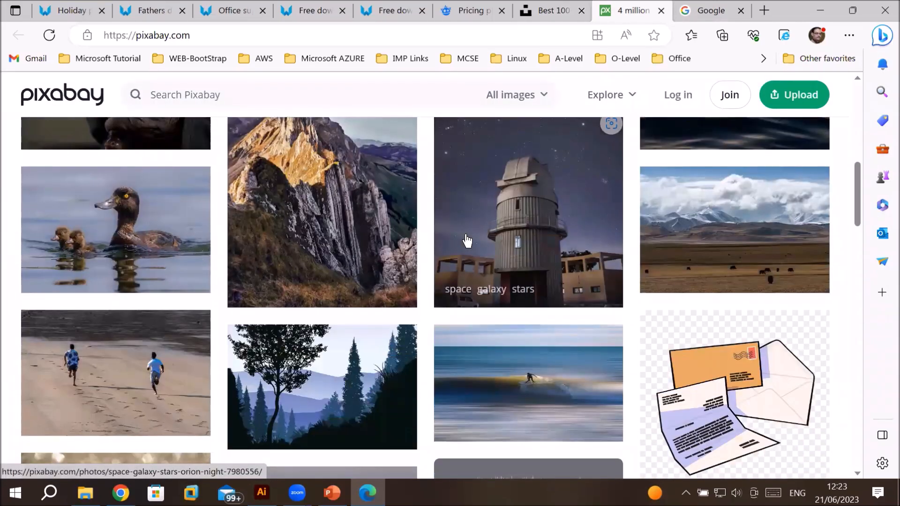
pyautogui.scroll(-1, 466, 240)
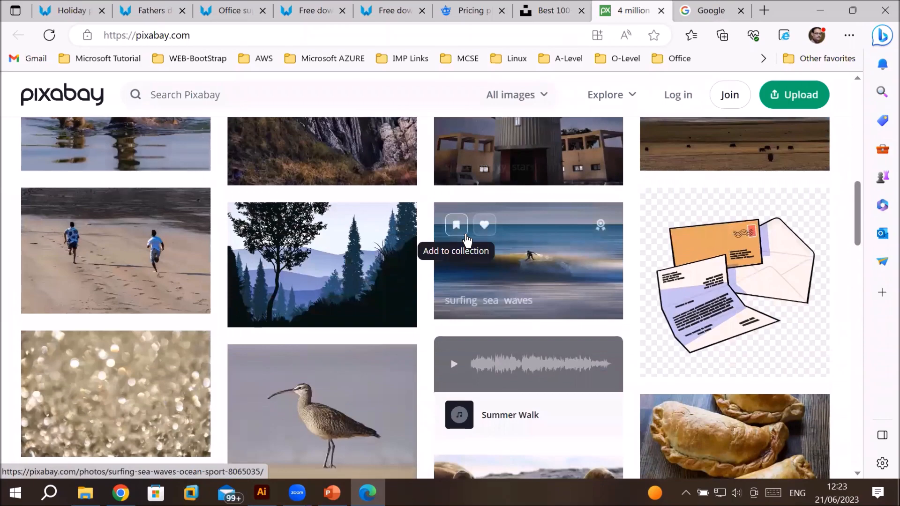
pyautogui.scroll(4, 468, 236)
pyautogui.scroll(4, 467, 233)
pyautogui.click(290, 140)
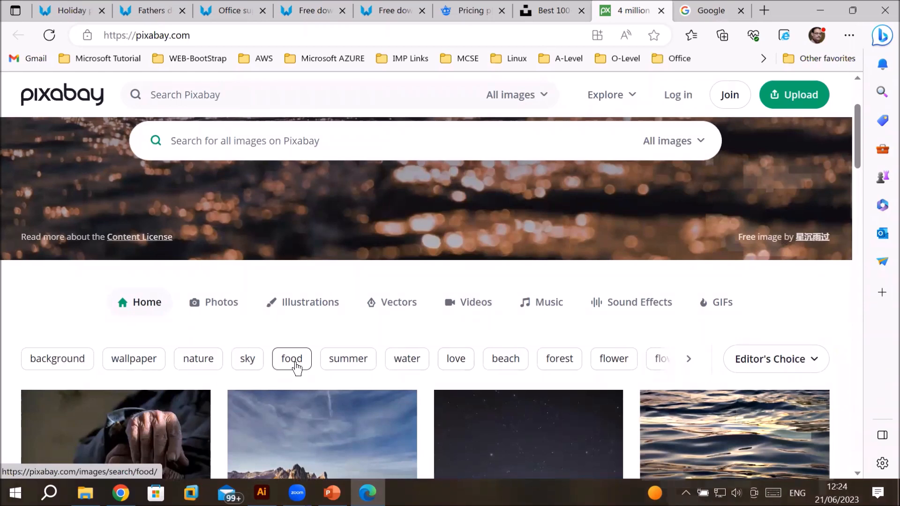
pyautogui.click(291, 359)
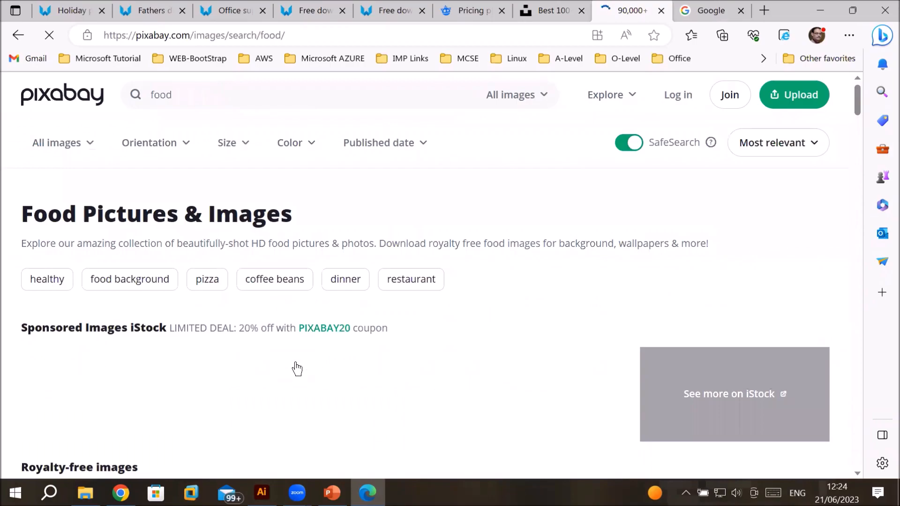
# Step: Scroll through the food search results and open the hamburger snack burger photo
pyautogui.scroll(-4, 411, 312)
pyautogui.scroll(-7, 410, 313)
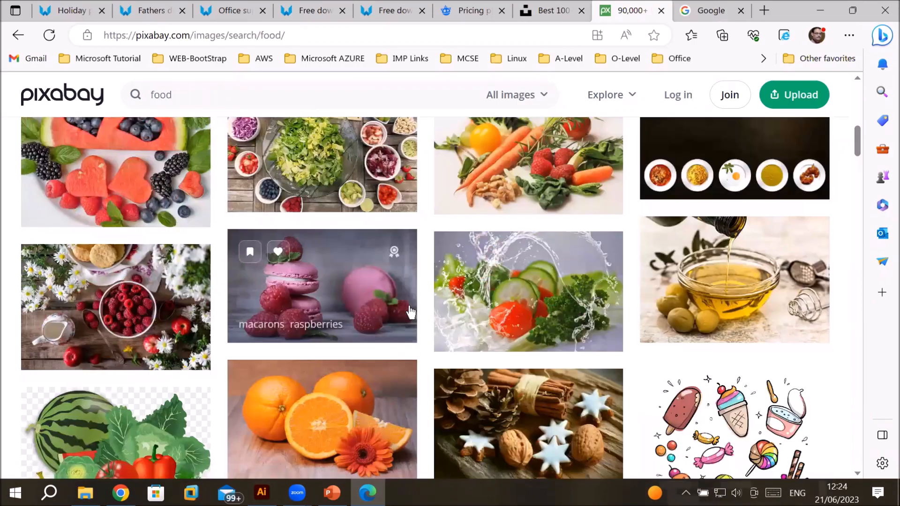
pyautogui.scroll(-10, 410, 312)
pyautogui.scroll(-9, 411, 312)
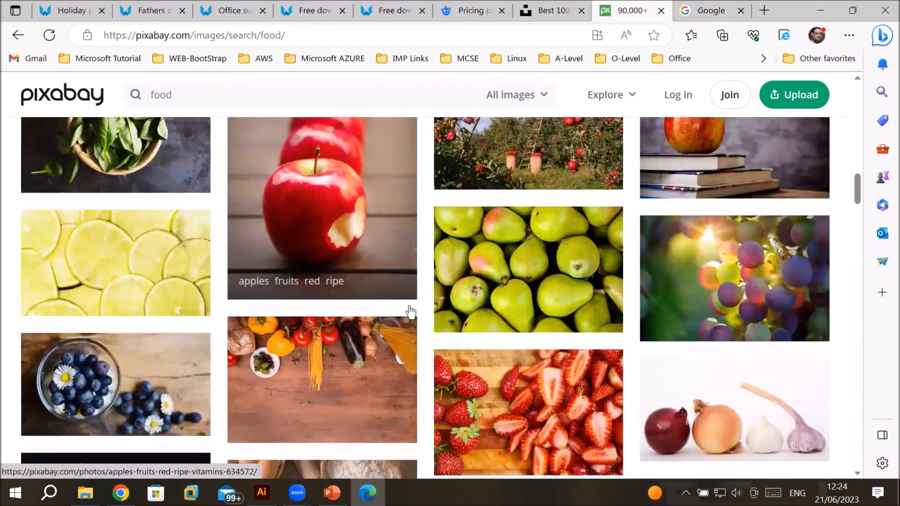
pyautogui.scroll(-10, 411, 313)
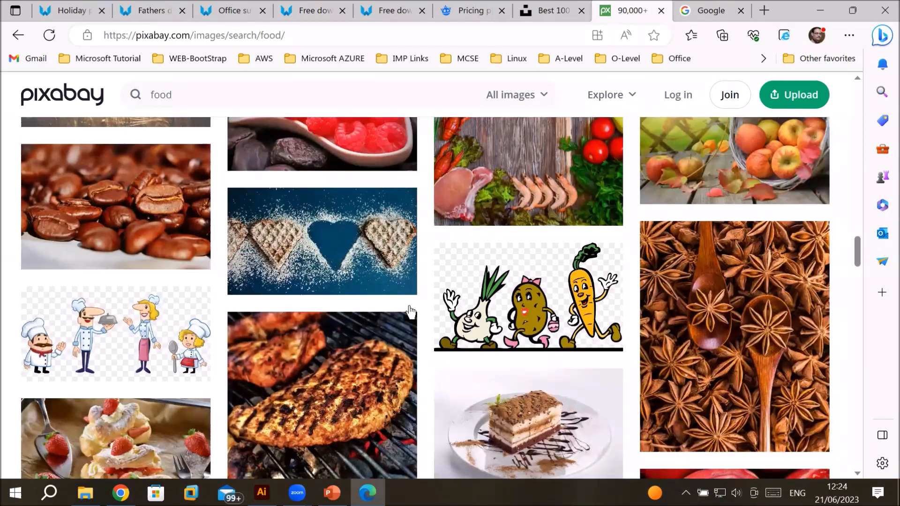
pyautogui.scroll(-4, 411, 313)
pyautogui.scroll(-3, 411, 313)
pyautogui.scroll(-4, 410, 313)
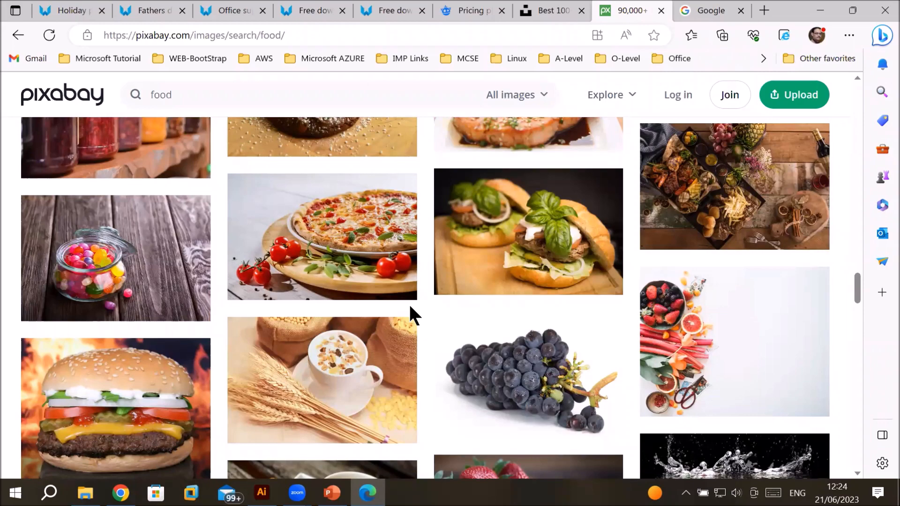
pyautogui.click(563, 241)
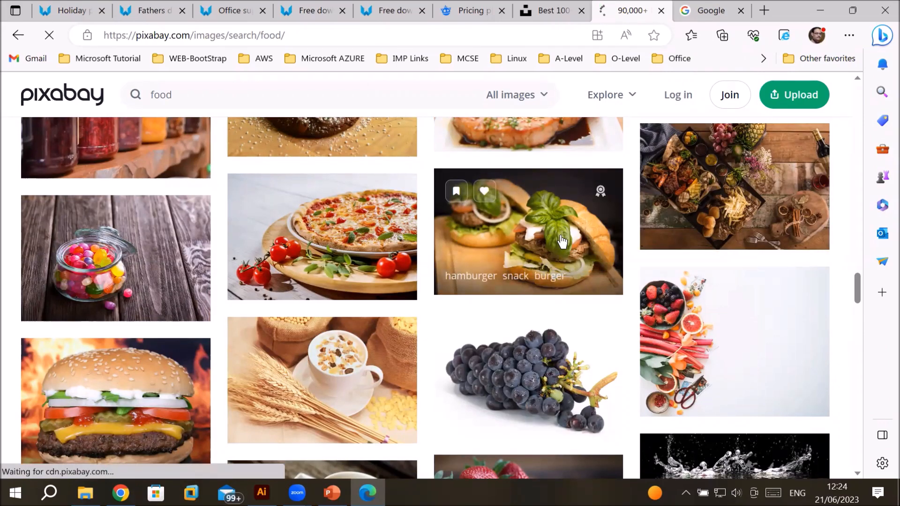
# Step: Scroll through the hamburger photo page, open the download options and select the 1280×853 JPG size
pyautogui.scroll(-2, 589, 287)
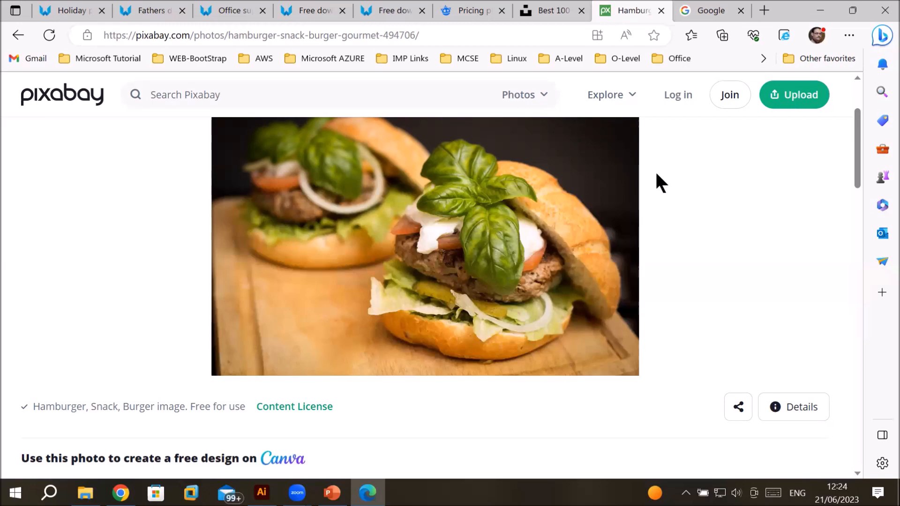
pyautogui.scroll(-6, 524, 239)
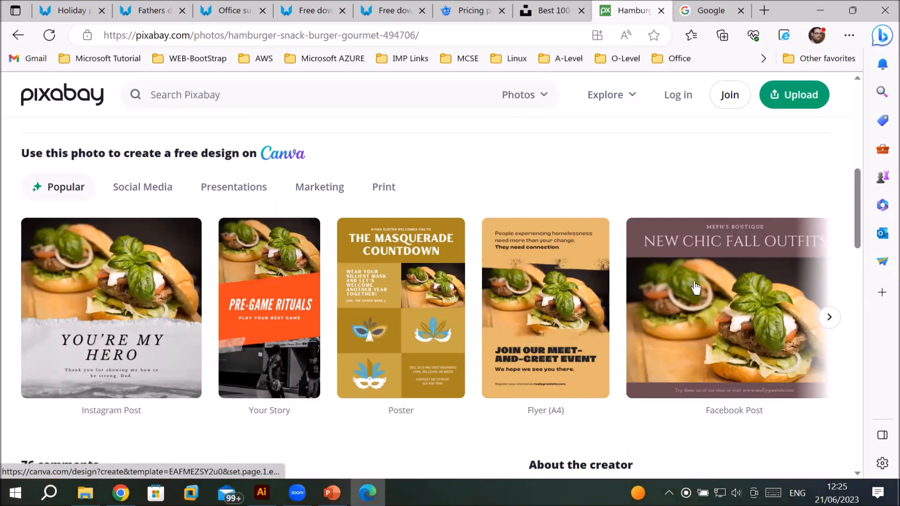
pyautogui.scroll(-2, 696, 287)
pyautogui.scroll(8, 713, 295)
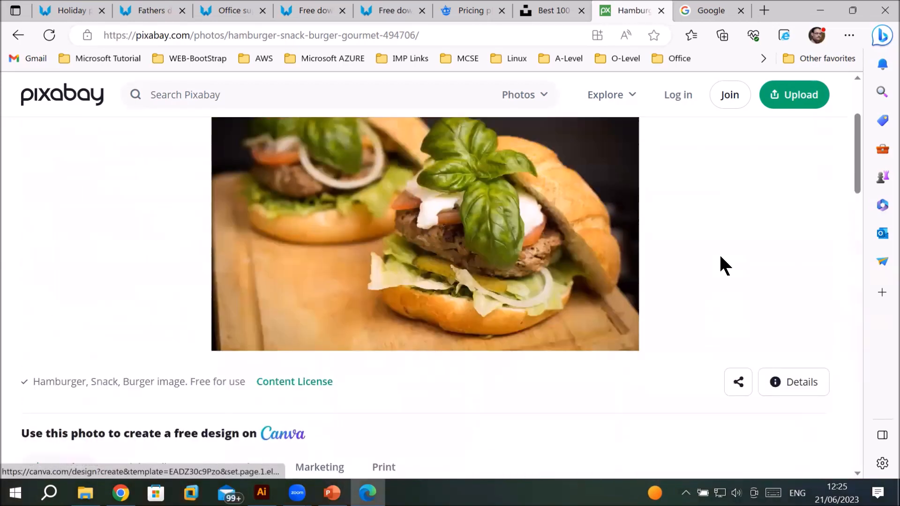
pyautogui.scroll(2, 719, 257)
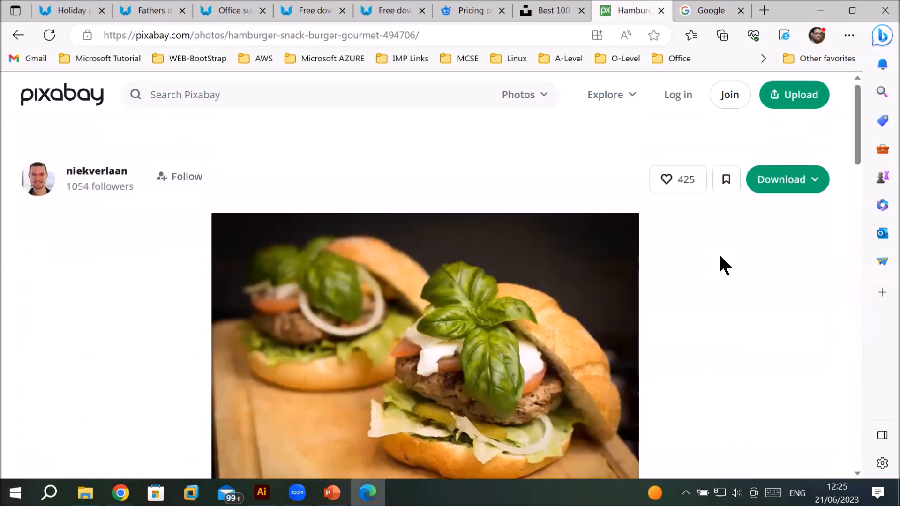
pyautogui.click(786, 180)
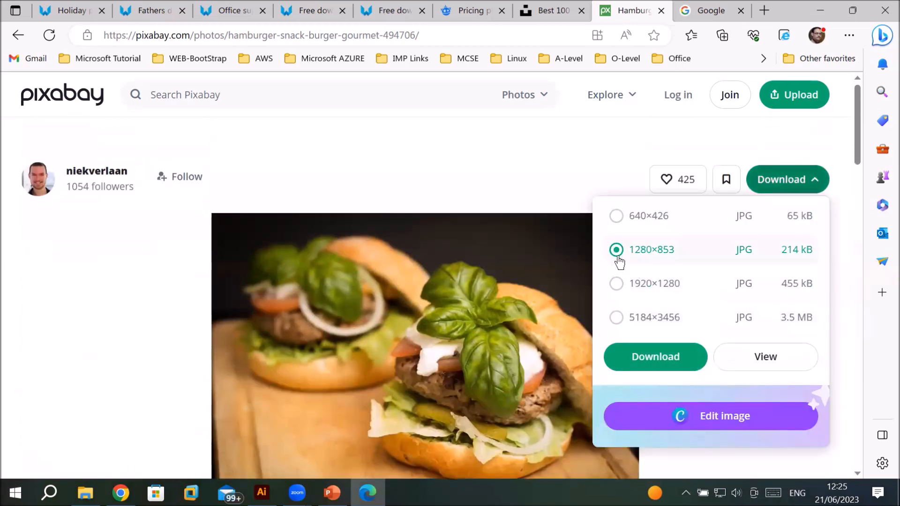
pyautogui.click(630, 225)
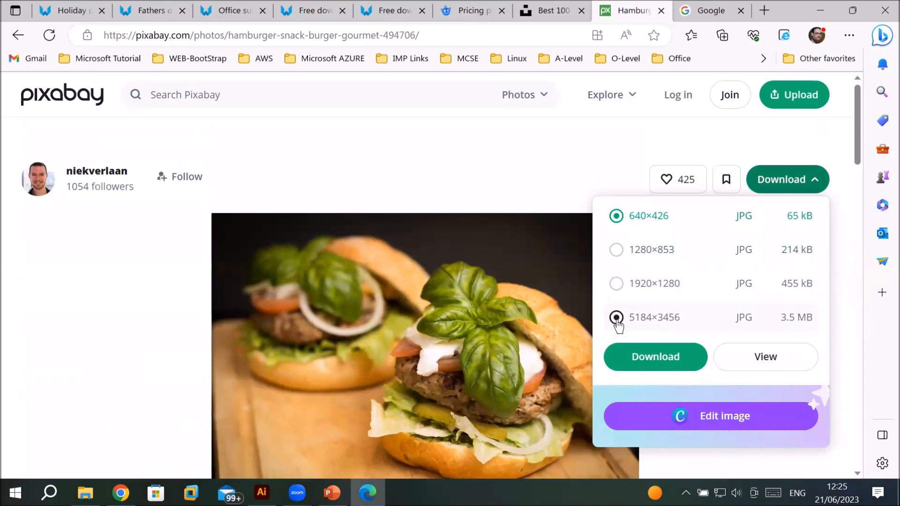
pyautogui.click(615, 251)
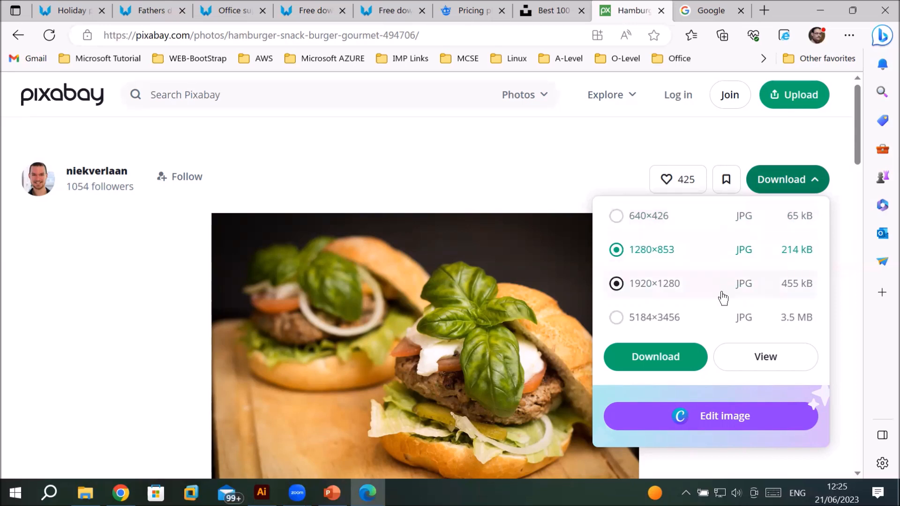
pyautogui.click(639, 292)
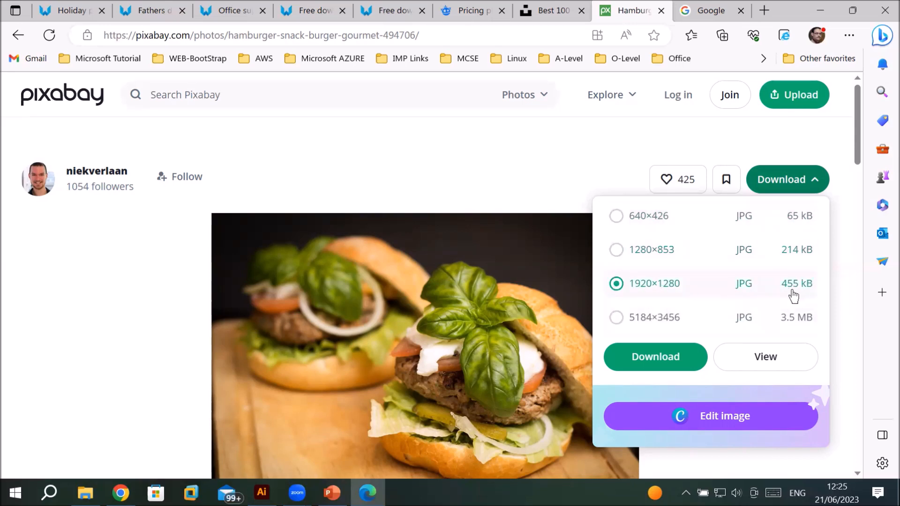
pyautogui.click(629, 329)
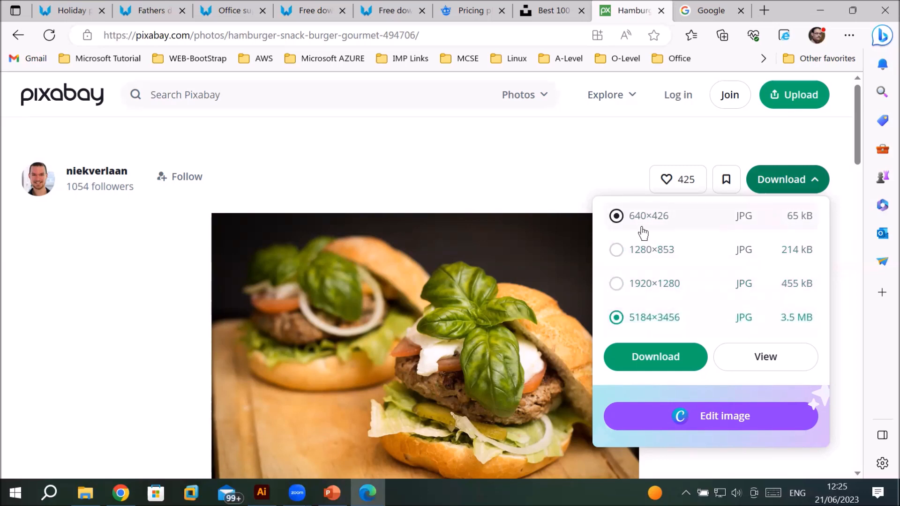
pyautogui.click(617, 251)
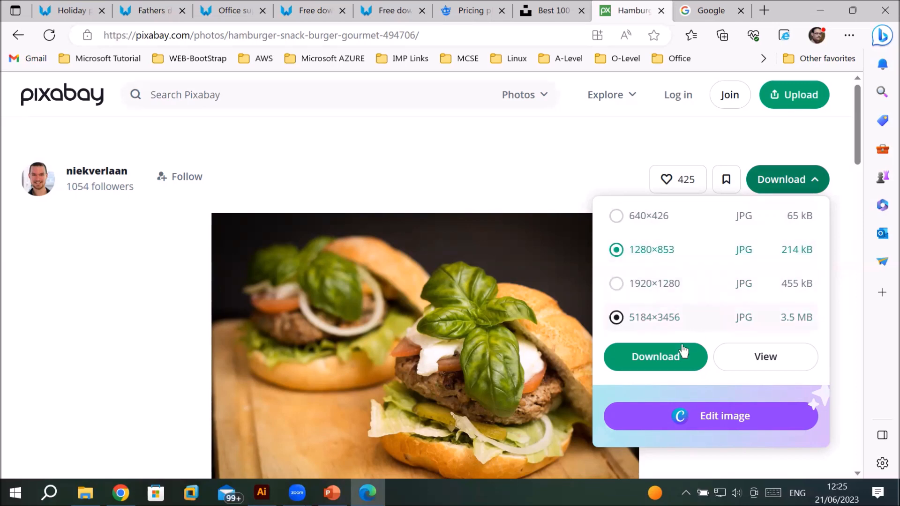
# Step: Start the download, continue with Google, choose the account and submit the account password to sign in to Pixabay
pyautogui.click(655, 359)
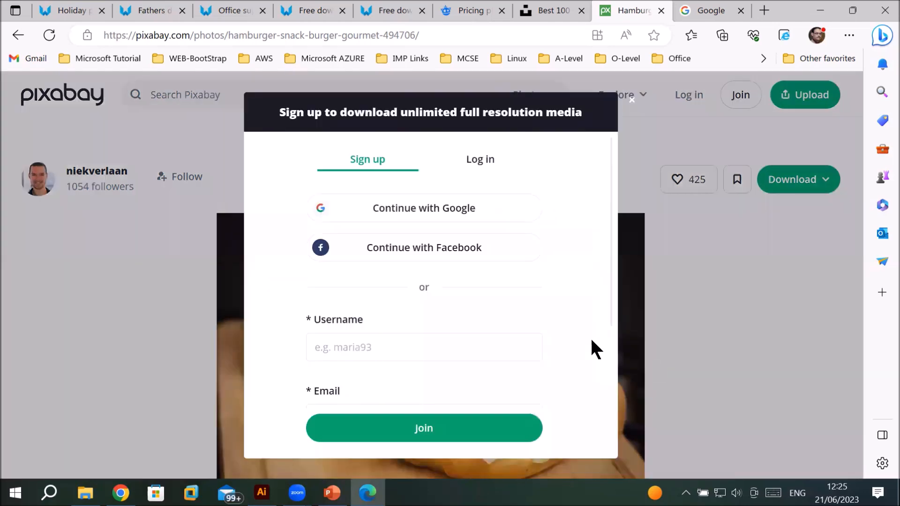
pyautogui.click(448, 218)
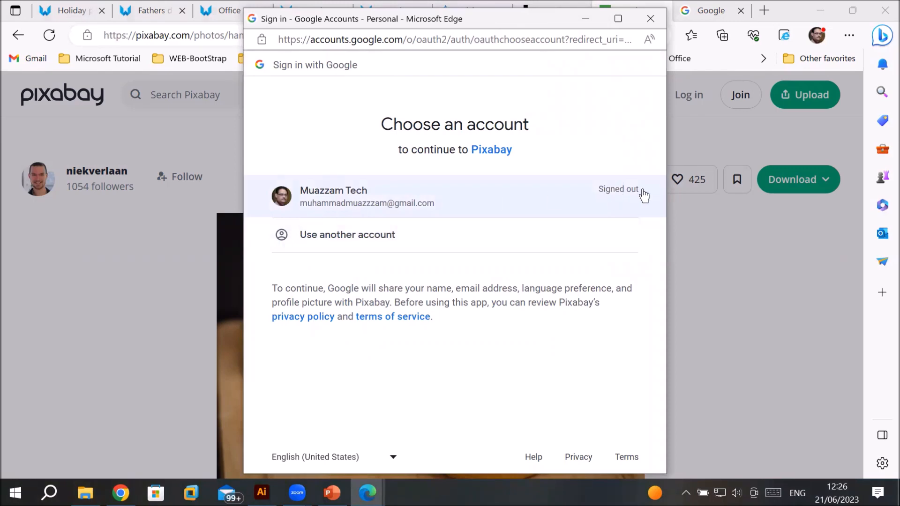
pyautogui.click(378, 195)
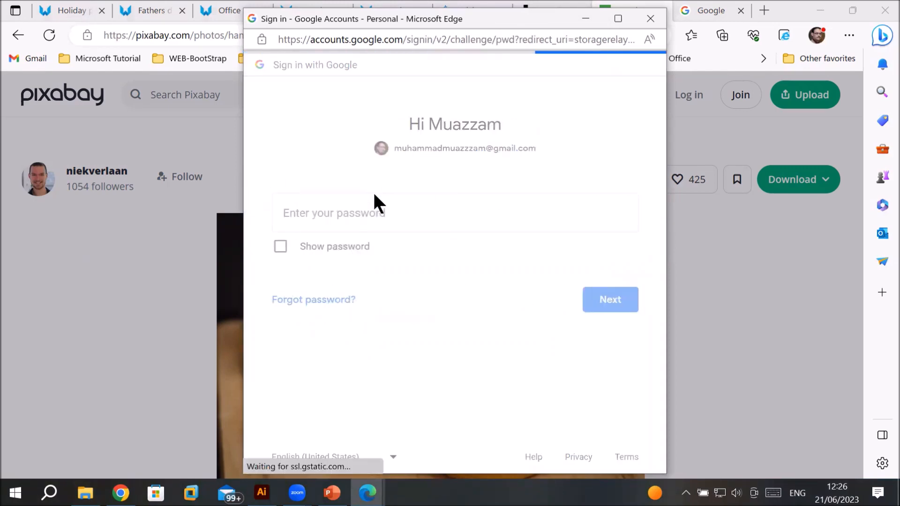
pyautogui.click(609, 300)
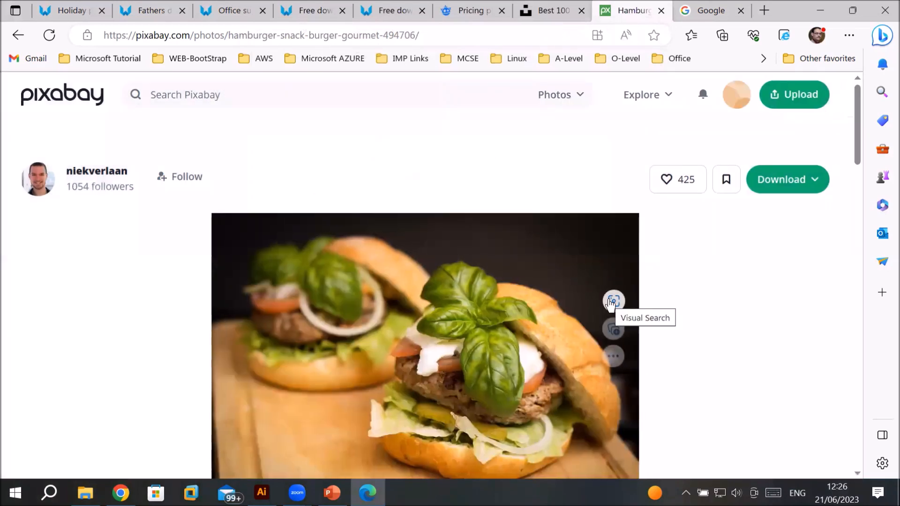
# Step: Download the hamburger photo at 1280×853 and close the downloads list and the thank-you popup
pyautogui.click(778, 183)
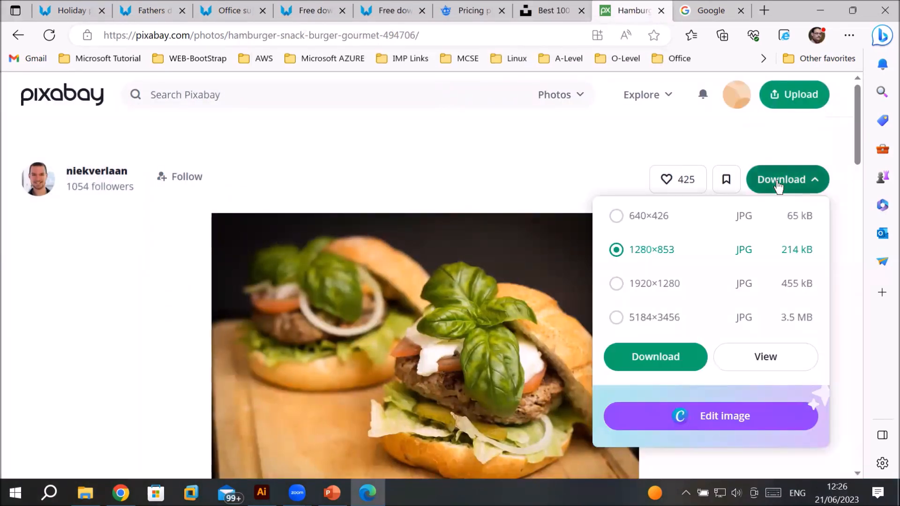
pyautogui.click(654, 368)
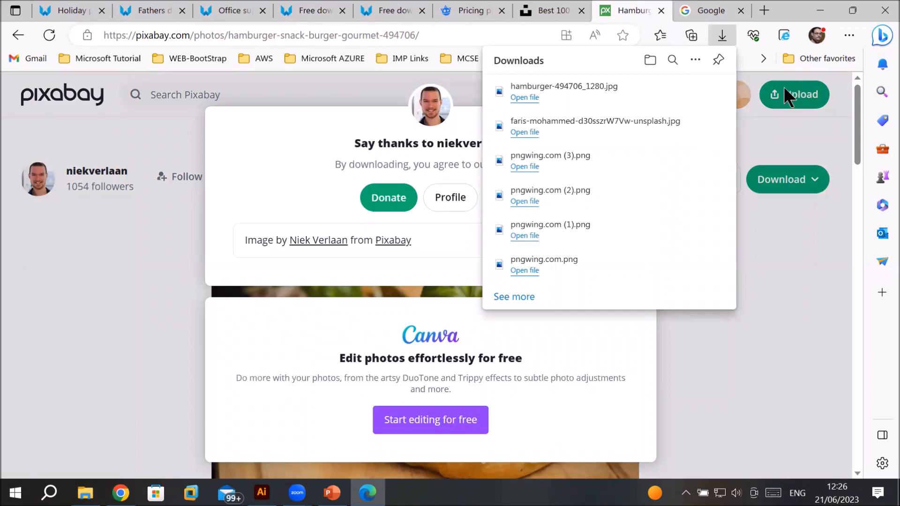
pyautogui.click(306, 136)
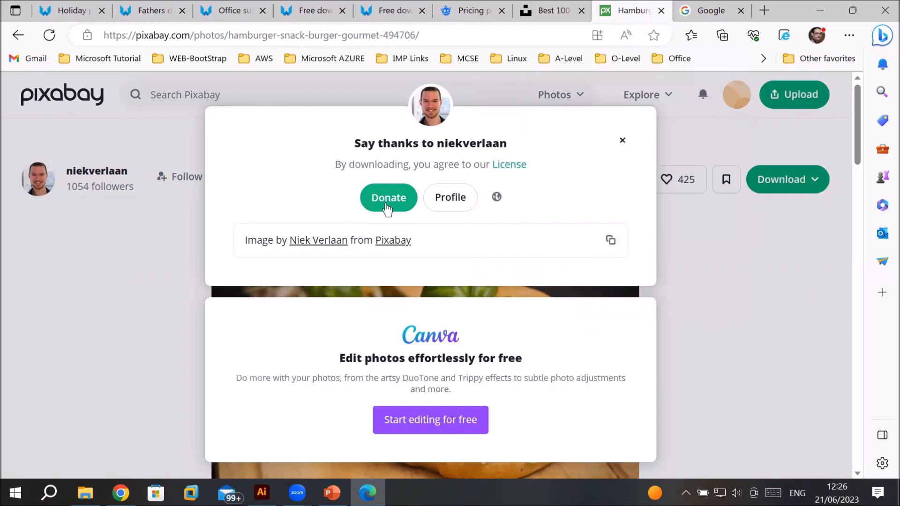
pyautogui.click(622, 140)
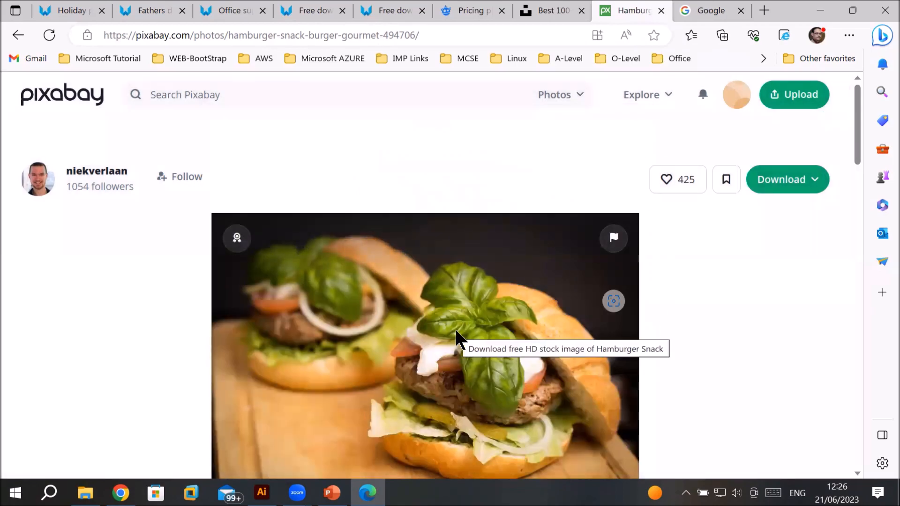
# Step: Switch to the Google tab and search for minions characters
pyautogui.click(686, 12)
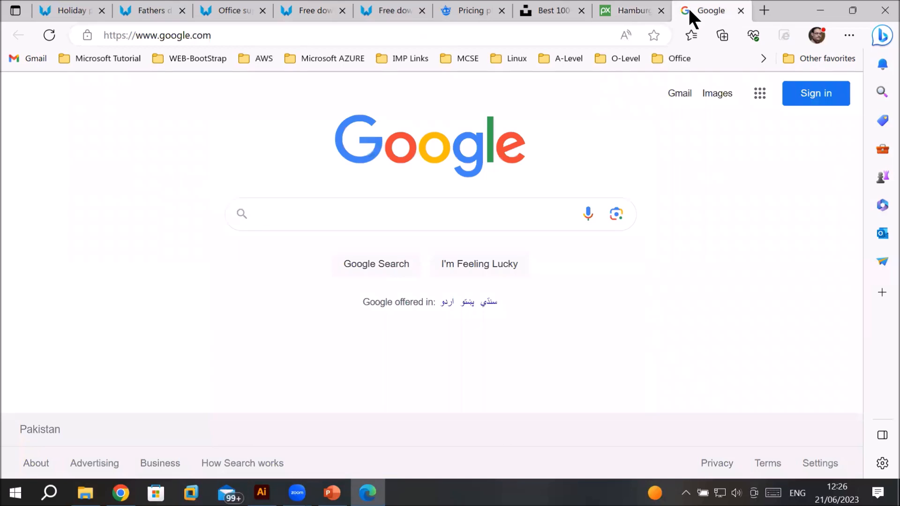
pyautogui.click(367, 220)
pyautogui.write('minion')
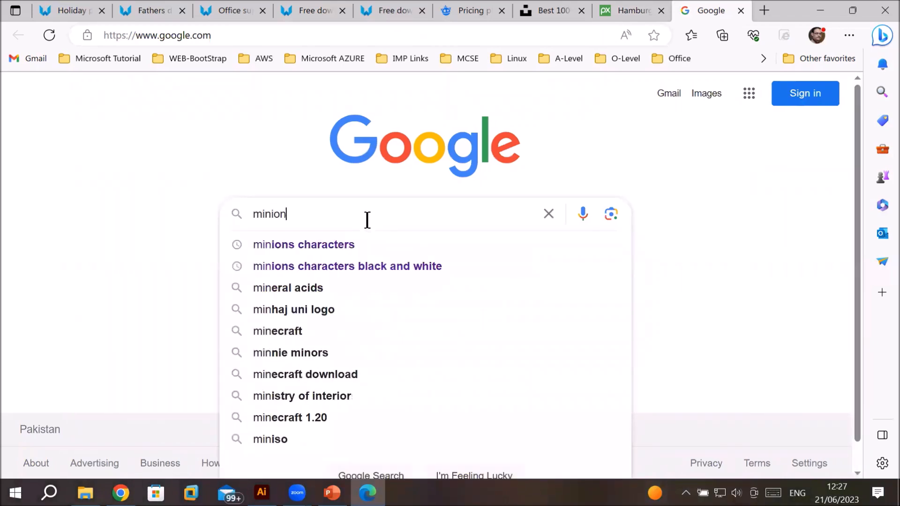
pyautogui.click(270, 253)
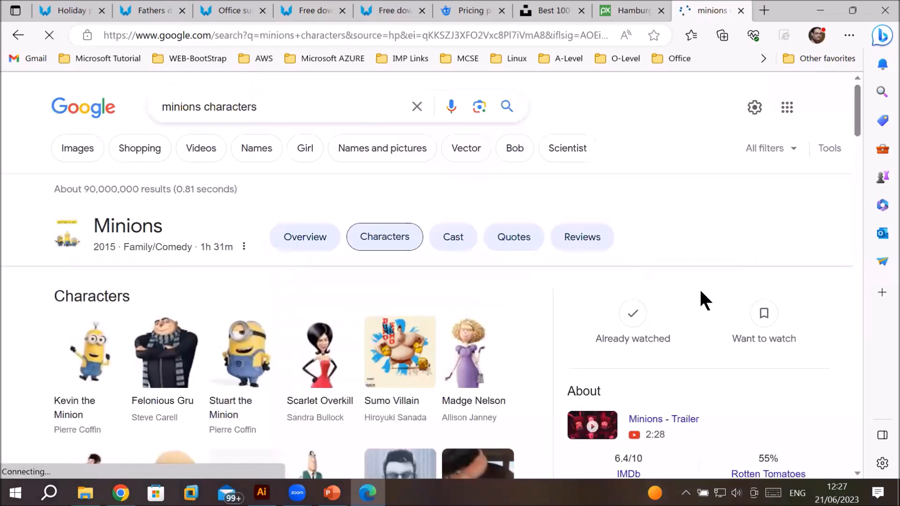
# Step: Scroll through the minions characters search results and image previews
pyautogui.scroll(-5, 701, 297)
pyautogui.scroll(-7, 546, 275)
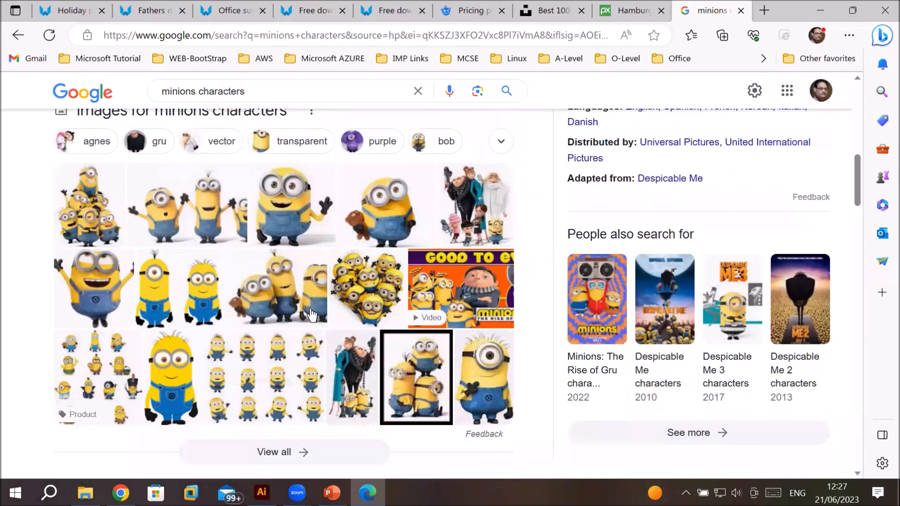
pyautogui.scroll(-3, 288, 267)
pyautogui.scroll(2, 289, 271)
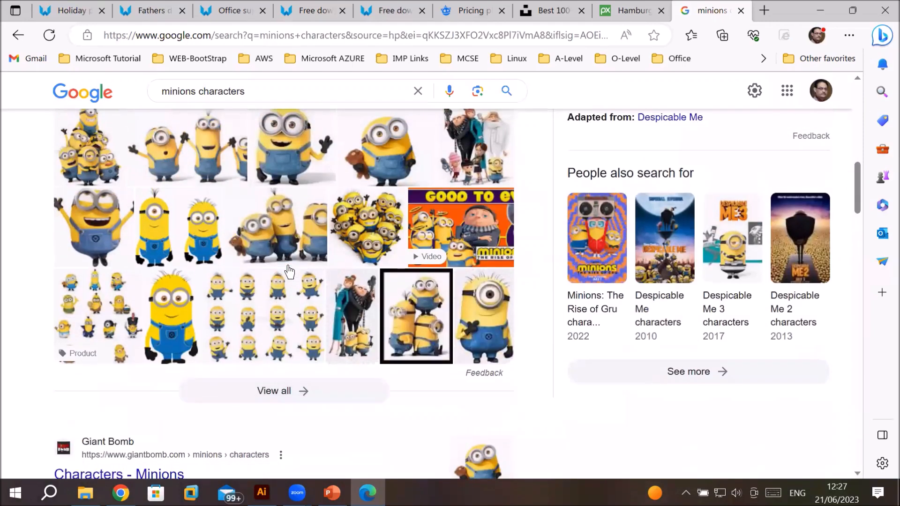
pyautogui.scroll(-3, 288, 269)
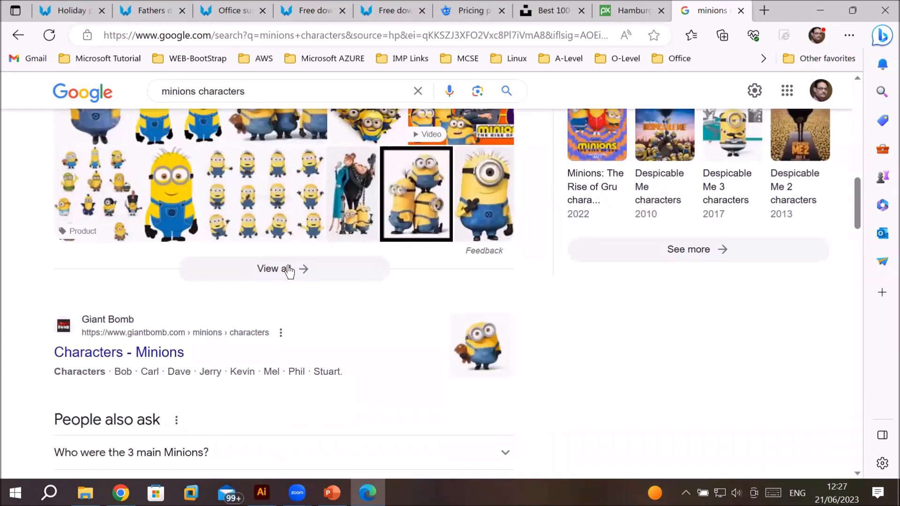
pyautogui.scroll(4, 289, 271)
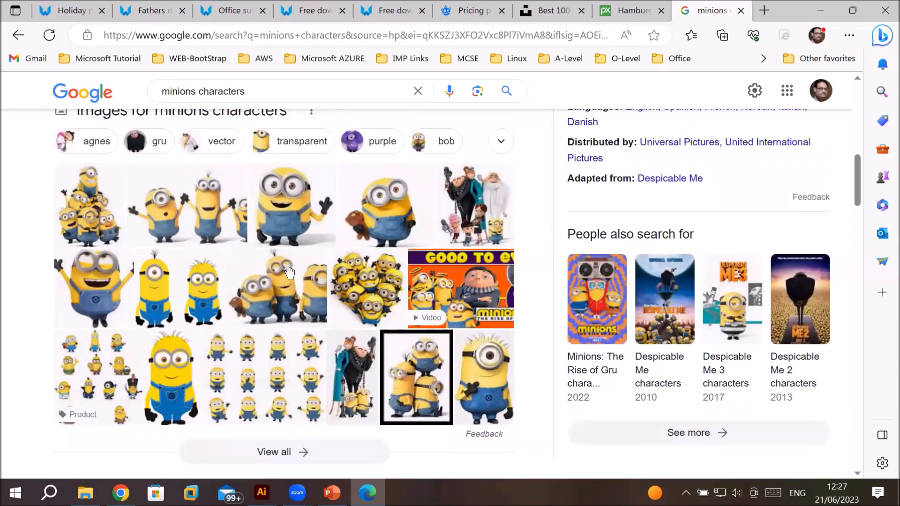
pyautogui.scroll(3, 289, 271)
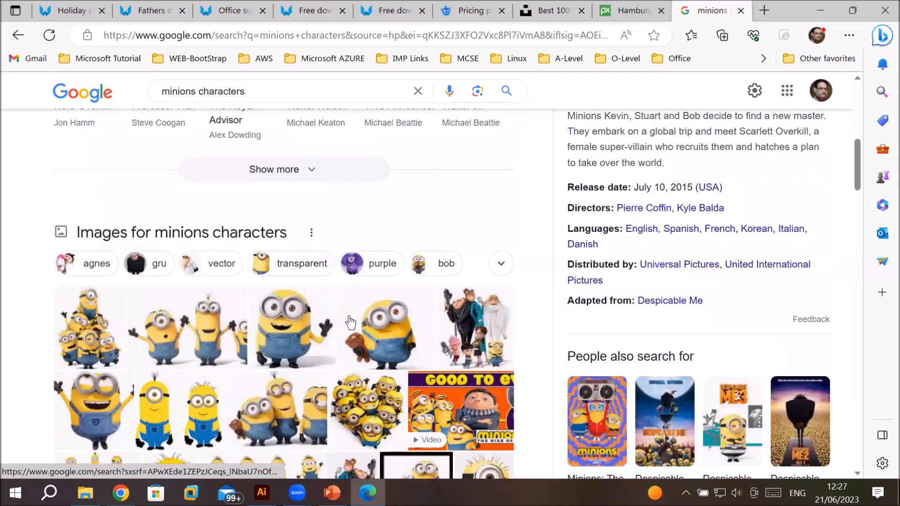
pyautogui.scroll(8, 347, 333)
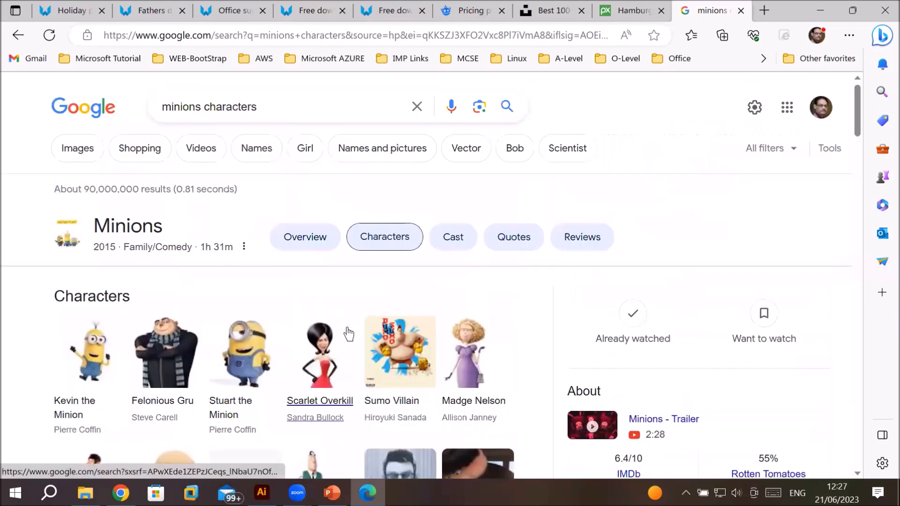
# Step: Switch to image results and filter them to Large size
pyautogui.moveTo(275, 103); pyautogui.dragTo(125, 93)
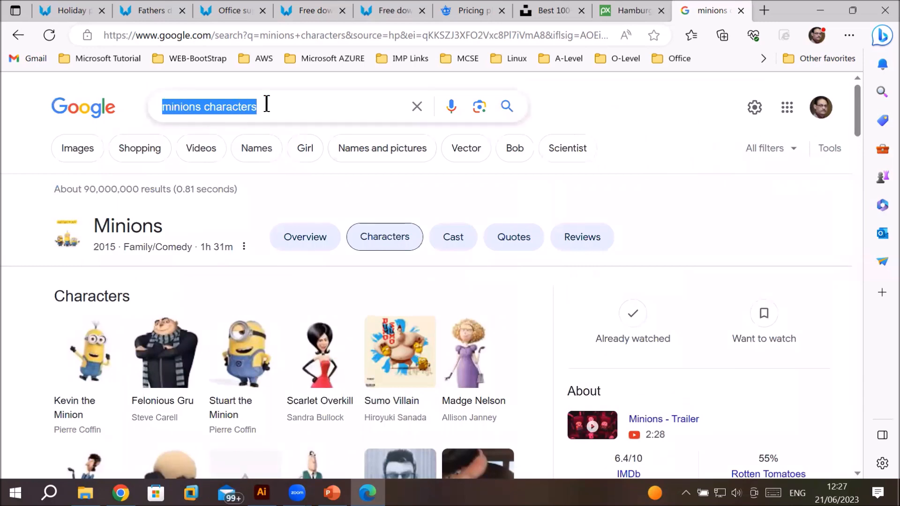
pyautogui.click(225, 101)
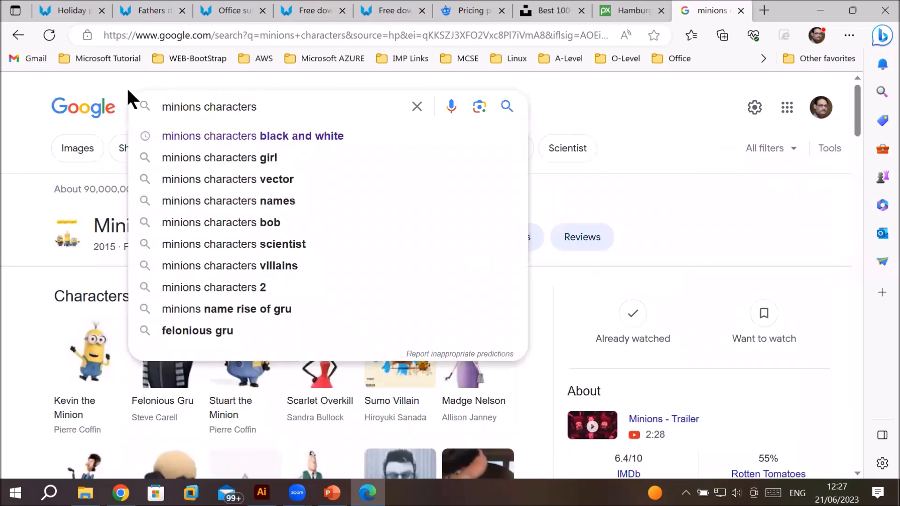
pyautogui.click(30, 104)
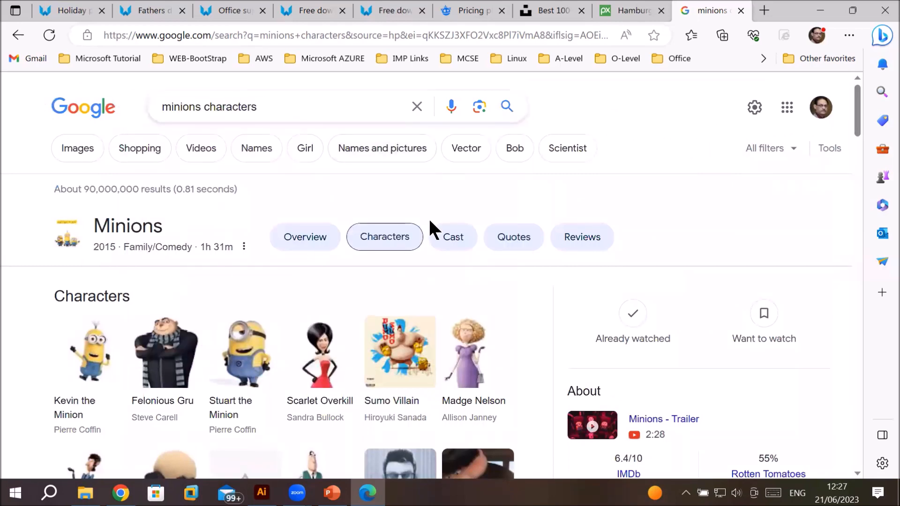
pyautogui.click(75, 153)
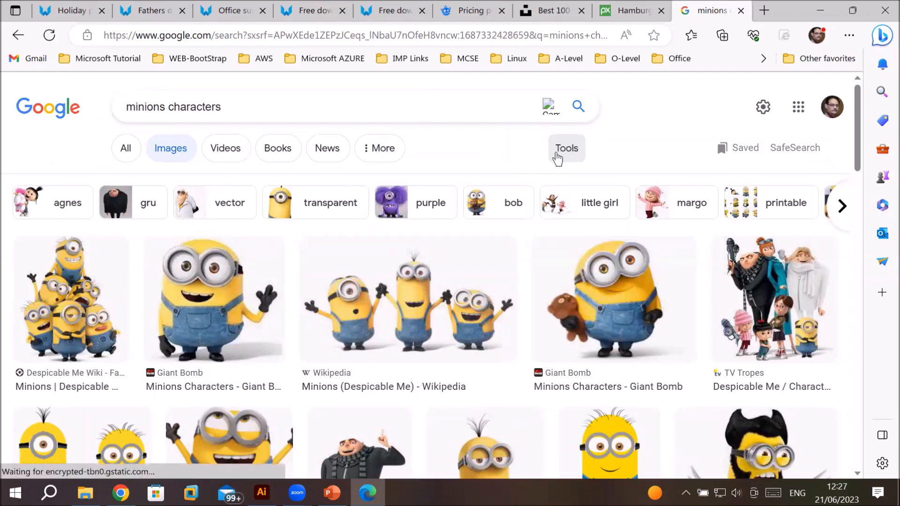
pyautogui.click(568, 149)
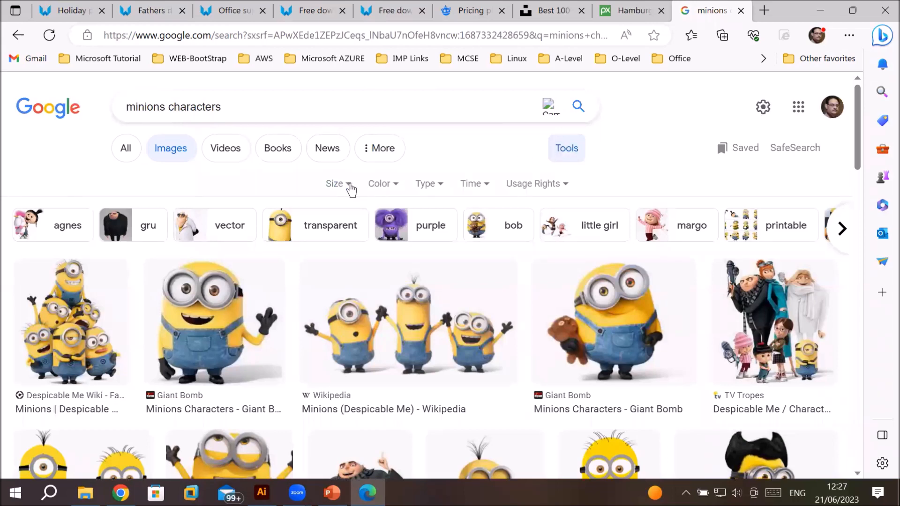
pyautogui.click(349, 185)
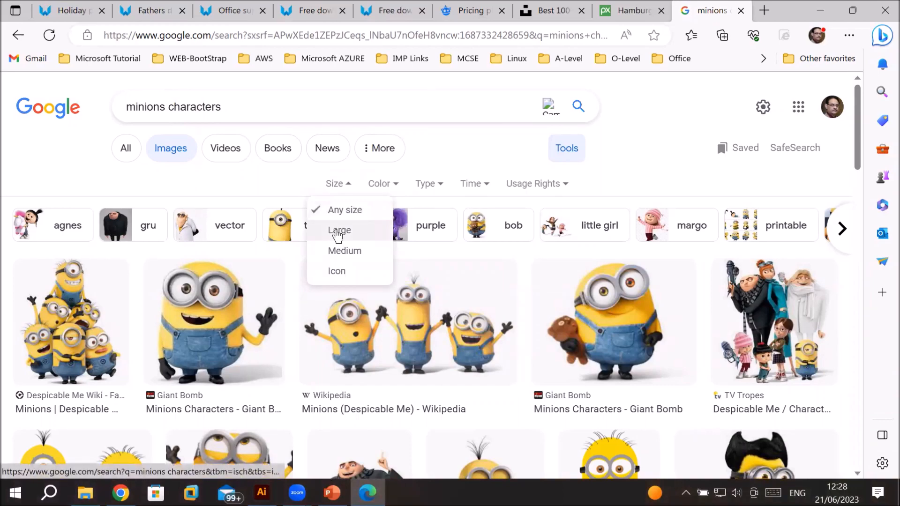
pyautogui.click(335, 234)
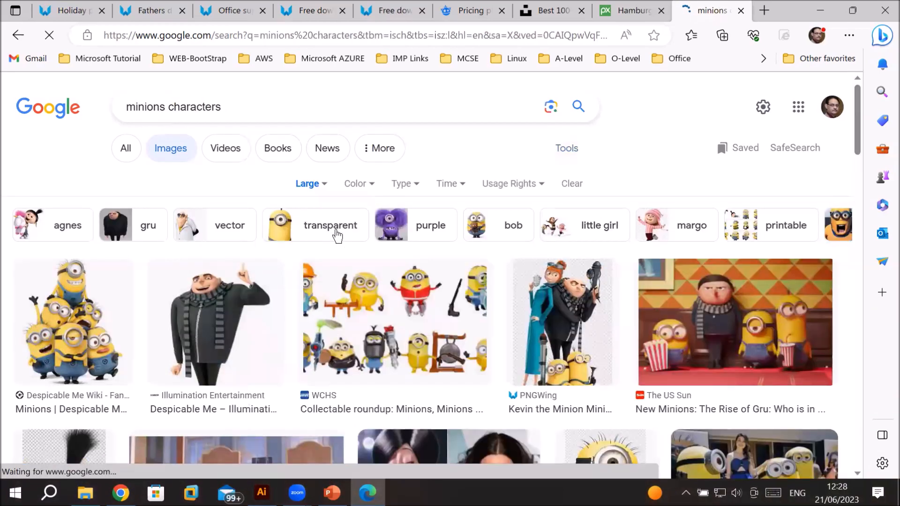
# Step: Scroll through the minions results and open the Cooneen minion character image preview
pyautogui.scroll(-1, 614, 338)
pyautogui.scroll(-5, 615, 339)
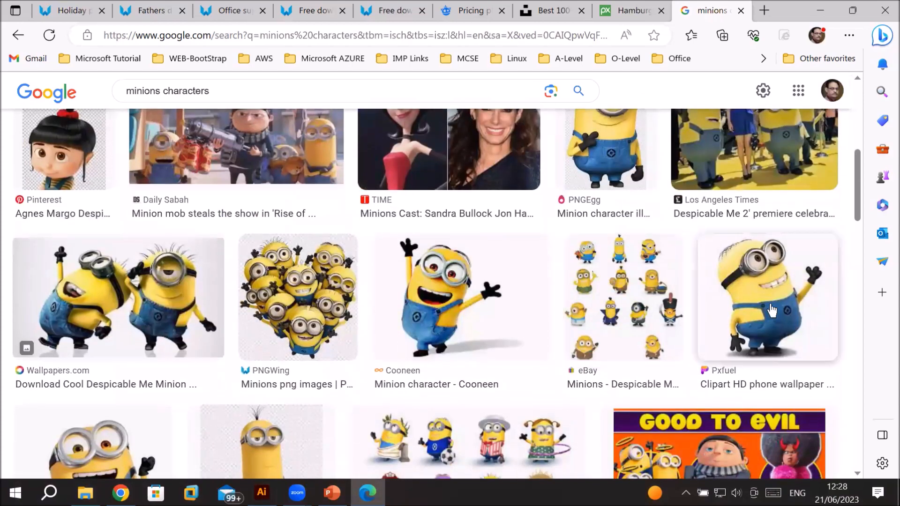
pyautogui.click(805, 315)
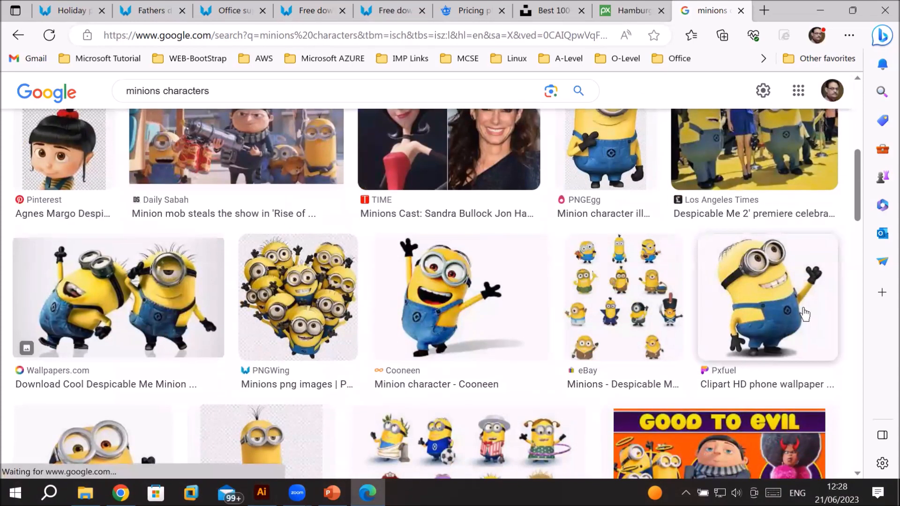
pyautogui.click(488, 297)
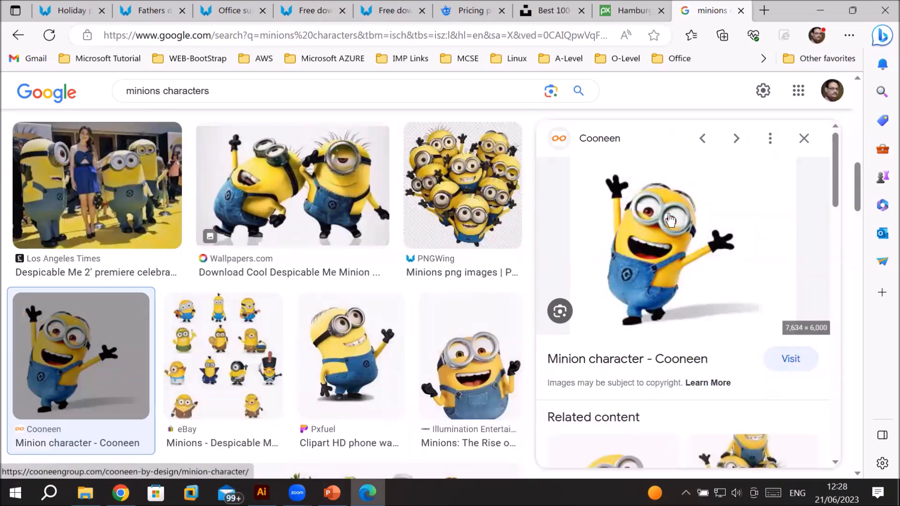
# Step: Save the minion character image into the Downloads folder as Minion-character.jpg
pyautogui.scroll(-3, 668, 219)
pyautogui.scroll(3, 668, 219)
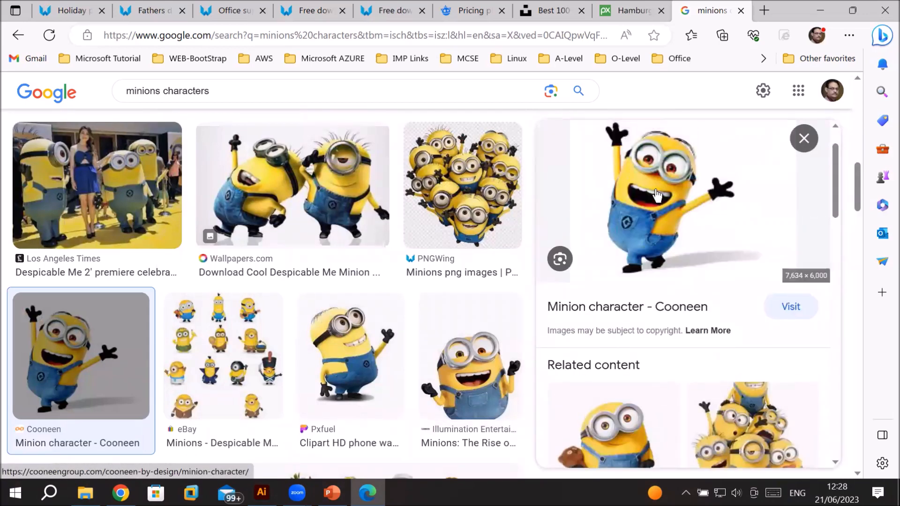
pyautogui.rightClick(686, 226)
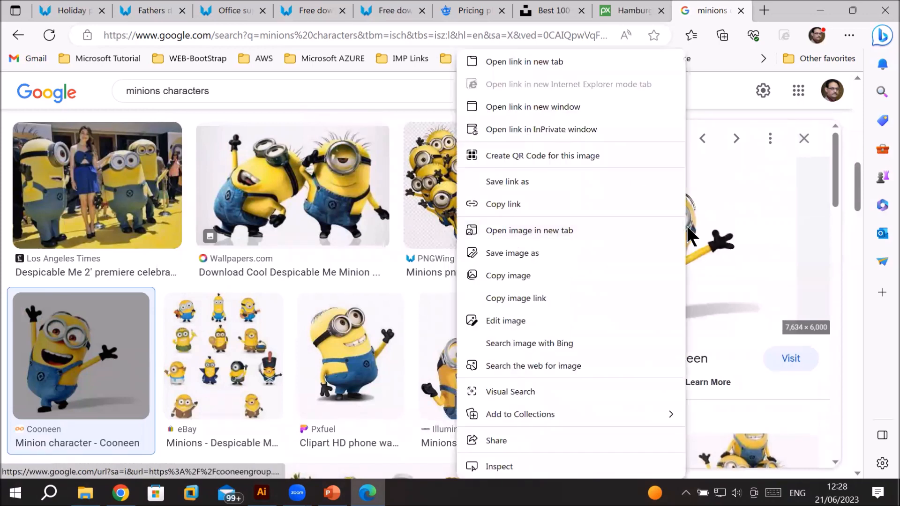
pyautogui.click(535, 257)
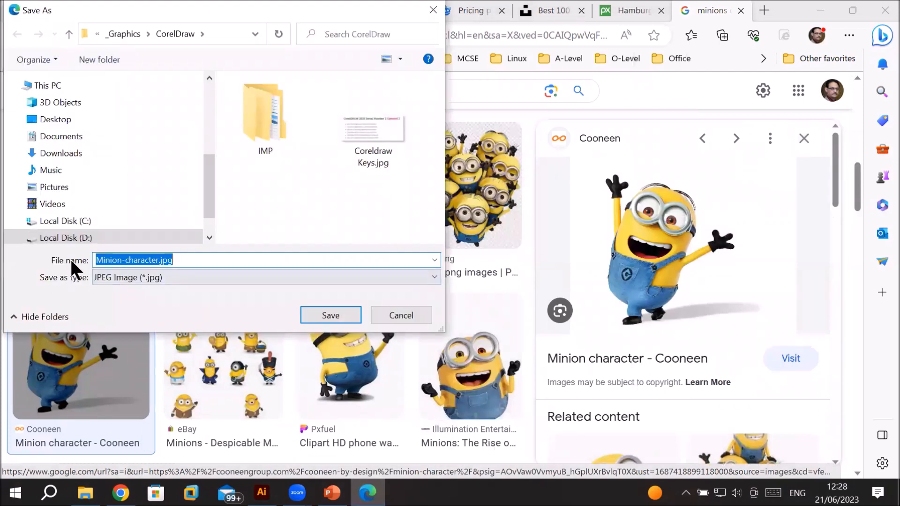
pyautogui.click(186, 259)
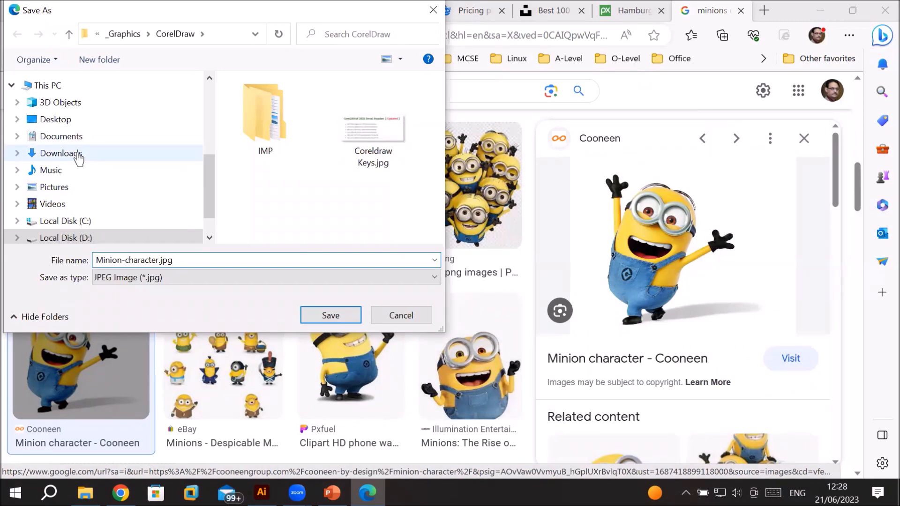
pyautogui.click(78, 156)
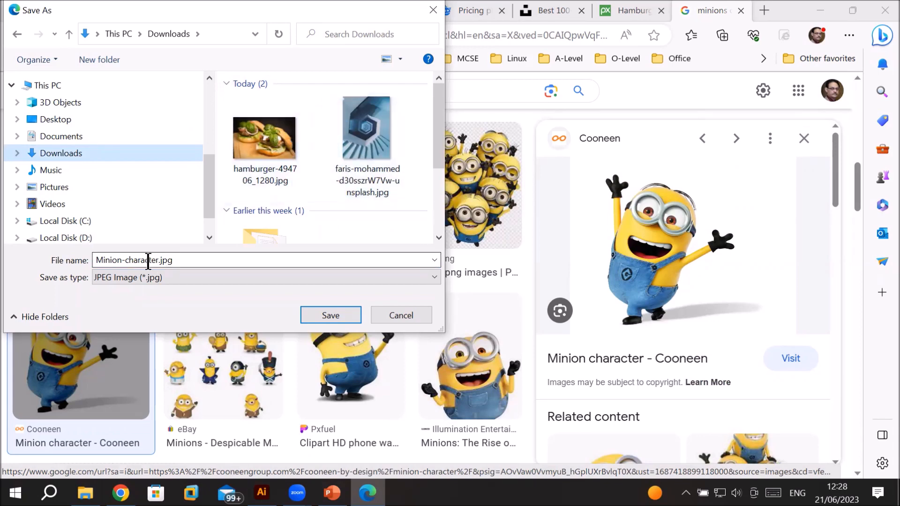
pyautogui.doubleClick(172, 260)
pyautogui.click(174, 260)
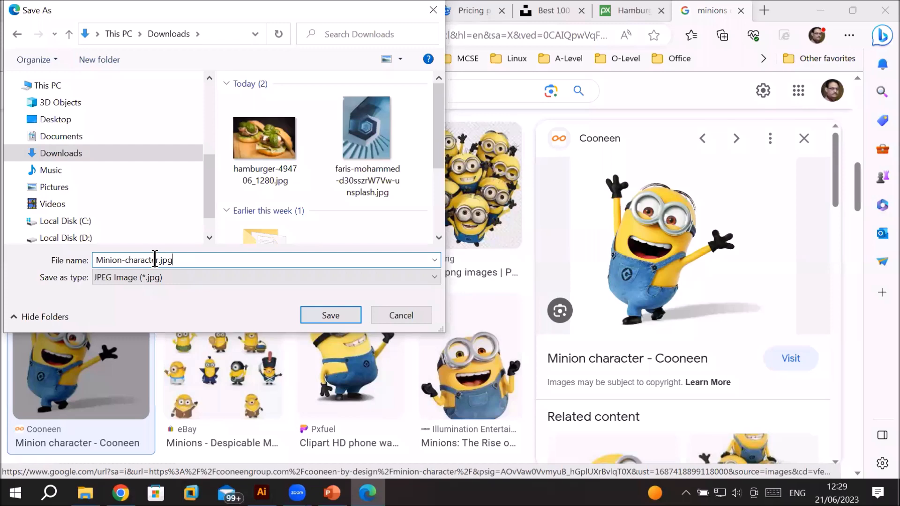
pyautogui.moveTo(159, 259); pyautogui.dragTo(16, 260)
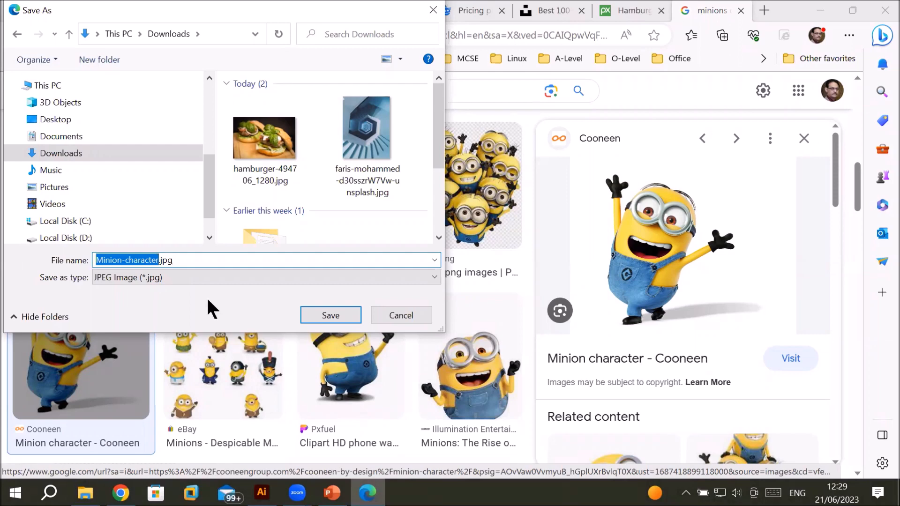
pyautogui.click(330, 316)
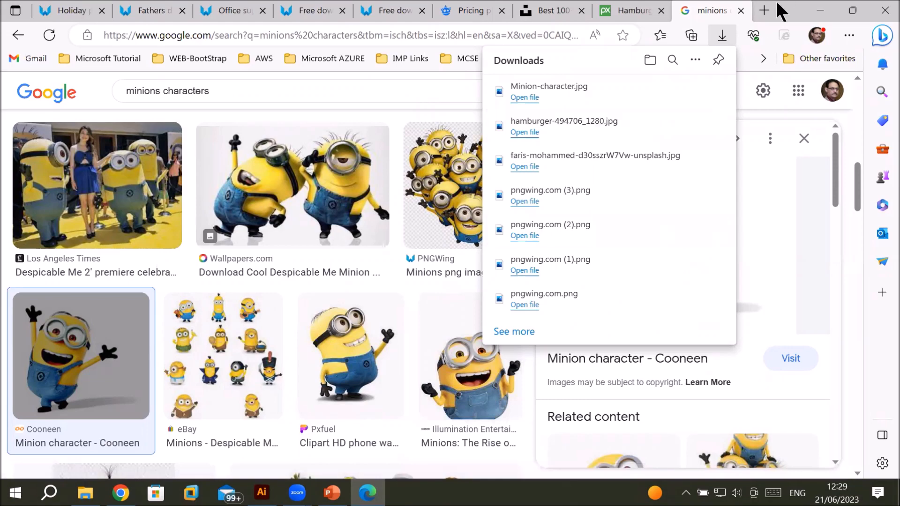
# Step: Open a new browser tab and go to google.com
pyautogui.click(764, 11)
pyautogui.click(514, 34)
pyautogui.write('google.com')
pyautogui.press('Return')
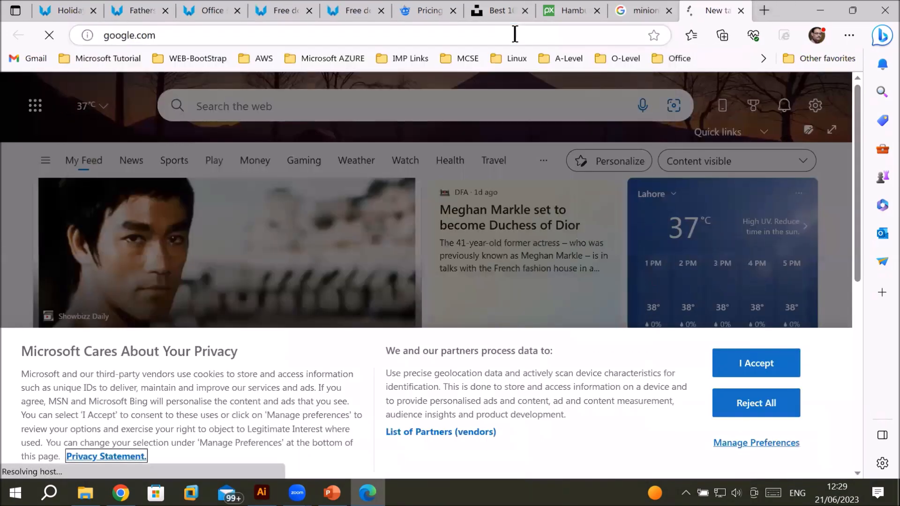
# Step: Search Google for flaticon icons, open the Flaticon website and sign in with the Google account
pyautogui.write('flat')
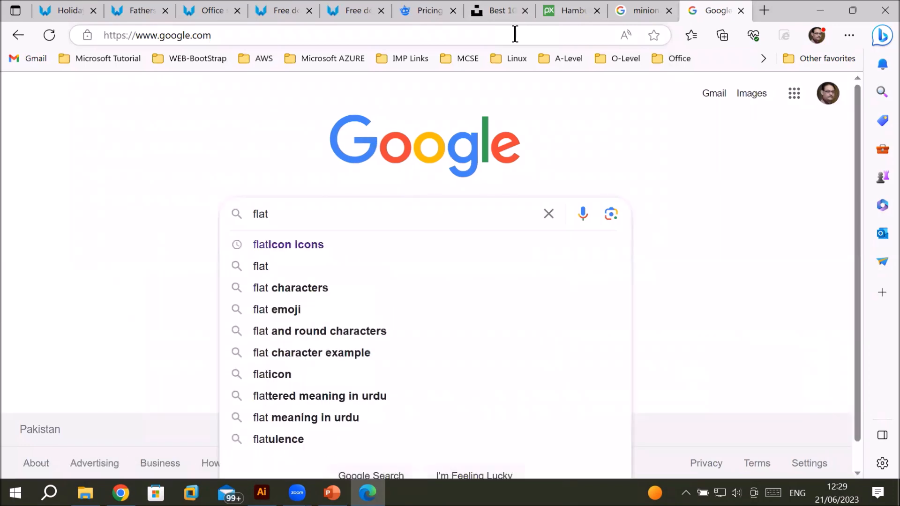
pyautogui.press('Down')
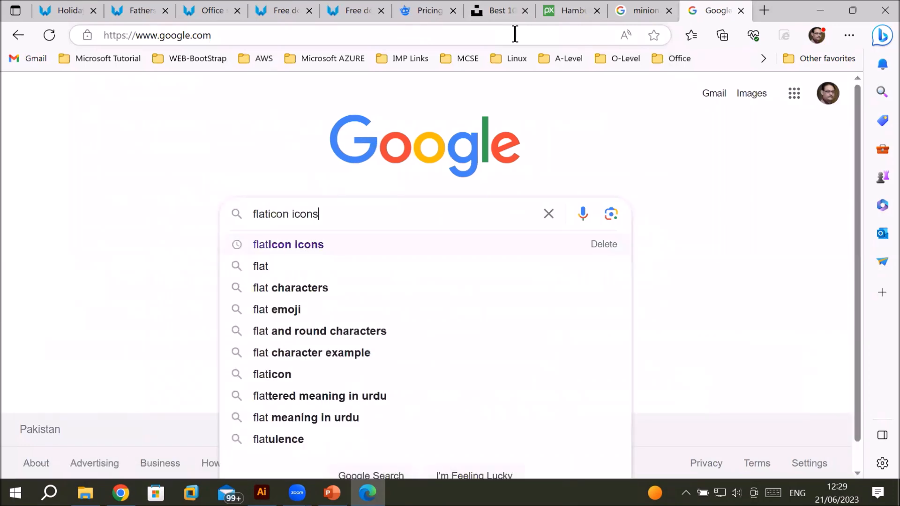
pyautogui.press('Return')
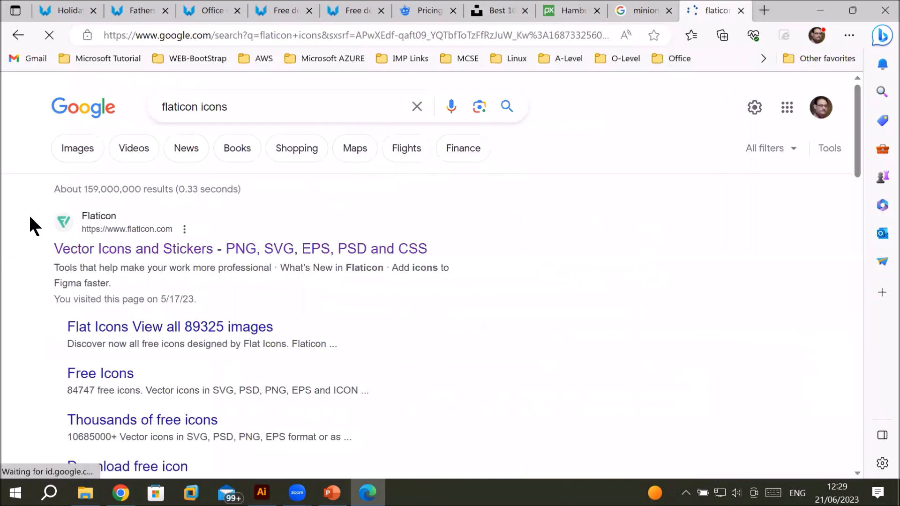
pyautogui.click(184, 250)
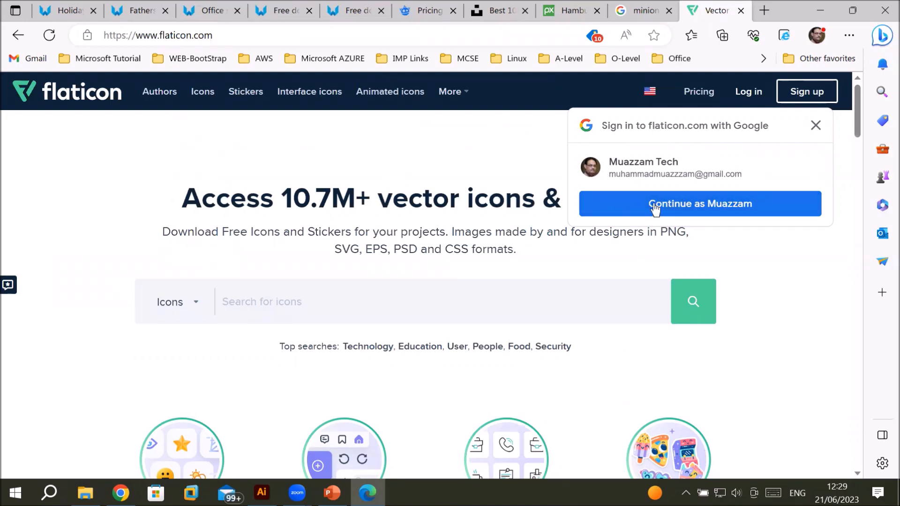
pyautogui.click(688, 206)
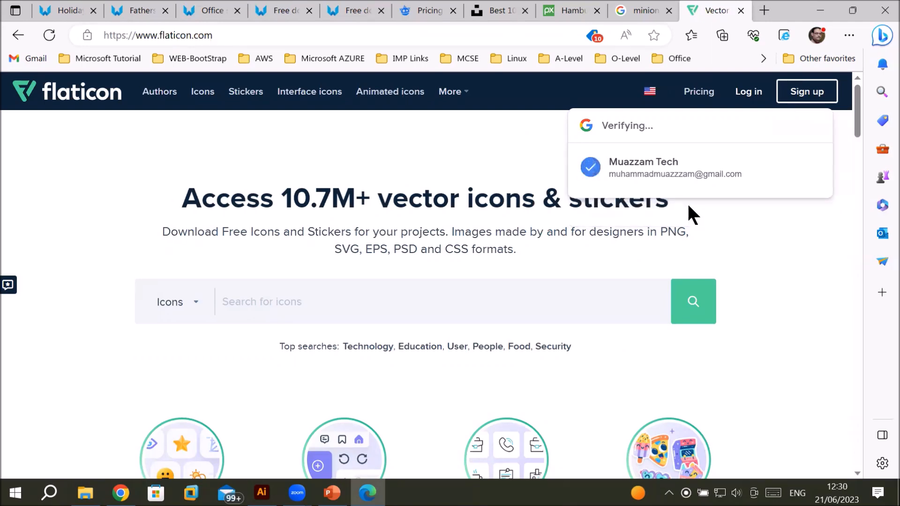
# Step: Scroll through the Flaticon home page to examine its icon categories, stickers and tools
pyautogui.scroll(-4, 476, 324)
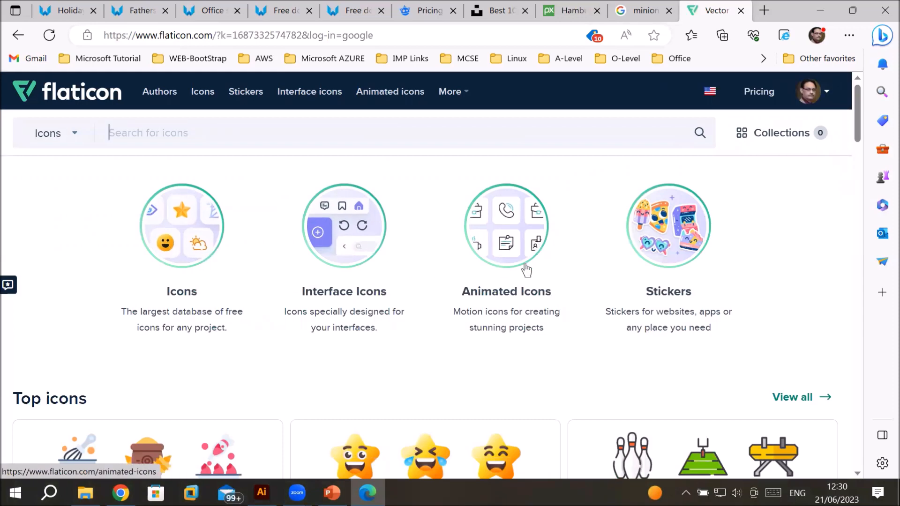
pyautogui.scroll(-8, 466, 296)
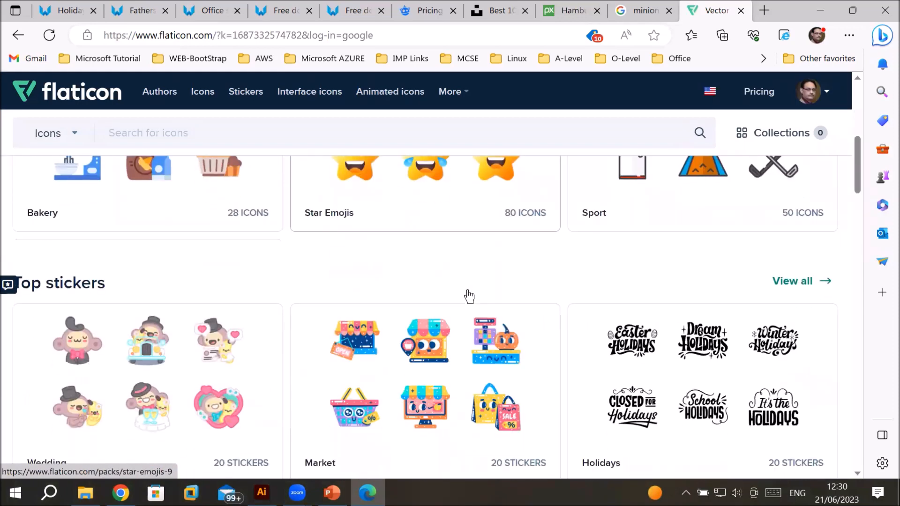
pyautogui.scroll(-3, 537, 259)
pyautogui.scroll(-9, 536, 259)
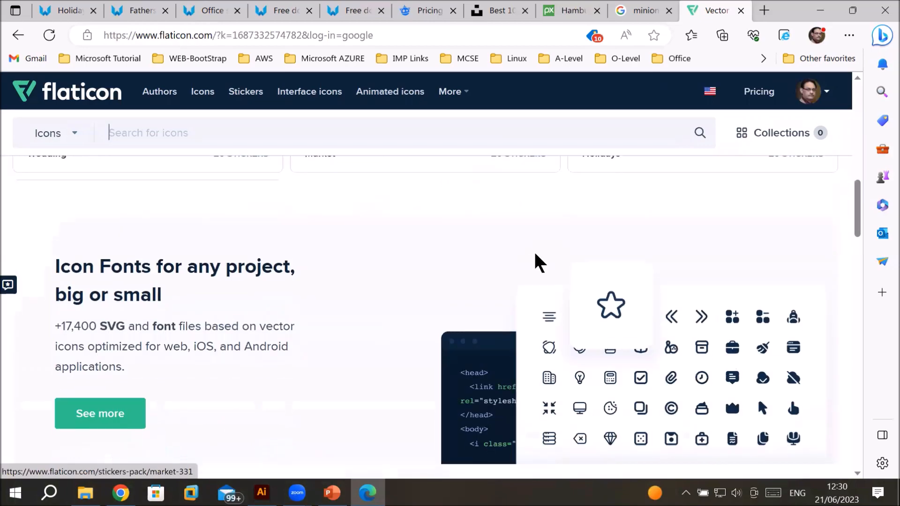
pyautogui.scroll(-10, 626, 243)
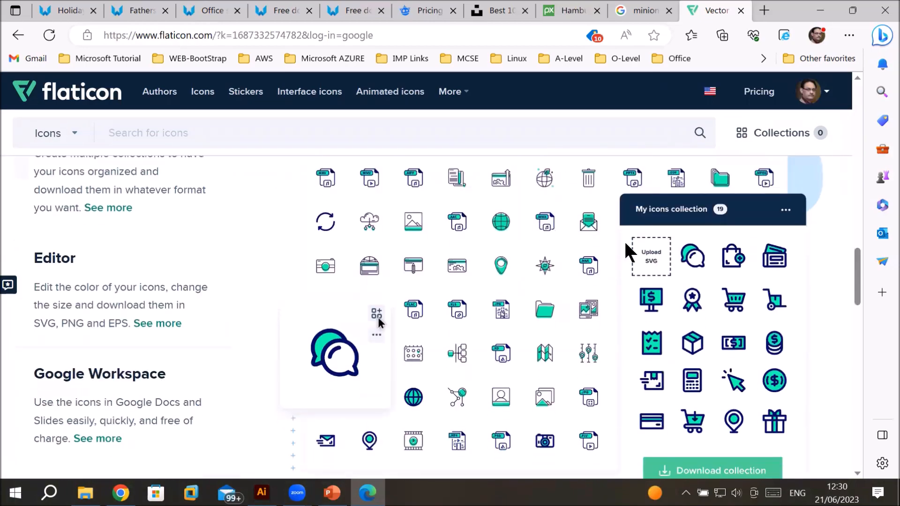
pyautogui.scroll(2, 656, 253)
pyautogui.scroll(-1, 703, 338)
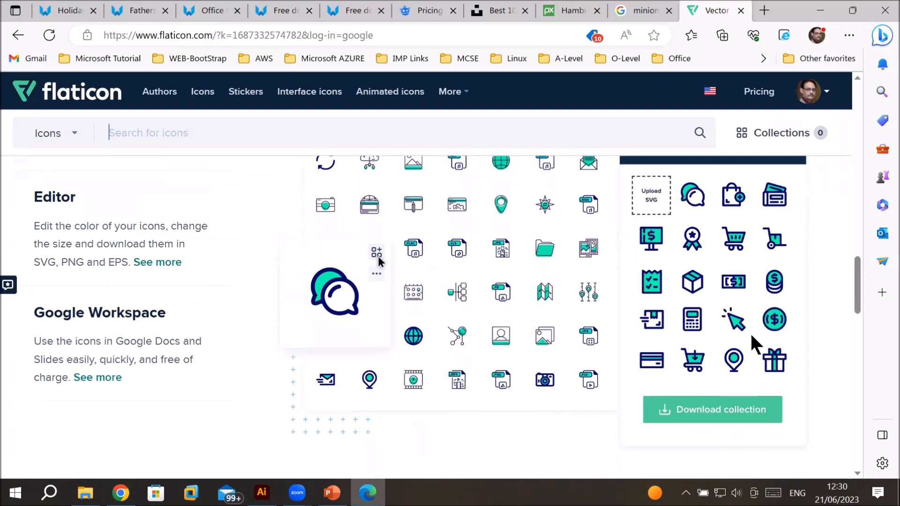
pyautogui.scroll(-5, 548, 288)
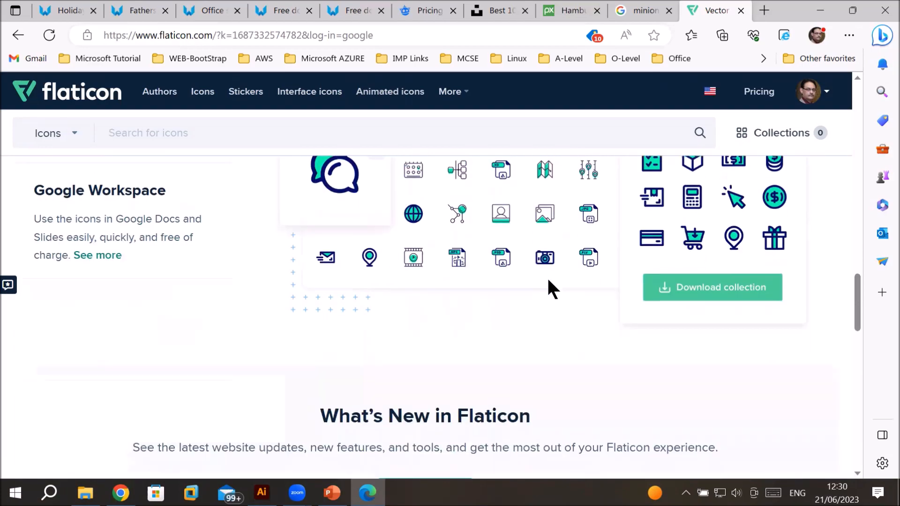
pyautogui.scroll(10, 547, 272)
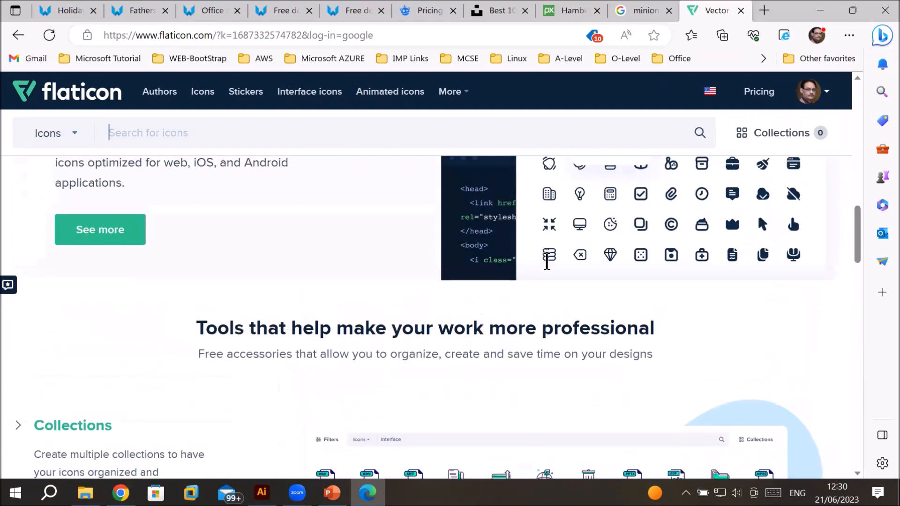
pyautogui.scroll(8, 547, 263)
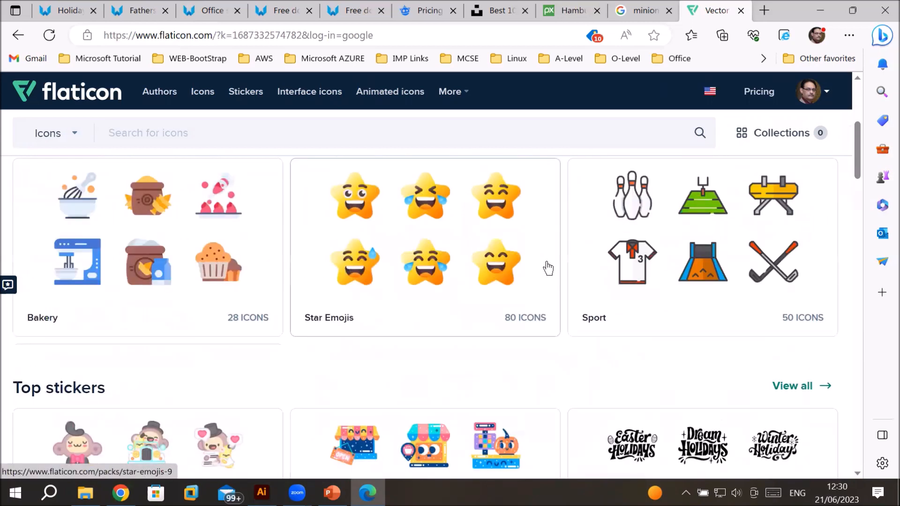
pyautogui.scroll(1, 548, 268)
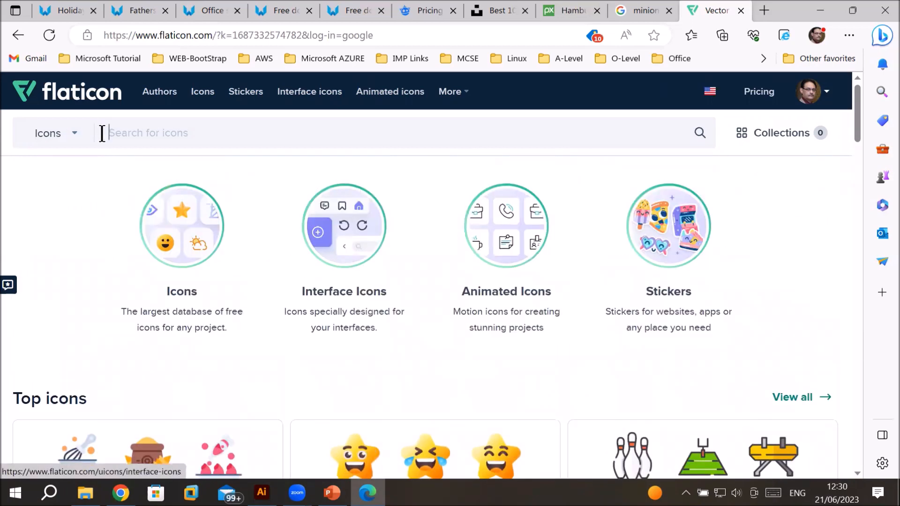
# Step: Search Flaticon icons for social media
pyautogui.click(74, 135)
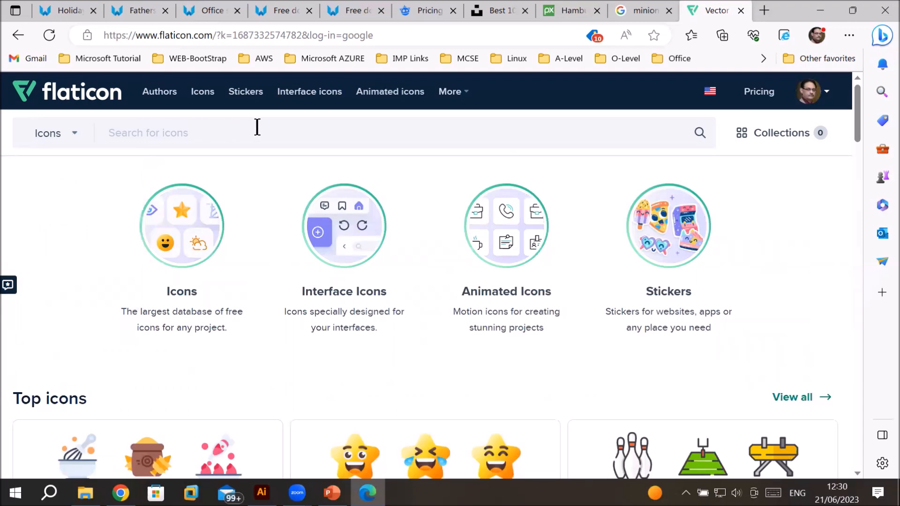
pyautogui.write('social media')
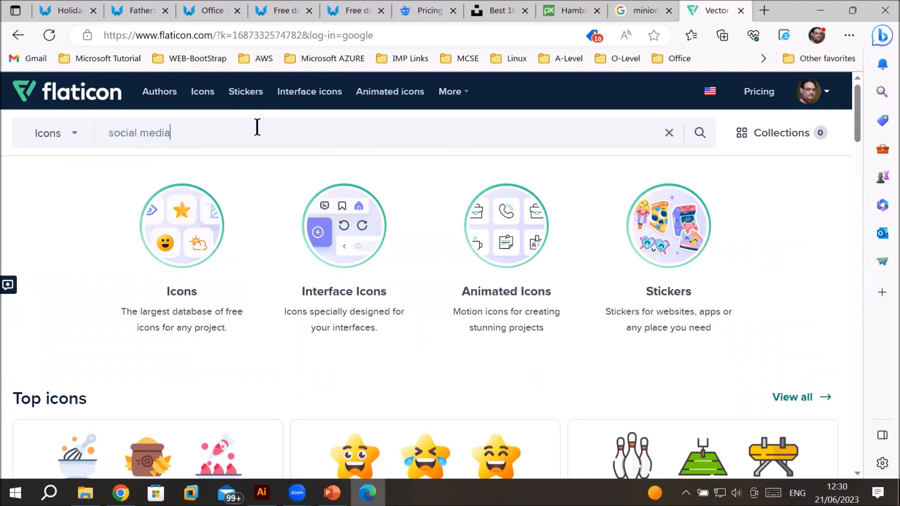
pyautogui.press('Return')
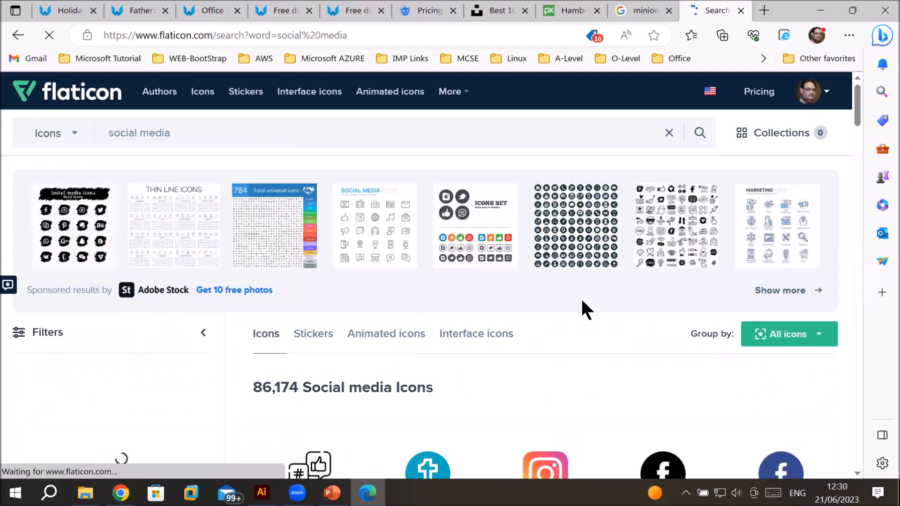
# Step: Download the WhatsApp icon from the social media results as a free PNG
pyautogui.scroll(-5, 610, 334)
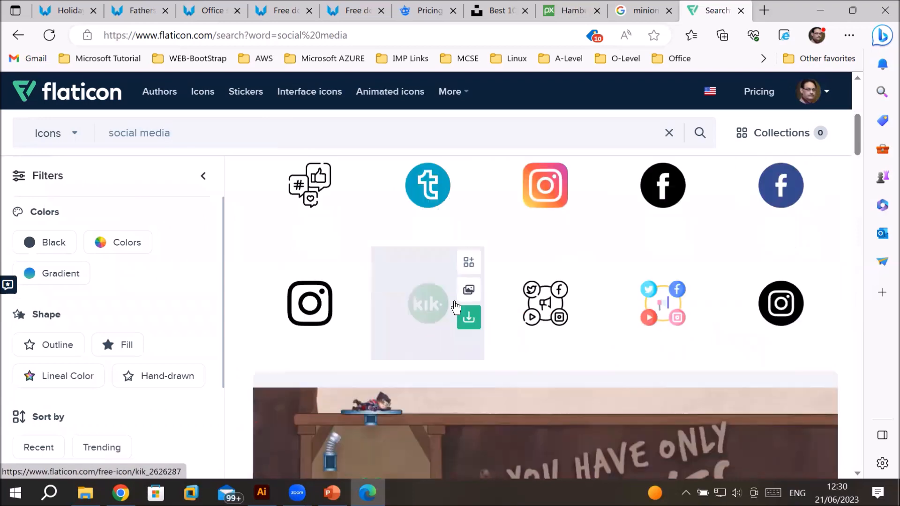
pyautogui.scroll(-3, 455, 310)
pyautogui.scroll(-7, 456, 302)
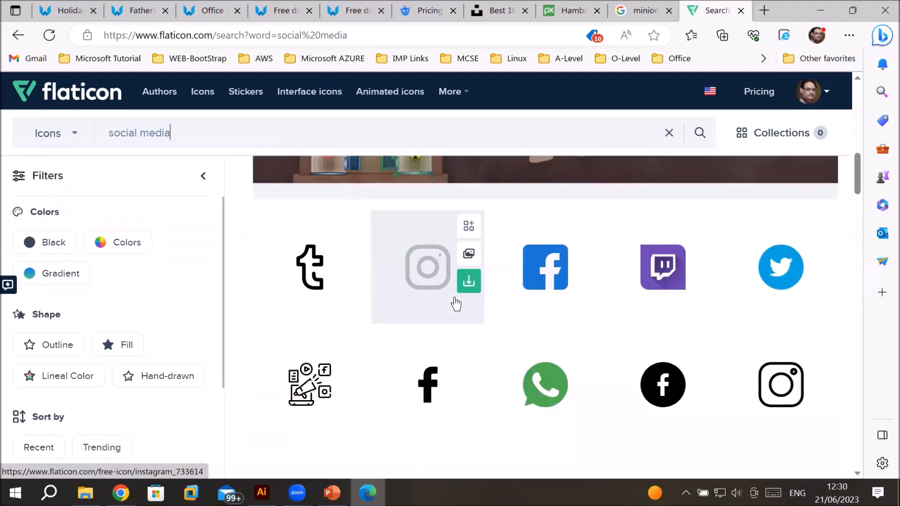
pyautogui.scroll(-1, 525, 328)
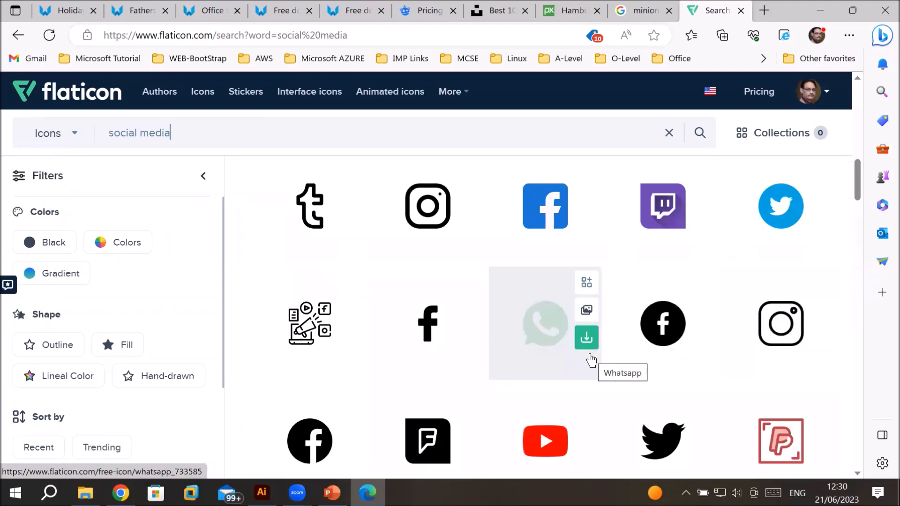
pyautogui.scroll(-2, 705, 331)
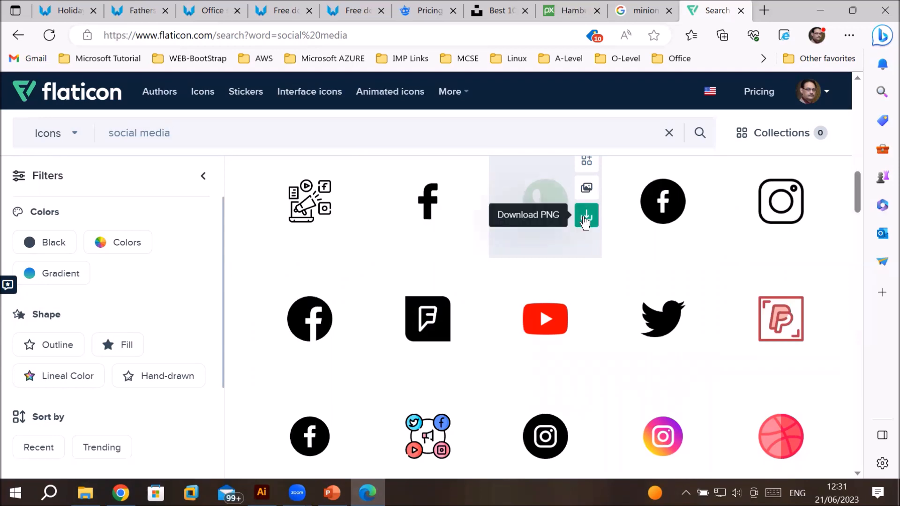
pyautogui.click(586, 217)
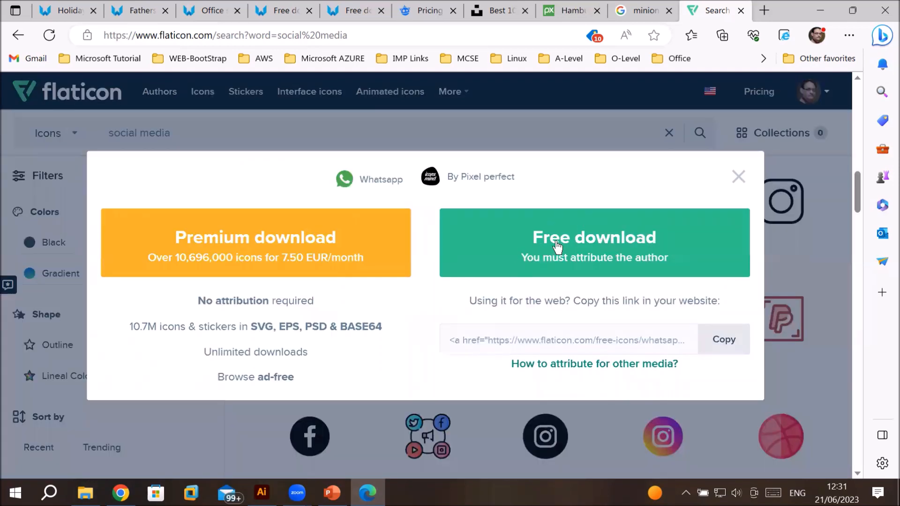
pyautogui.click(578, 246)
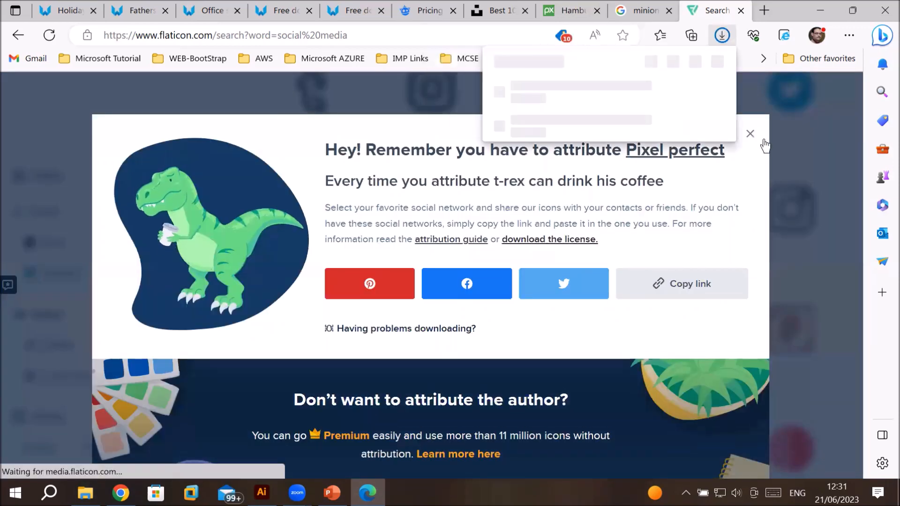
# Step: Download the blue Facebook icon from the social media results using the free download option
pyautogui.click(750, 133)
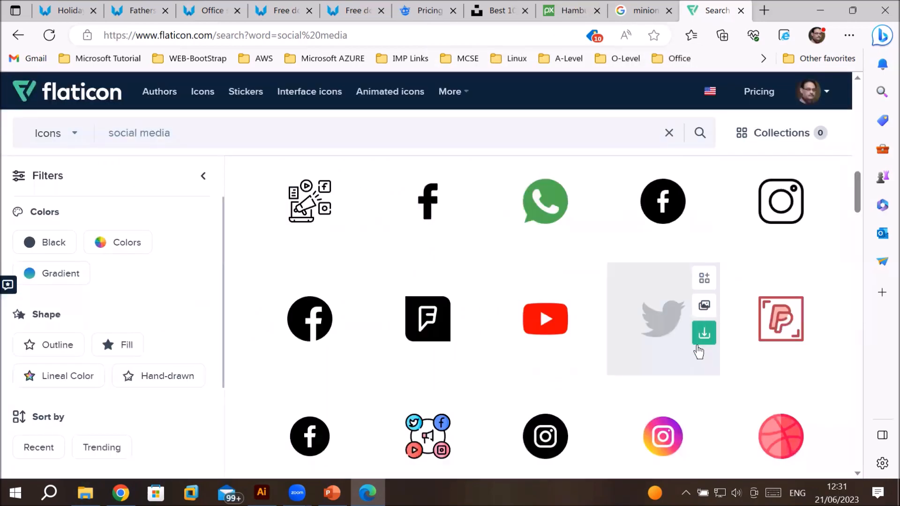
pyautogui.scroll(-2, 635, 341)
pyautogui.scroll(-10, 632, 337)
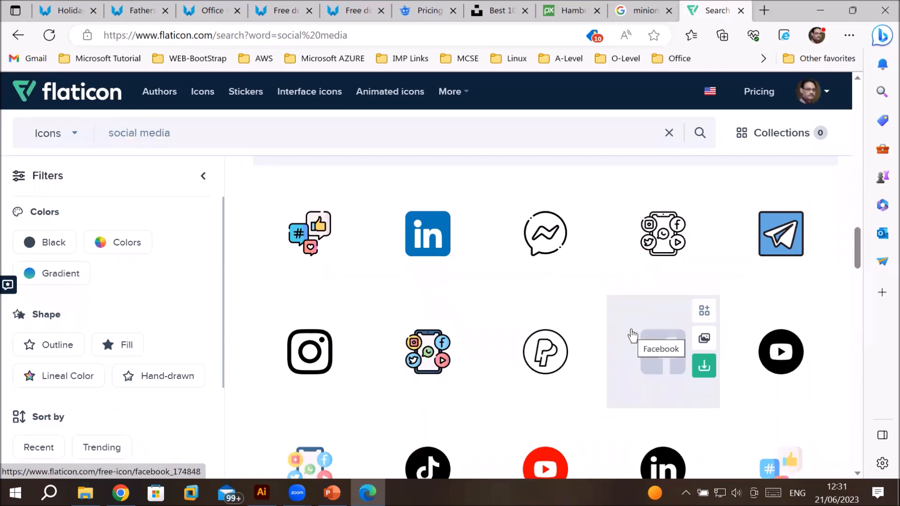
pyautogui.scroll(-6, 631, 335)
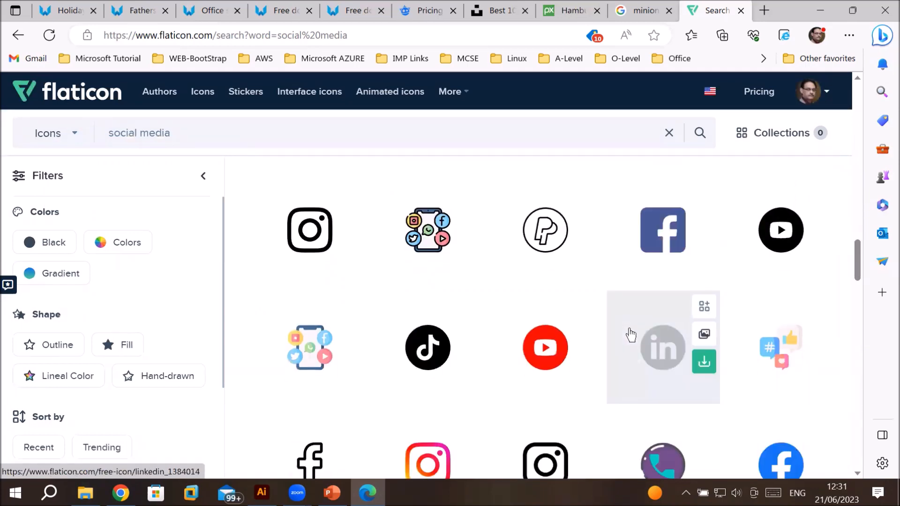
pyautogui.scroll(-1, 631, 334)
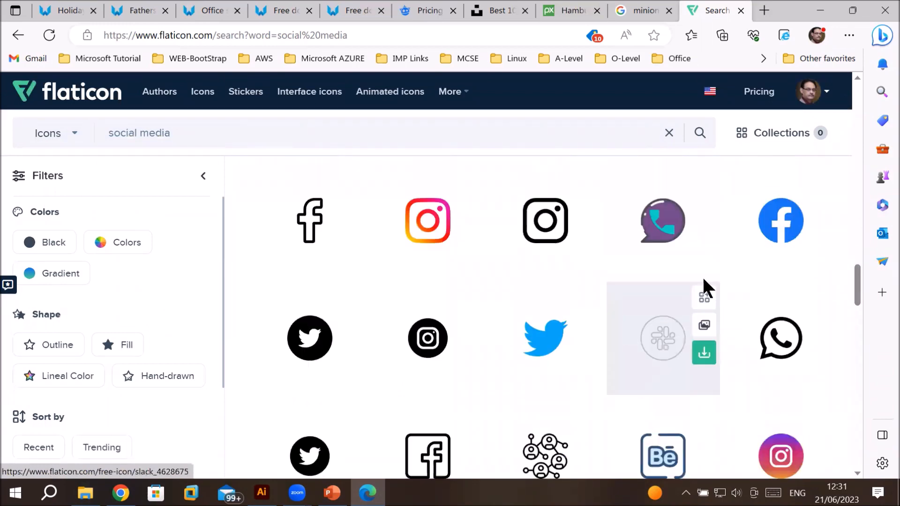
pyautogui.click(822, 239)
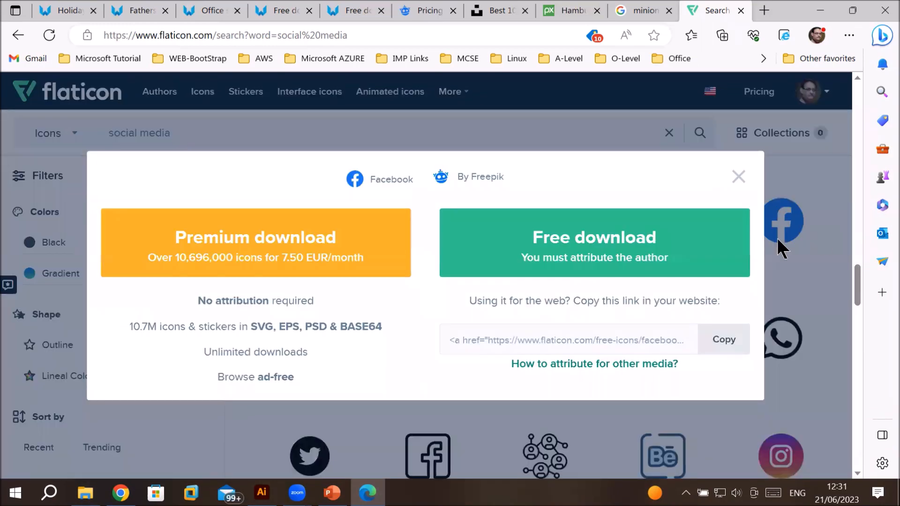
pyautogui.click(592, 244)
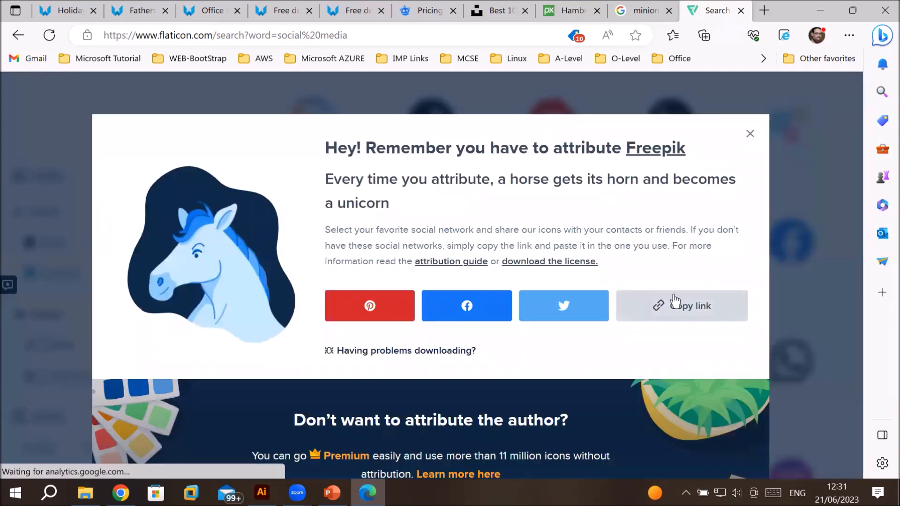
pyautogui.click(750, 135)
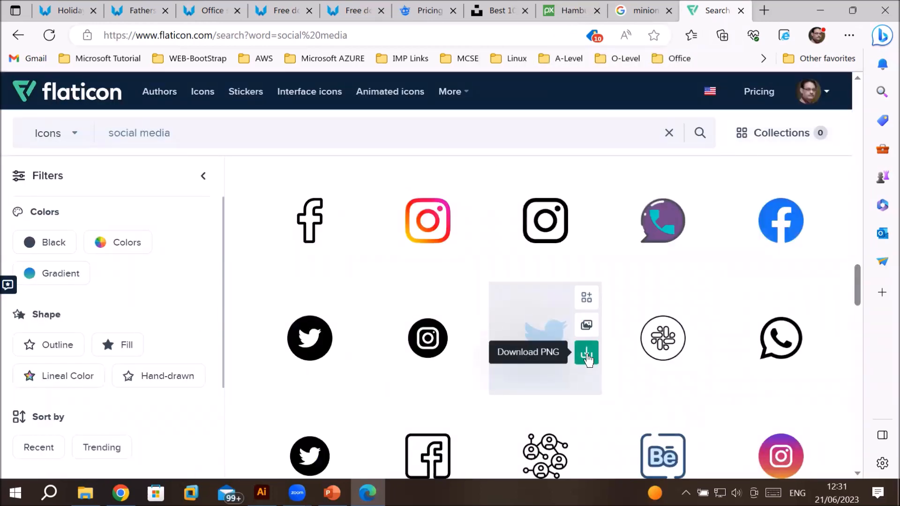
# Step: Download the blue Twitter bird icon from the results as a PNG
pyautogui.click(587, 357)
pyautogui.click(620, 244)
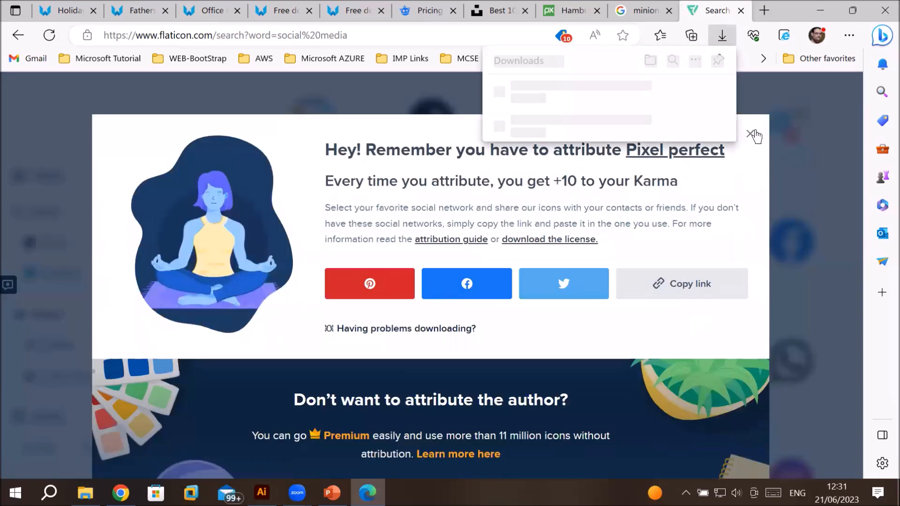
pyautogui.click(751, 134)
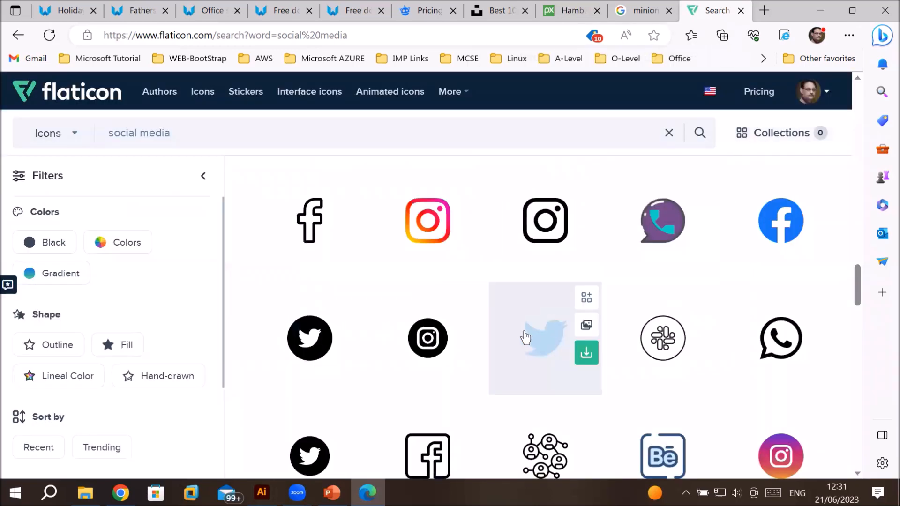
# Step: Scroll through the remaining social media icon results
pyautogui.scroll(-5, 525, 337)
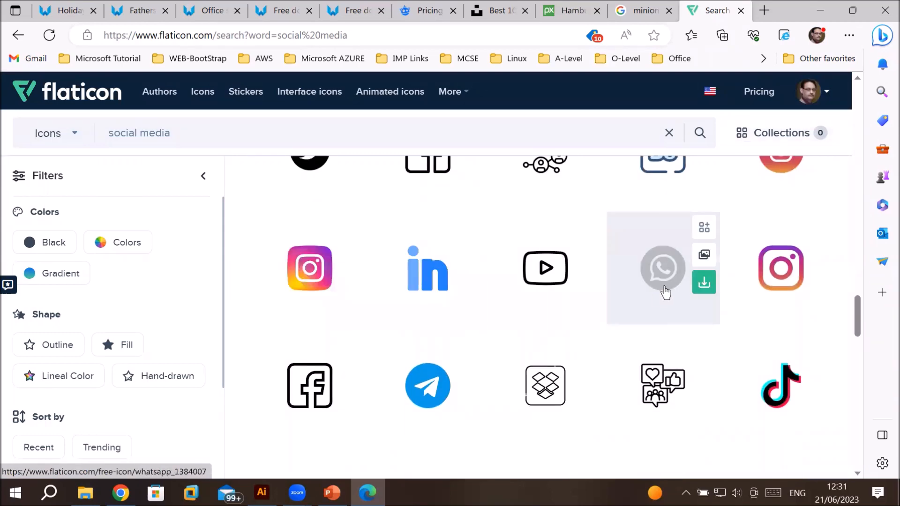
pyautogui.scroll(-3, 665, 292)
pyautogui.scroll(-2, 520, 324)
pyautogui.scroll(-6, 521, 323)
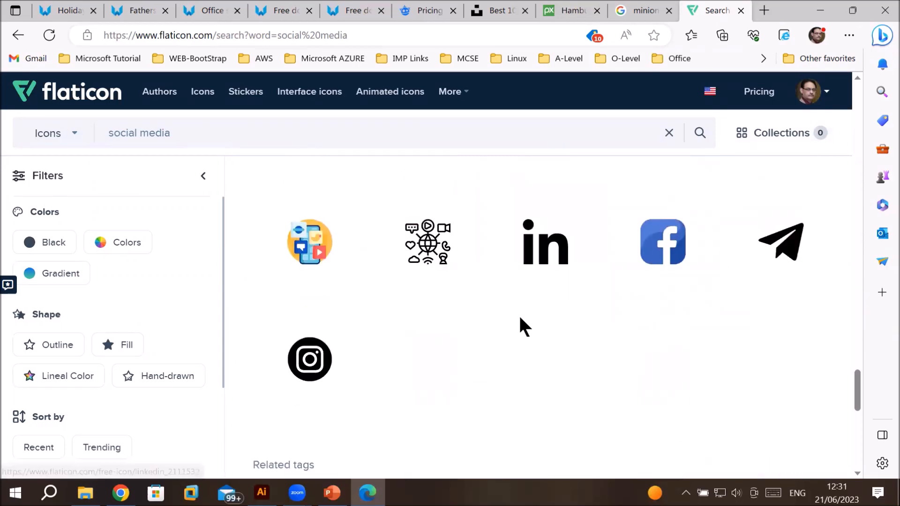
pyautogui.scroll(6, 519, 318)
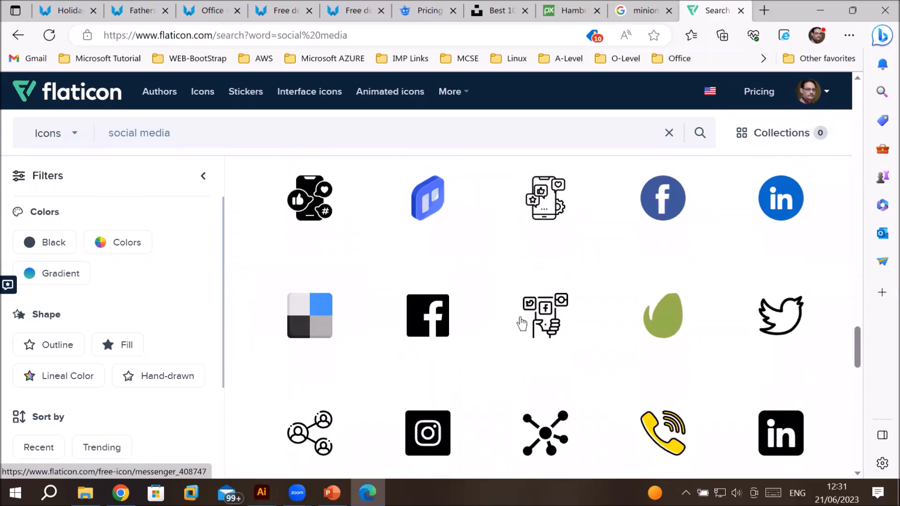
pyautogui.scroll(2, 521, 324)
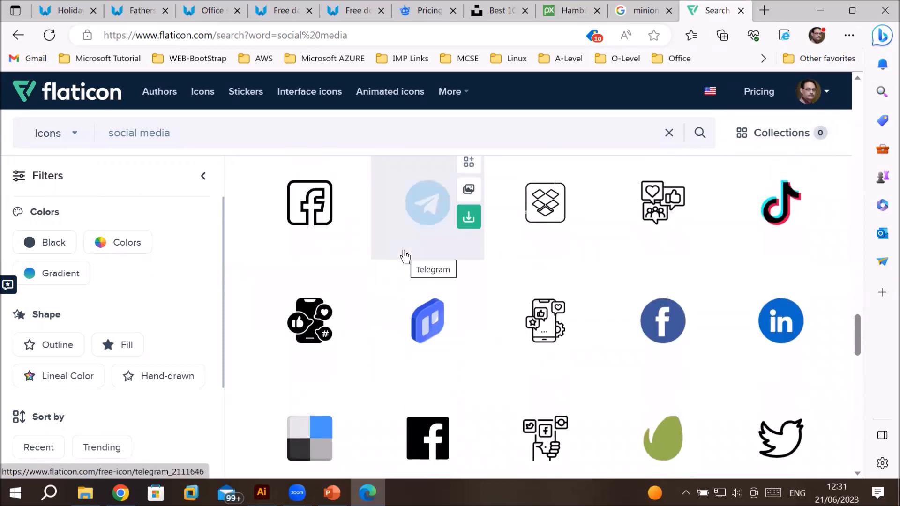
pyautogui.scroll(7, 405, 257)
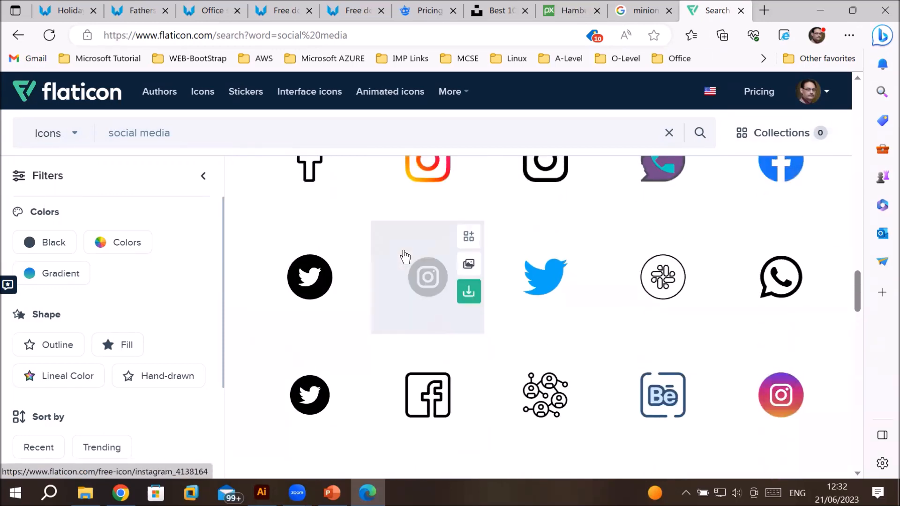
pyautogui.scroll(4, 404, 257)
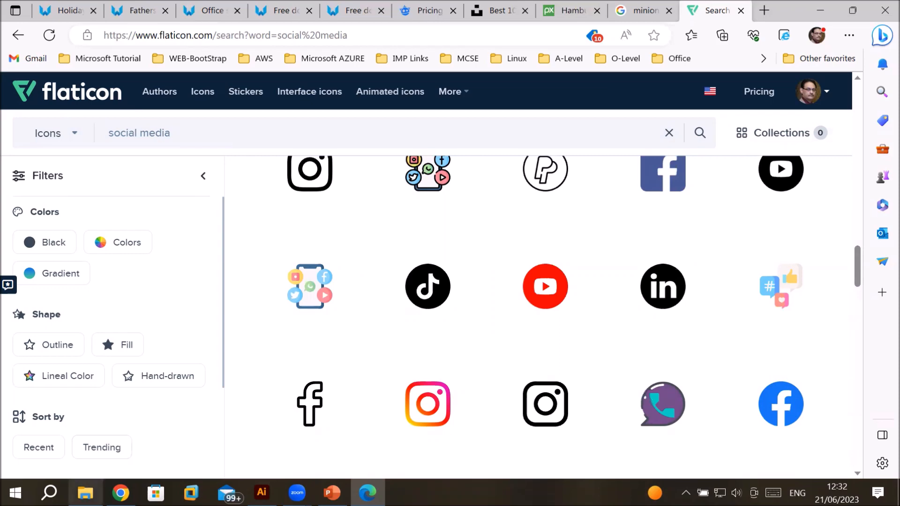
# Step: Cut the ten images downloaded today from the Downloads folder and open Local Disk (D:)
pyautogui.click(85, 492)
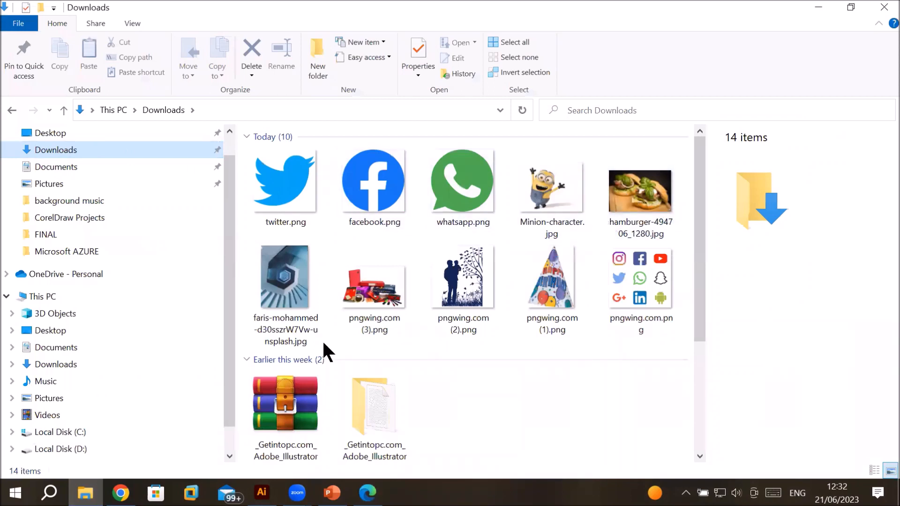
pyautogui.click(287, 188)
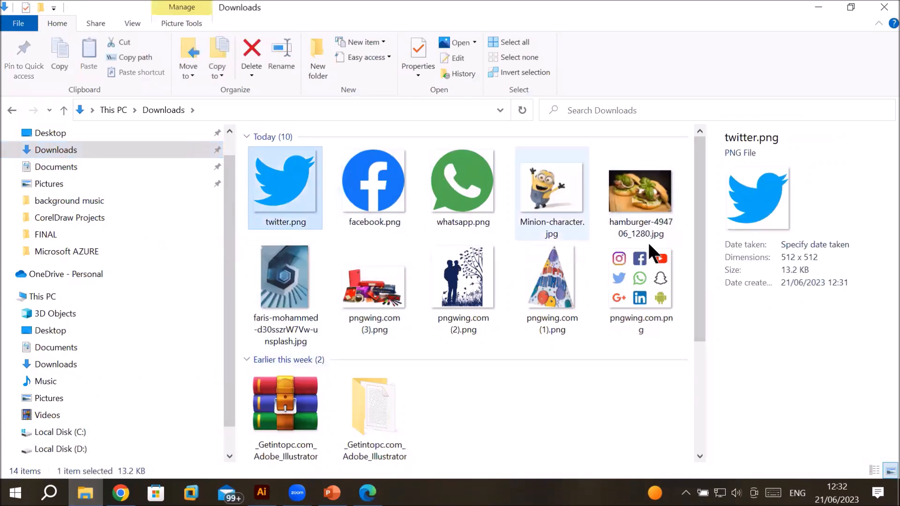
pyautogui.keyDown('shift'); pyautogui.click(650, 271); pyautogui.keyUp('shift')
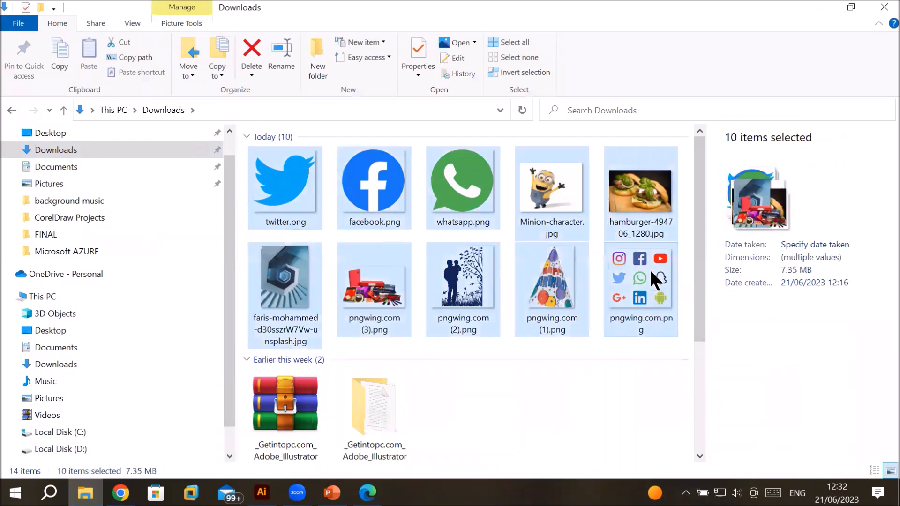
pyautogui.click(349, 215)
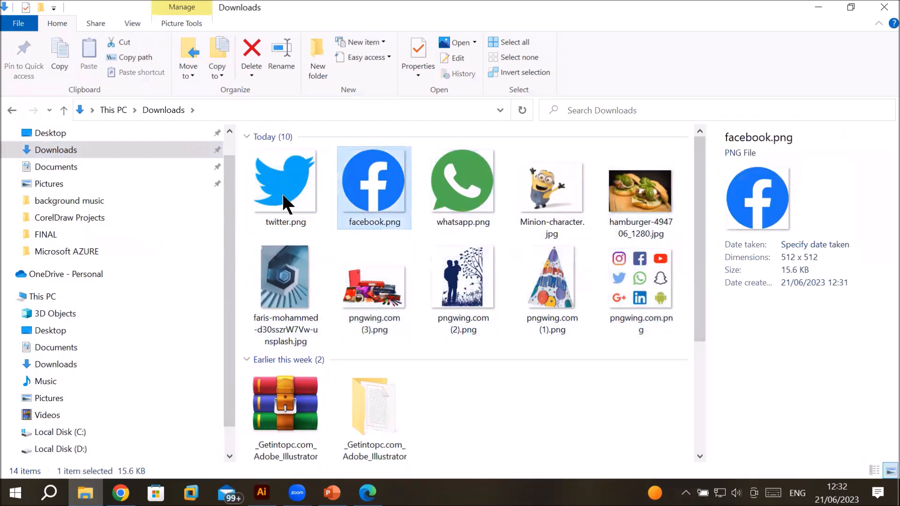
pyautogui.click(275, 185)
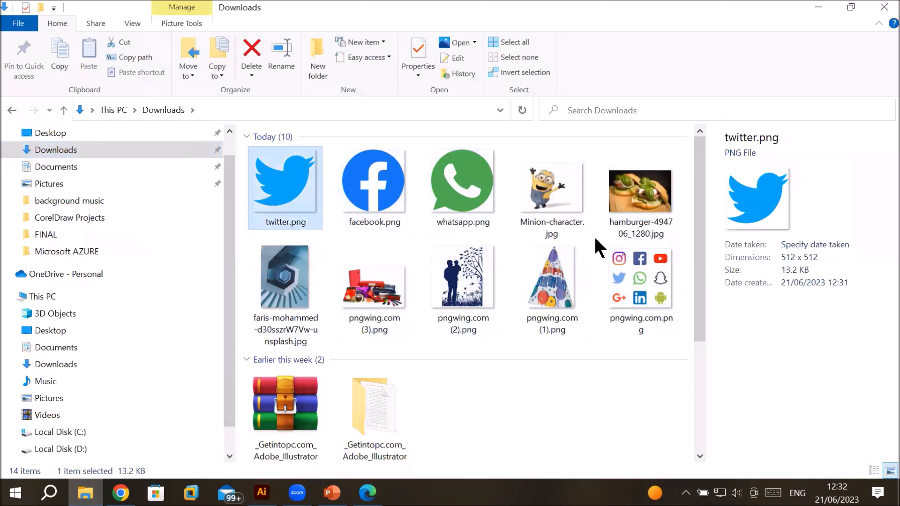
pyautogui.keyDown('shift'); pyautogui.click(646, 267); pyautogui.keyUp('shift')
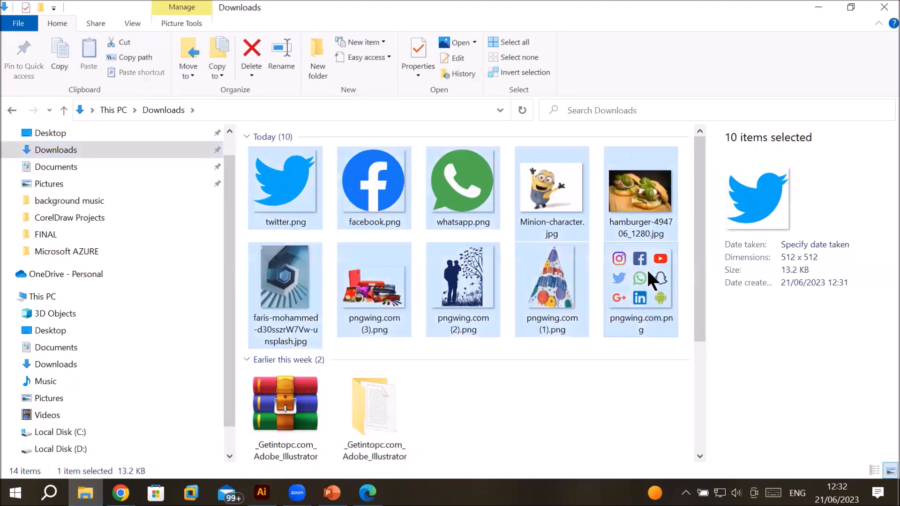
pyautogui.click(645, 268)
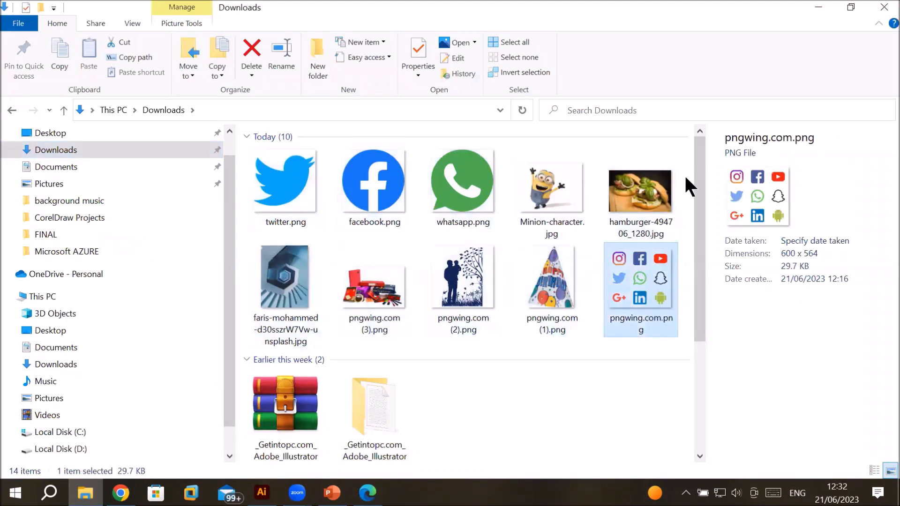
pyautogui.moveTo(684, 177); pyautogui.dragTo(287, 300)
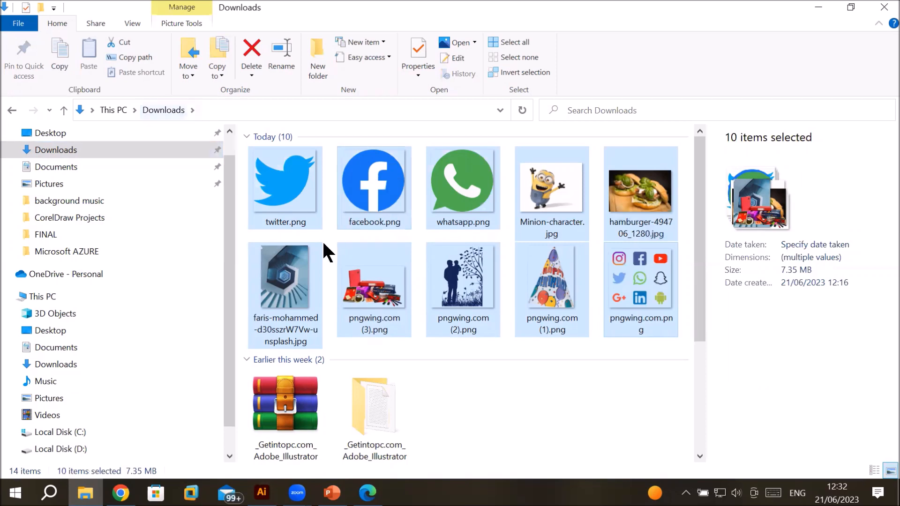
pyautogui.rightClick(375, 194)
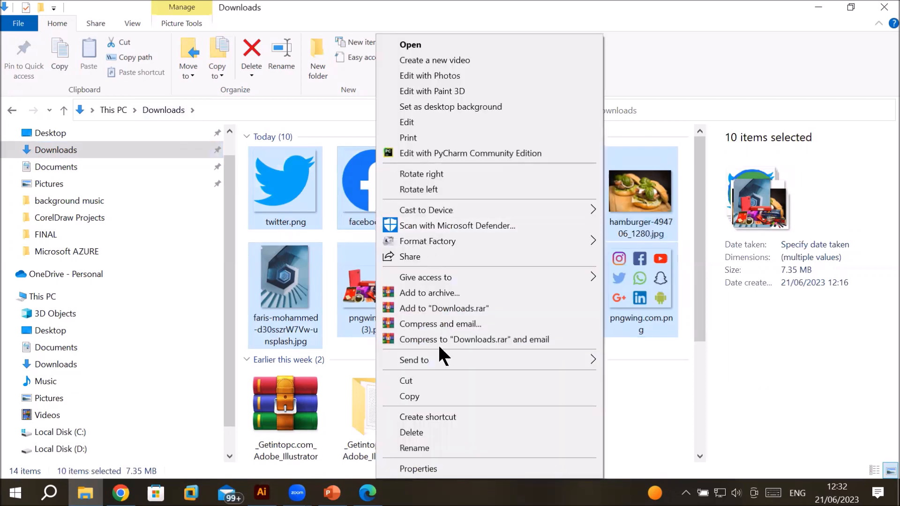
pyautogui.click(432, 380)
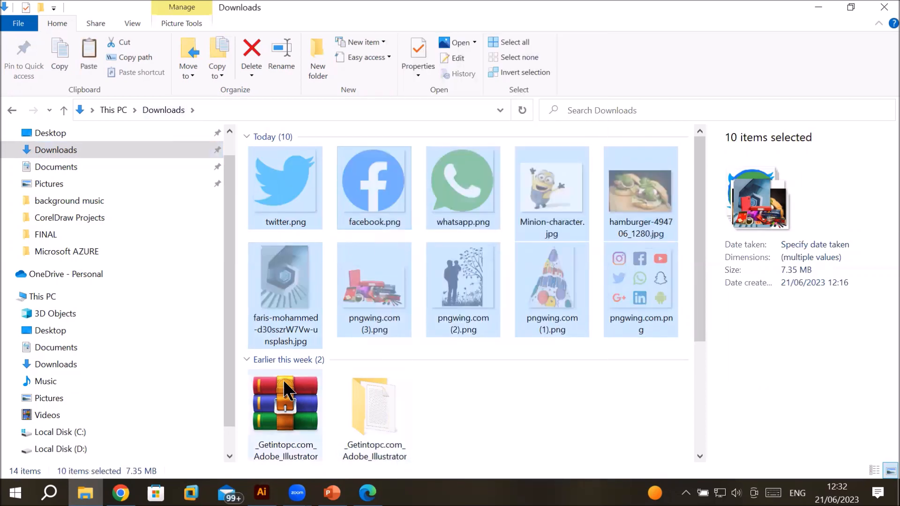
pyautogui.click(78, 450)
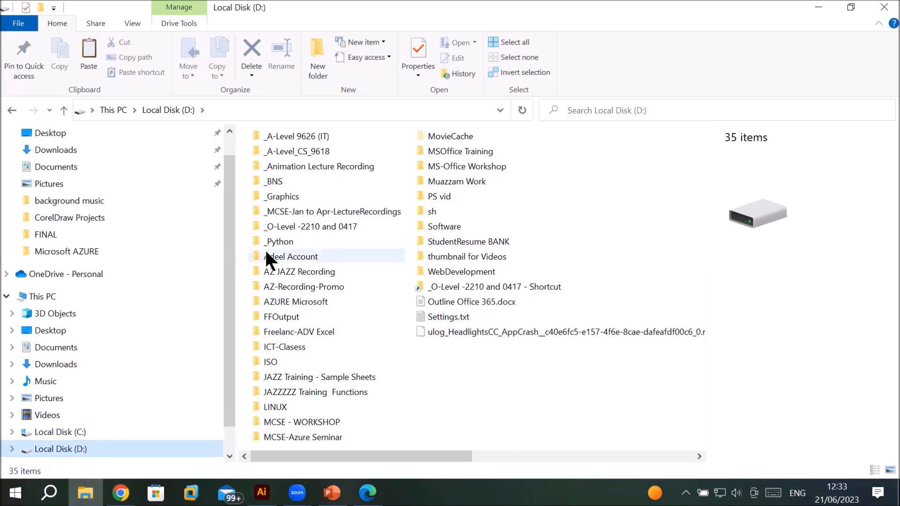
pyautogui.moveTo(302, 194)
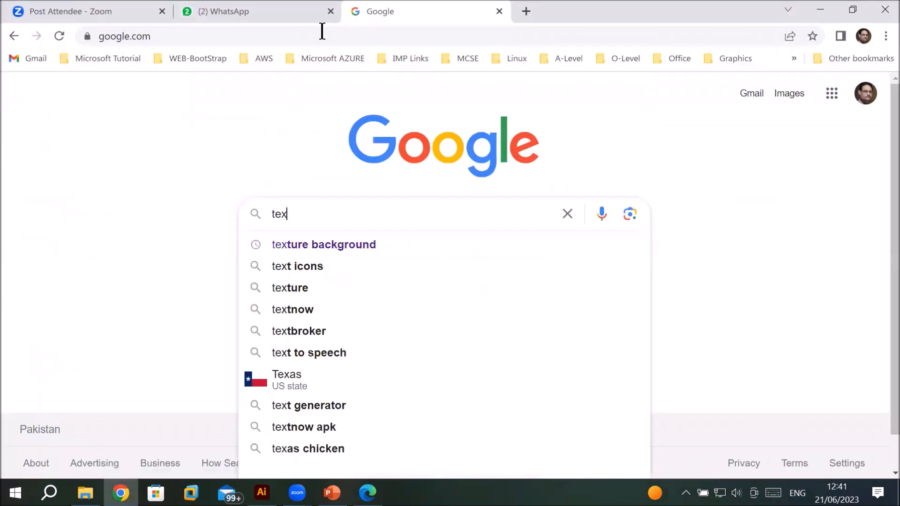
# Step: Search Google for texture background and browse all the image results
pyautogui.press('Down')
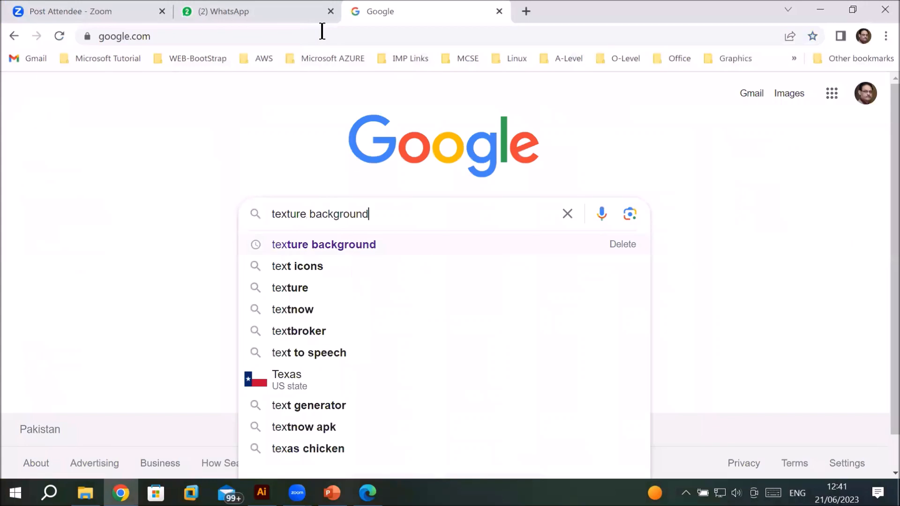
pyautogui.press('Return')
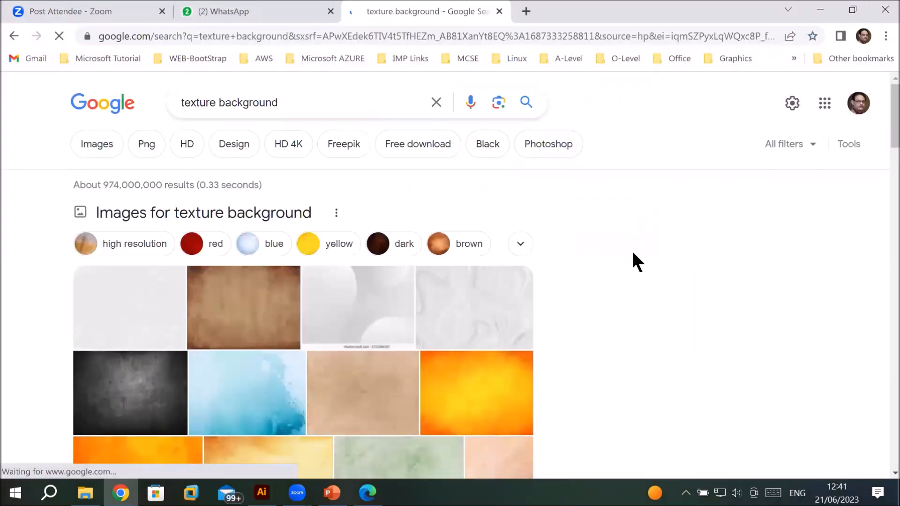
pyautogui.scroll(-3, 633, 253)
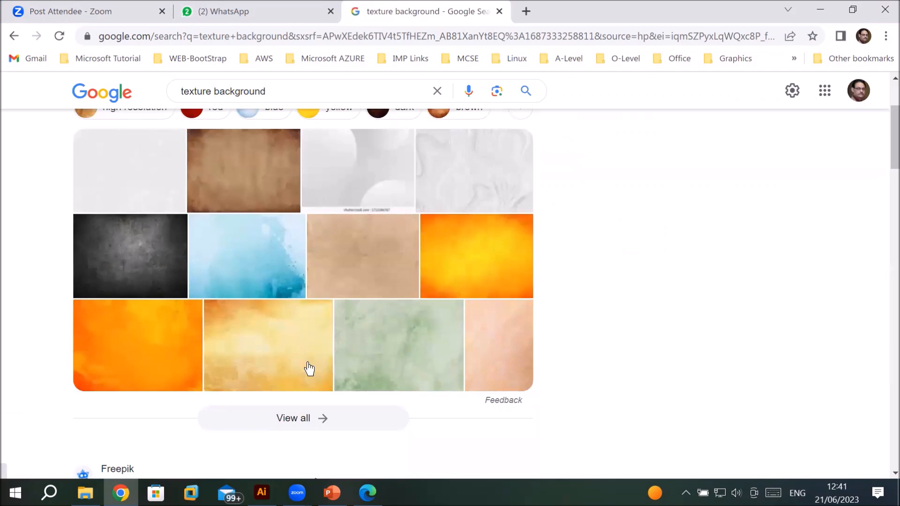
pyautogui.click(283, 419)
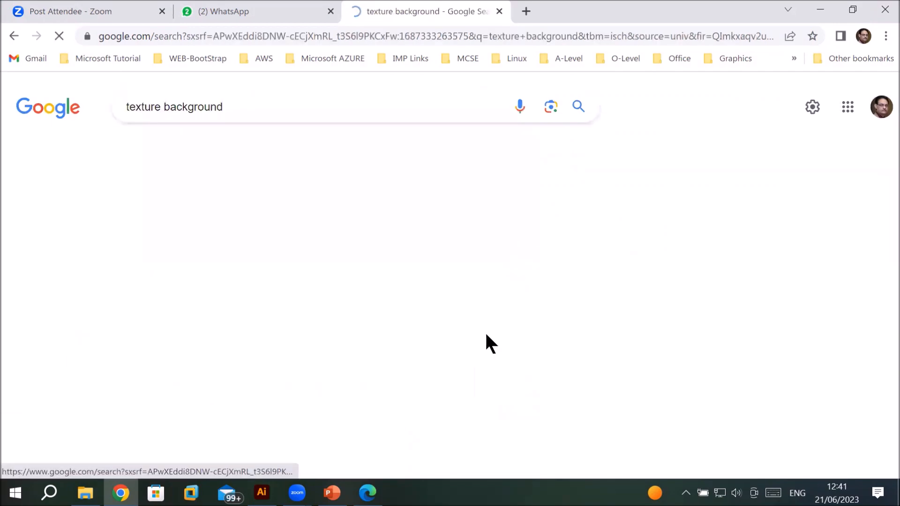
pyautogui.scroll(-5, 554, 271)
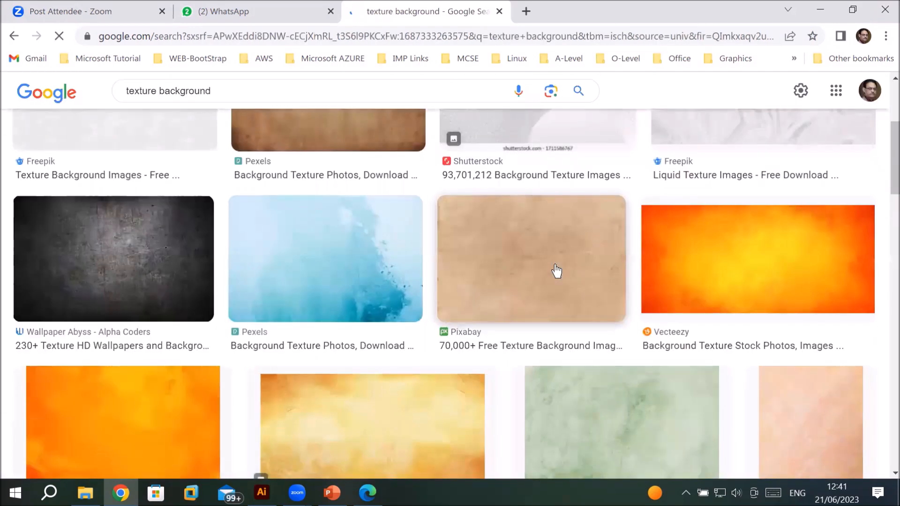
pyautogui.scroll(4, 557, 271)
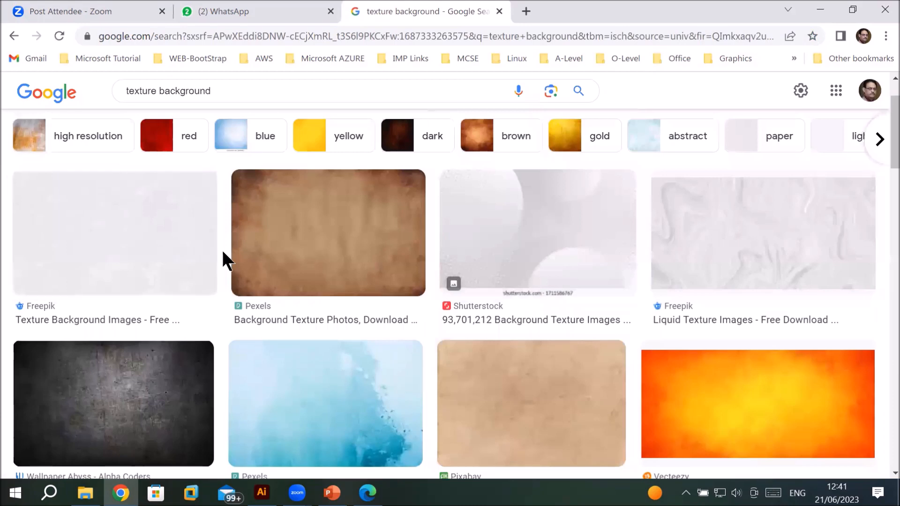
pyautogui.scroll(-3, 205, 252)
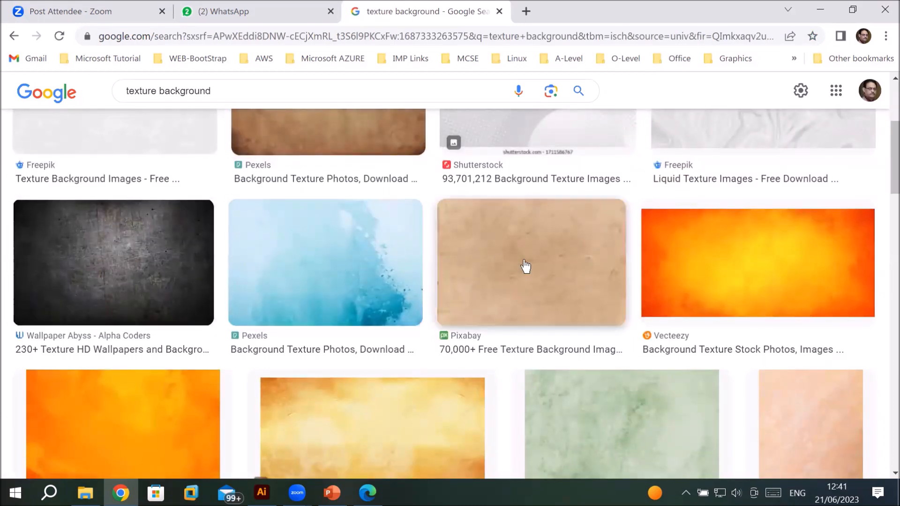
pyautogui.scroll(-3, 525, 267)
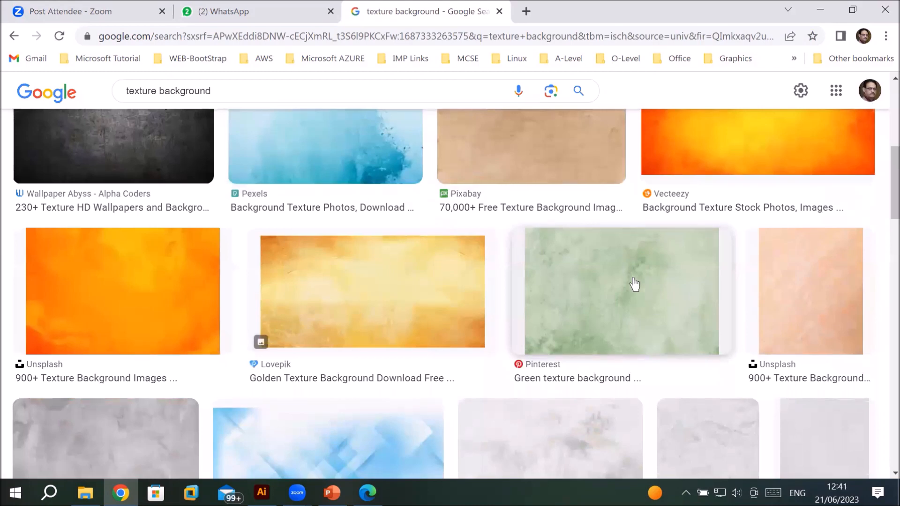
# Step: Scroll further down through the texture background image results
pyautogui.scroll(-4, 635, 284)
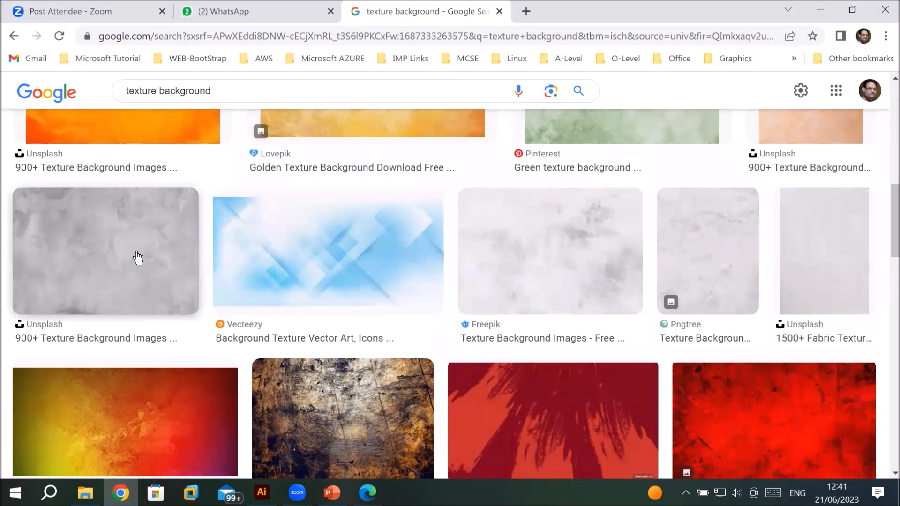
pyautogui.scroll(-3, 516, 287)
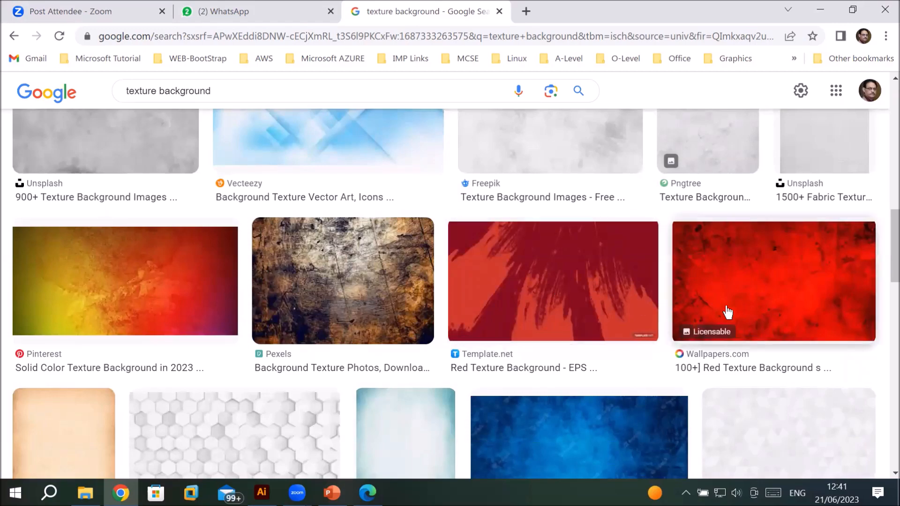
pyautogui.scroll(-4, 491, 249)
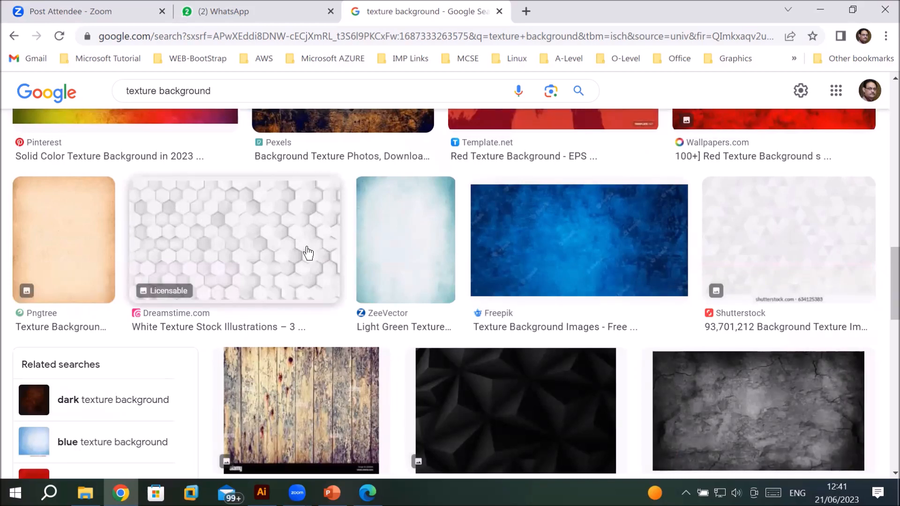
pyautogui.scroll(-3, 304, 234)
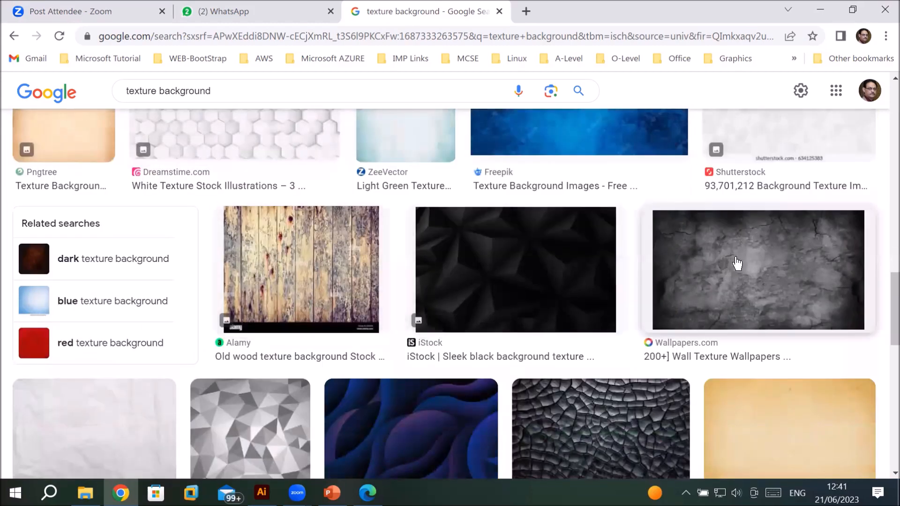
pyautogui.scroll(-5, 731, 261)
pyautogui.scroll(-5, 426, 263)
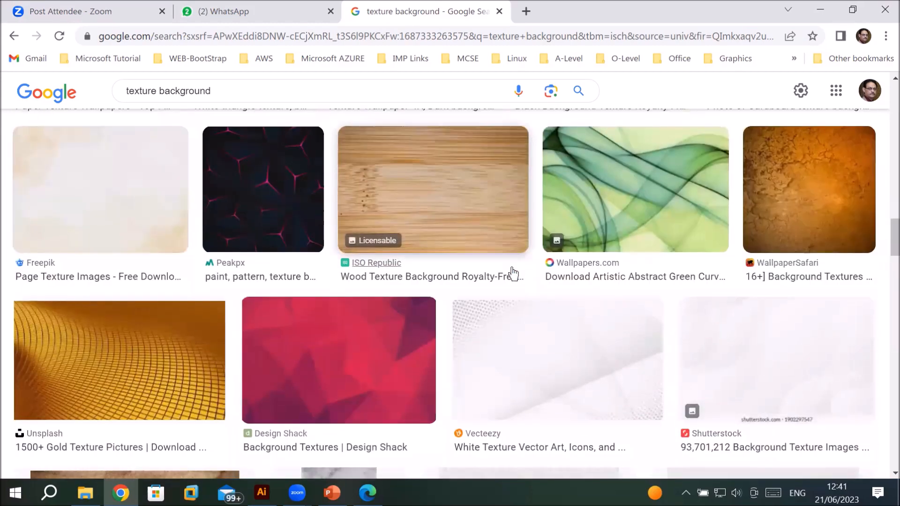
pyautogui.scroll(-1, 614, 217)
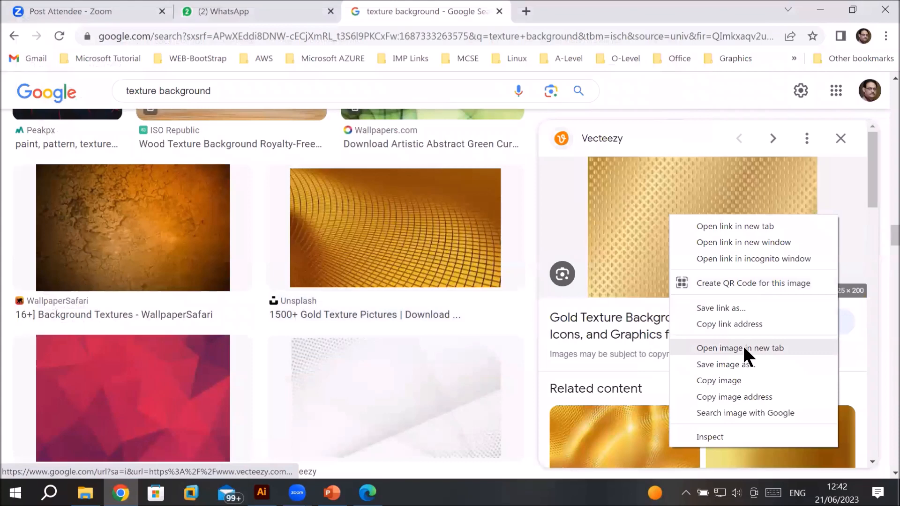
# Step: Start saving the gold texture preview image and name the file Card Texture
pyautogui.click(742, 365)
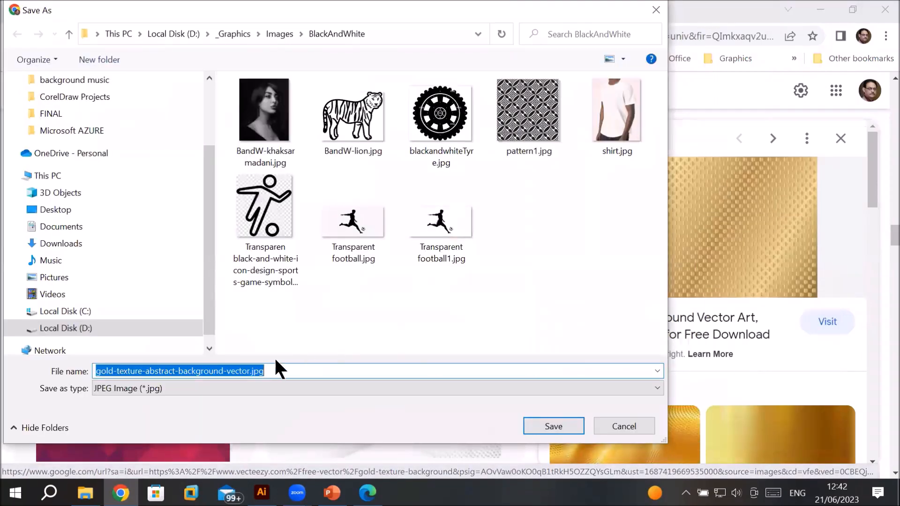
pyautogui.click(248, 370)
pyautogui.moveTo(248, 371); pyautogui.dragTo(87, 368)
pyautogui.write('Card Texture')
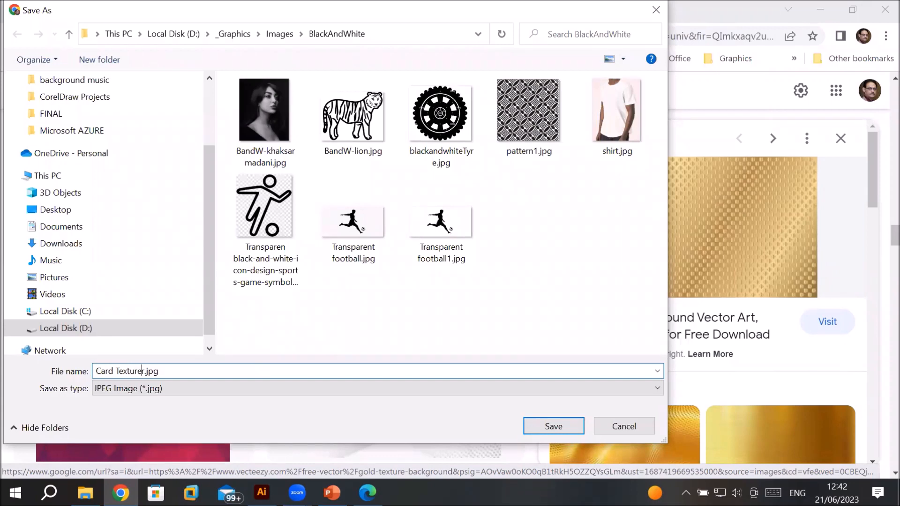
pyautogui.press('Delete')
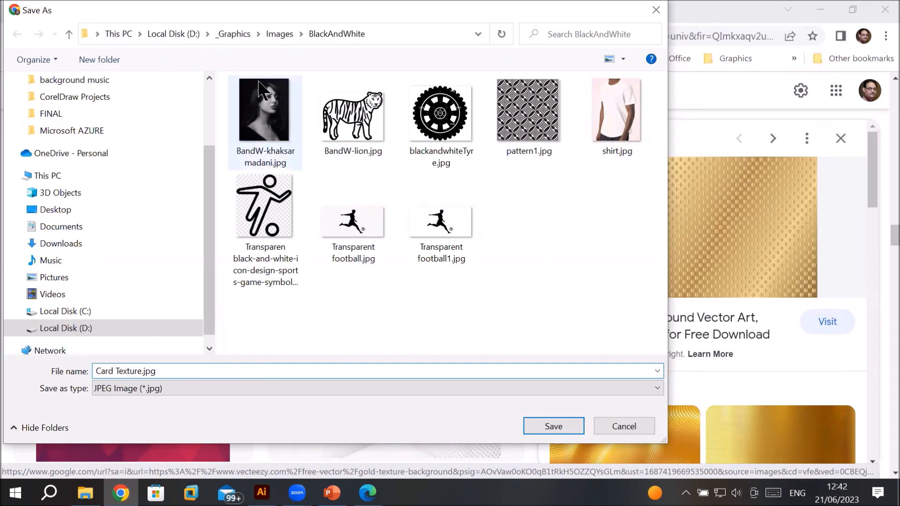
# Step: Save the image into the Texture folder under _Graphics > Images on Local Disk (D:)
pyautogui.click(231, 34)
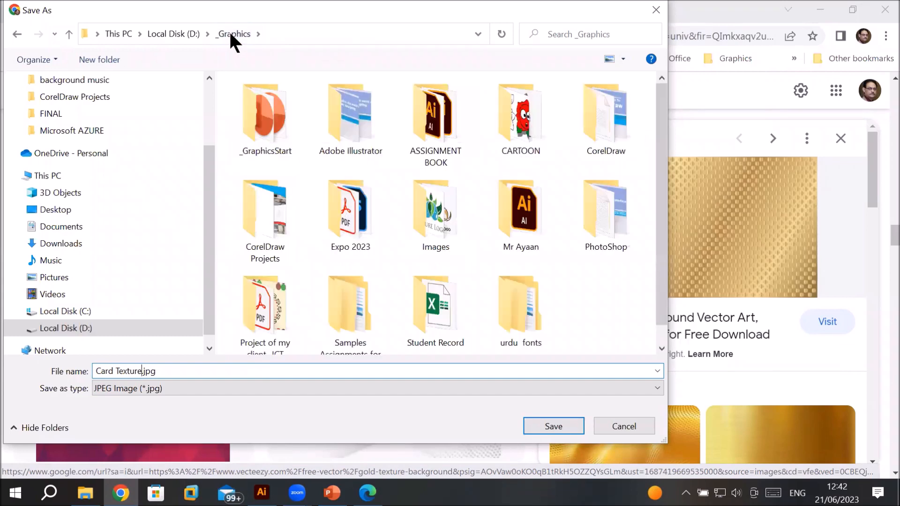
pyautogui.doubleClick(430, 208)
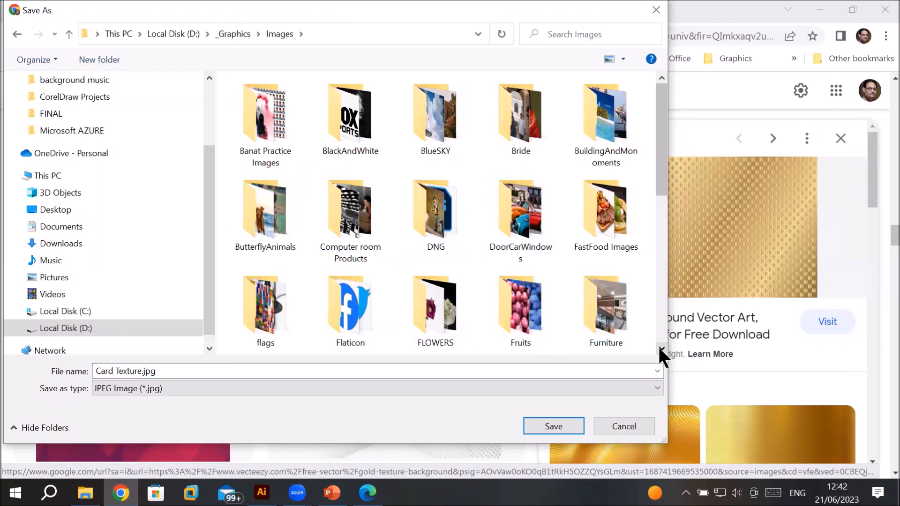
pyautogui.scroll(-5, 660, 348)
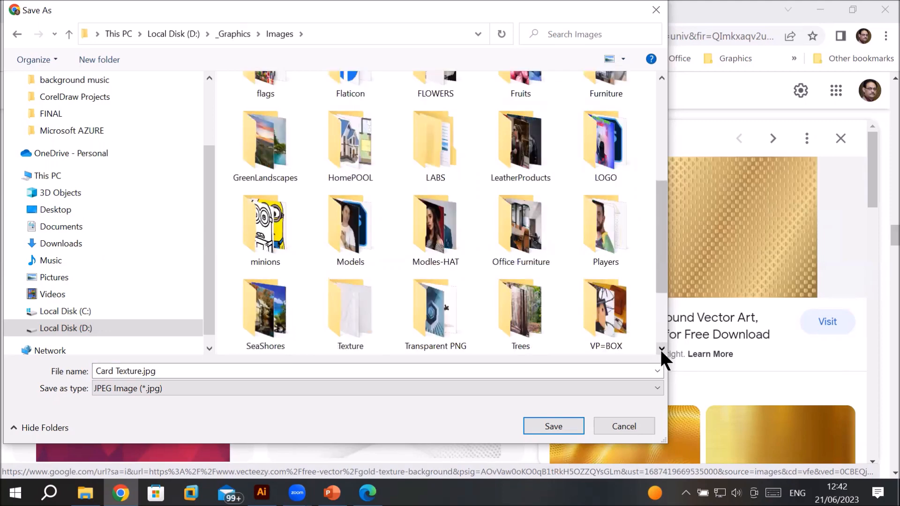
pyautogui.scroll(-2, 661, 348)
pyautogui.doubleClick(353, 213)
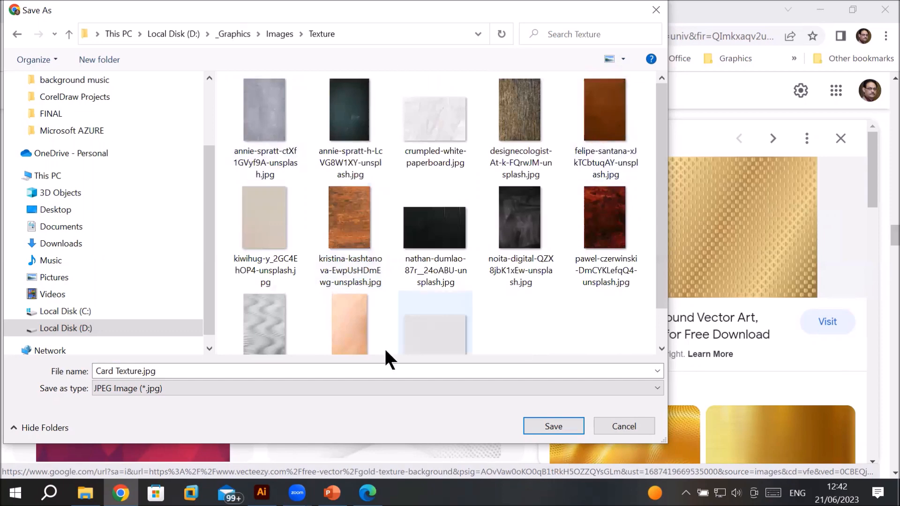
pyautogui.click(136, 374)
pyautogui.moveTo(141, 373); pyautogui.dragTo(69, 371)
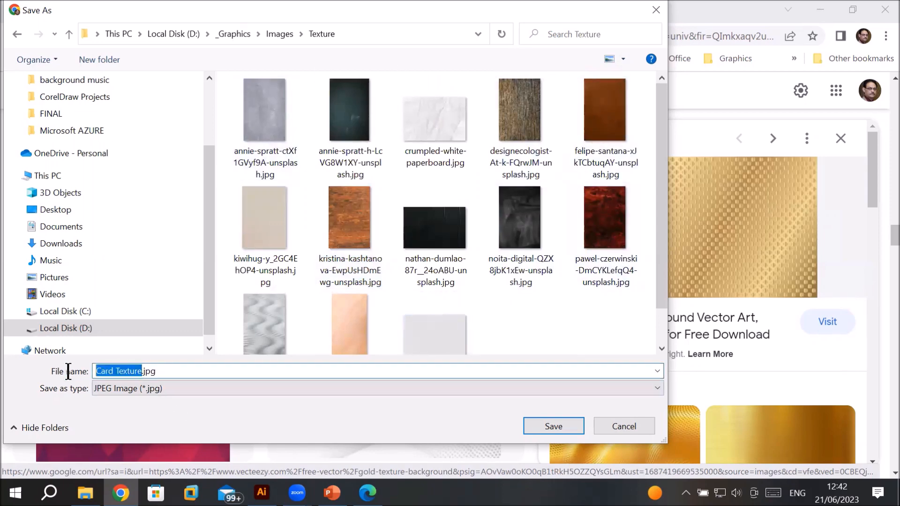
pyautogui.click(545, 427)
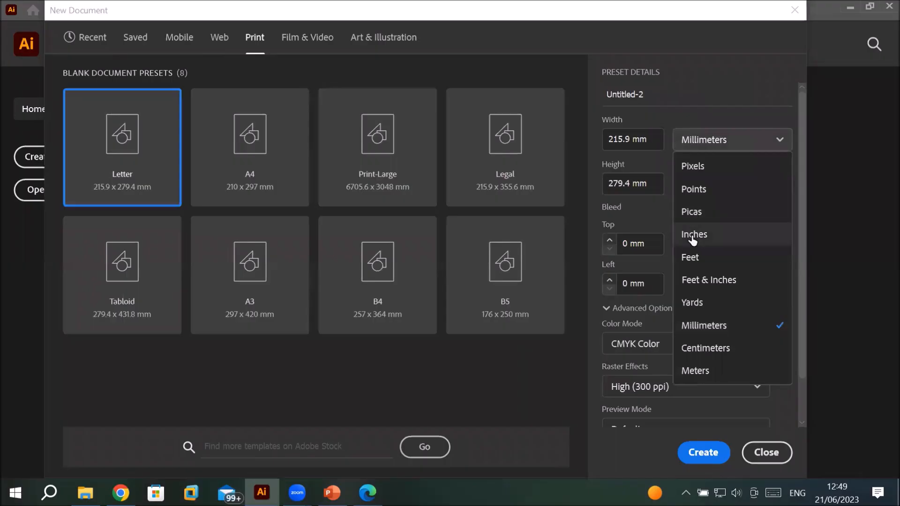
pyautogui.click(634, 233)
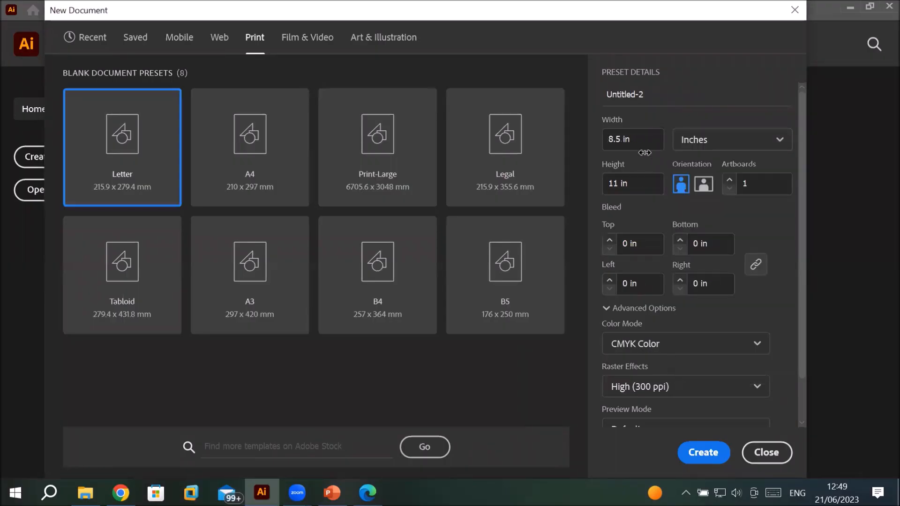
# Step: Set the new document's width to 3.5 in and height to 2 in
pyautogui.click(623, 140)
pyautogui.press('BackSpace')
pyautogui.press('BackSpace')
pyautogui.press('BackSpace')
pyautogui.write('3,5')
pyautogui.click(618, 184)
pyautogui.press('BackSpace')
pyautogui.press('BackSpace')
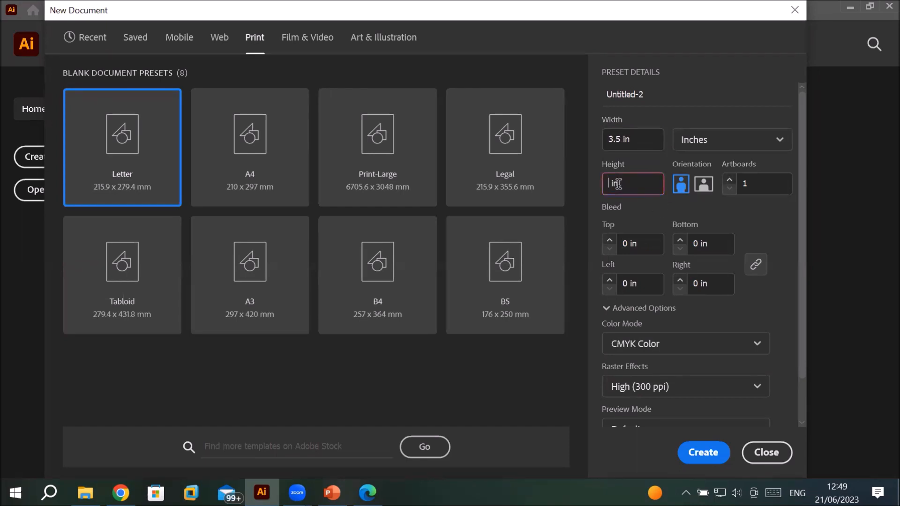
pyautogui.write('2')
# Step: Set the bleed to 0.125 in on all sides and name the document Business Card size
pyautogui.click(609, 241)
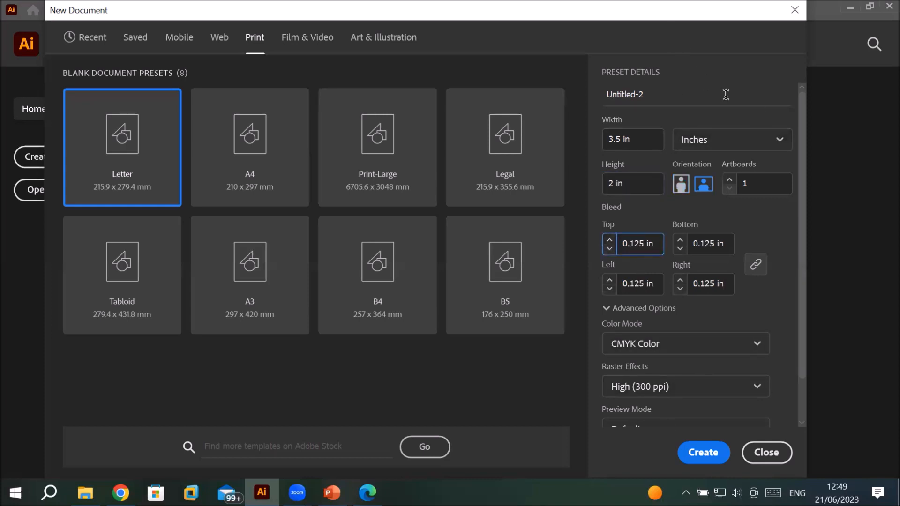
pyautogui.click(655, 93)
pyautogui.press('BackSpace')
pyautogui.press('BackSpace')
pyautogui.press('BackSpace')
pyautogui.press('BackSpace')
pyautogui.press('BackSpace')
pyautogui.press('BackSpace')
pyautogui.press('BackSpace')
pyautogui.press('BackSpace')
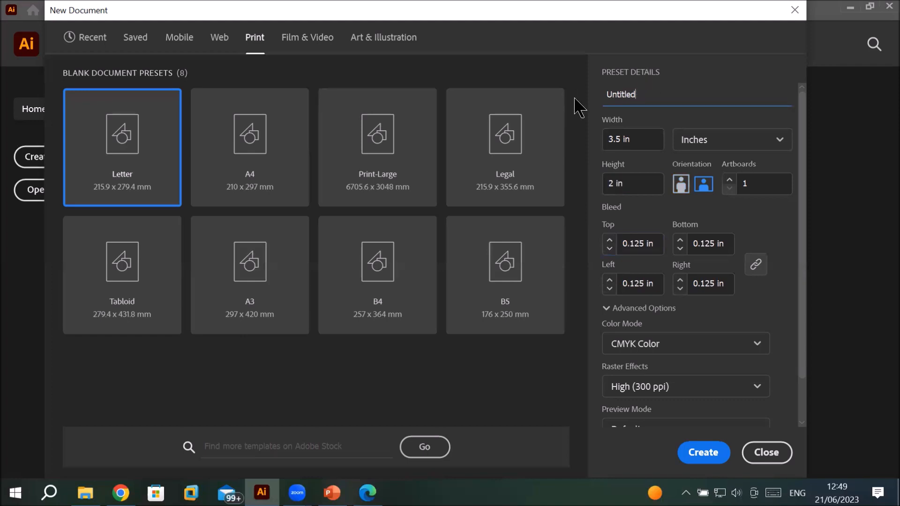
pyautogui.press('BackSpace')
pyautogui.press('BackSpace')
pyautogui.write('Business Card size')
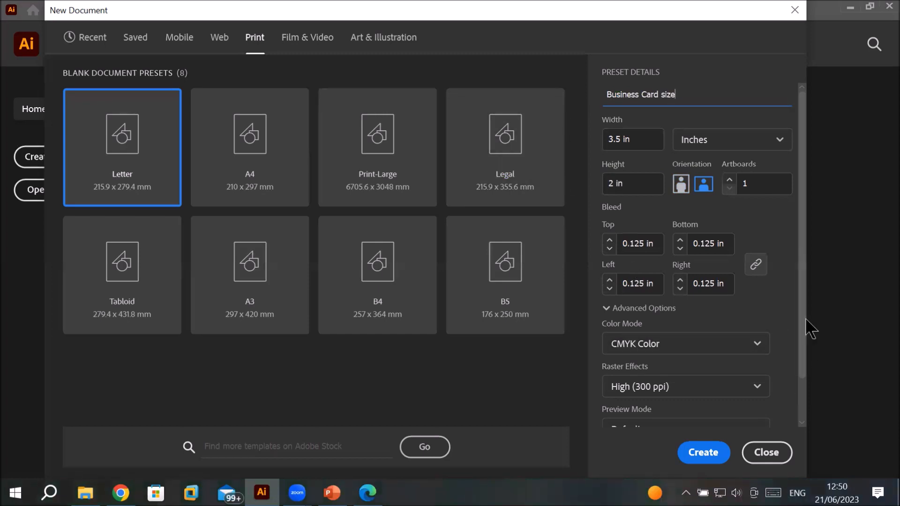
# Step: Keep landscape orientation, set the number of artboards to 2, and create the document
pyautogui.scroll(-2, 807, 345)
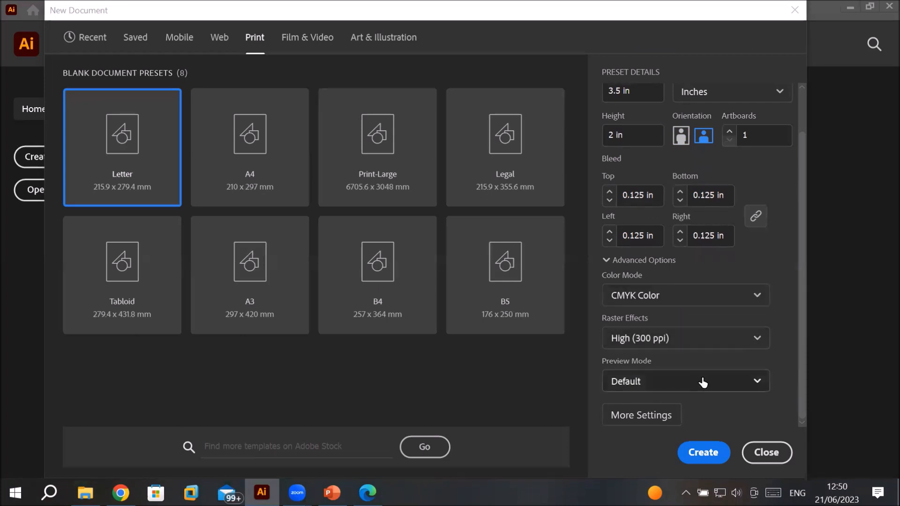
pyautogui.click(681, 136)
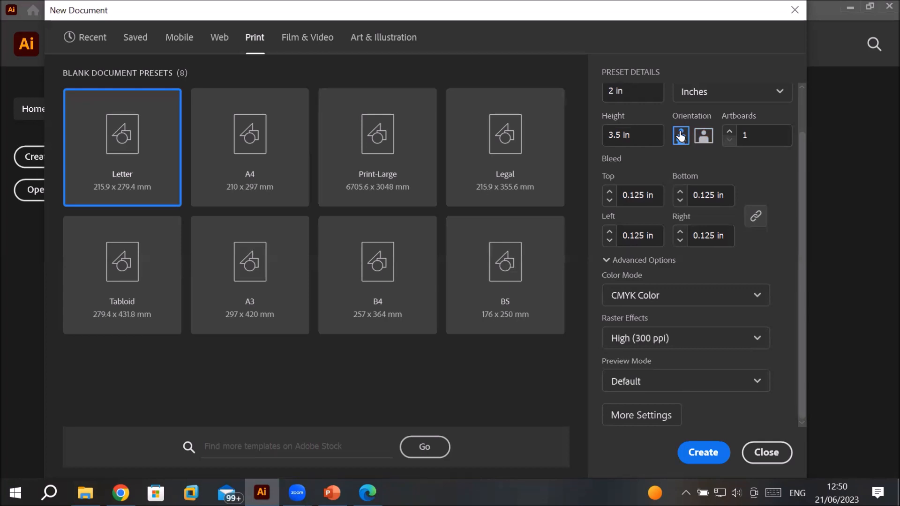
pyautogui.click(705, 137)
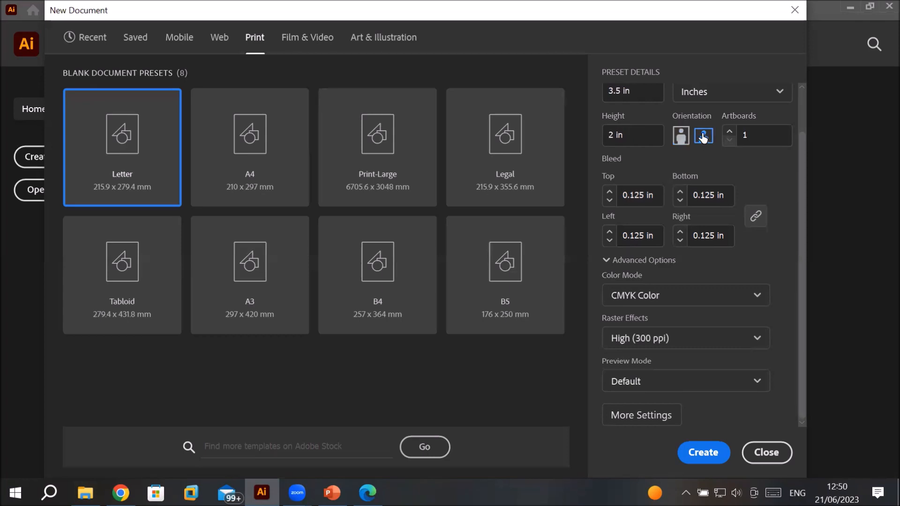
pyautogui.click(729, 133)
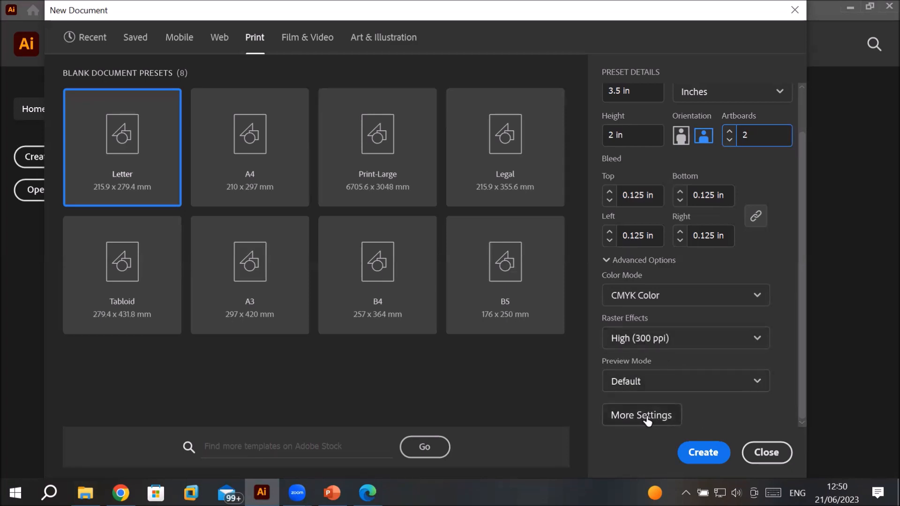
pyautogui.click(704, 452)
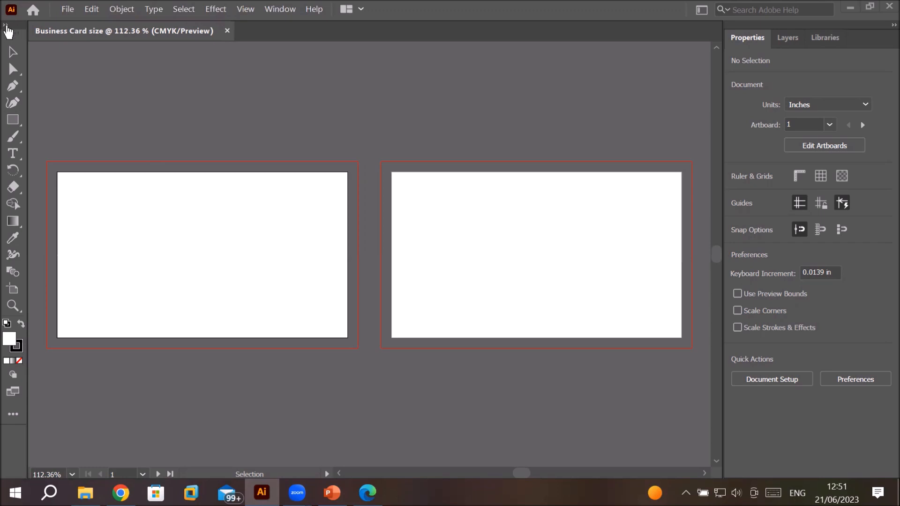
# Step: Undock the toolbar into a floating two-column panel beside the first artboard
pyautogui.click(6, 26)
pyautogui.moveTo(22, 30); pyautogui.dragTo(153, 57)
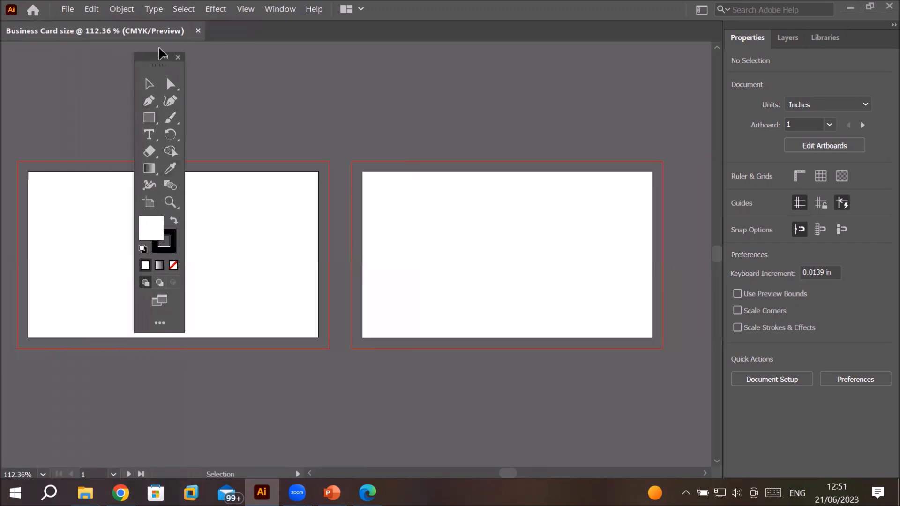
pyautogui.click(166, 58)
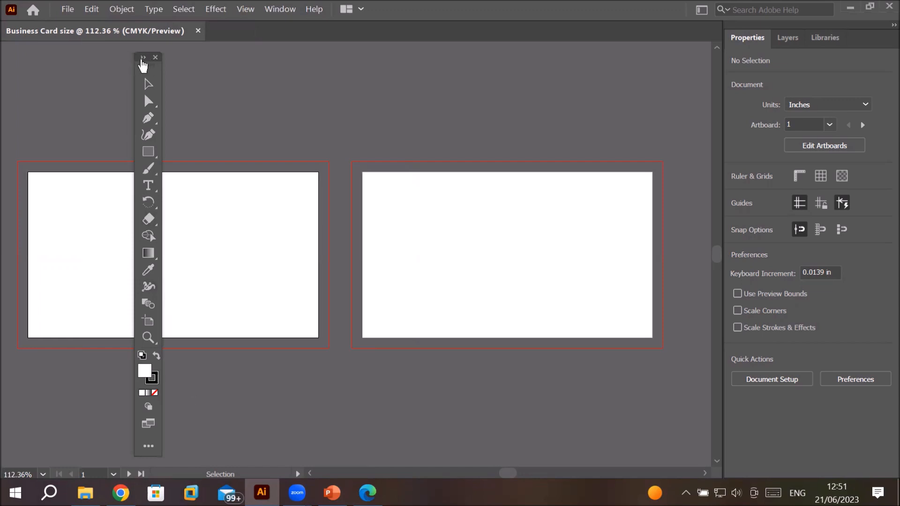
pyautogui.click(143, 58)
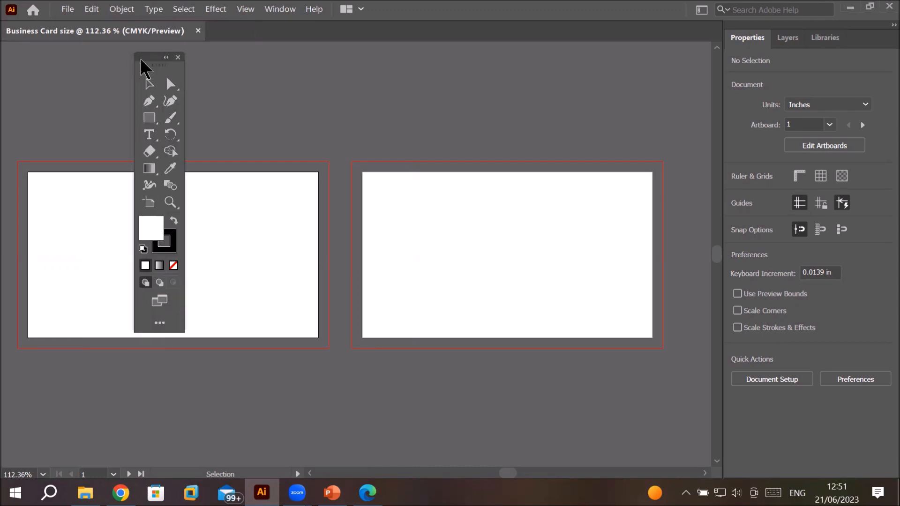
pyautogui.moveTo(148, 58); pyautogui.dragTo(96, 51)
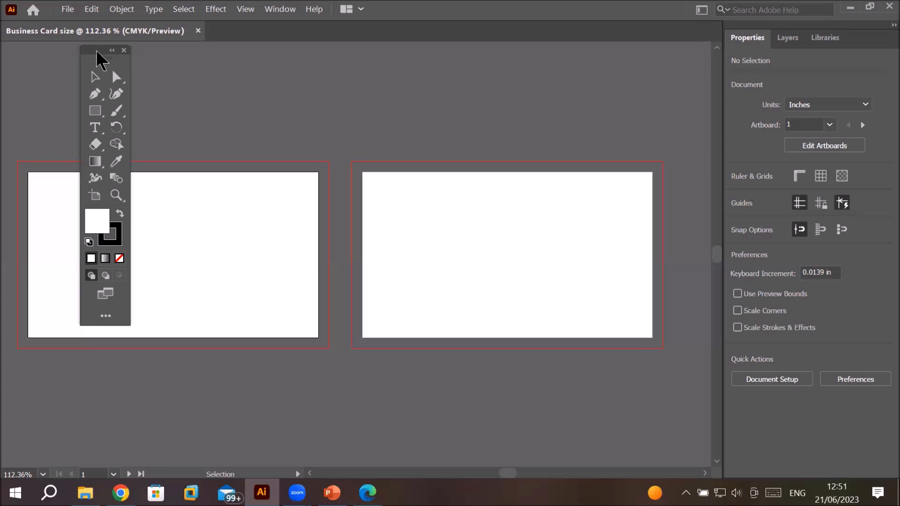
# Step: Switch the toolbar to the Advanced toolbar
pyautogui.click(286, 11)
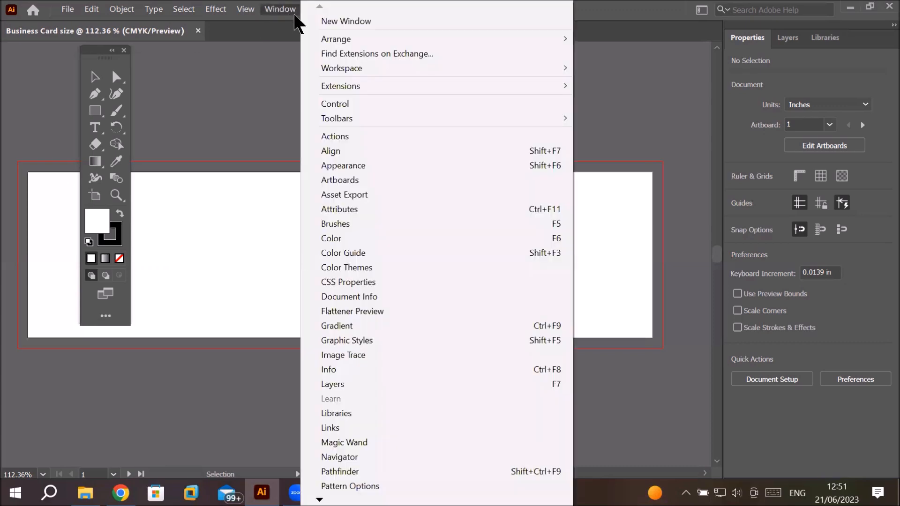
pyautogui.moveTo(396, 120)
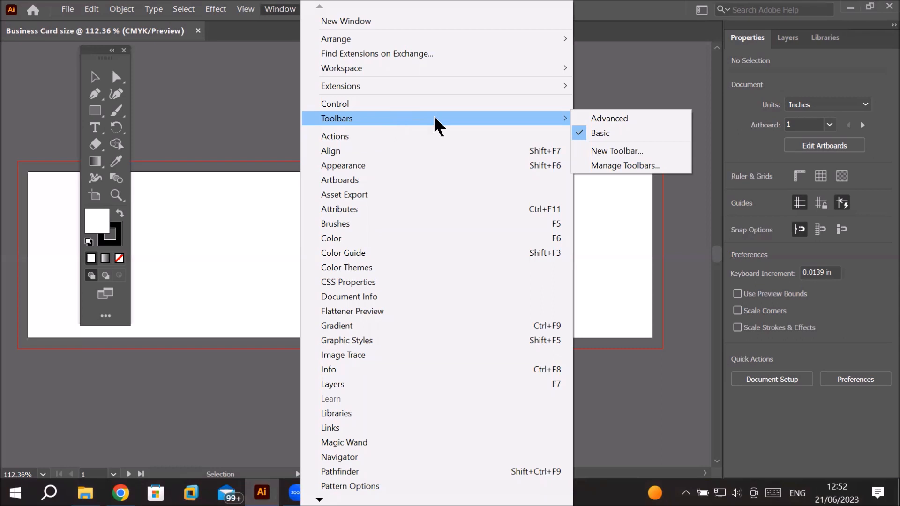
pyautogui.click(609, 118)
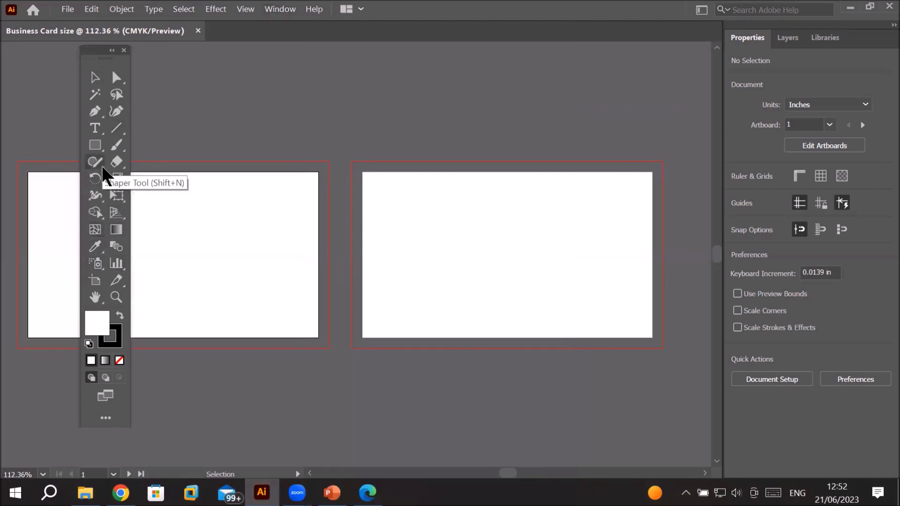
# Step: Switch the toolbar to the Basic toolbar, then back to the Advanced toolbar from the All Tools drawer
pyautogui.click(278, 10)
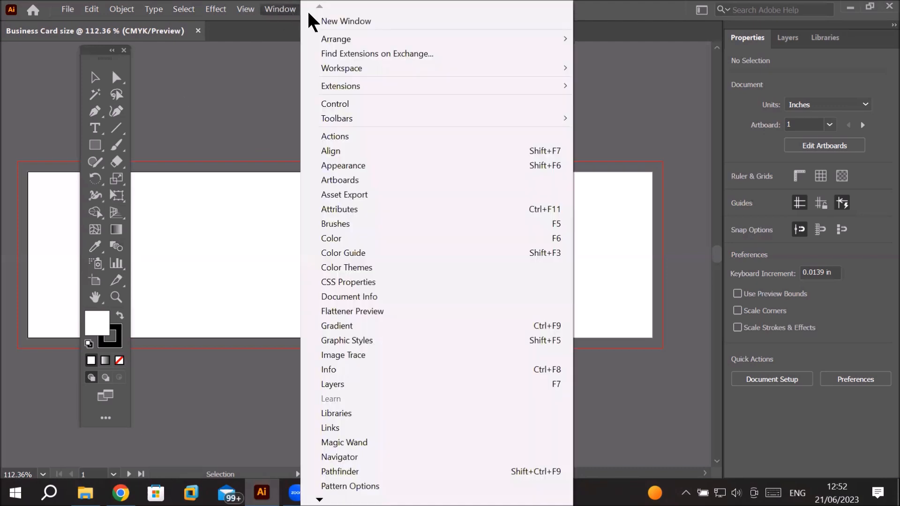
pyautogui.moveTo(464, 93)
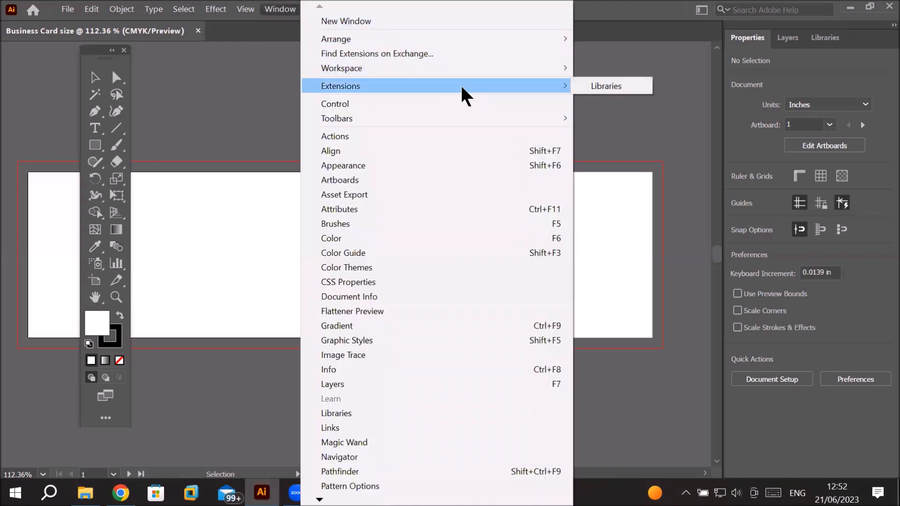
pyautogui.moveTo(444, 125)
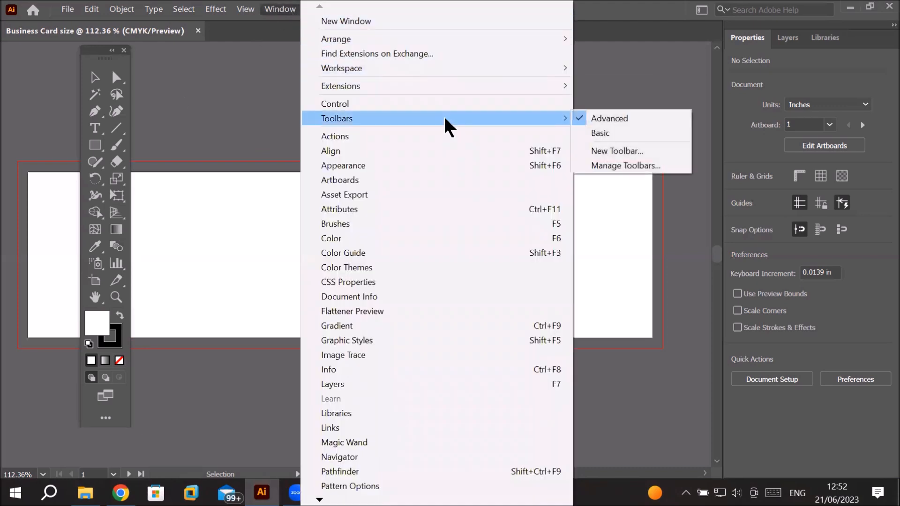
pyautogui.click(628, 136)
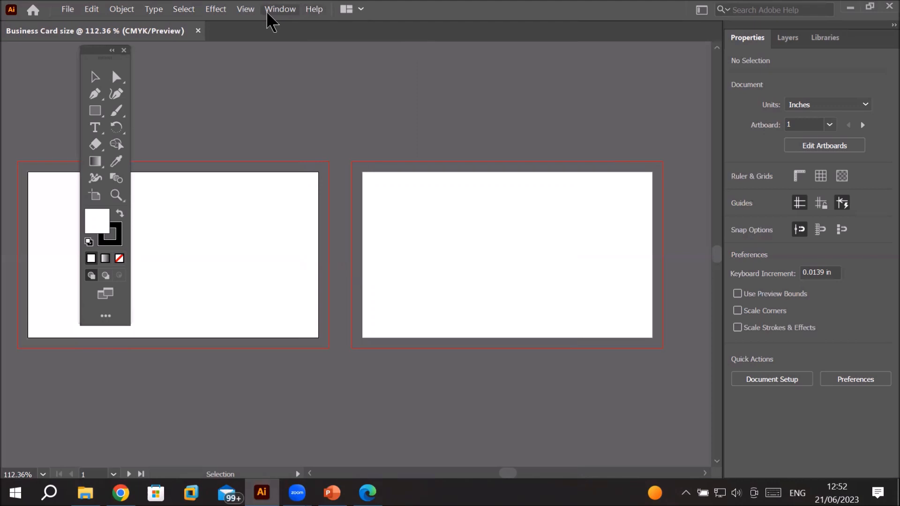
pyautogui.click(106, 318)
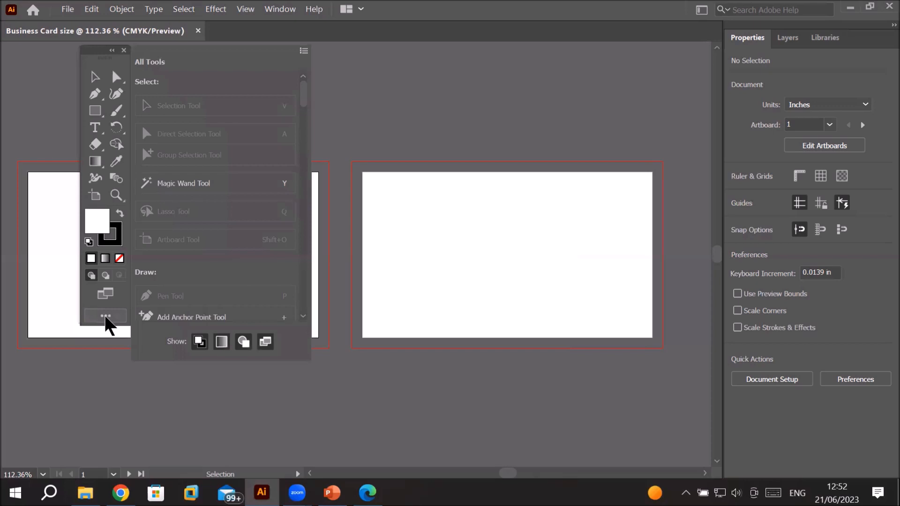
pyautogui.click(304, 52)
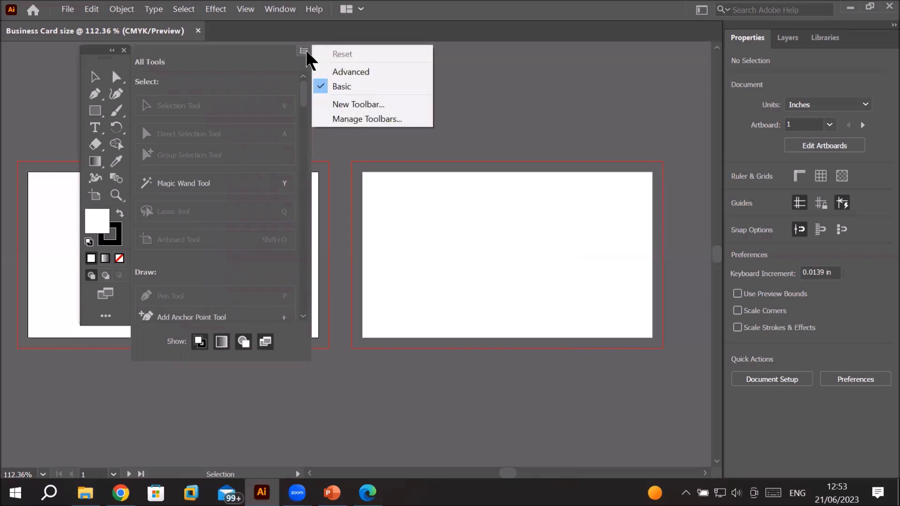
pyautogui.click(357, 72)
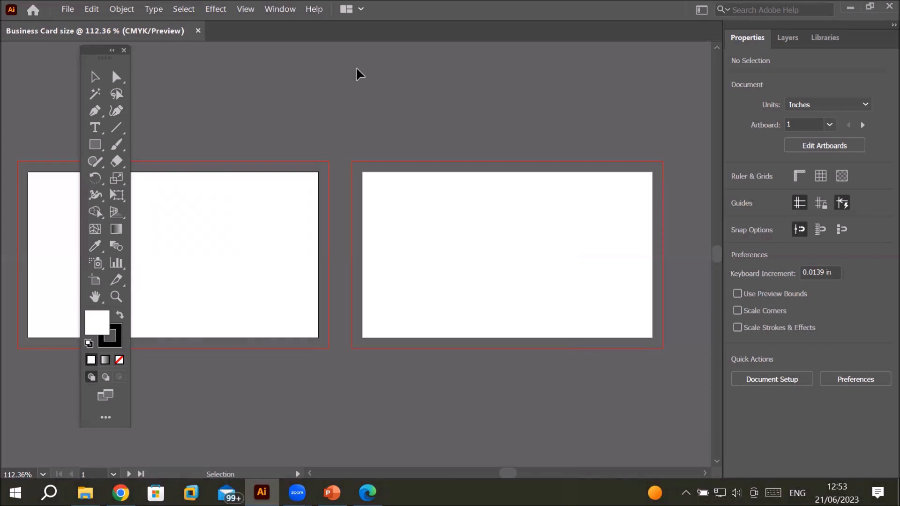
# Step: Open and close the All Tools drawer, pick the Hand tool, and return to the Selection tool
pyautogui.click(105, 419)
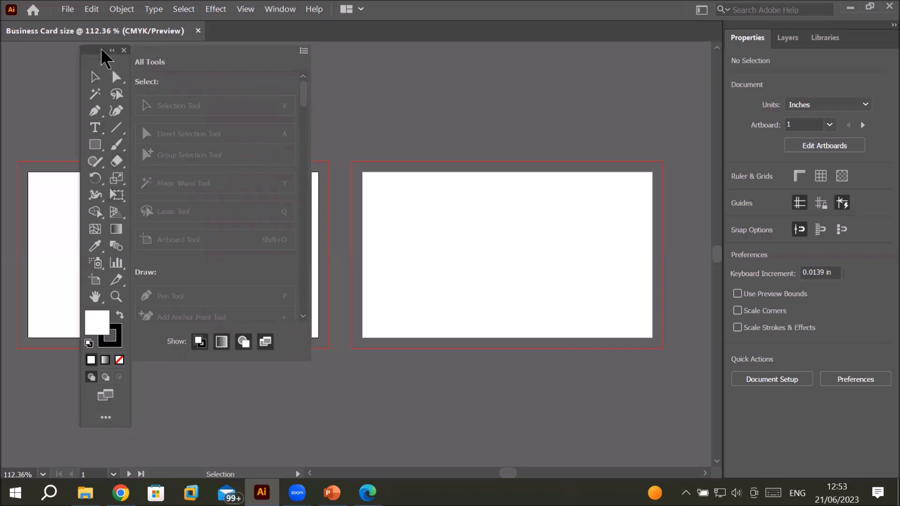
pyautogui.click(101, 50)
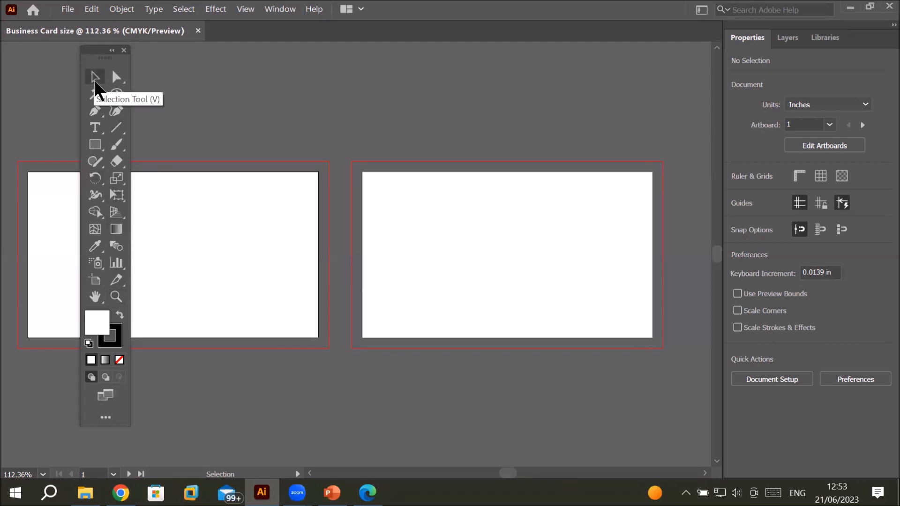
pyautogui.click(116, 78)
pyautogui.click(99, 78)
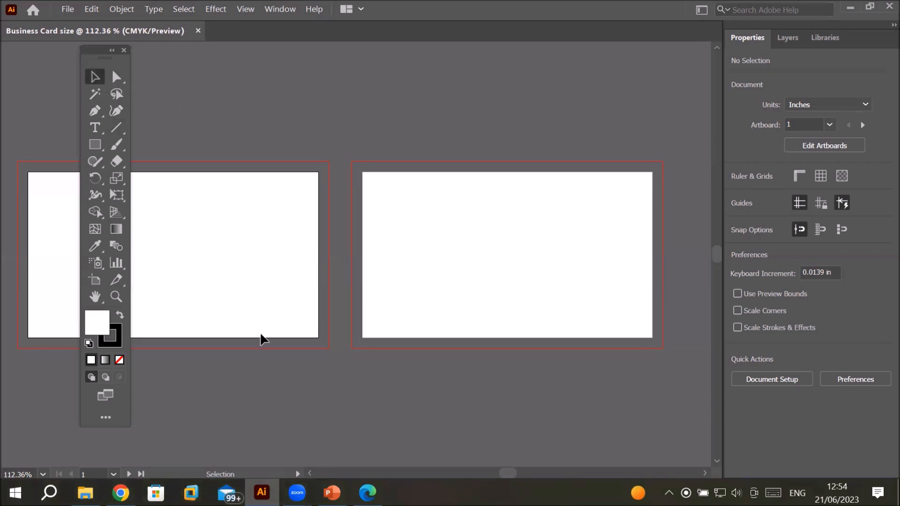
pyautogui.click(97, 298)
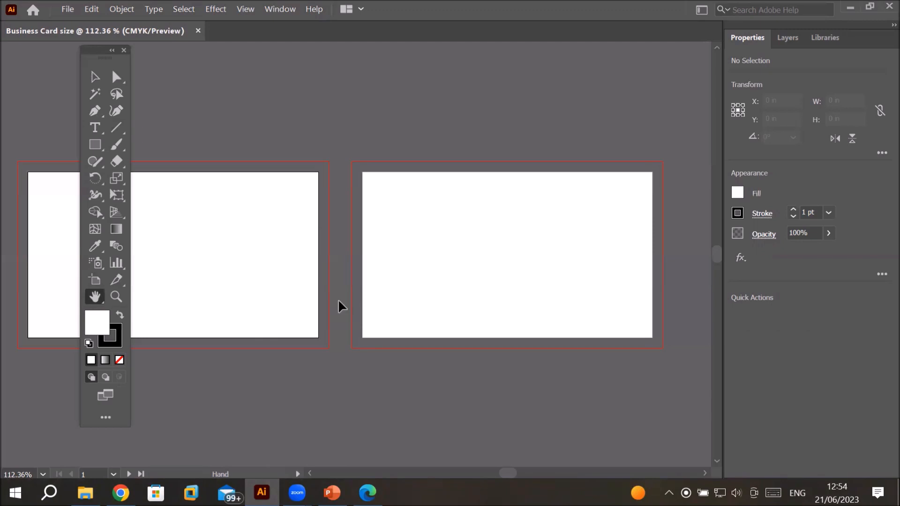
pyautogui.press('v')
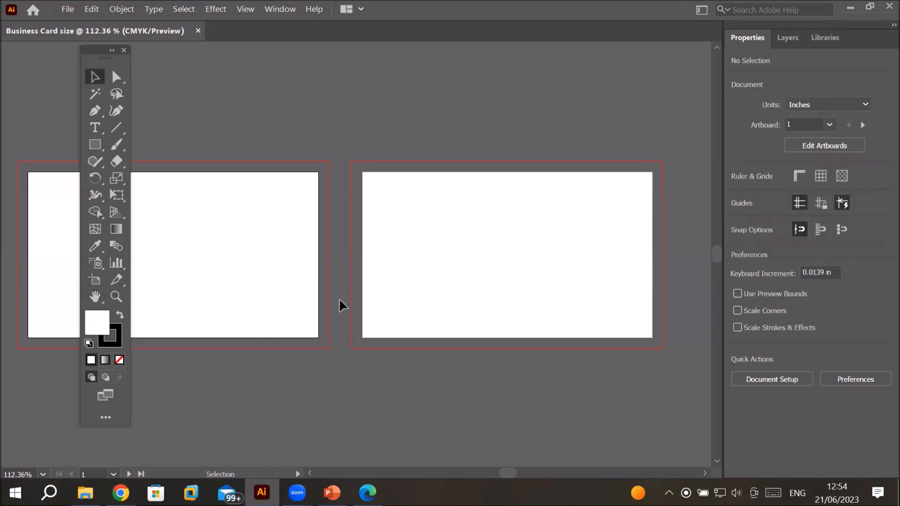
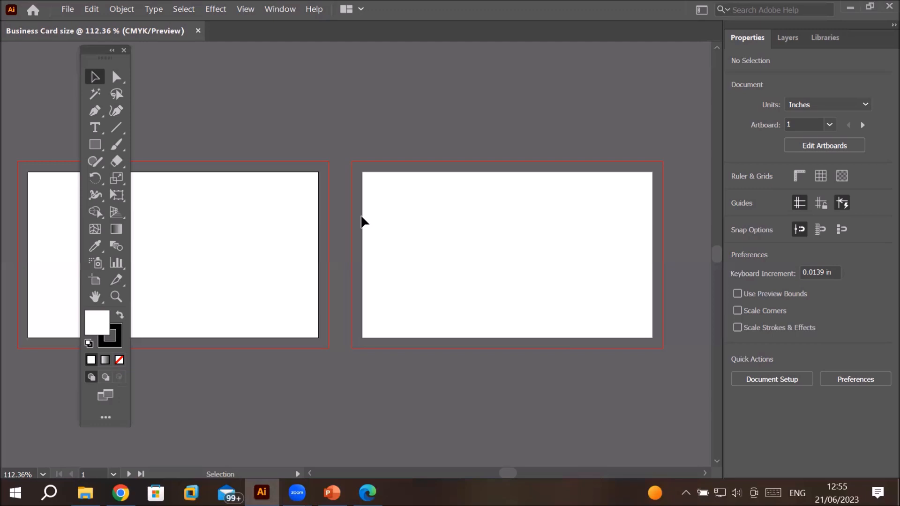
# Step: Tear off the Direct Selection tool group into a floating panel, then close that panel
pyautogui.click(116, 78)
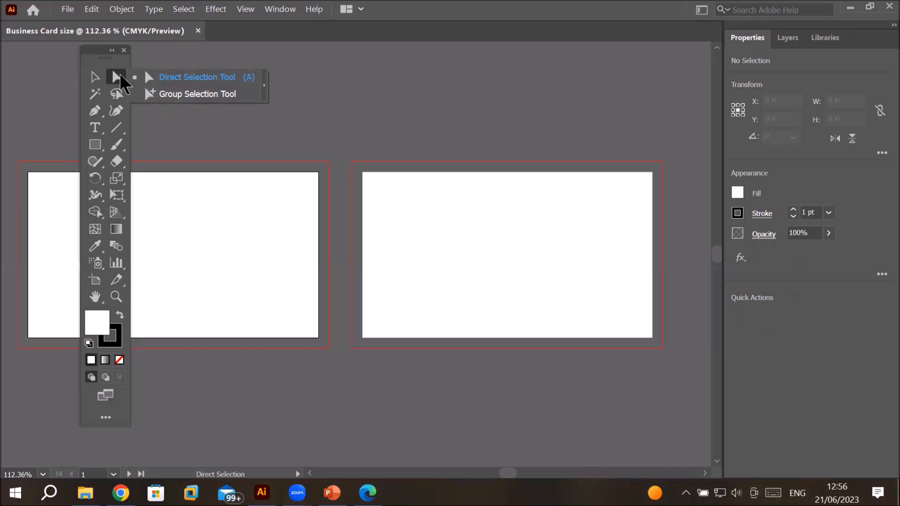
pyautogui.click(265, 89)
pyautogui.moveTo(135, 90); pyautogui.dragTo(238, 60)
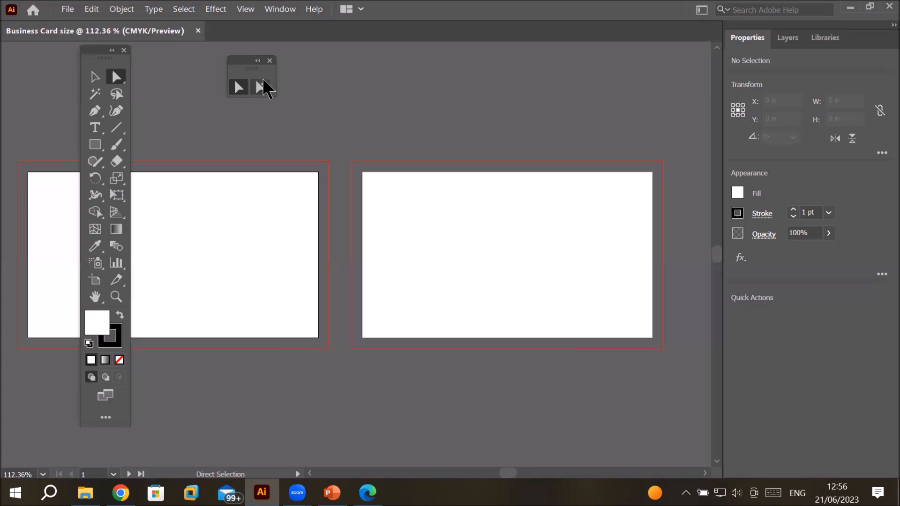
pyautogui.click(269, 61)
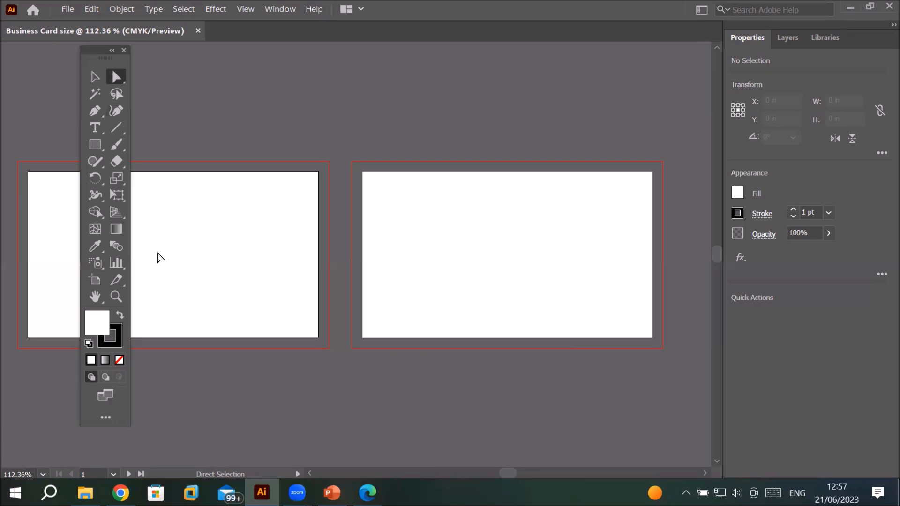
# Step: Tear off the Pen tool group into a floating panel, reposition it above the first artboard, then close it
pyautogui.click(92, 109)
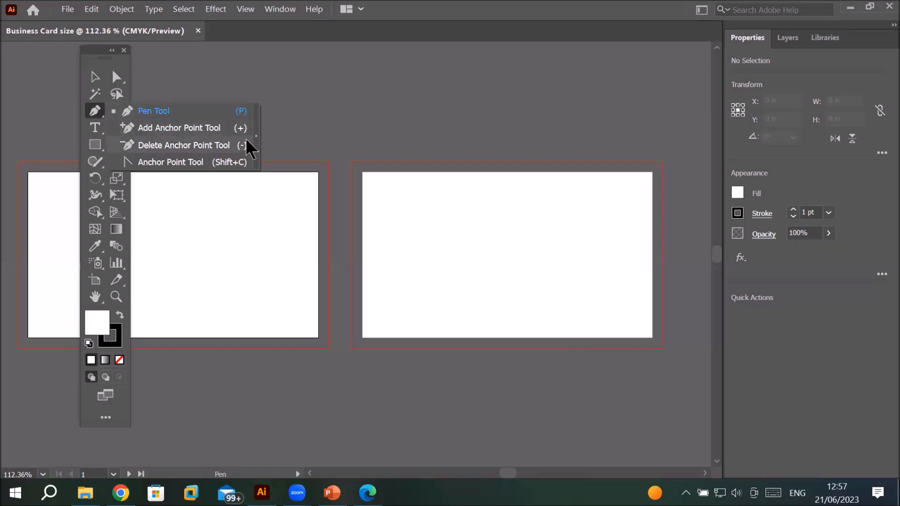
pyautogui.click(258, 136)
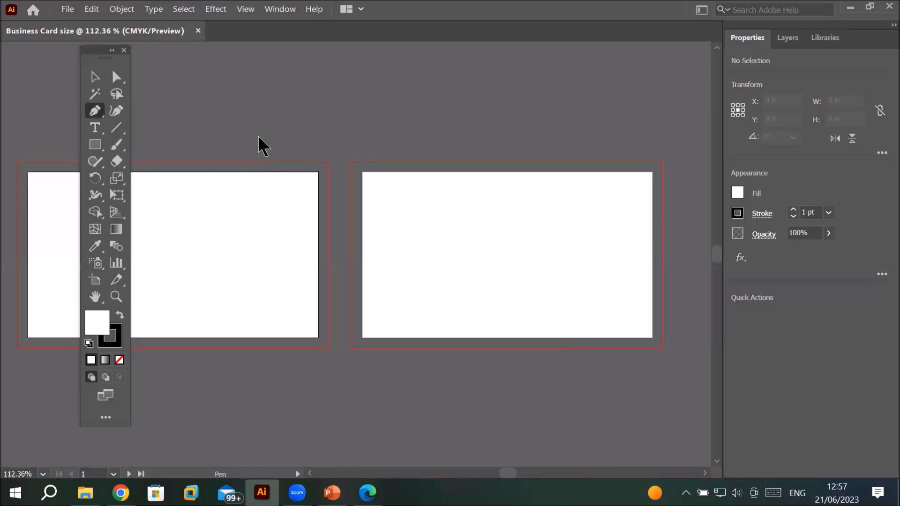
pyautogui.moveTo(135, 123); pyautogui.dragTo(465, 71)
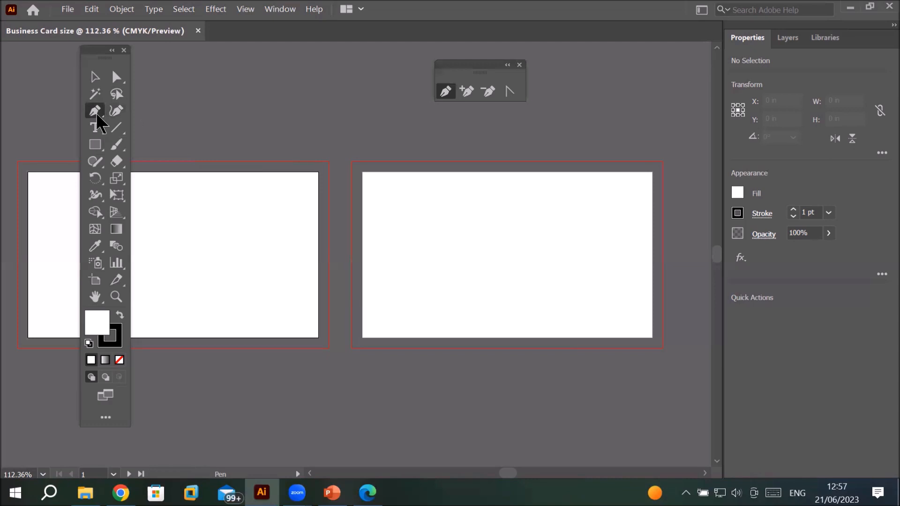
pyautogui.moveTo(470, 70); pyautogui.dragTo(235, 72)
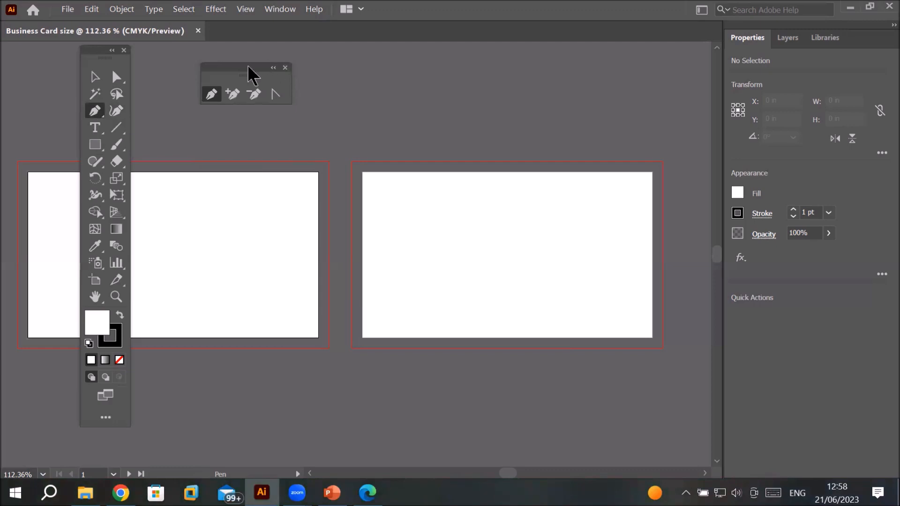
pyautogui.click(285, 67)
# Step: Switch to the Delete Anchor Point Tool, then to the Anchor Point Tool from the Pen tool group
pyautogui.click(97, 107)
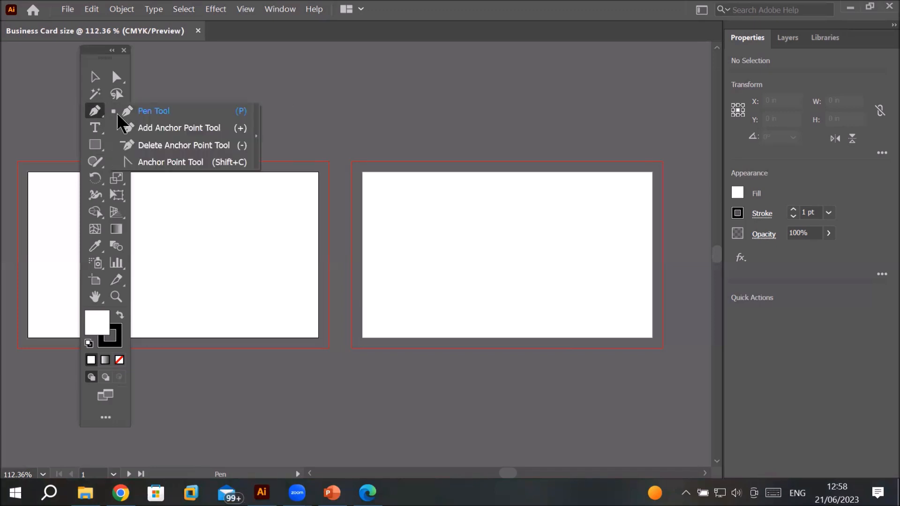
pyautogui.click(137, 143)
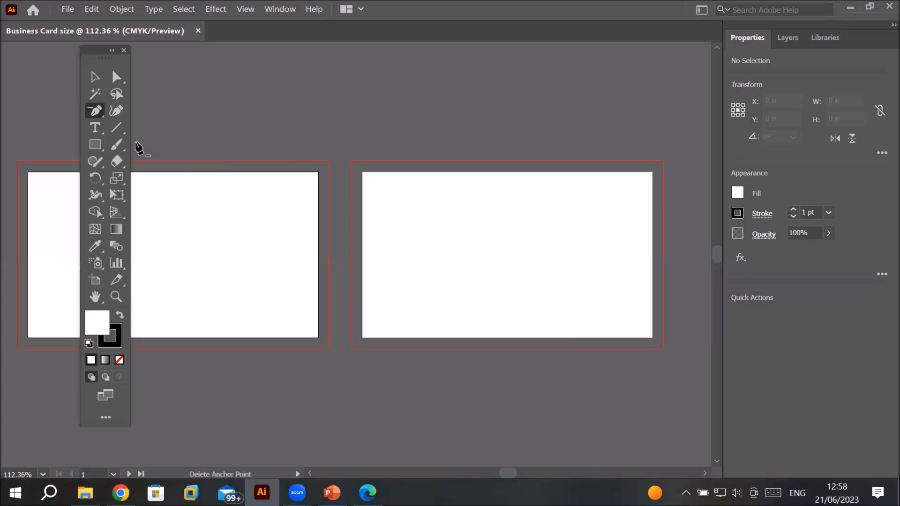
pyautogui.click(92, 110)
pyautogui.click(145, 162)
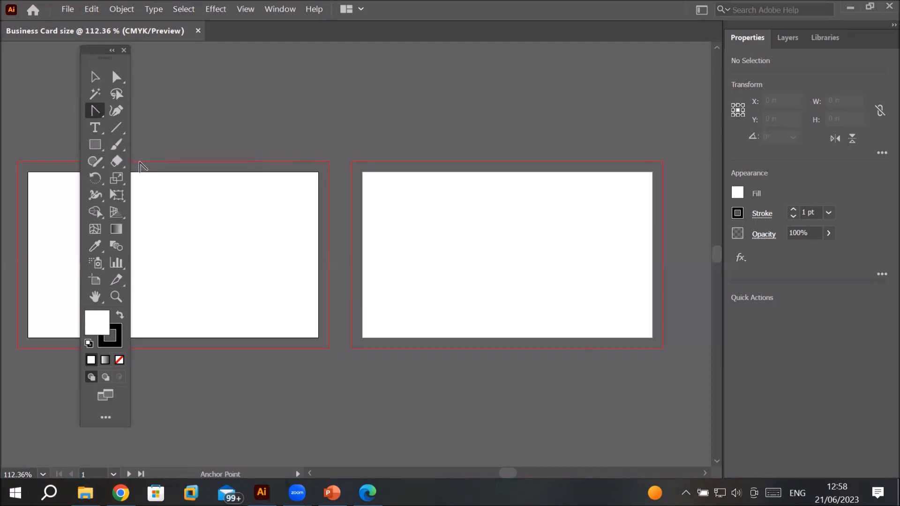
# Step: Tear off the Pen tool group again as a floating panel, move it, and close it
pyautogui.click(96, 114)
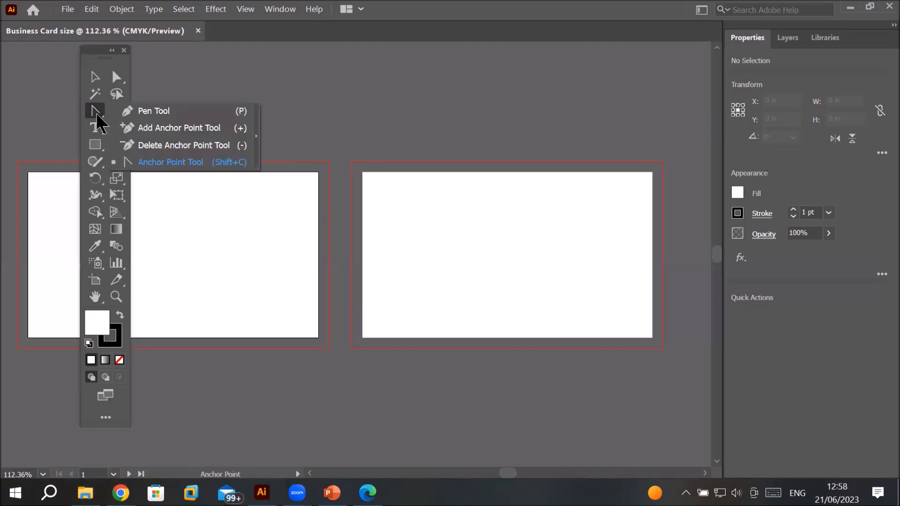
pyautogui.click(256, 136)
pyautogui.moveTo(159, 127); pyautogui.dragTo(255, 78)
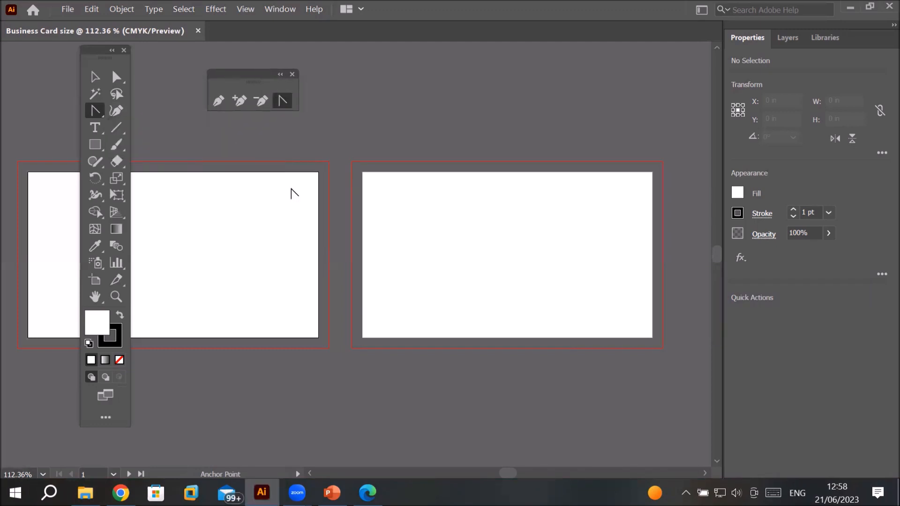
pyautogui.click(292, 74)
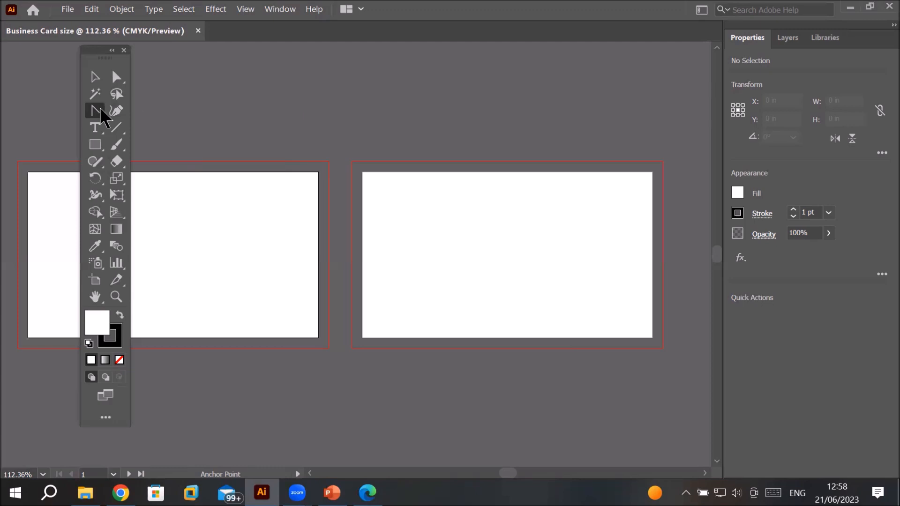
# Step: Switch back to the Pen Tool from its tool group
pyautogui.click(104, 117)
pyautogui.click(157, 111)
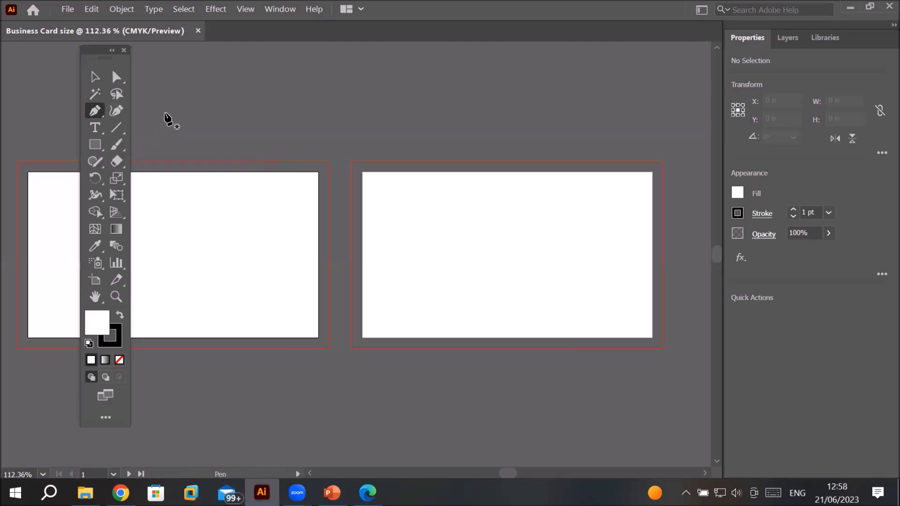
pyautogui.click(97, 114)
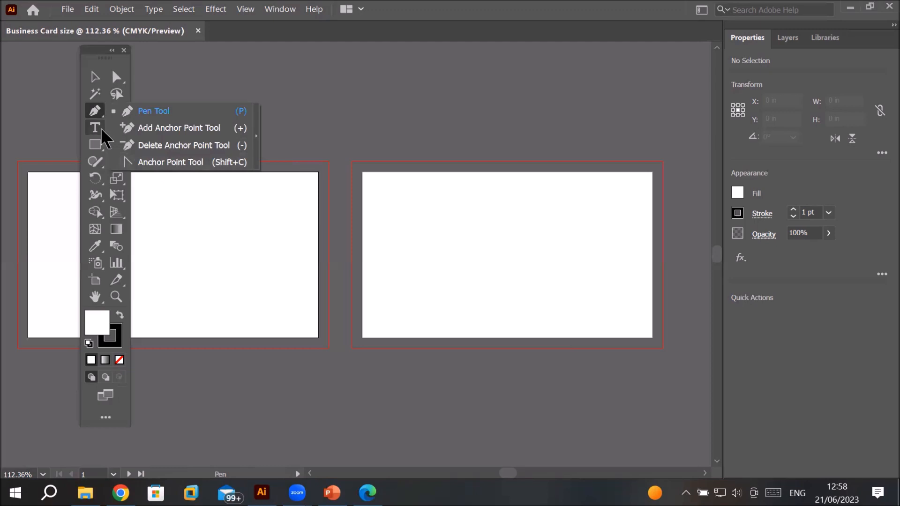
pyautogui.click(100, 114)
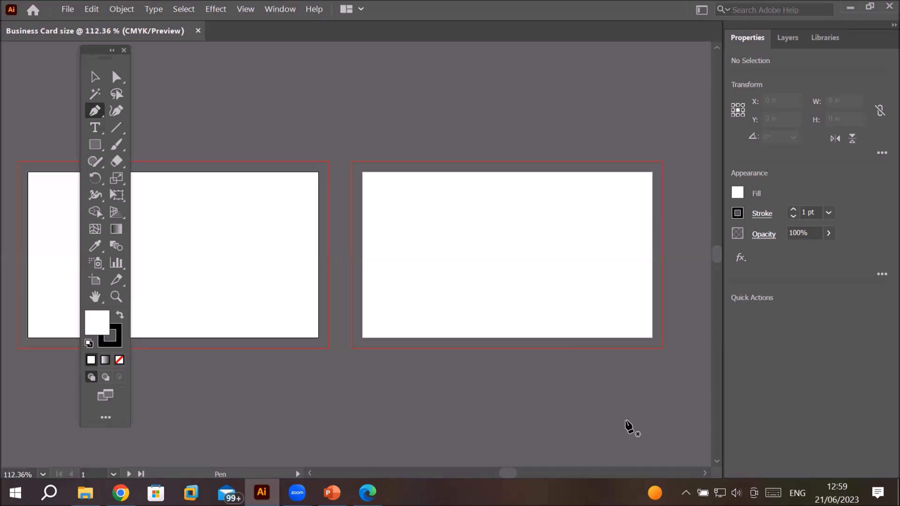
# Step: Switch to the Type tool, then the Touch Type Tool, then back to the Type Tool from its group
pyautogui.press('t')
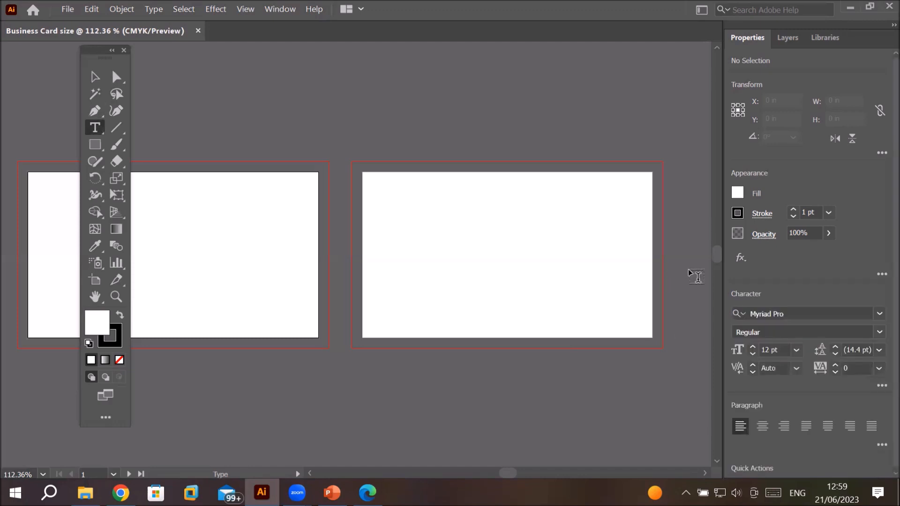
pyautogui.hotkey('shift', 't')
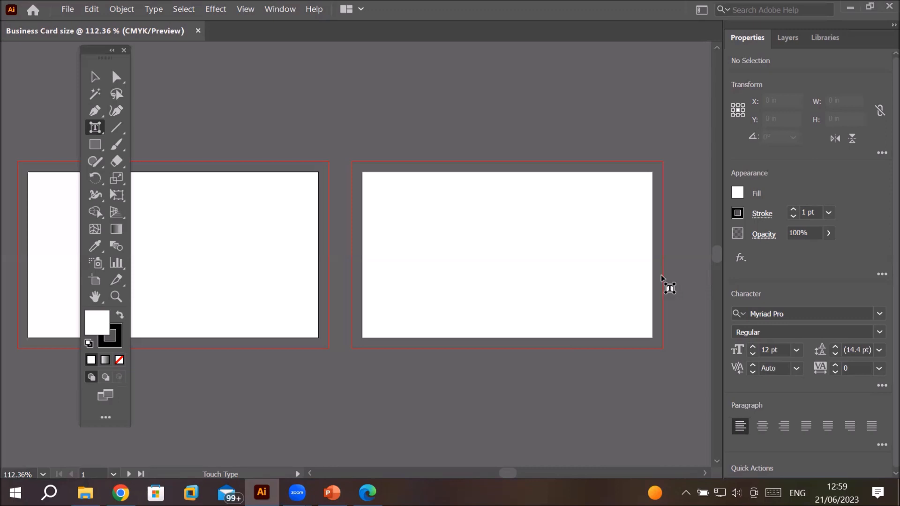
pyautogui.click(100, 128)
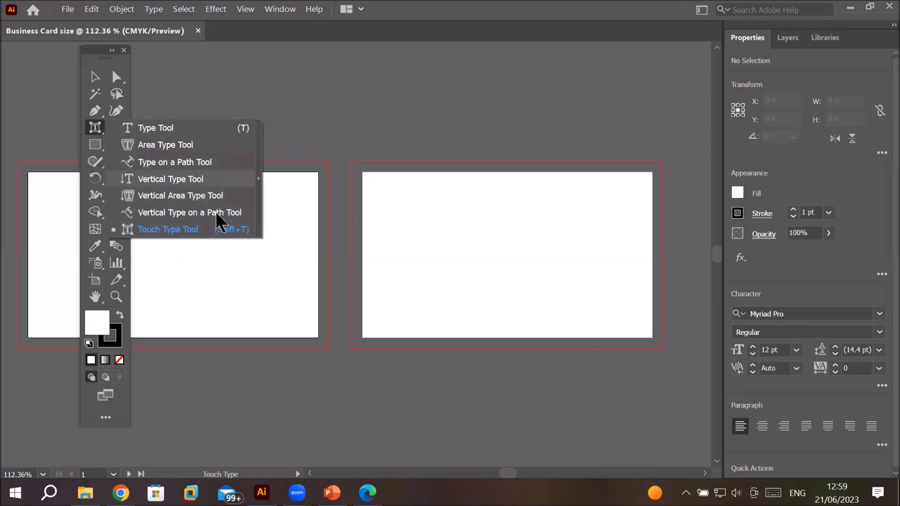
pyautogui.click(146, 135)
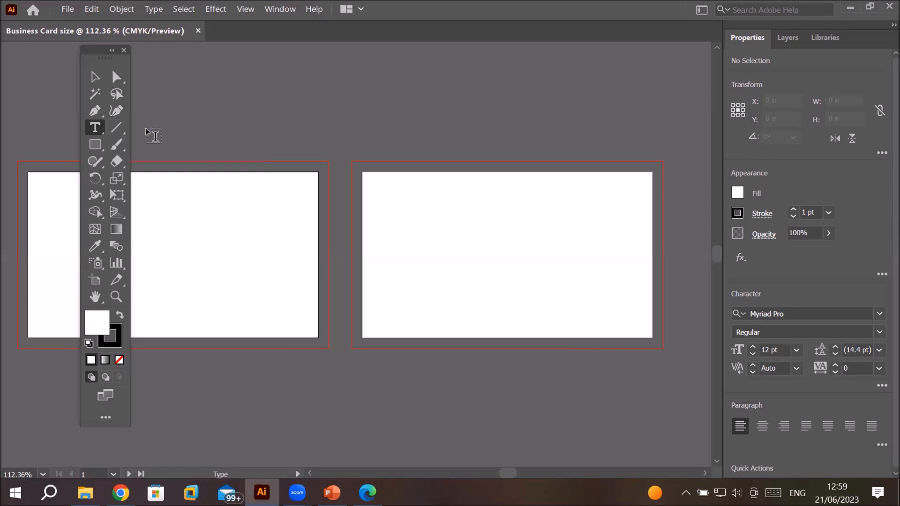
# Step: Open the Line Segment and Rectangle tool groups and keep the Rectangle Tool selected
pyautogui.click(118, 131)
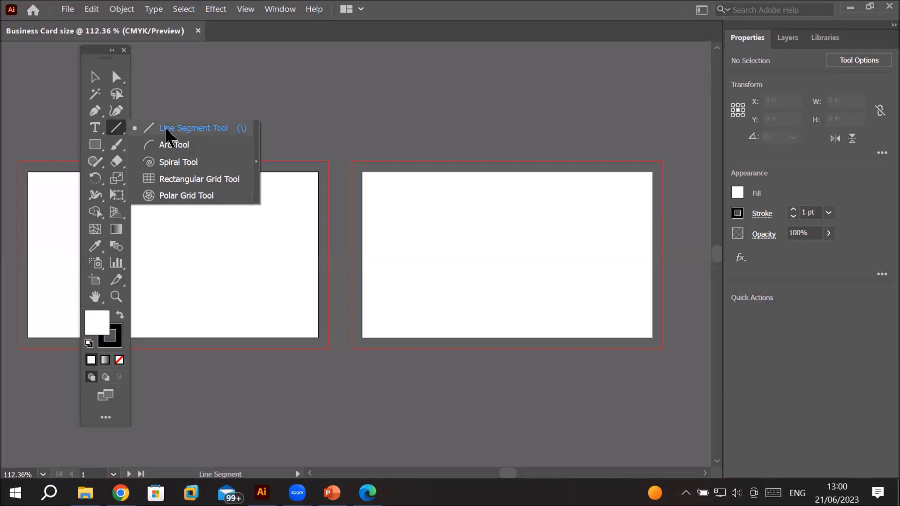
pyautogui.click(96, 143)
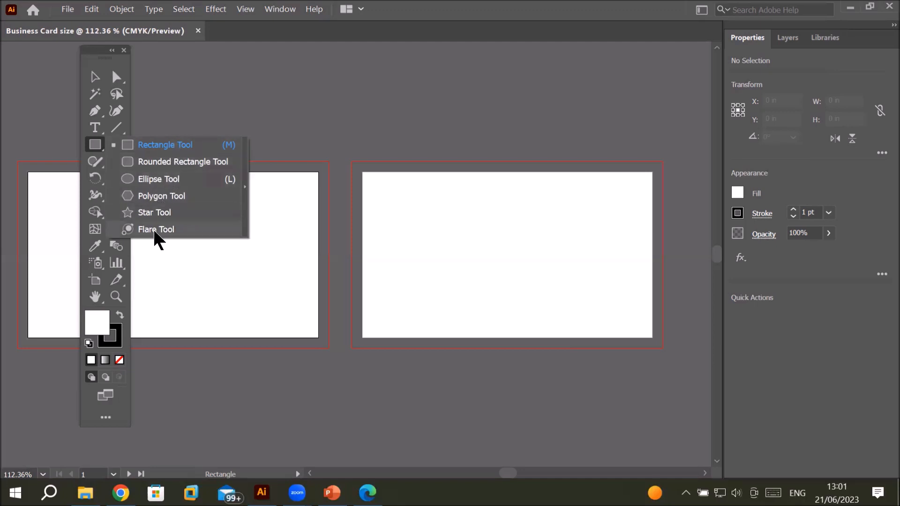
pyautogui.click(97, 146)
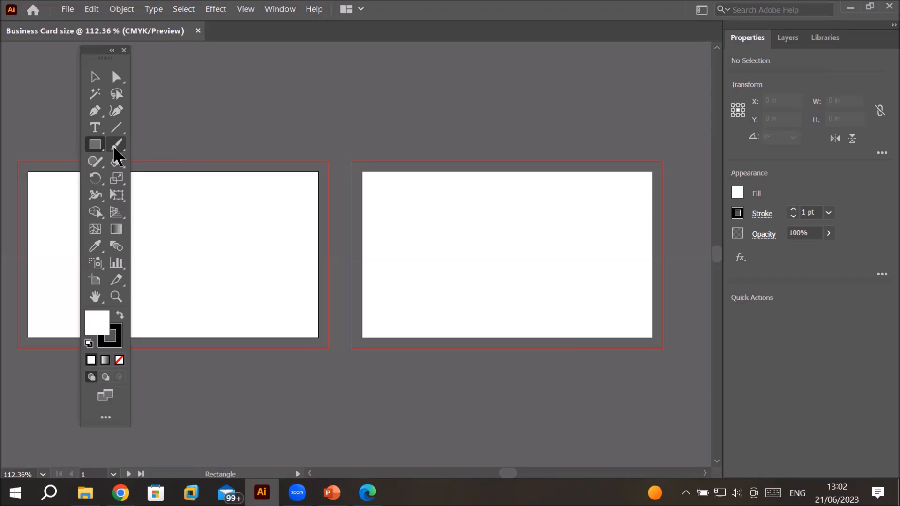
# Step: Remove the Direct Selection tool from the toolbar by moving it into the All Tools drawer
pyautogui.click(106, 418)
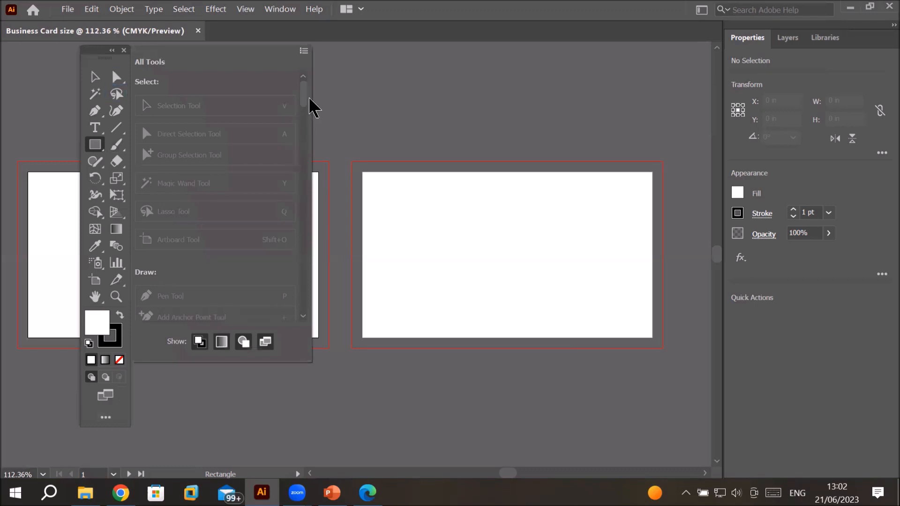
pyautogui.moveTo(305, 96)
pyautogui.mouseDown()
pyautogui.moveTo(323, 176)
pyautogui.moveTo(323, 318)
pyautogui.moveTo(326, 87)
pyautogui.mouseUp()
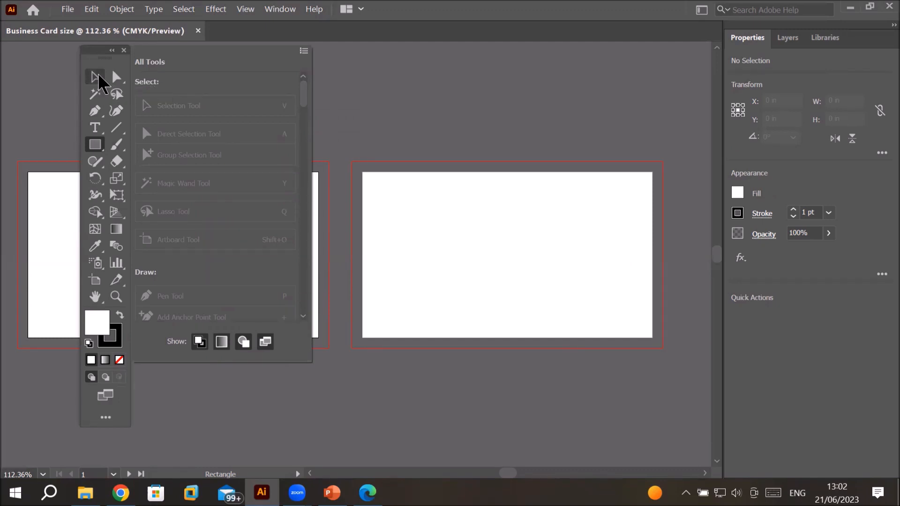
pyautogui.click(98, 78)
pyautogui.moveTo(117, 76); pyautogui.dragTo(196, 141)
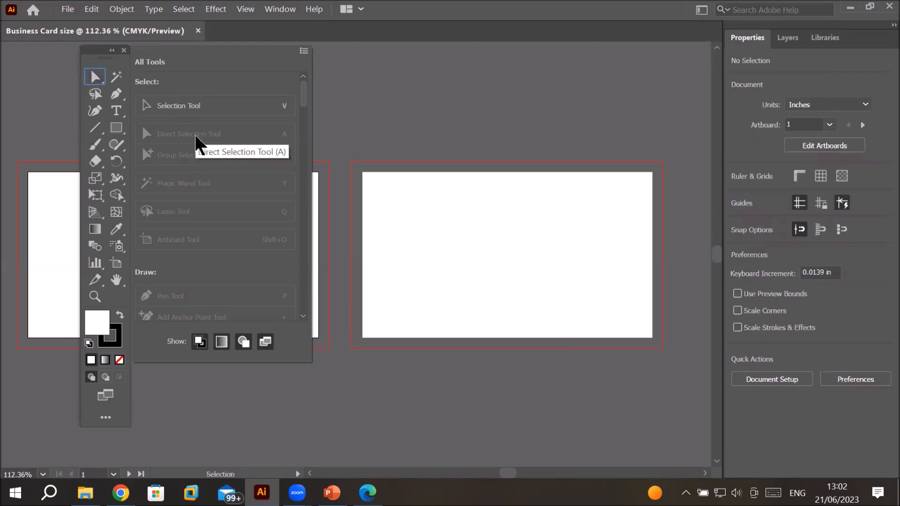
pyautogui.click(401, 93)
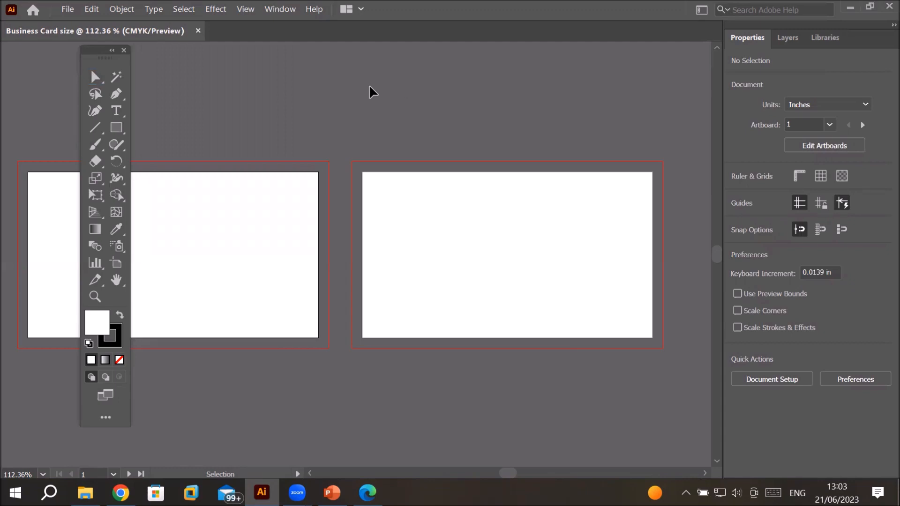
# Step: Remove the Zoom tool from the toolbar into the All Tools drawer
pyautogui.click(105, 418)
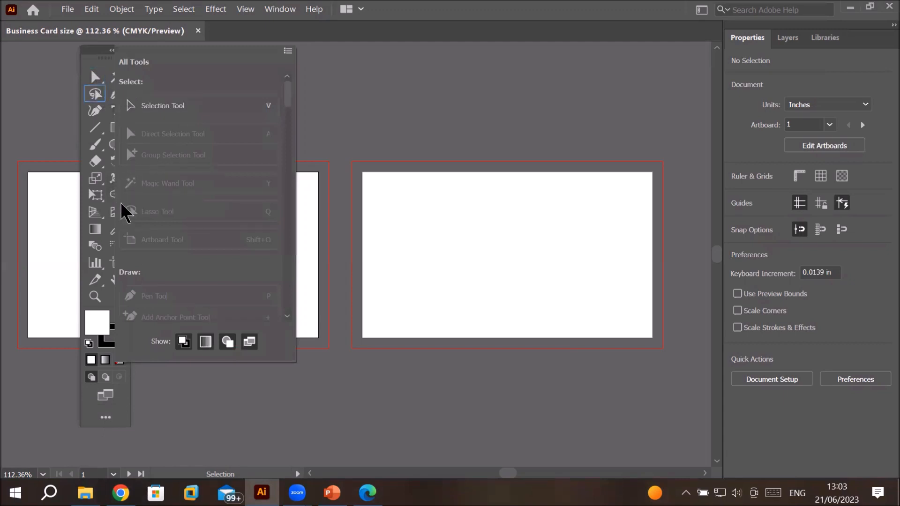
pyautogui.click(93, 301)
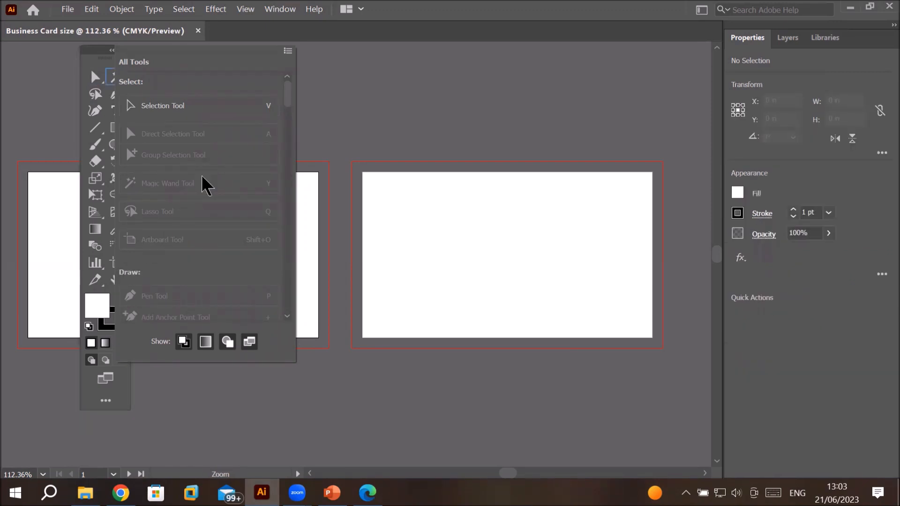
pyautogui.click(392, 82)
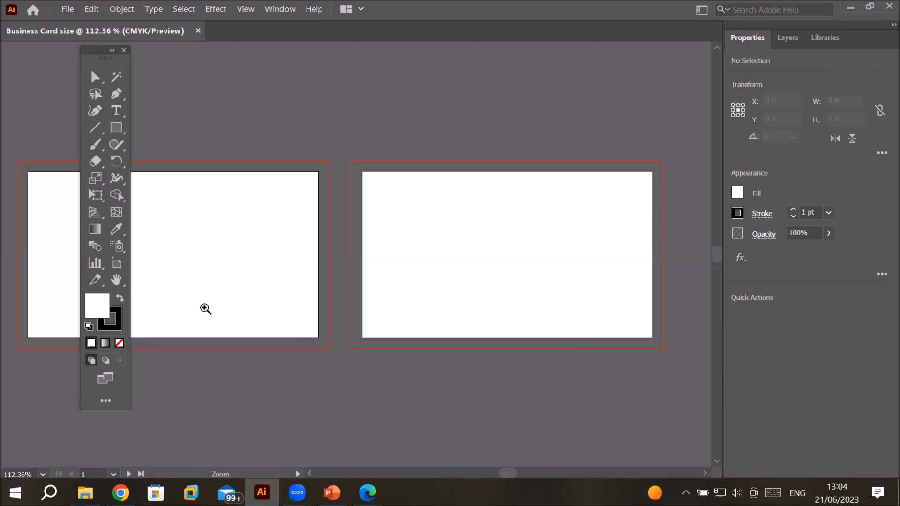
# Step: Add the Selection Tool from the All Tools drawer to the bottom of the toolbar
pyautogui.click(106, 400)
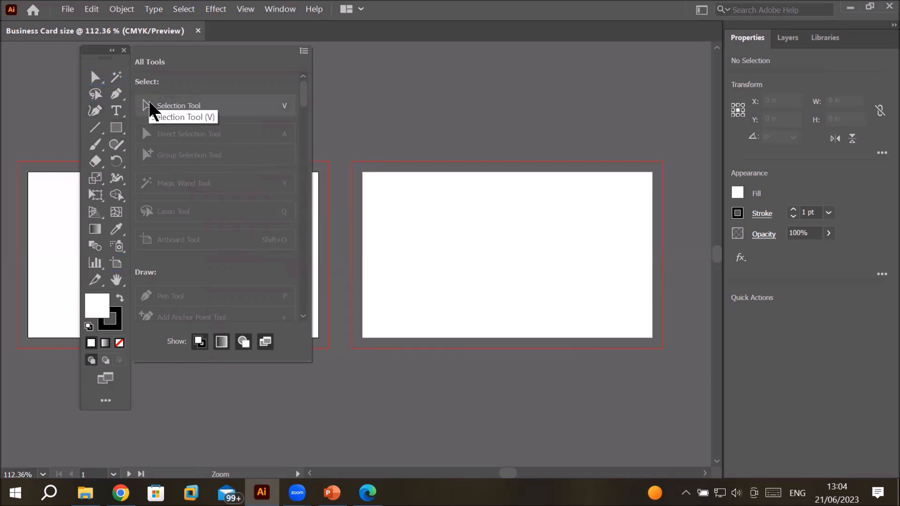
pyautogui.click(160, 110)
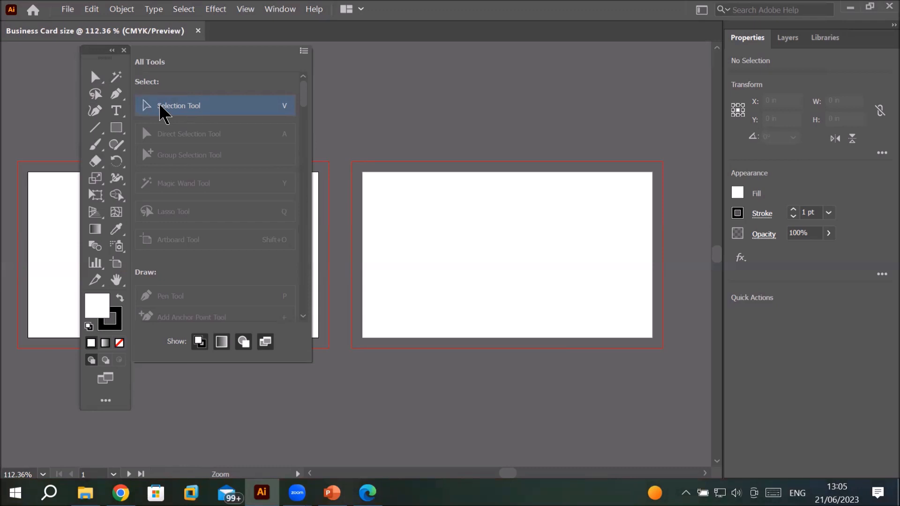
pyautogui.moveTo(161, 112)
pyautogui.mouseDown()
pyautogui.moveTo(151, 94)
pyautogui.moveTo(115, 85)
pyautogui.moveTo(97, 115)
pyautogui.moveTo(89, 165)
pyautogui.moveTo(100, 308)
pyautogui.moveTo(108, 300)
pyautogui.moveTo(99, 301)
pyautogui.mouseUp()
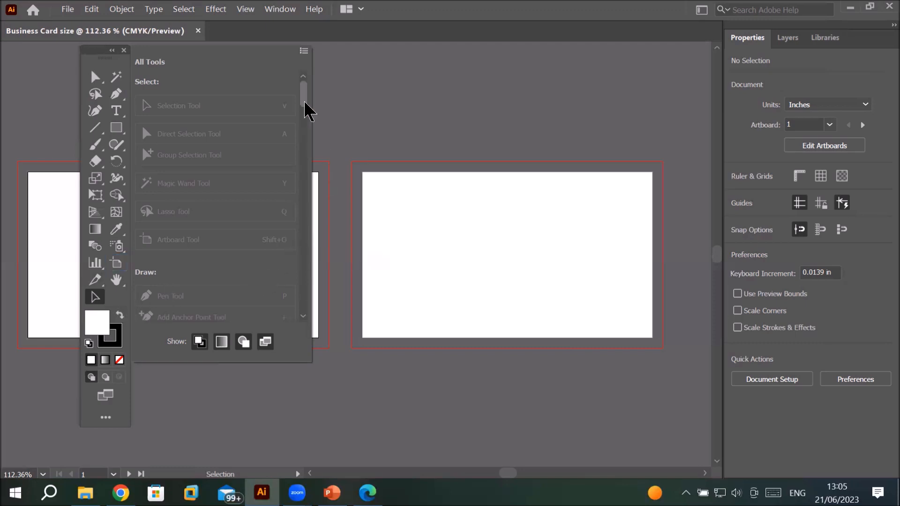
# Step: Add the Zoom Tool from the All Tools drawer back into the toolbar
pyautogui.moveTo(304, 103); pyautogui.dragTo(291, 310)
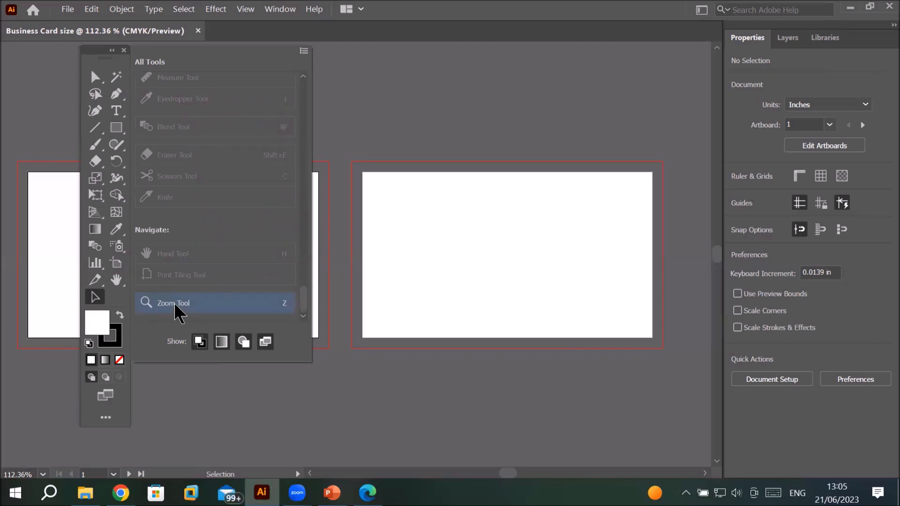
pyautogui.moveTo(173, 302)
pyautogui.mouseDown()
pyautogui.moveTo(124, 281)
pyautogui.moveTo(109, 226)
pyautogui.moveTo(96, 79)
pyautogui.moveTo(112, 79)
pyautogui.moveTo(96, 96)
pyautogui.moveTo(115, 113)
pyautogui.moveTo(121, 151)
pyautogui.moveTo(94, 148)
pyautogui.moveTo(110, 132)
pyautogui.moveTo(100, 141)
pyautogui.moveTo(118, 152)
pyautogui.moveTo(119, 162)
pyautogui.moveTo(96, 165)
pyautogui.moveTo(96, 230)
pyautogui.moveTo(116, 298)
pyautogui.mouseUp()
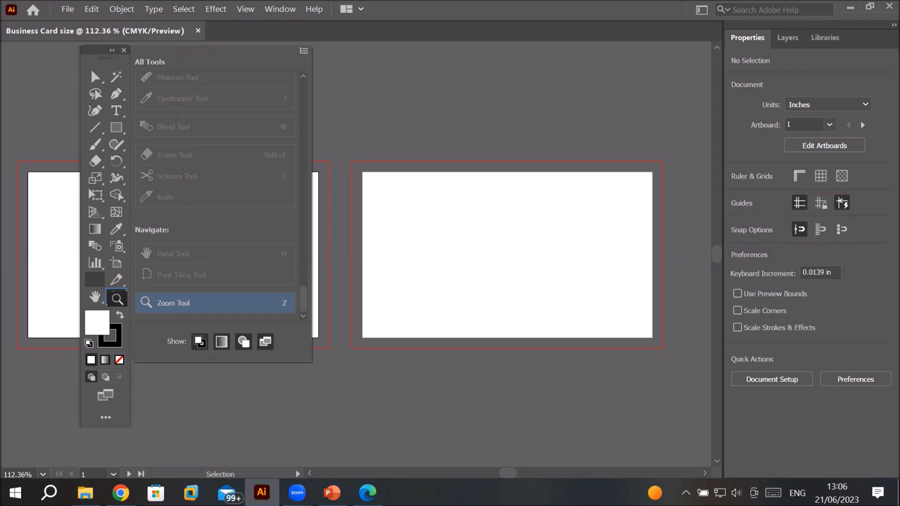
# Step: Reset the toolbar back to its default tool layout
pyautogui.moveTo(116, 298); pyautogui.dragTo(117, 301)
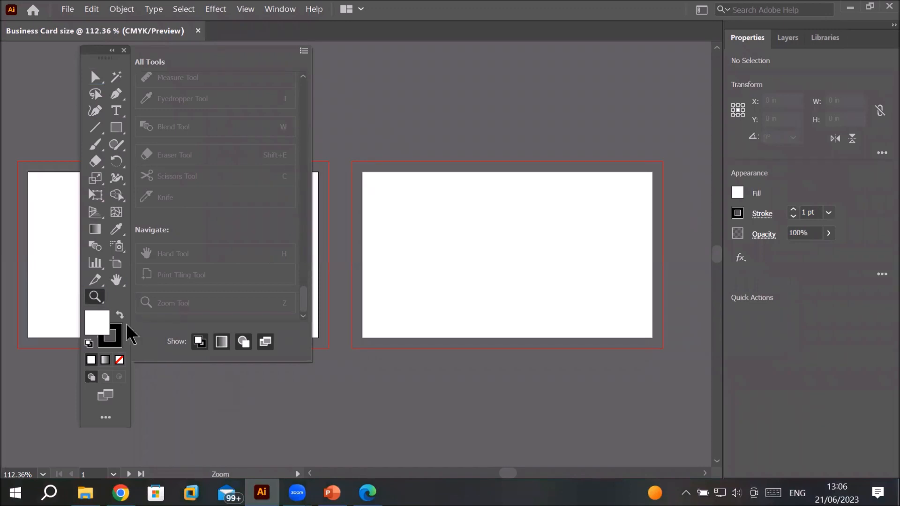
pyautogui.click(99, 302)
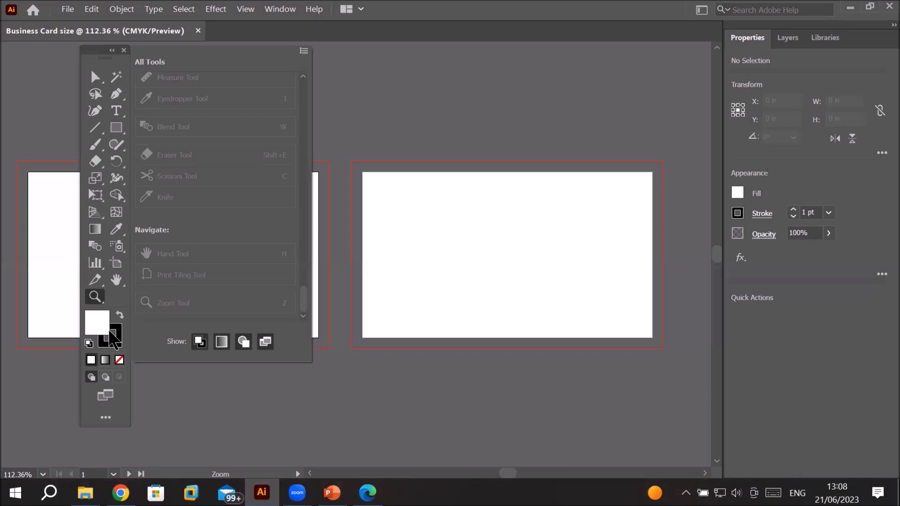
pyautogui.click(106, 418)
pyautogui.click(105, 418)
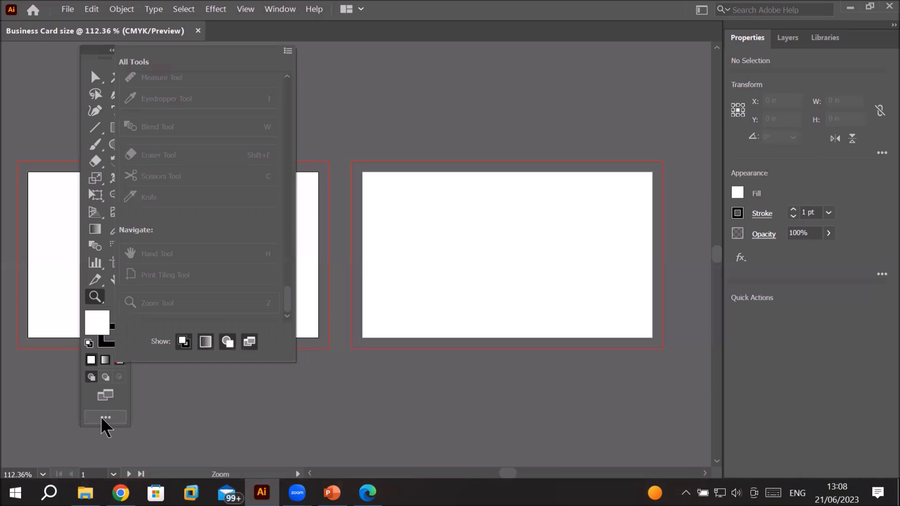
pyautogui.click(288, 51)
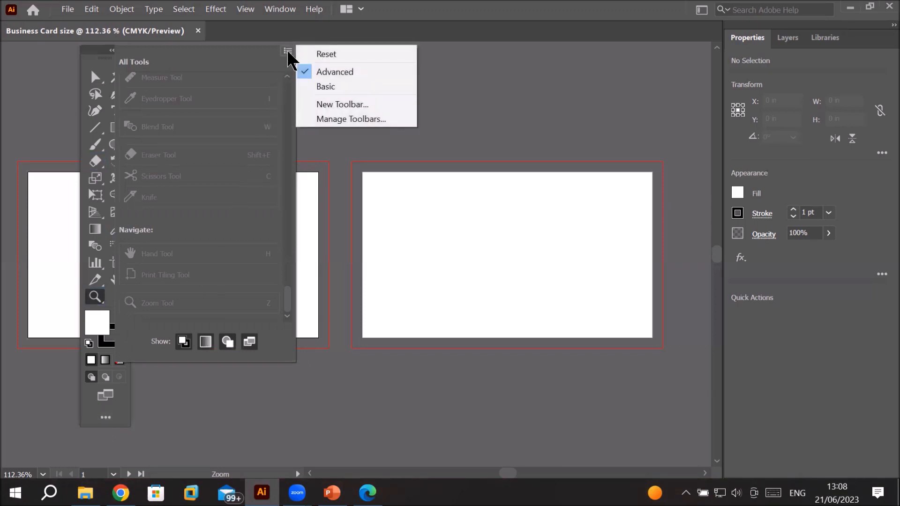
pyautogui.click(371, 56)
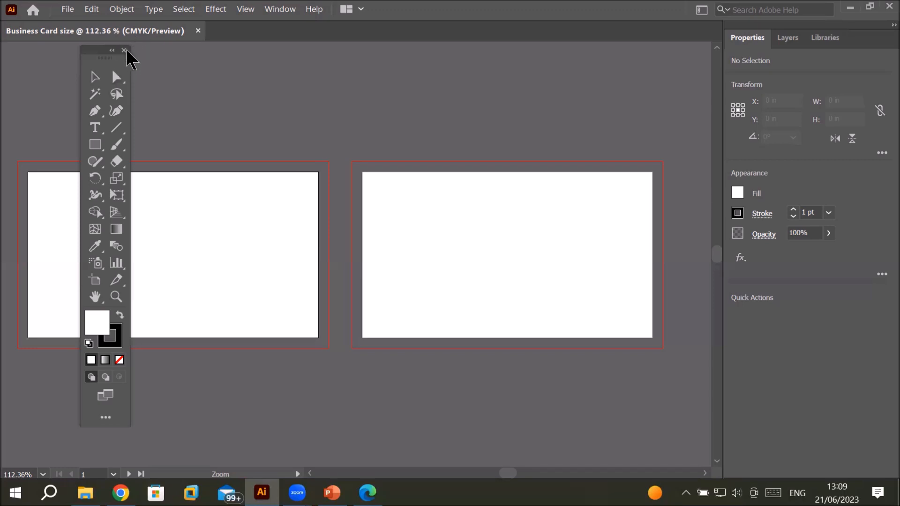
# Step: Close the toolbar and restore it by showing the Advanced toolbar again
pyautogui.click(124, 50)
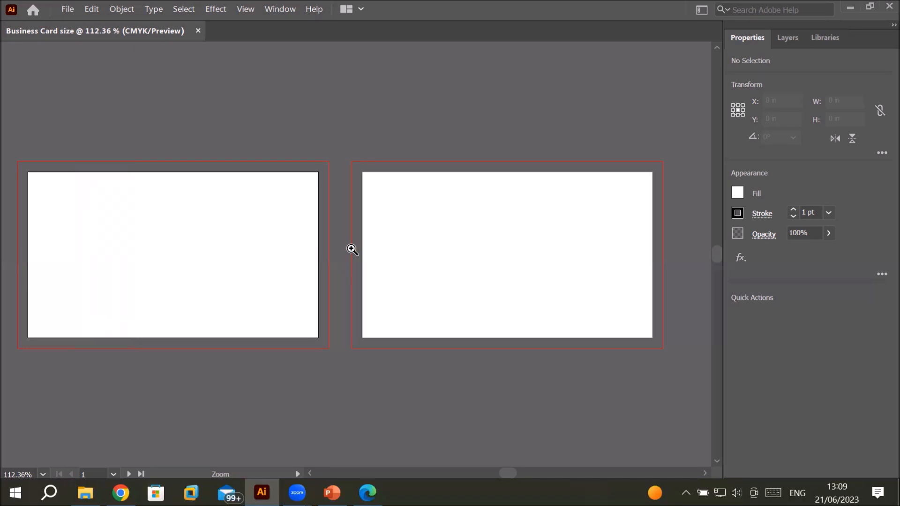
pyautogui.click(276, 10)
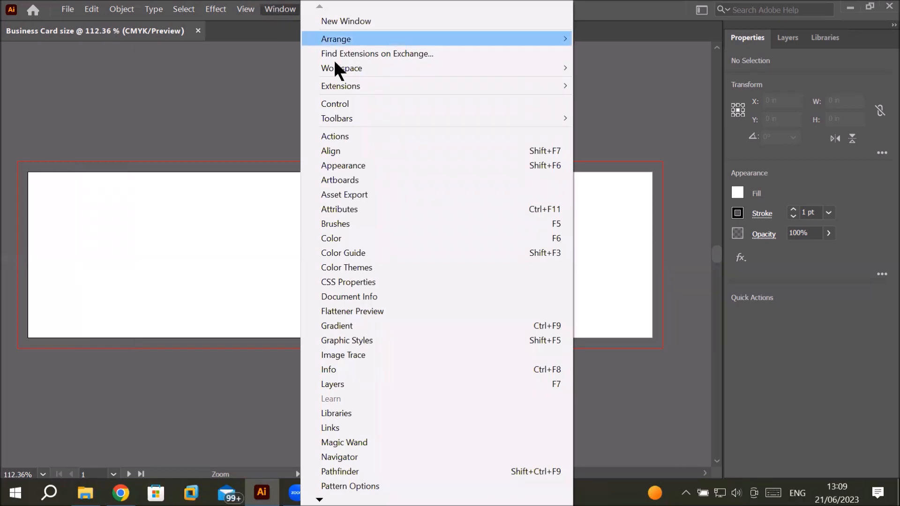
pyautogui.moveTo(378, 122)
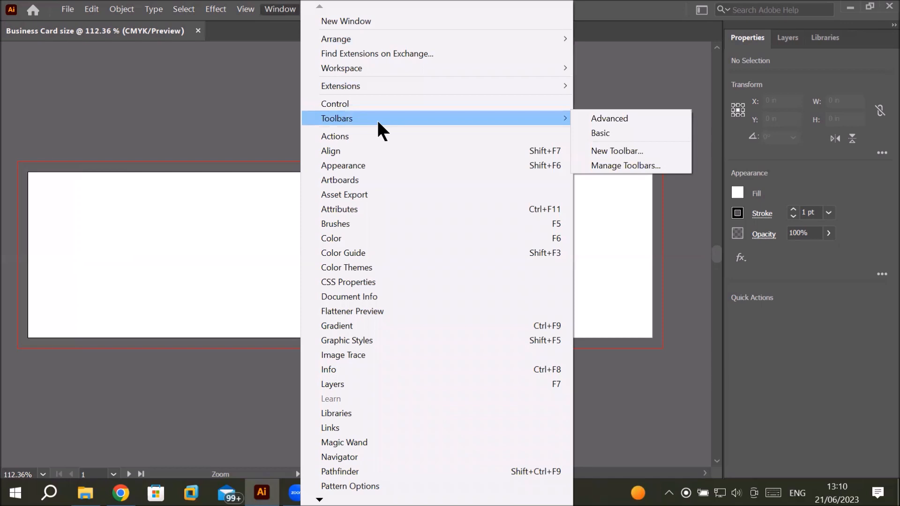
pyautogui.click(636, 123)
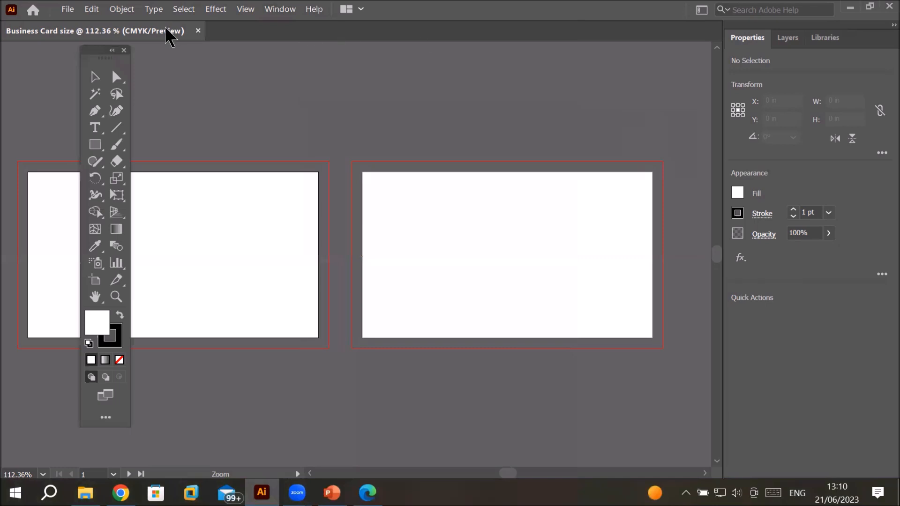
pyautogui.click(124, 50)
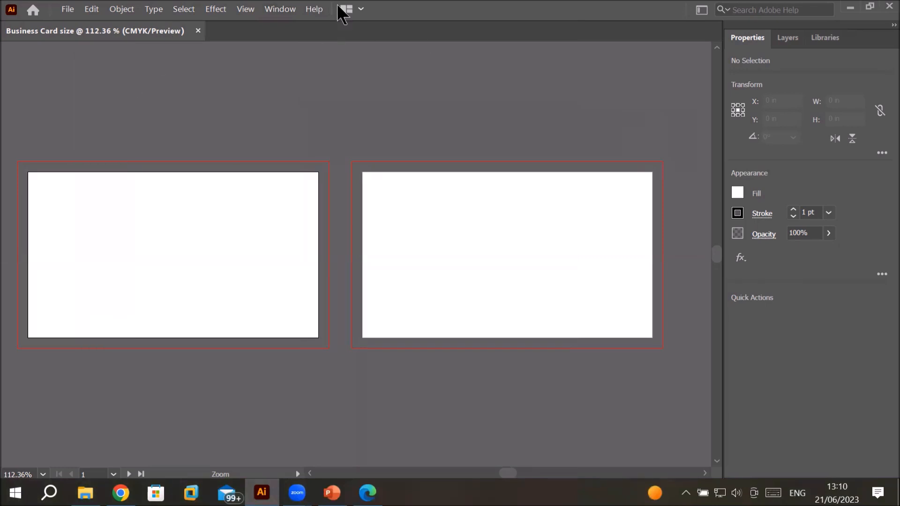
pyautogui.click(278, 11)
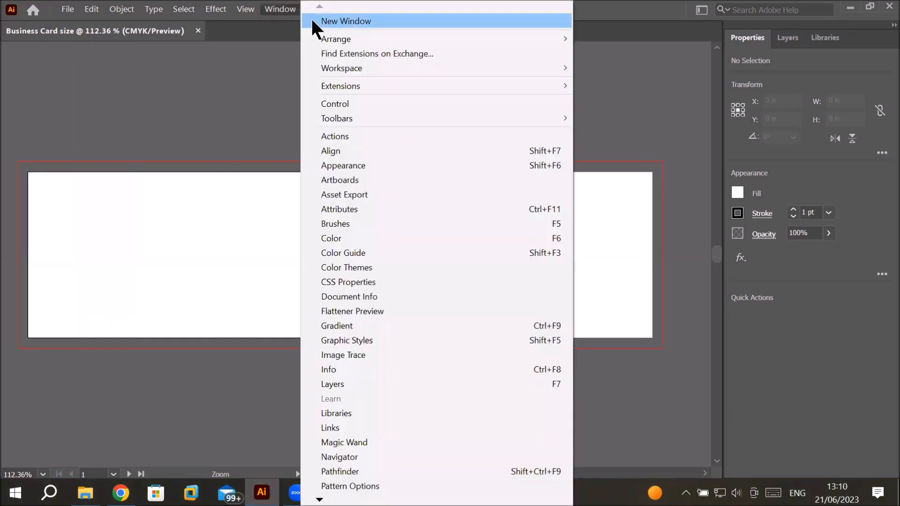
pyautogui.moveTo(428, 86)
pyautogui.moveTo(435, 62)
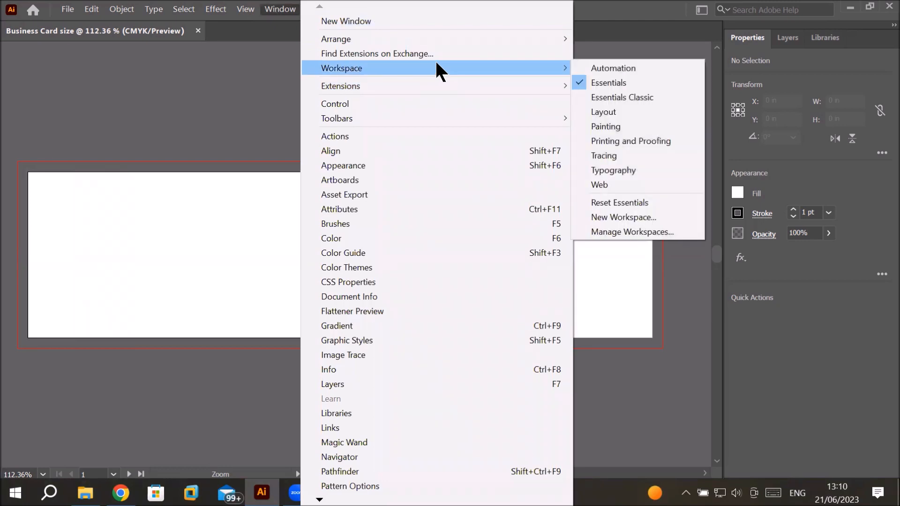
pyautogui.moveTo(433, 118)
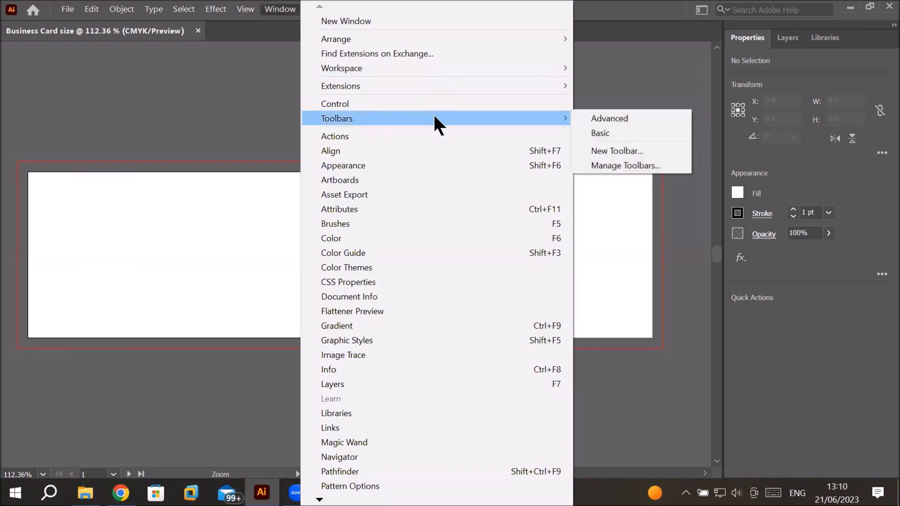
pyautogui.click(637, 119)
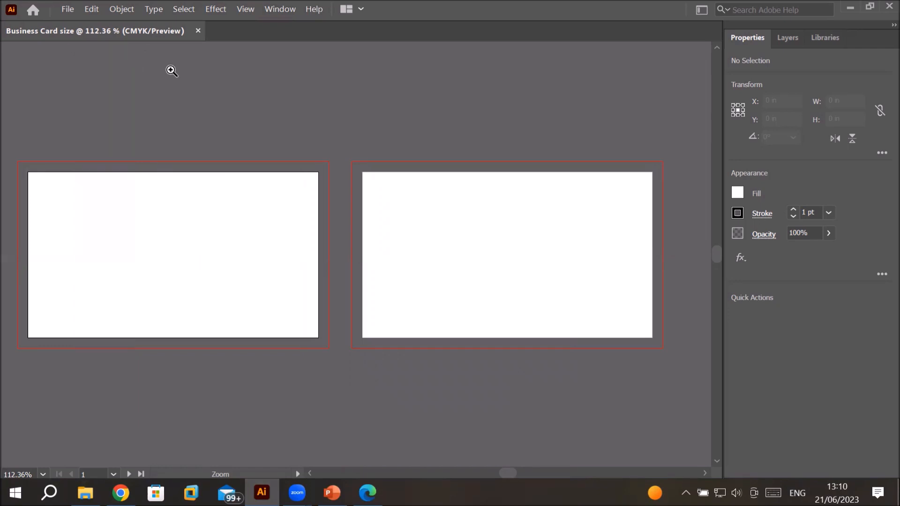
pyautogui.click(271, 10)
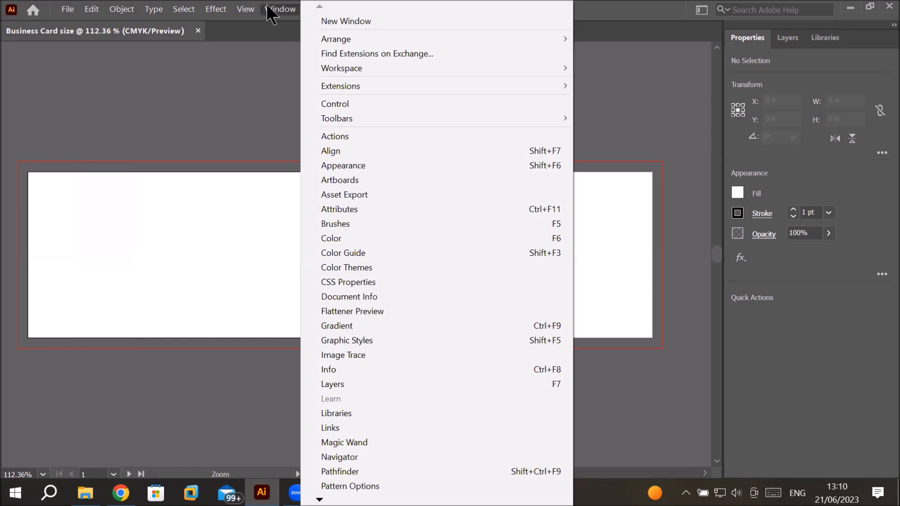
pyautogui.moveTo(418, 123)
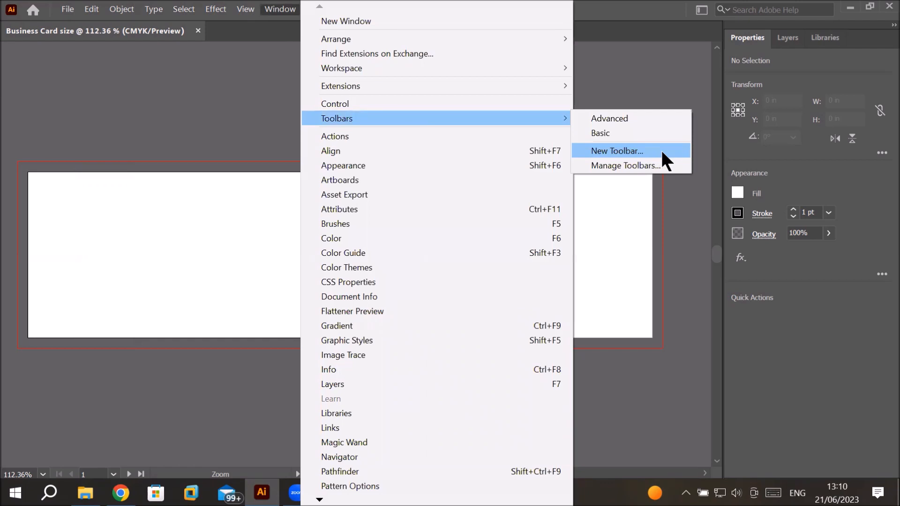
pyautogui.click(642, 115)
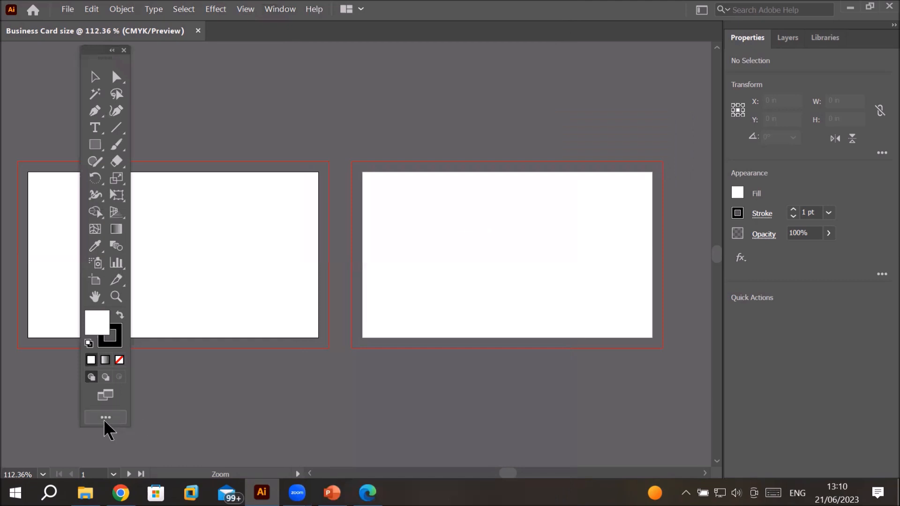
# Step: Create a new custom toolbar, naming it with the designer's name followed by "Toolbar"
pyautogui.click(105, 420)
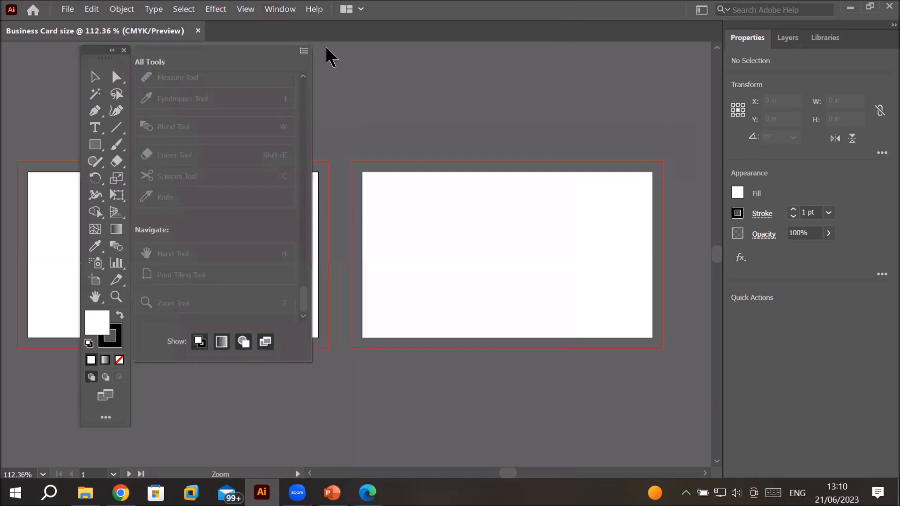
pyautogui.click(303, 52)
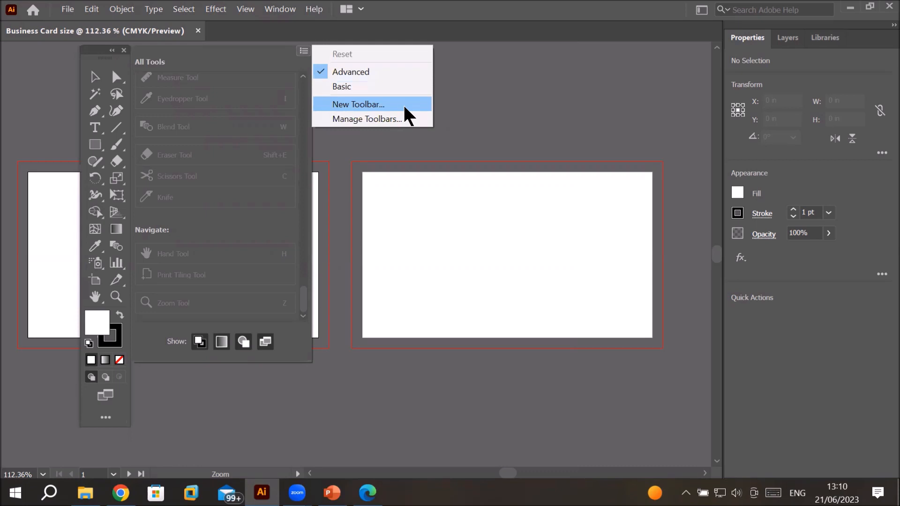
pyautogui.click(406, 107)
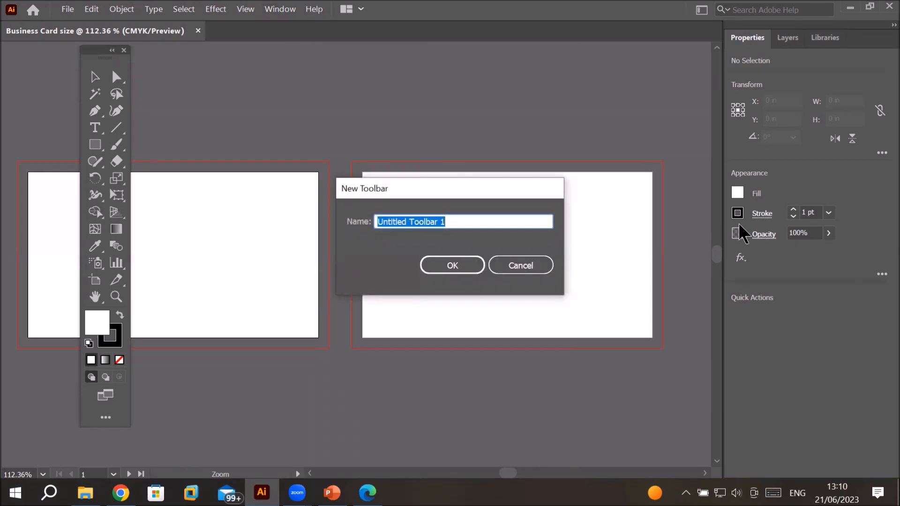
pyautogui.write('Miss Ghazala Toolbar')
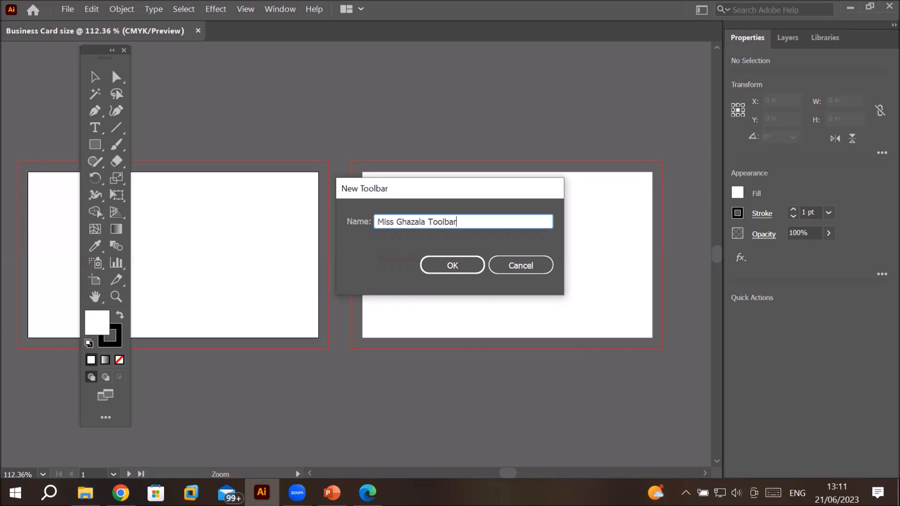
pyautogui.click(452, 265)
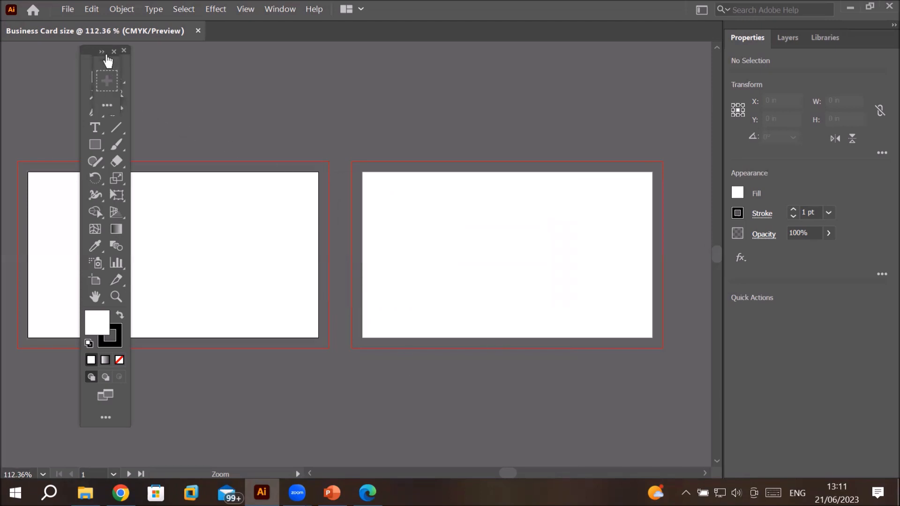
# Step: Move the Advanced toolbar aside and add the Zoom and Hand tools to the new custom toolbar
pyautogui.moveTo(87, 47); pyautogui.dragTo(359, 62)
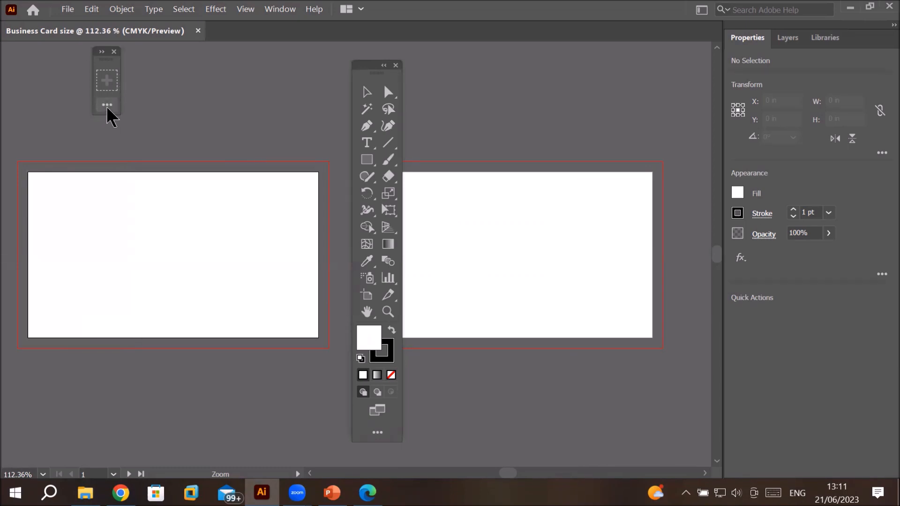
pyautogui.click(102, 52)
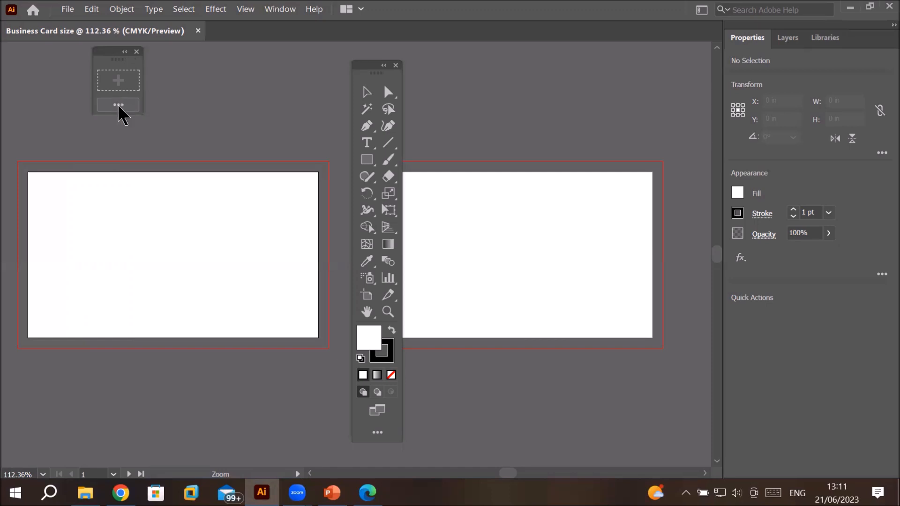
pyautogui.click(118, 106)
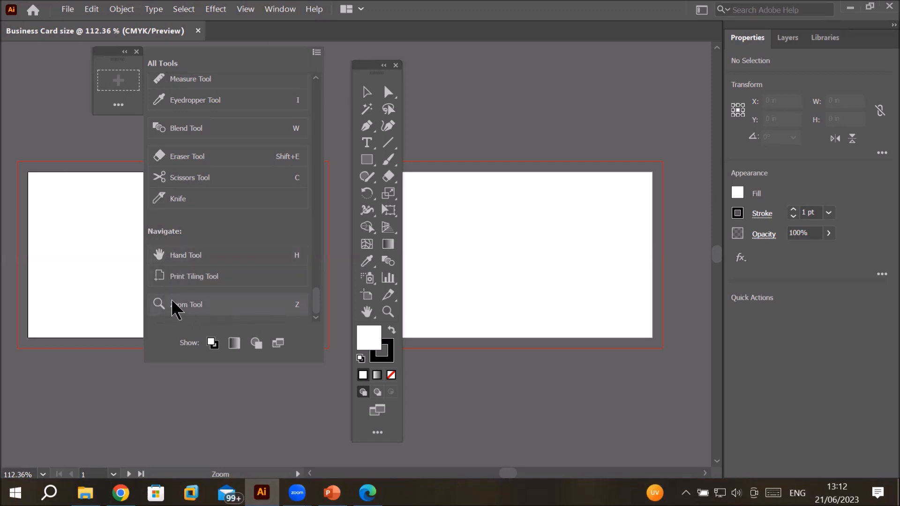
pyautogui.moveTo(177, 307); pyautogui.dragTo(115, 80)
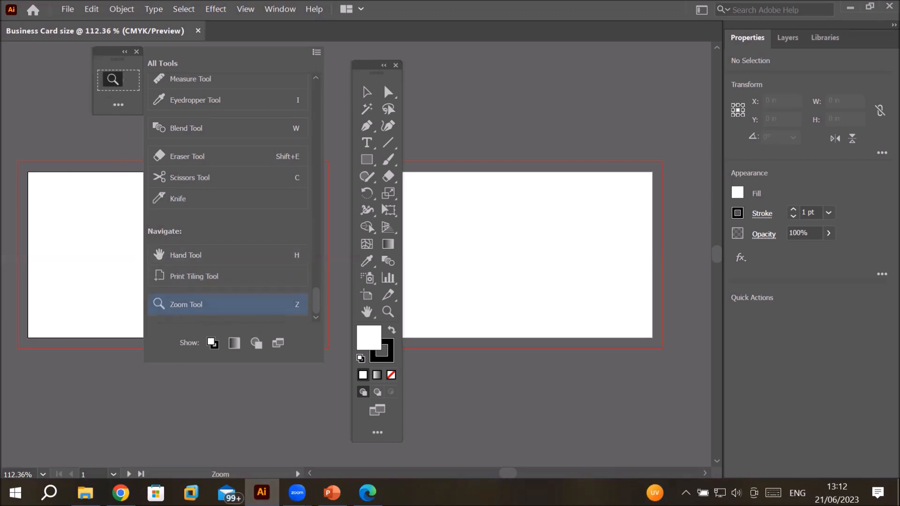
pyautogui.moveTo(181, 262); pyautogui.dragTo(131, 79)
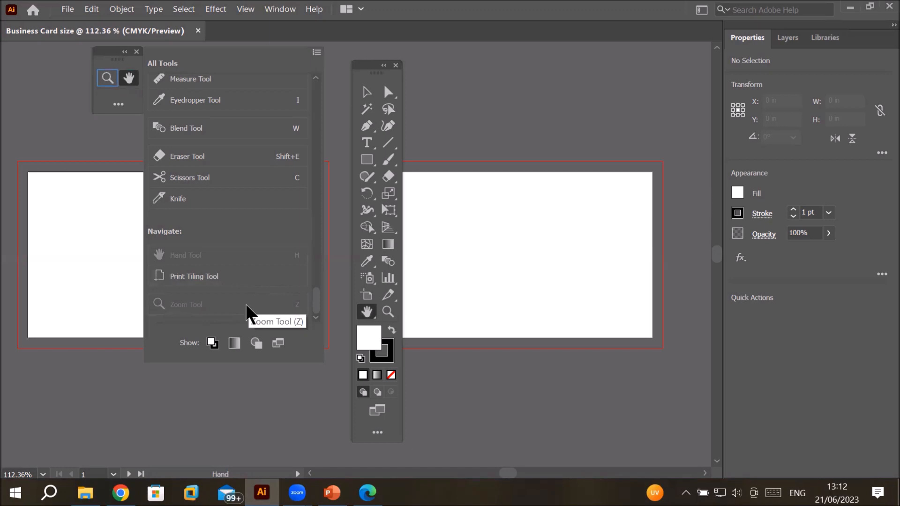
# Step: Add the Selection Tool and Direct Selection Tool to the custom toolbar
pyautogui.scroll(6, 251, 282)
pyautogui.scroll(10, 251, 282)
pyautogui.scroll(12, 252, 284)
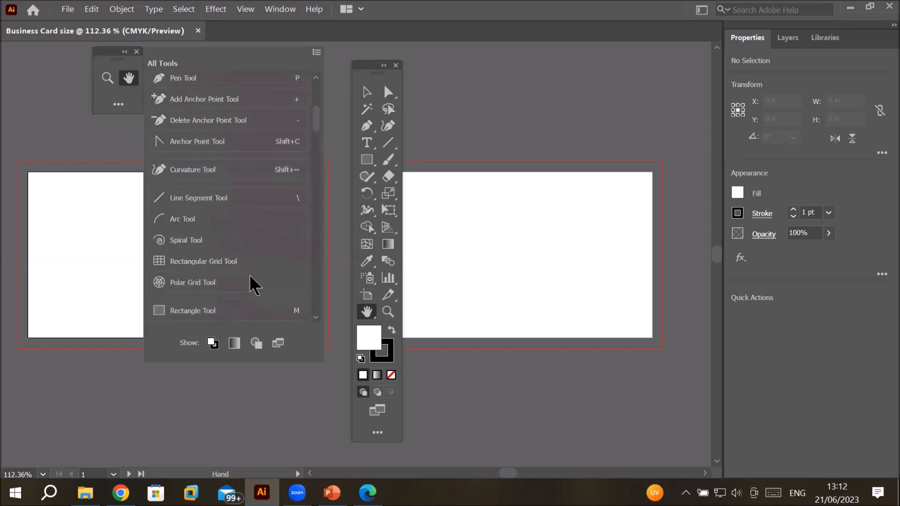
pyautogui.scroll(4, 252, 284)
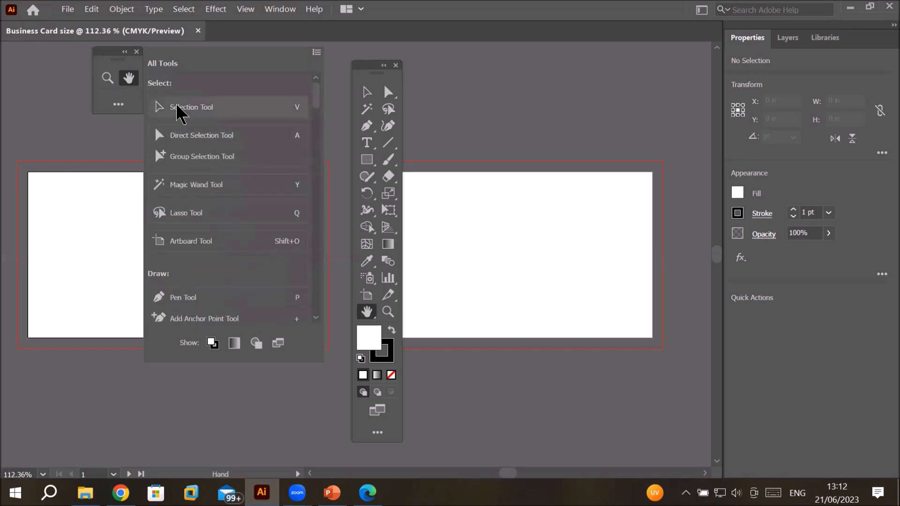
pyautogui.moveTo(180, 114); pyautogui.dragTo(108, 95)
pyautogui.moveTo(209, 139); pyautogui.dragTo(129, 95)
pyautogui.click(128, 96)
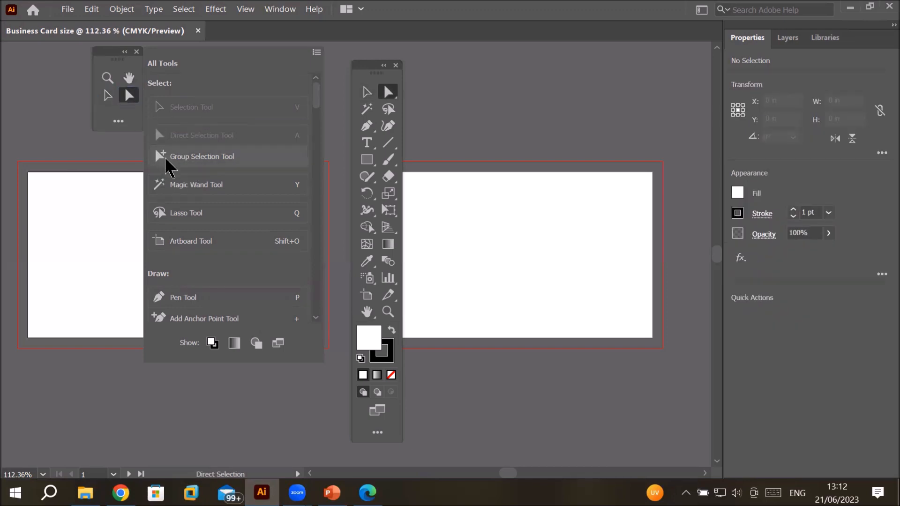
# Step: Group the Group Selection Tool with the Direct Selection Tool in the custom toolbar
pyautogui.moveTo(170, 159); pyautogui.dragTo(135, 97)
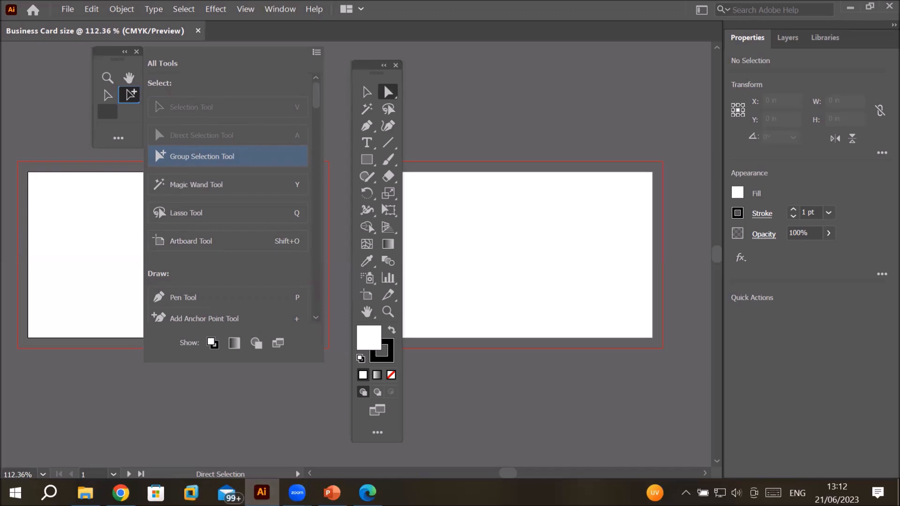
pyautogui.moveTo(135, 97); pyautogui.dragTo(134, 100)
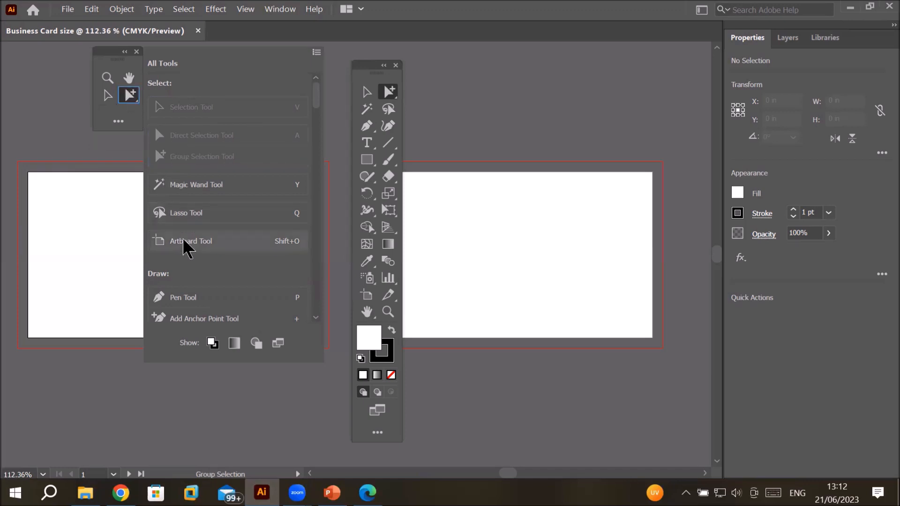
pyautogui.moveTo(134, 104); pyautogui.dragTo(186, 96)
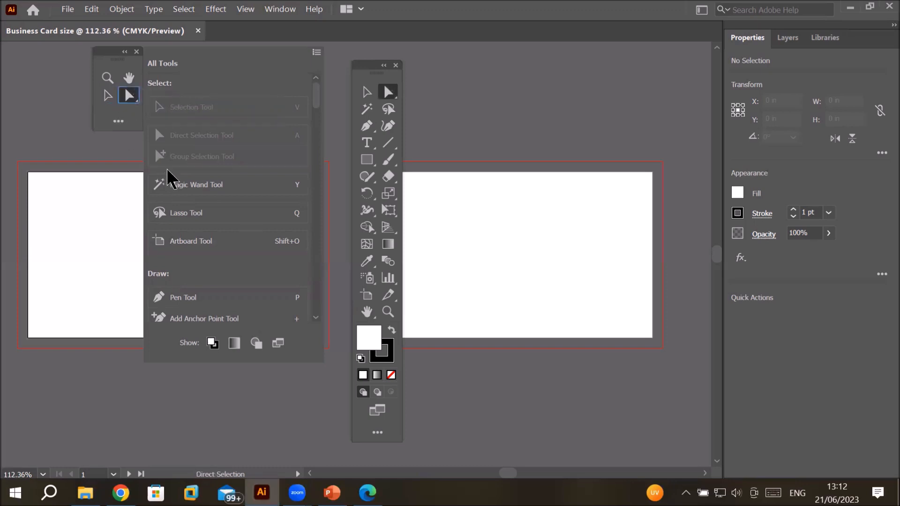
# Step: Add the Magic Wand Tool to the custom toolbar and close the Advanced toolbar
pyautogui.moveTo(183, 192); pyautogui.dragTo(109, 110)
pyautogui.click(108, 111)
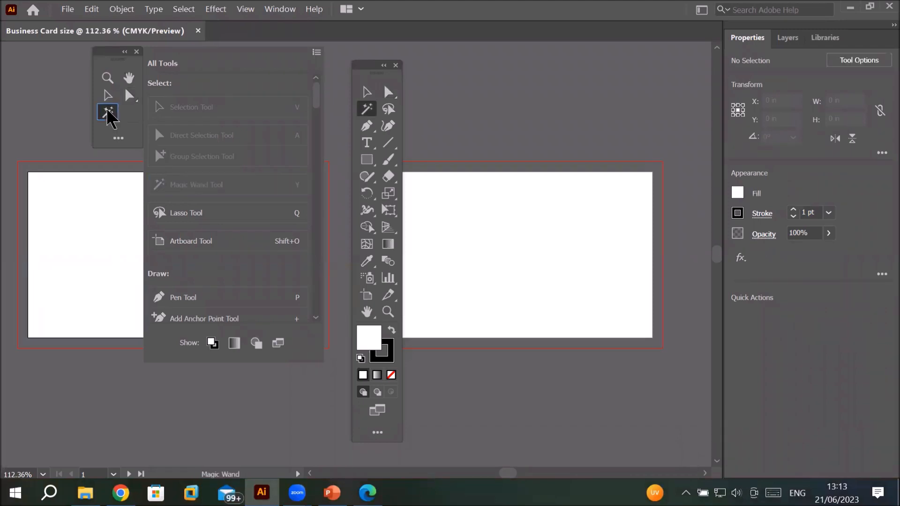
pyautogui.click(370, 156)
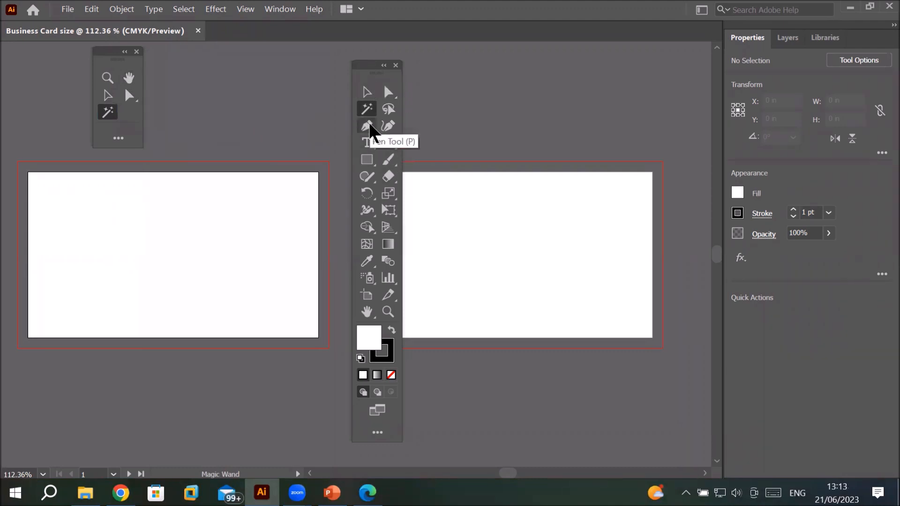
pyautogui.click(396, 66)
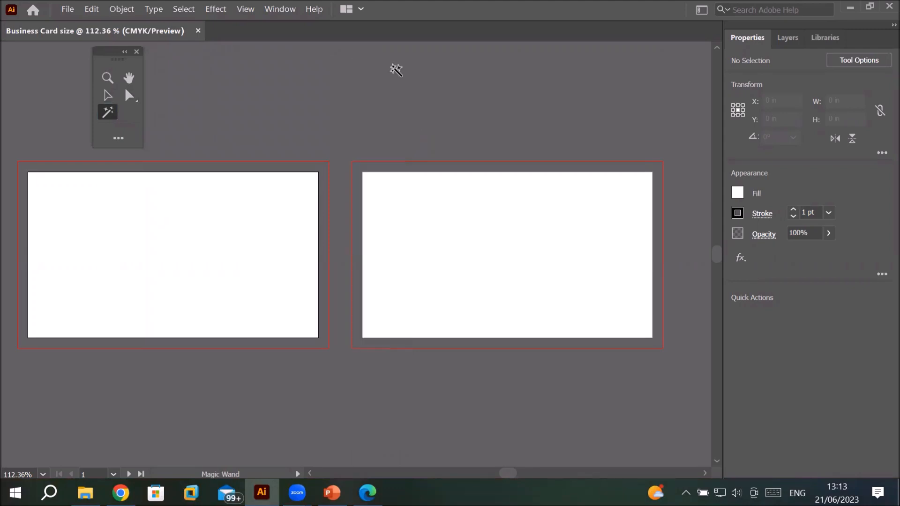
# Step: Add the Pen Tool to the custom toolbar from the tool drawer
pyautogui.click(118, 138)
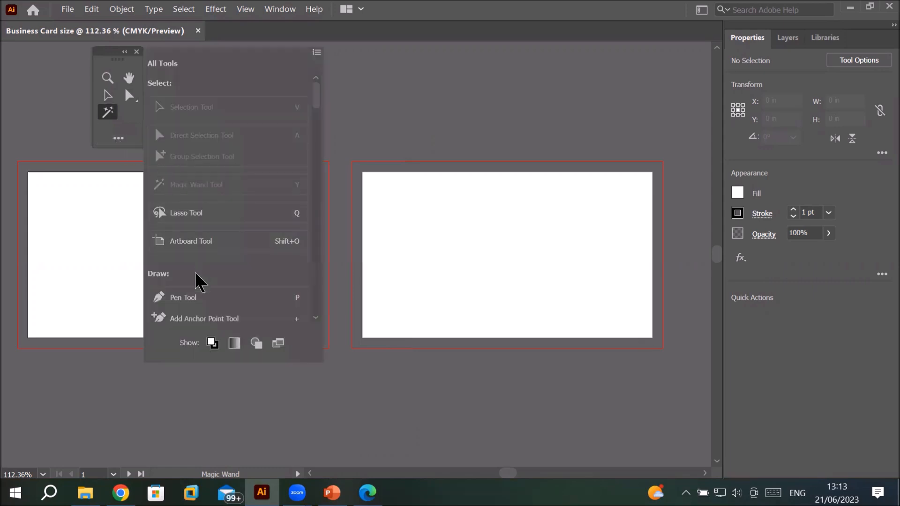
pyautogui.moveTo(185, 299)
pyautogui.mouseDown()
pyautogui.moveTo(153, 227)
pyautogui.moveTo(129, 117)
pyautogui.mouseUp()
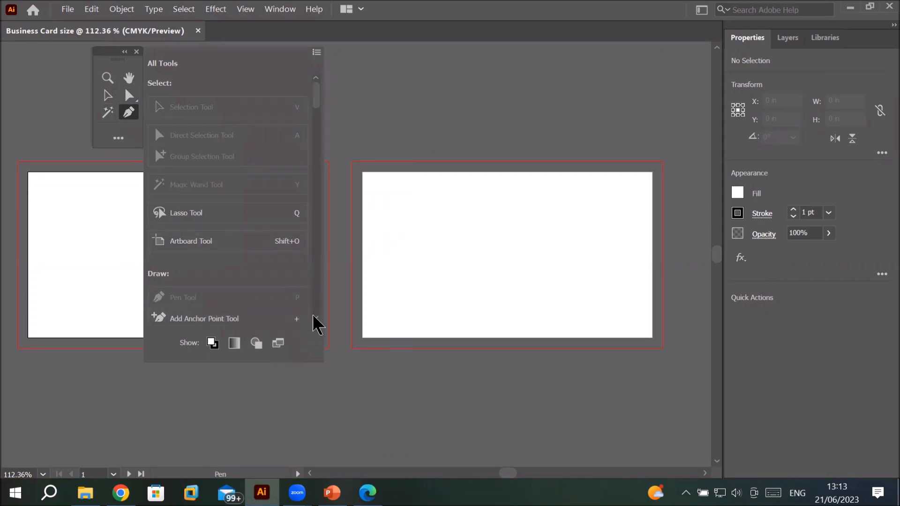
pyautogui.scroll(-3, 315, 318)
pyautogui.scroll(-1, 315, 318)
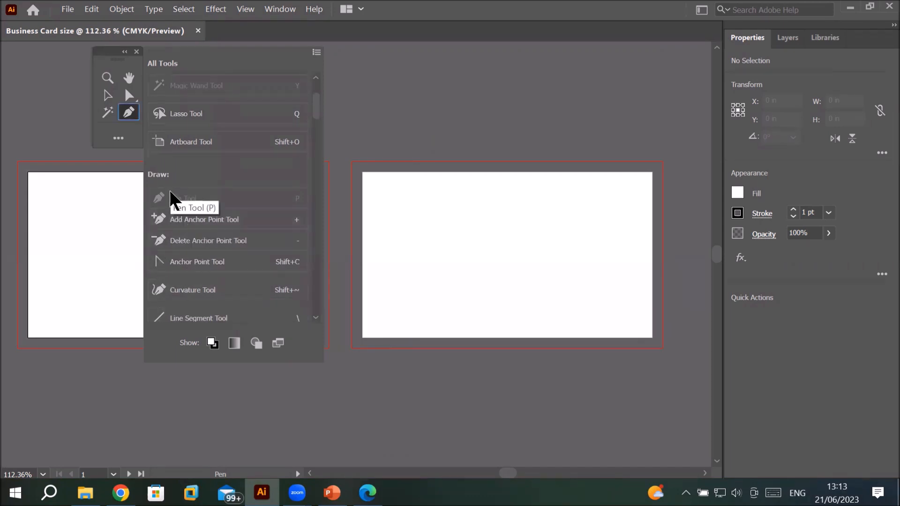
# Step: Group the Delete Anchor Point, Add Anchor Point and Anchor Point tools with the Pen Tool in the custom toolbar
pyautogui.moveTo(178, 241); pyautogui.dragTo(126, 179)
pyautogui.moveTo(120, 137); pyautogui.dragTo(126, 116)
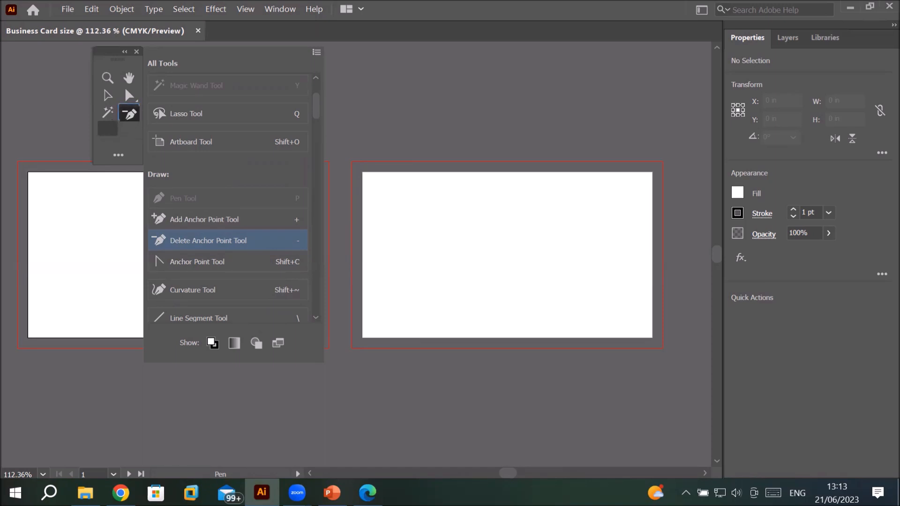
pyautogui.moveTo(180, 224); pyautogui.dragTo(132, 115)
pyautogui.moveTo(176, 274); pyautogui.dragTo(131, 113)
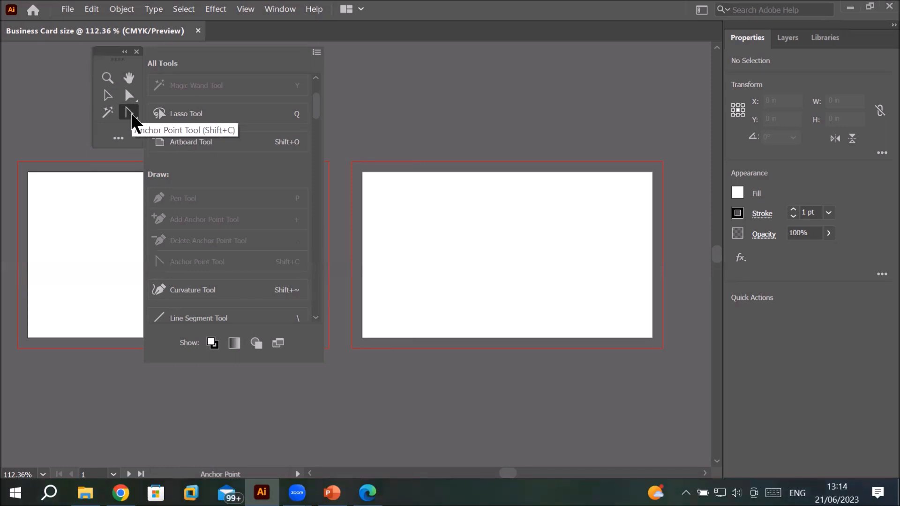
pyautogui.moveTo(132, 117); pyautogui.dragTo(170, 117)
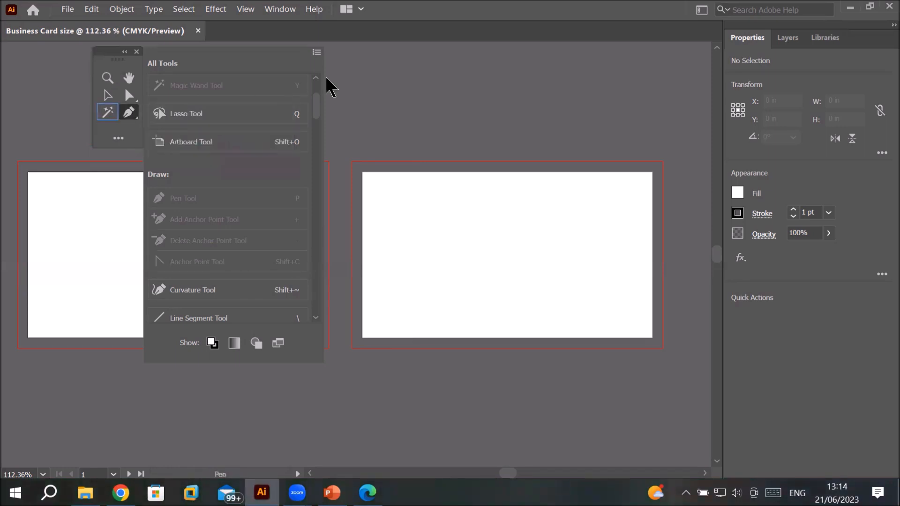
pyautogui.click(398, 74)
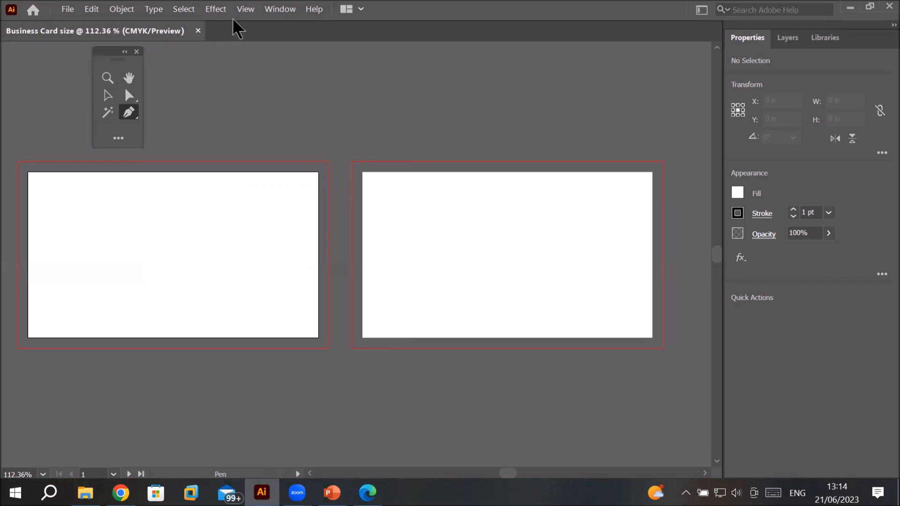
pyautogui.click(121, 140)
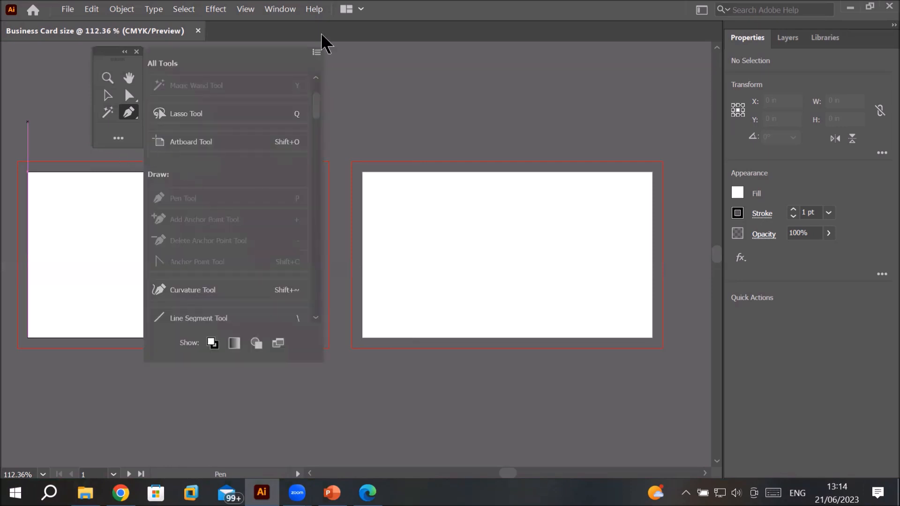
pyautogui.click(317, 52)
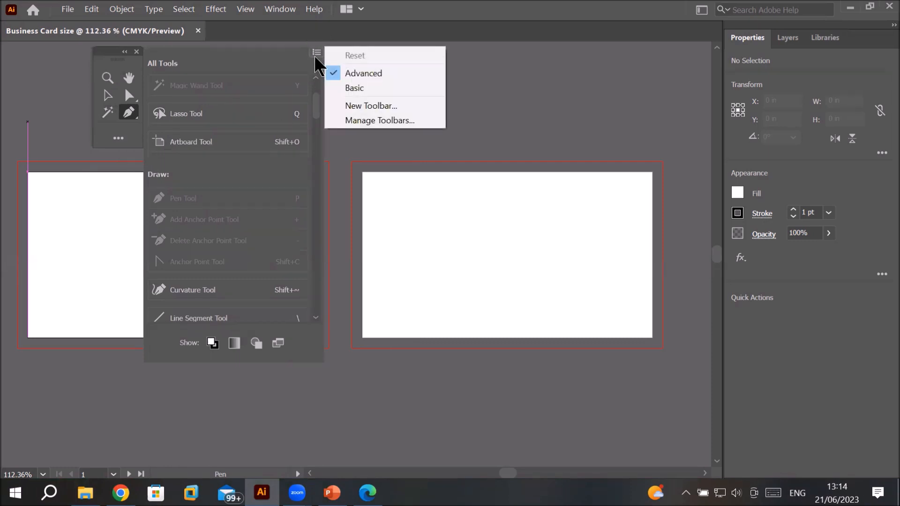
pyautogui.click(380, 203)
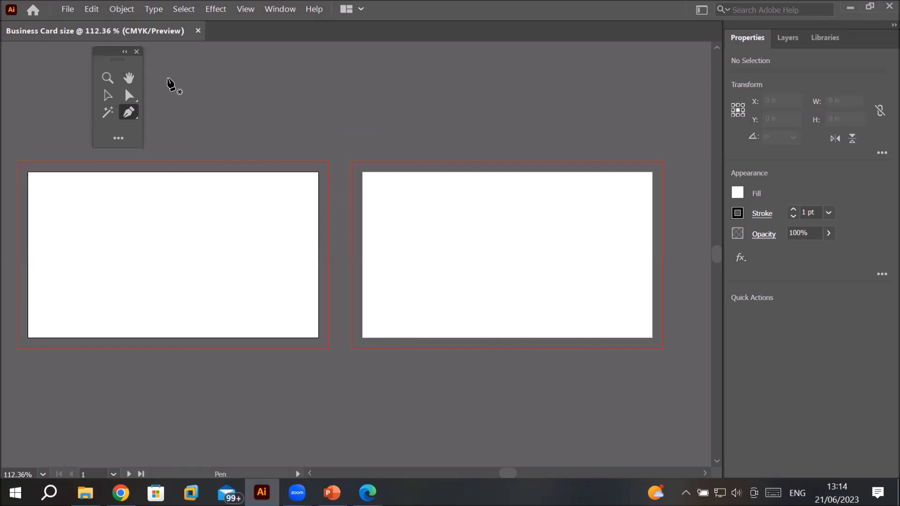
# Step: Create a second new toolbar, naming it with the user's name followed by Tools
pyautogui.click(277, 10)
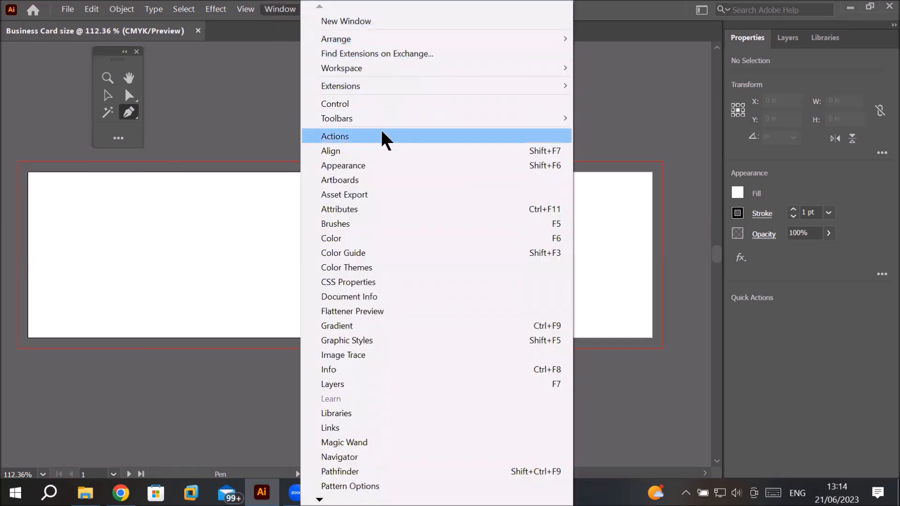
pyautogui.moveTo(397, 121)
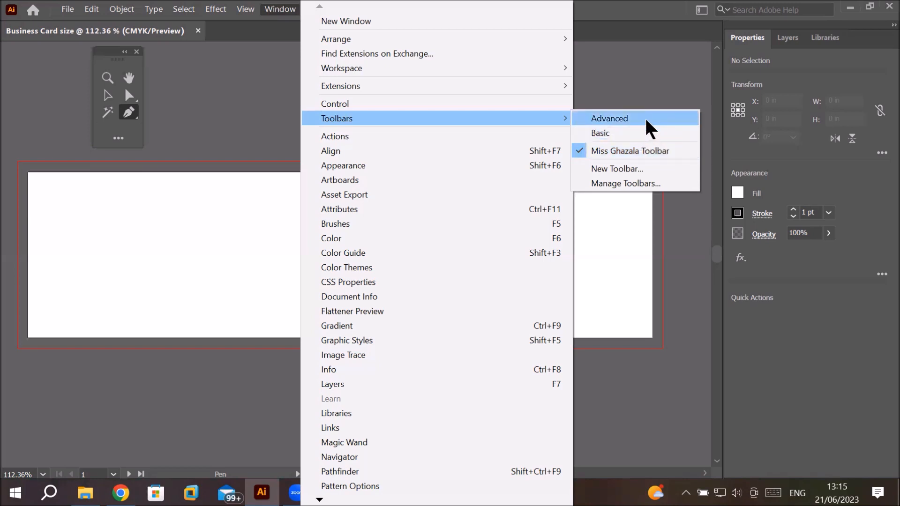
pyautogui.click(631, 168)
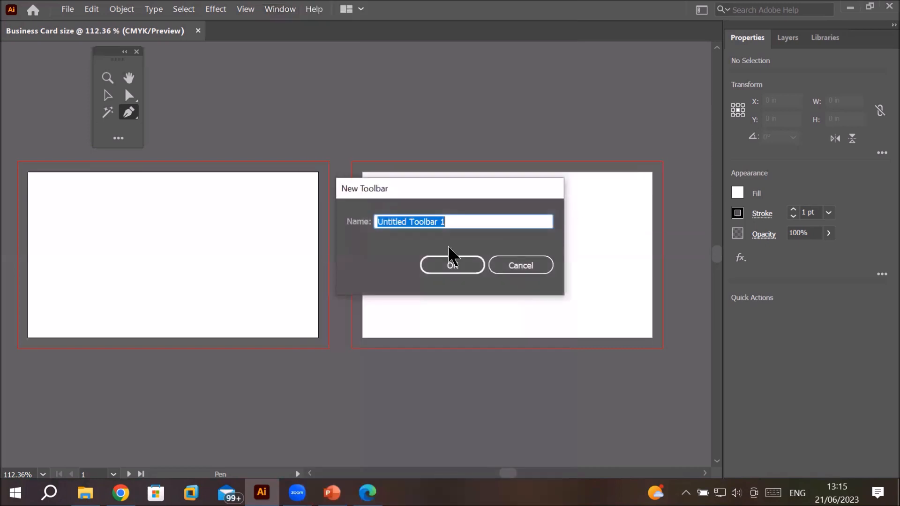
pyautogui.write('Mr ')
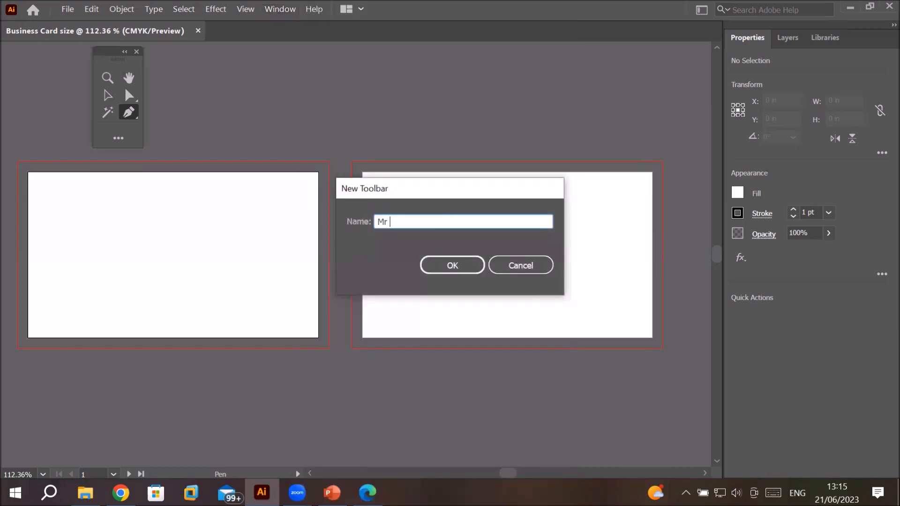
pyautogui.write('Anus Tools')
pyautogui.click(445, 267)
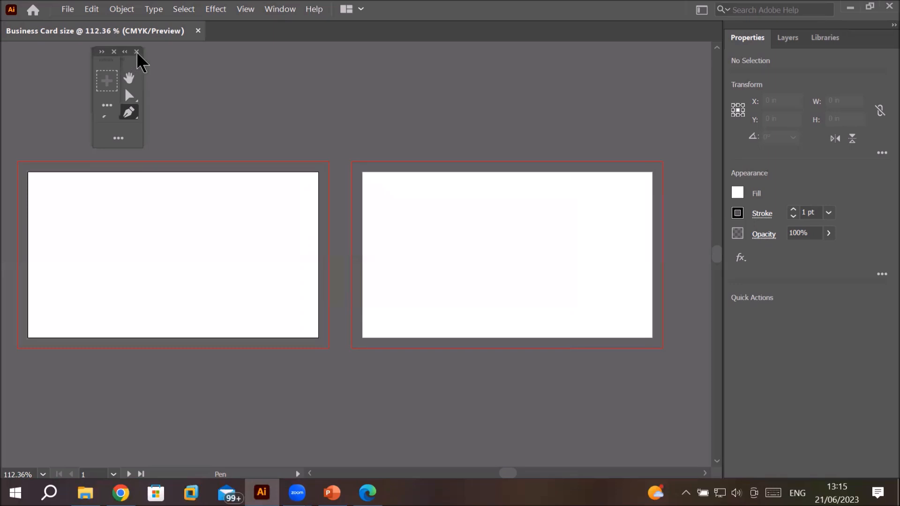
# Step: Separate the two custom toolbars and add the Add Anchor Point Tool and Curvature Tool to the new one
pyautogui.moveTo(100, 51); pyautogui.dragTo(331, 71)
pyautogui.moveTo(103, 52)
pyautogui.mouseDown()
pyautogui.moveTo(64, 65)
pyautogui.moveTo(147, 66)
pyautogui.moveTo(96, 63)
pyautogui.mouseUp()
pyautogui.moveTo(332, 72); pyautogui.dragTo(273, 73)
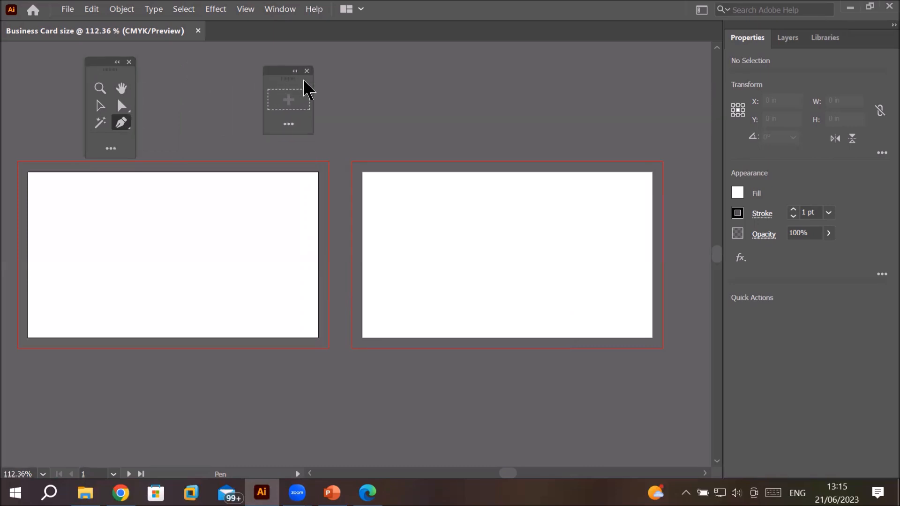
pyautogui.click(288, 125)
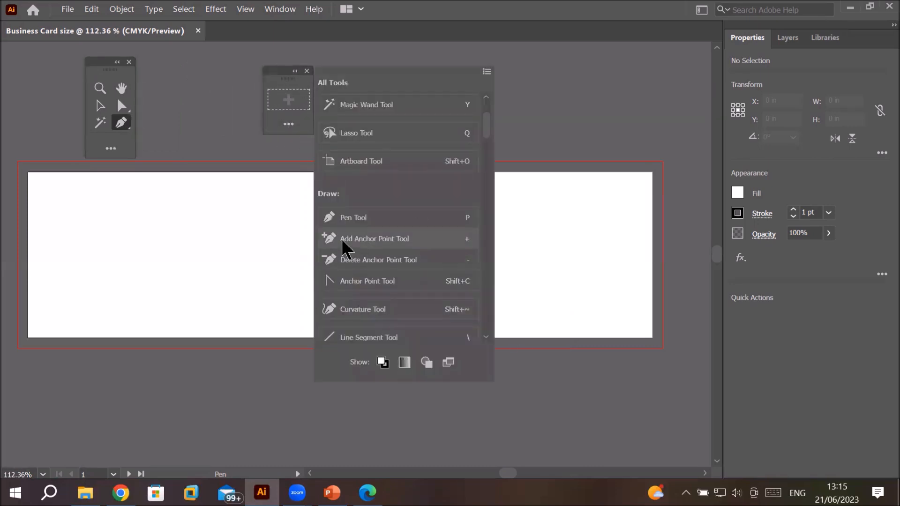
pyautogui.moveTo(342, 241); pyautogui.dragTo(289, 101)
pyautogui.moveTo(370, 310)
pyautogui.mouseDown()
pyautogui.moveTo(294, 114)
pyautogui.moveTo(299, 97)
pyautogui.mouseUp()
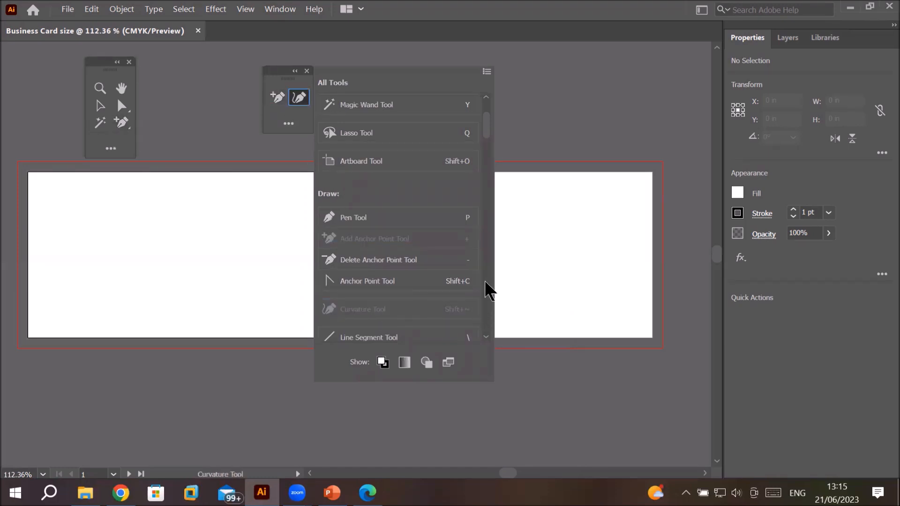
# Step: Add the Rounded Rectangle Tool and Flare Tool to the new toolbar
pyautogui.scroll(-5, 489, 288)
pyautogui.moveTo(372, 228); pyautogui.dragTo(281, 114)
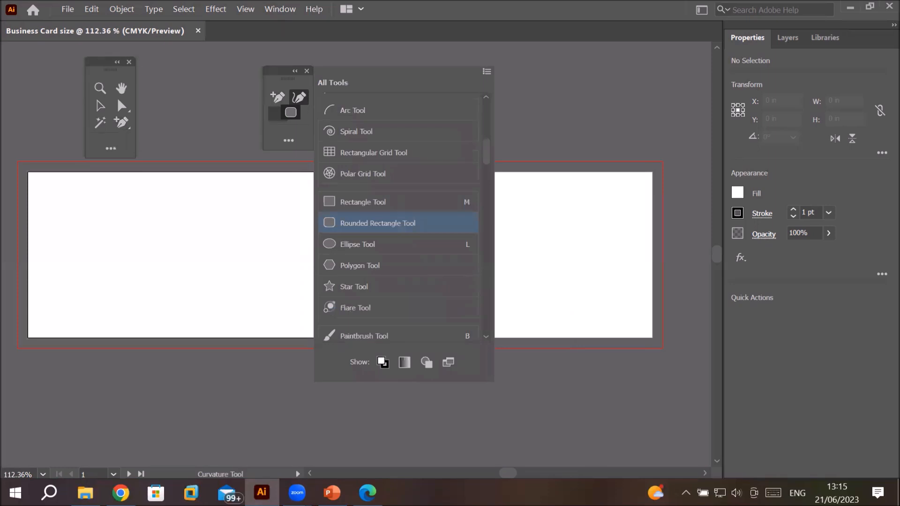
pyautogui.moveTo(396, 309); pyautogui.dragTo(300, 114)
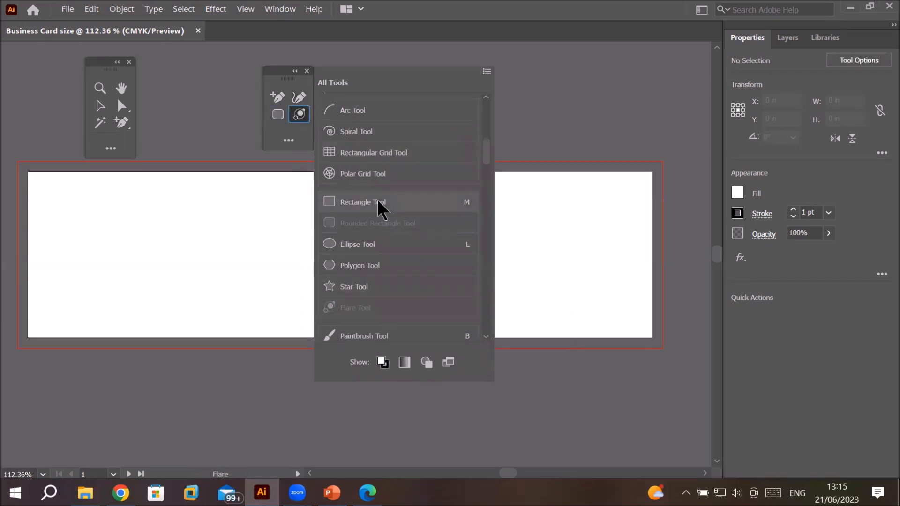
# Step: Close the tool drawer and both custom toolbars
pyautogui.click(556, 74)
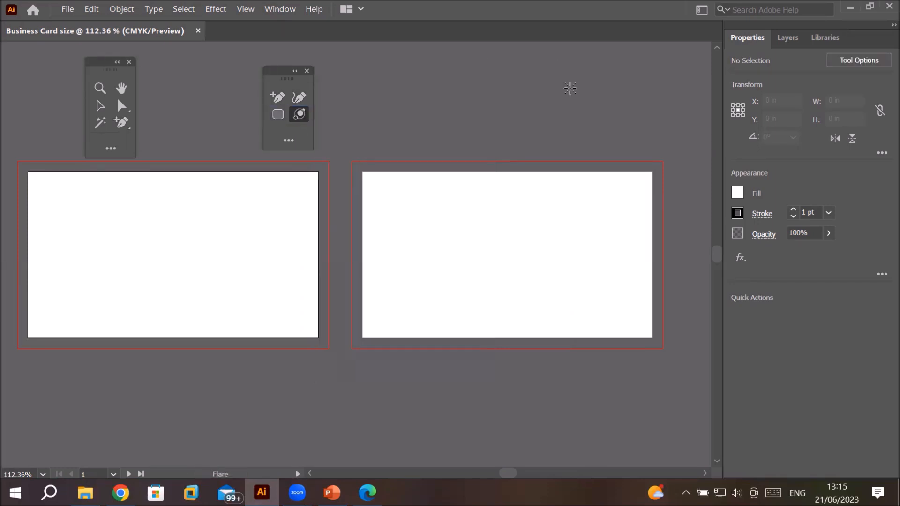
pyautogui.click(307, 71)
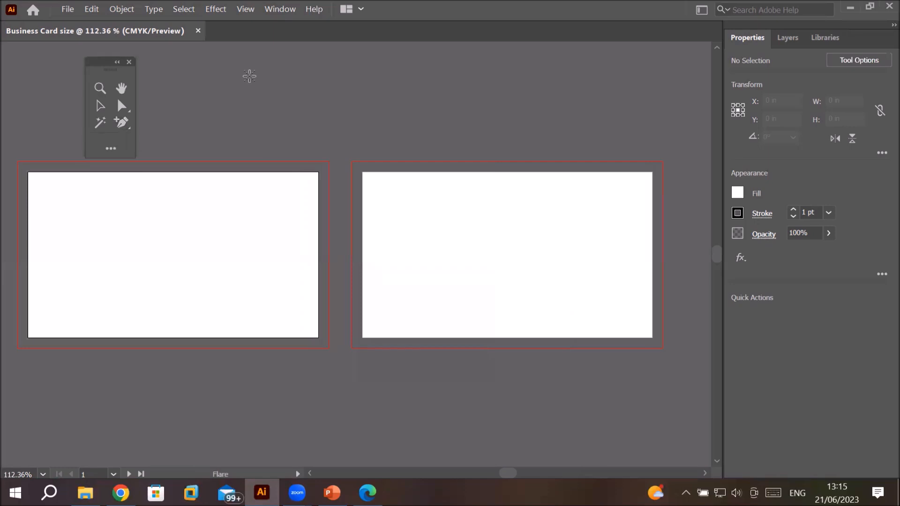
pyautogui.click(129, 62)
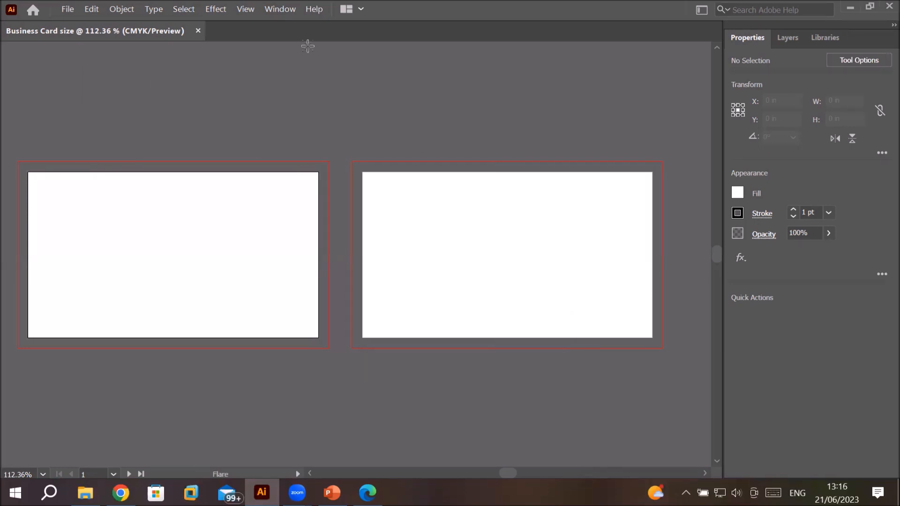
pyautogui.click(282, 10)
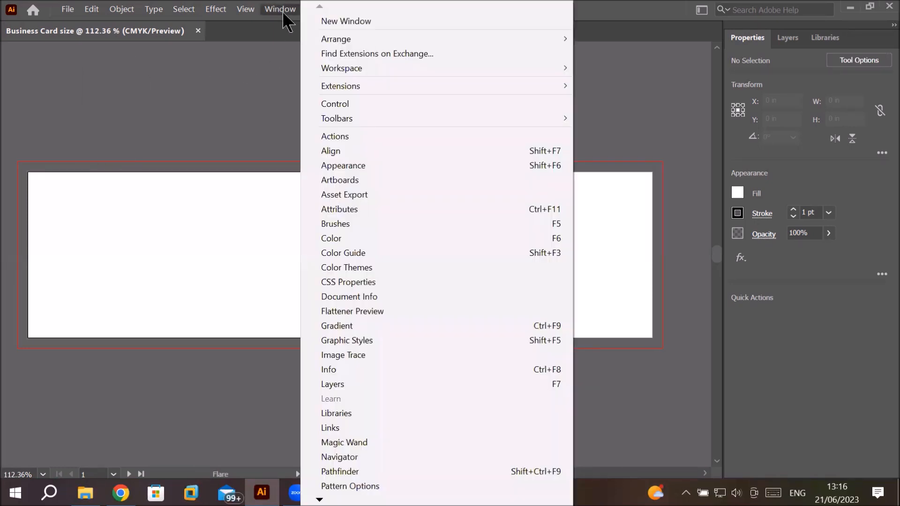
pyautogui.moveTo(484, 116)
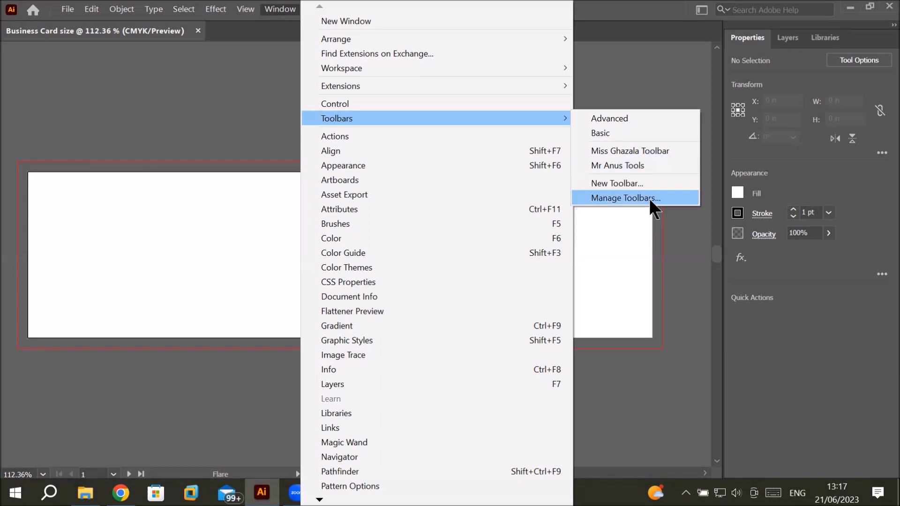
pyautogui.click(693, 296)
pyautogui.click(693, 296)
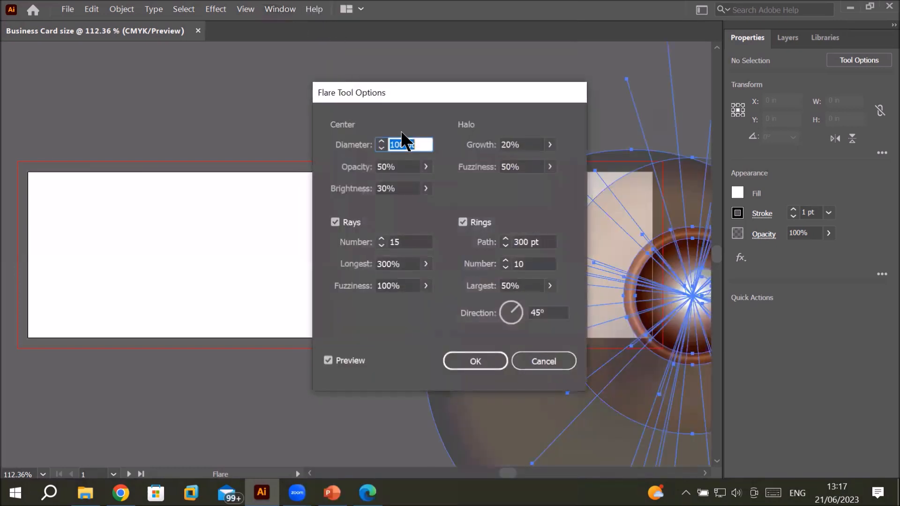
pyautogui.click(527, 362)
# Step: Show the Advanced toolbar and move it to the upper-left beside the artboards
pyautogui.click(294, 14)
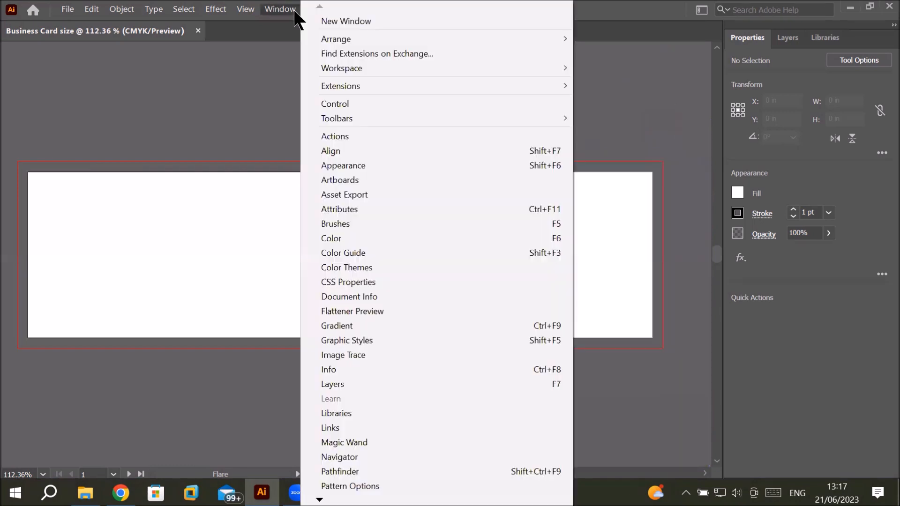
pyautogui.moveTo(486, 89)
pyautogui.moveTo(498, 117)
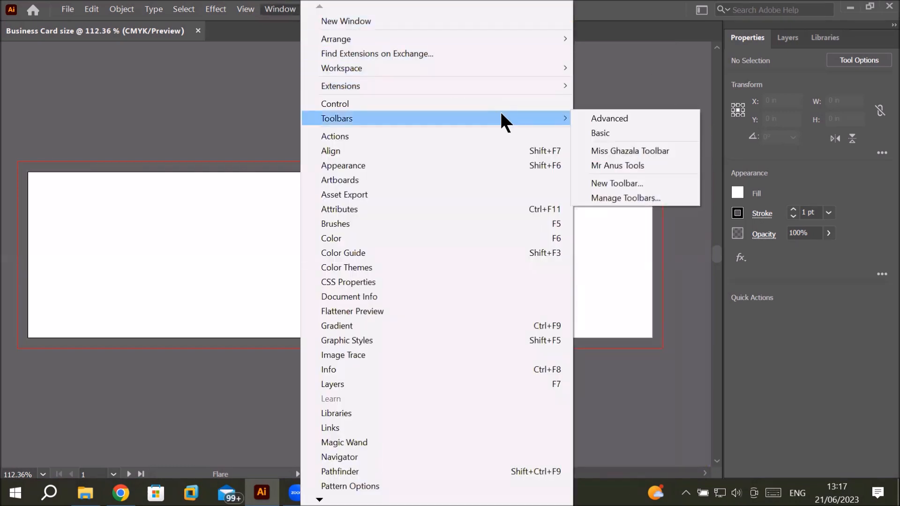
pyautogui.click(609, 119)
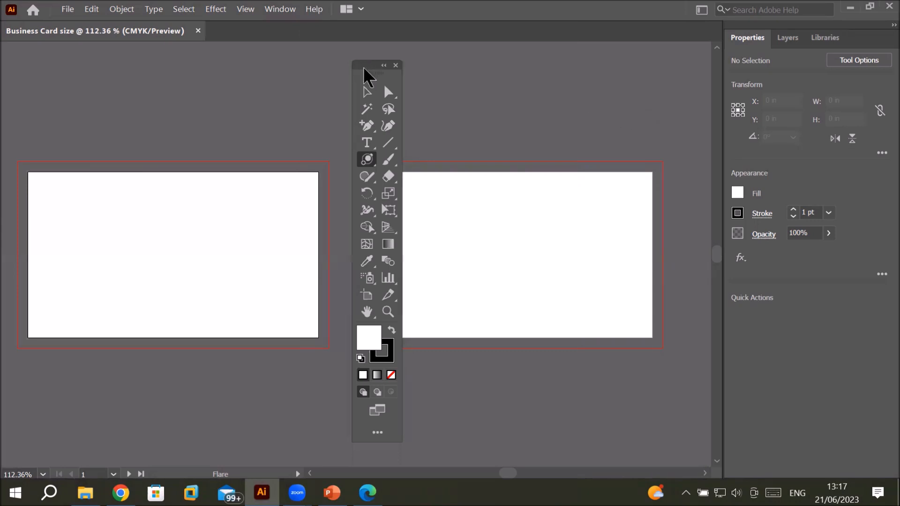
pyautogui.moveTo(364, 68); pyautogui.dragTo(81, 48)
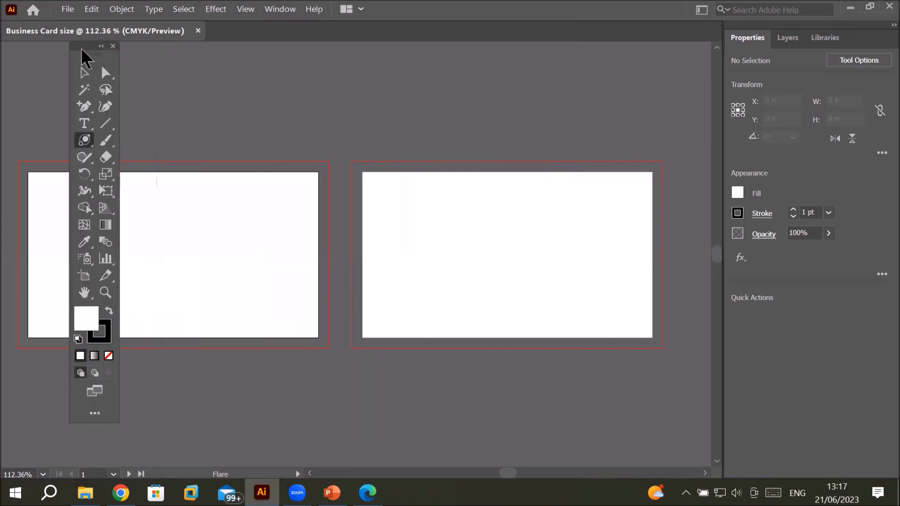
# Step: Delete both custom toolbars through the Manage Toolbars dialog and confirm
pyautogui.click(94, 414)
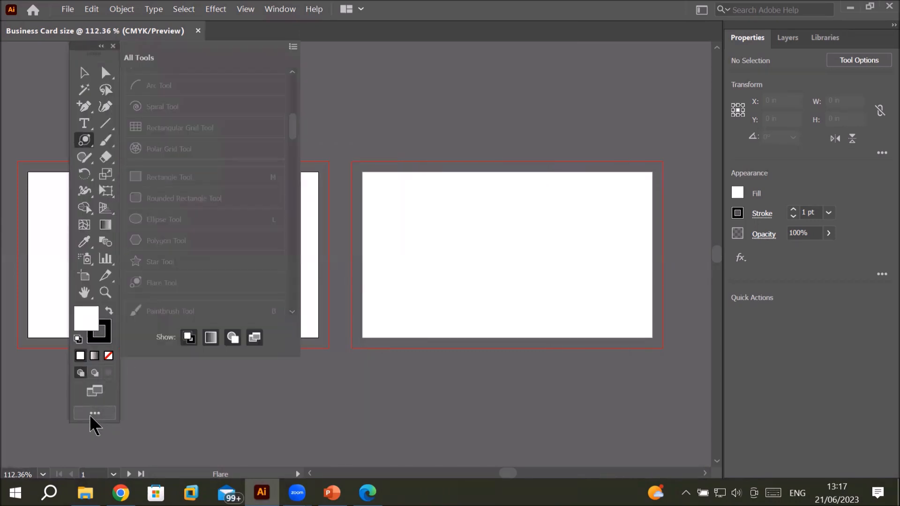
pyautogui.click(293, 46)
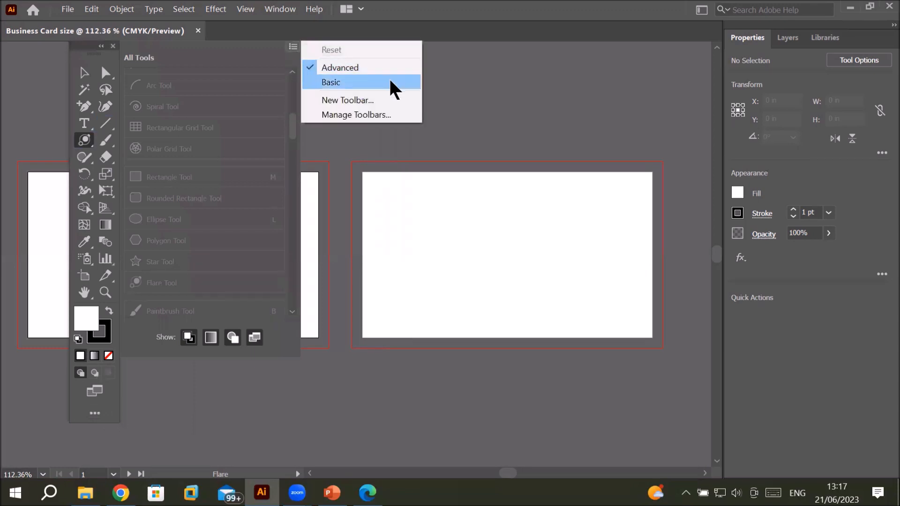
pyautogui.click(361, 114)
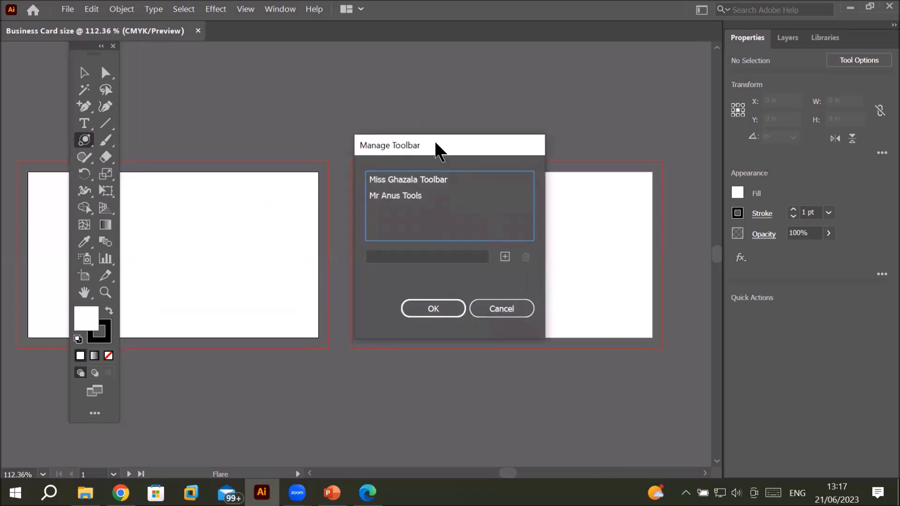
pyautogui.moveTo(428, 149); pyautogui.dragTo(311, 70)
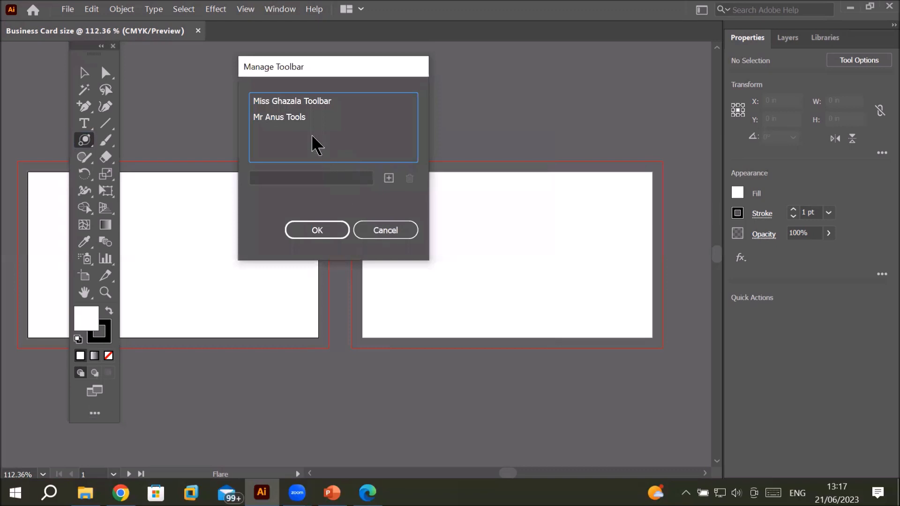
pyautogui.click(300, 101)
pyautogui.click(407, 178)
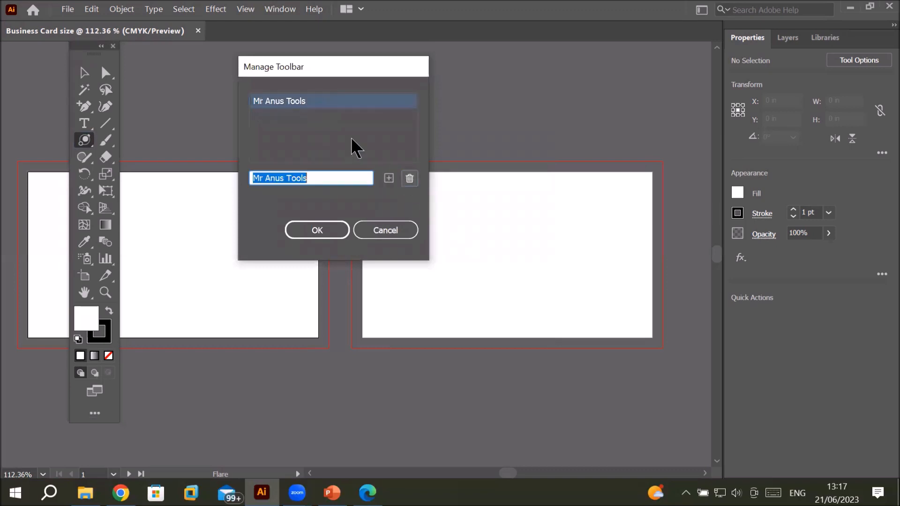
pyautogui.click(281, 102)
pyautogui.click(412, 178)
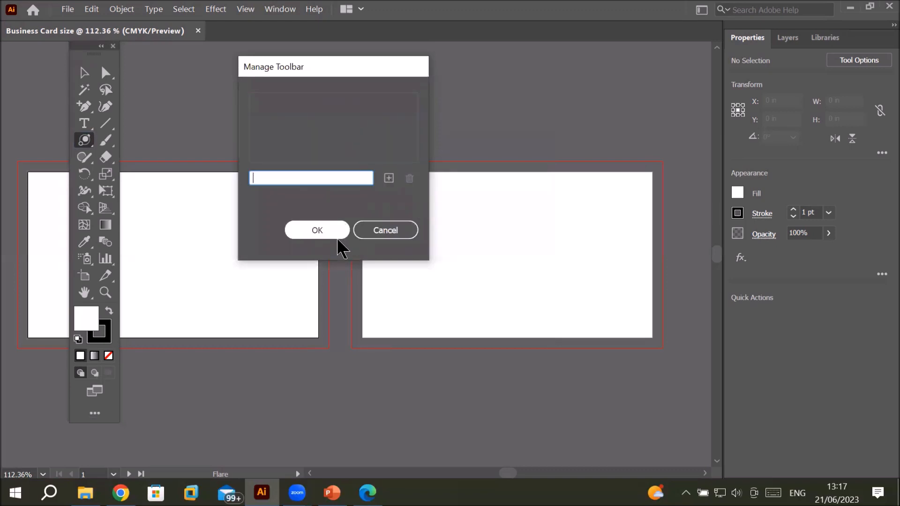
pyautogui.click(326, 230)
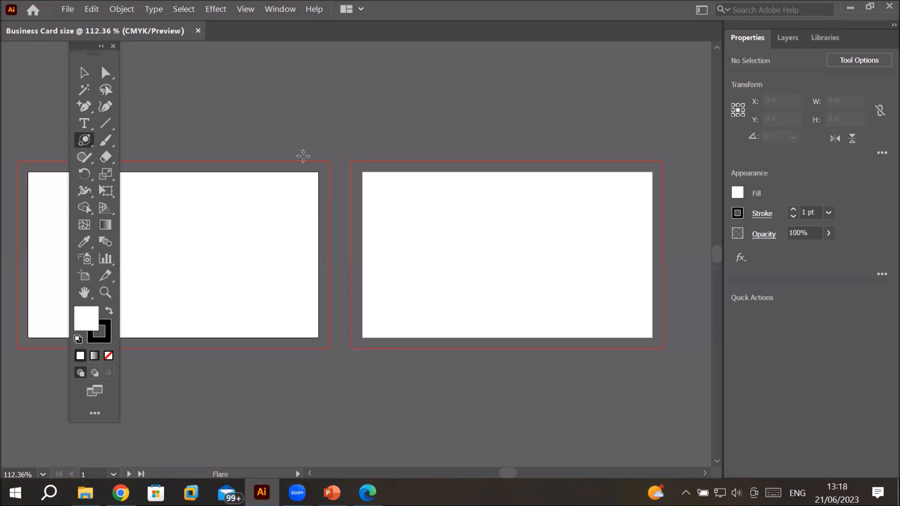
pyautogui.click(67, 10)
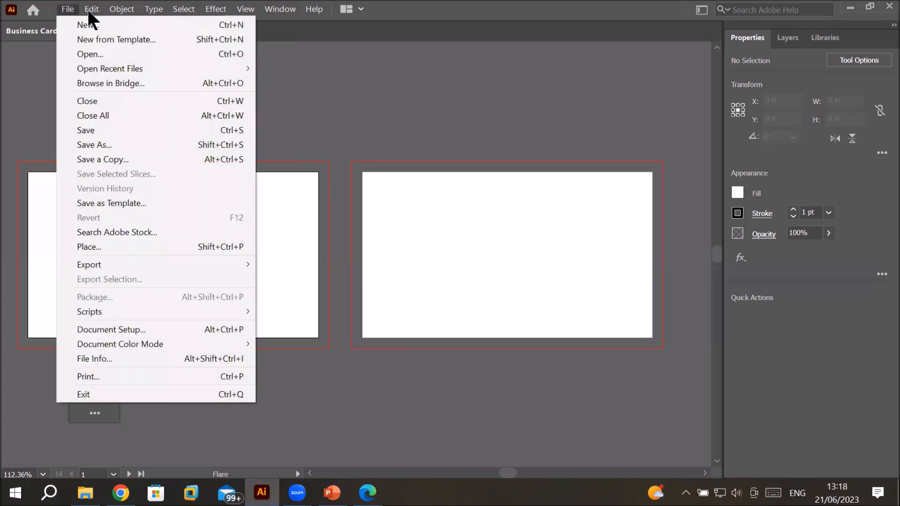
pyautogui.click(112, 10)
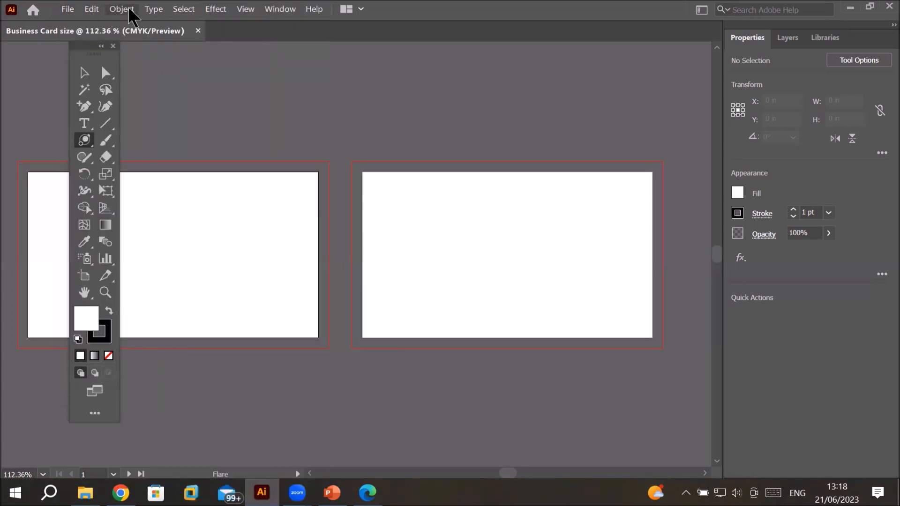
pyautogui.click(146, 10)
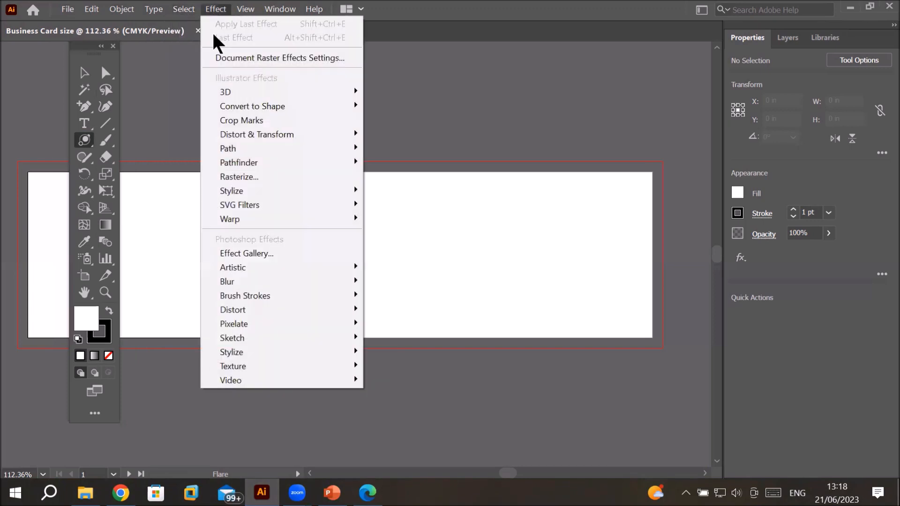
pyautogui.click(151, 121)
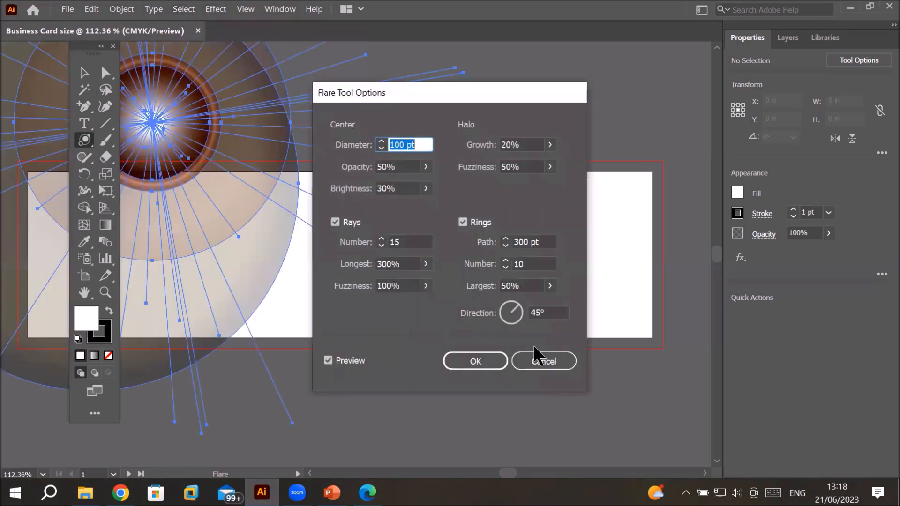
pyautogui.click(535, 357)
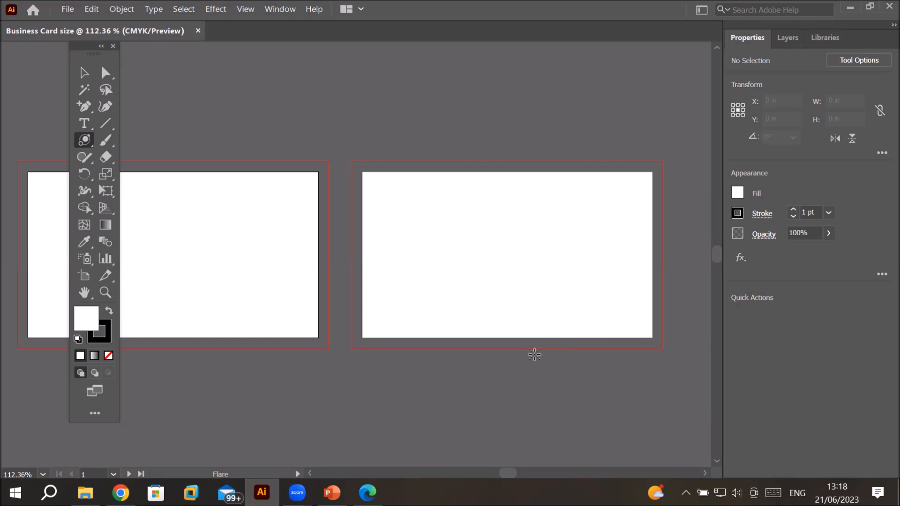
# Step: Open the Appearance panel and dock it as a collapsed icon beside the Properties panel group
pyautogui.click(284, 10)
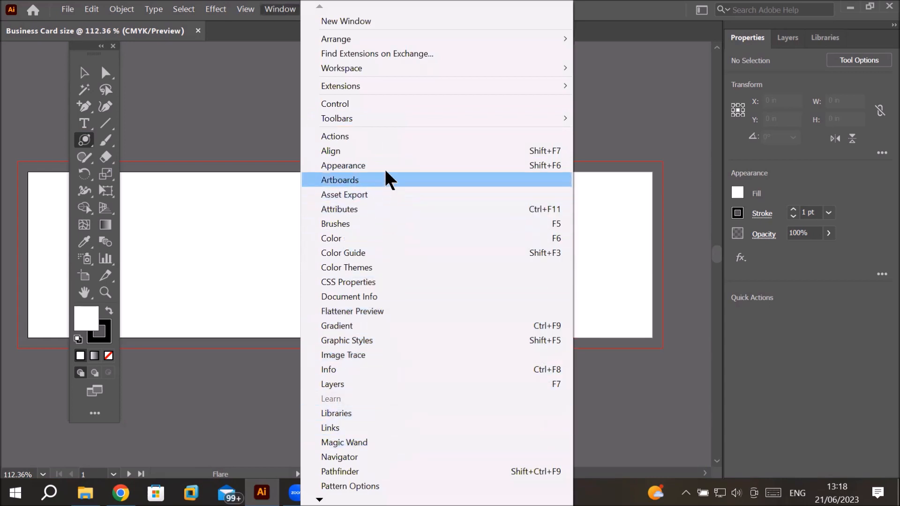
pyautogui.click(361, 165)
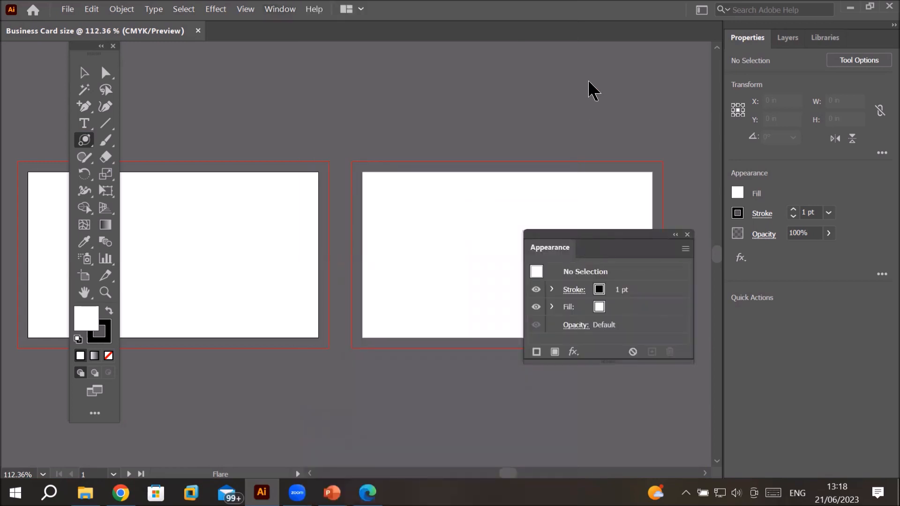
pyautogui.moveTo(603, 231); pyautogui.dragTo(823, 37)
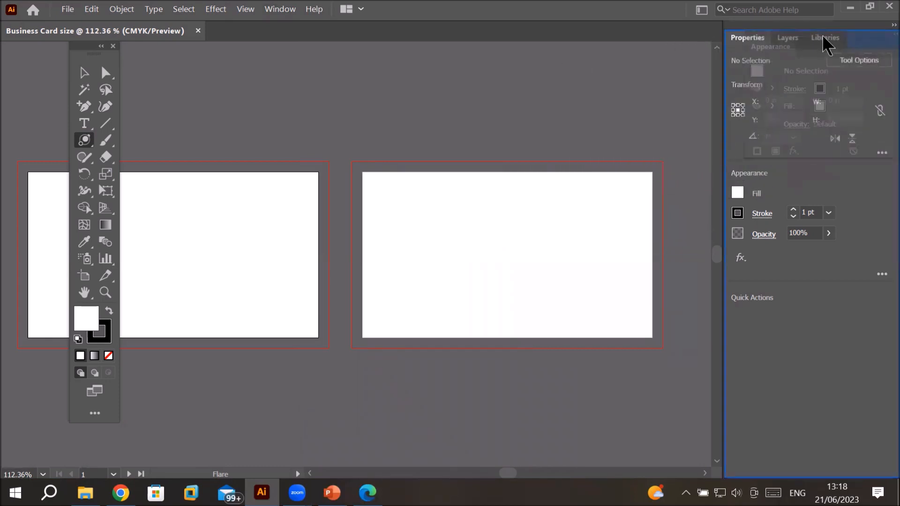
pyautogui.moveTo(822, 34); pyautogui.dragTo(706, 50)
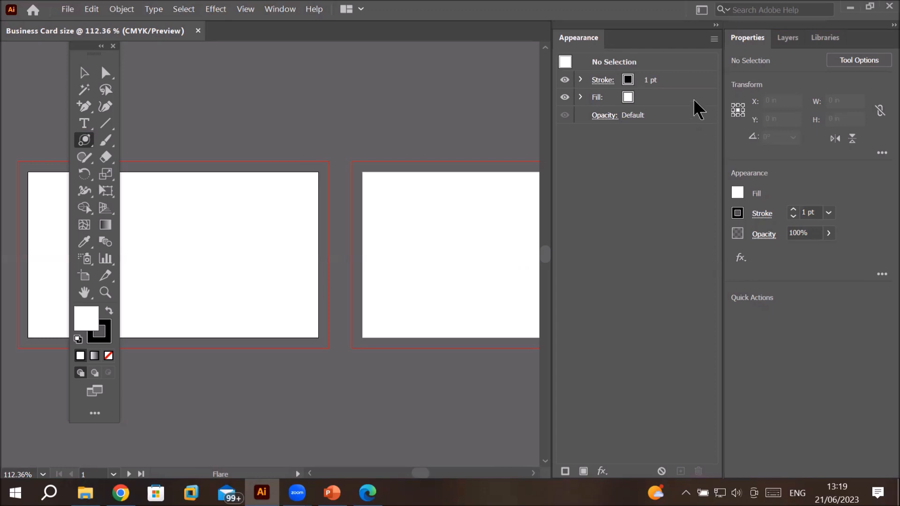
pyautogui.click(716, 25)
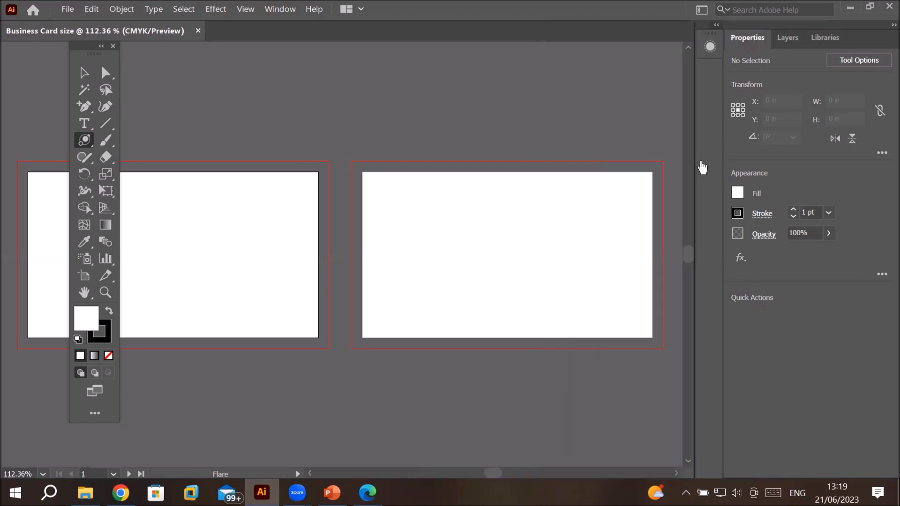
# Step: Collapse the Properties, Layers and Libraries panels to icons and toggle the Appearance panel open and closed
pyautogui.click(889, 26)
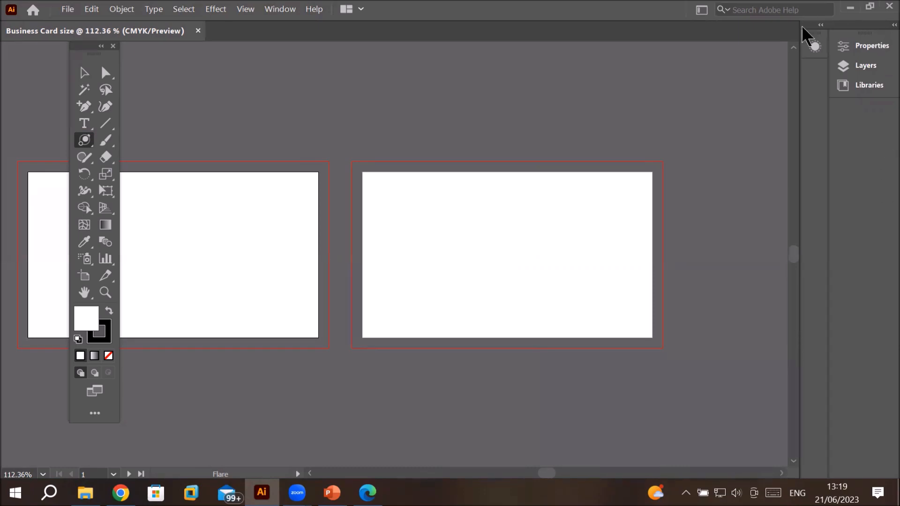
pyautogui.click(816, 47)
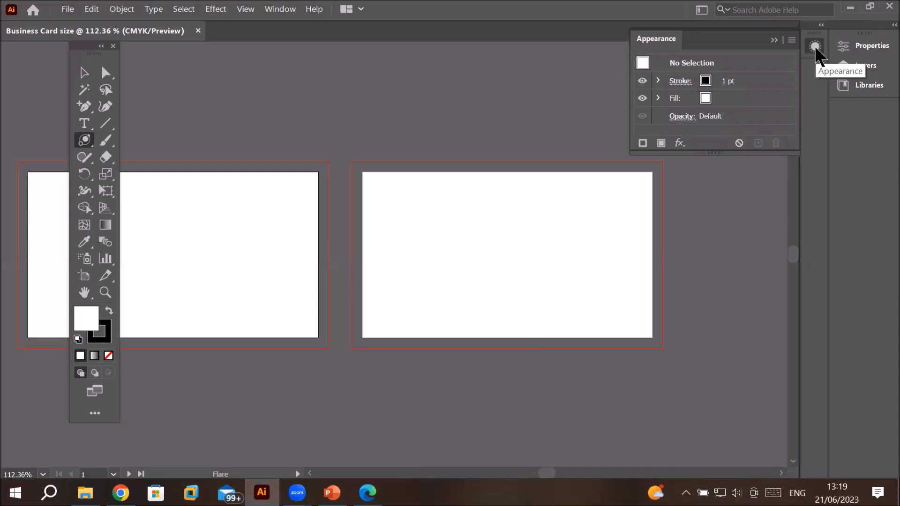
pyautogui.click(815, 47)
pyautogui.click(816, 46)
pyautogui.click(816, 46)
# Step: Open the Gradient panel and dock it as an icon beneath the Appearance panel icon
pyautogui.click(287, 10)
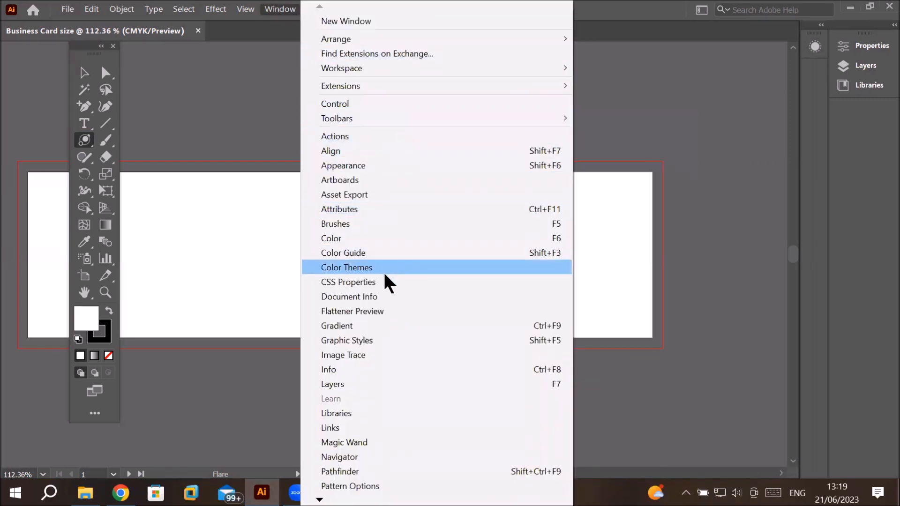
pyautogui.click(378, 325)
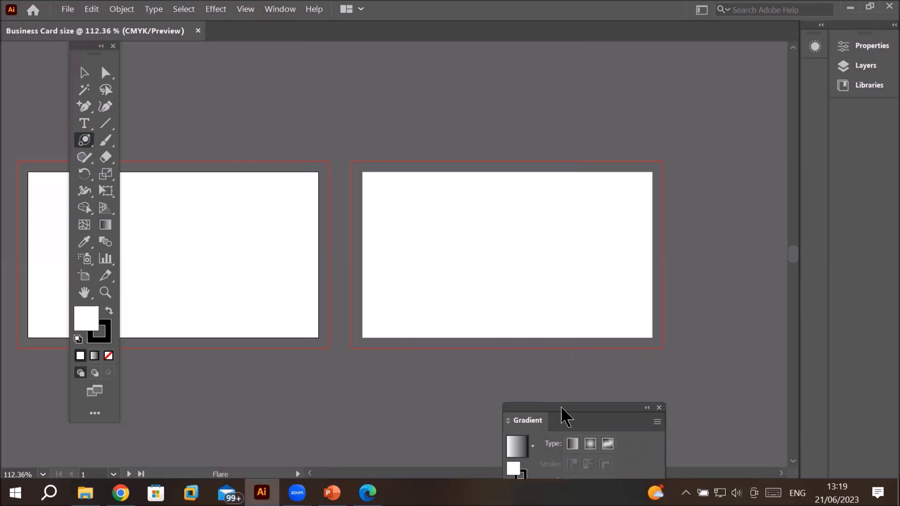
pyautogui.moveTo(566, 415); pyautogui.dragTo(593, 133)
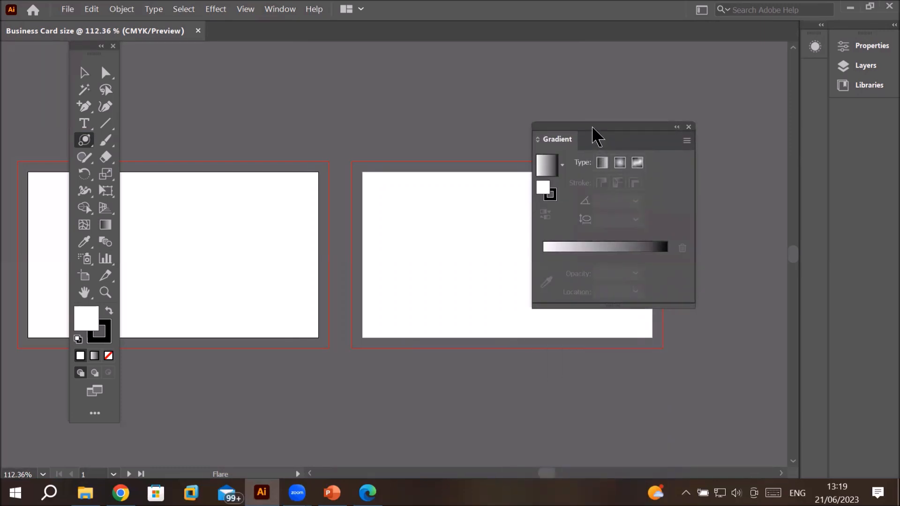
pyautogui.moveTo(593, 127); pyautogui.dragTo(815, 79)
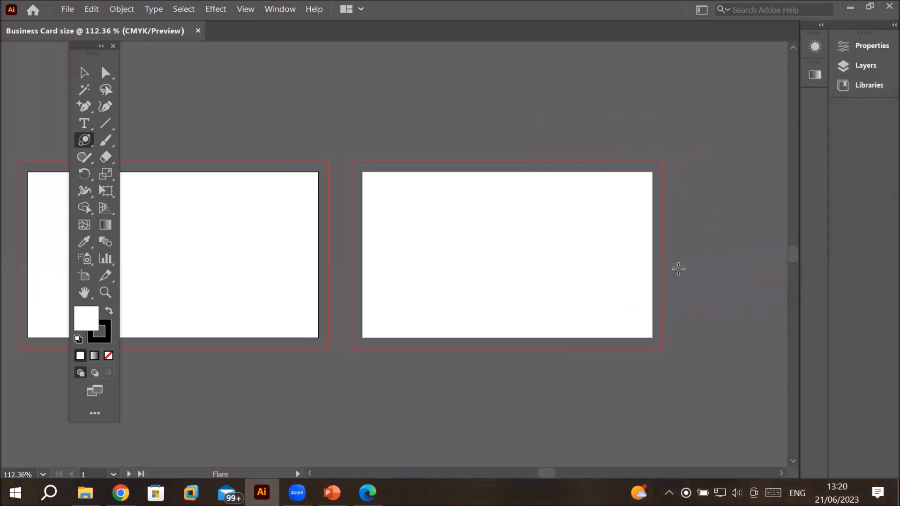
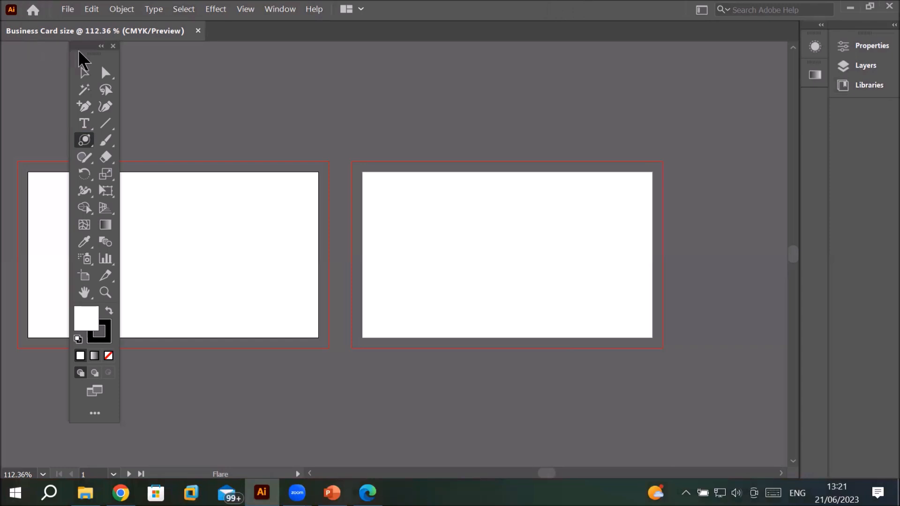
# Step: Move the floating toolbar beside the panel dock and switch the shape tool to the Rectangle Tool
pyautogui.moveTo(85, 52); pyautogui.dragTo(722, 51)
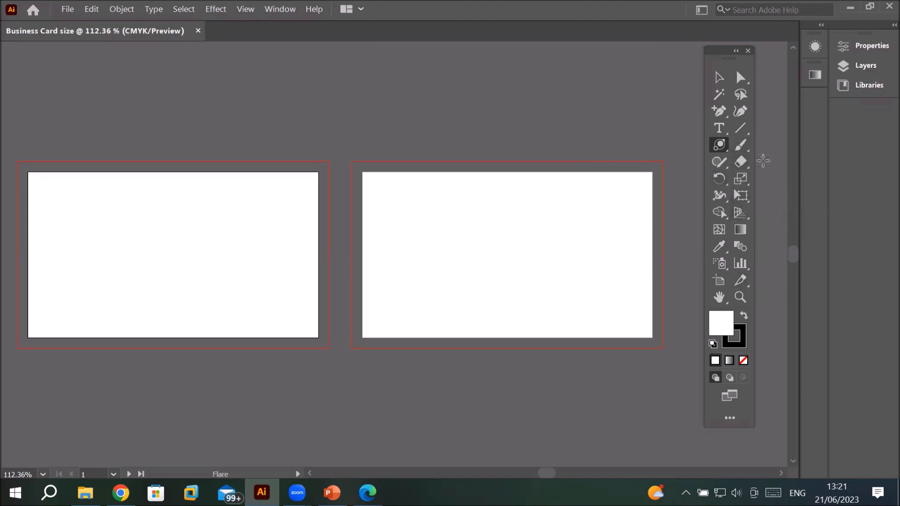
pyautogui.click(721, 148)
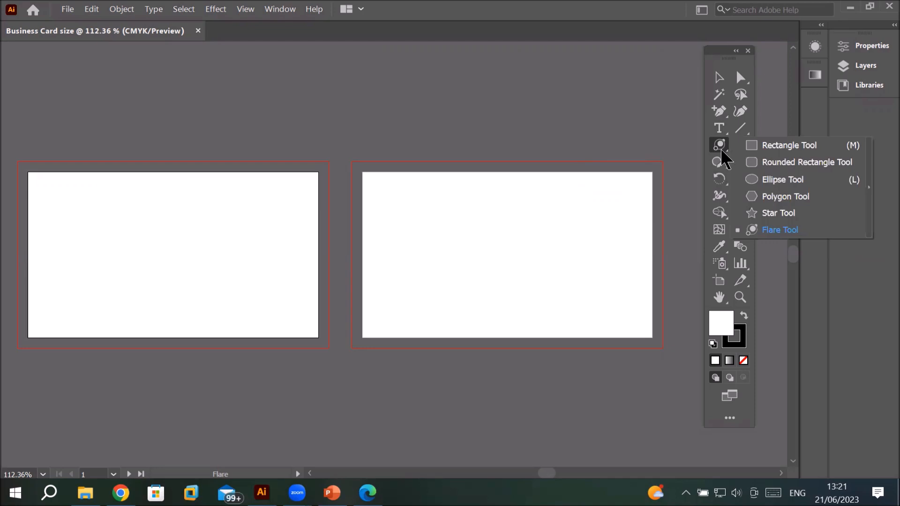
pyautogui.click(775, 146)
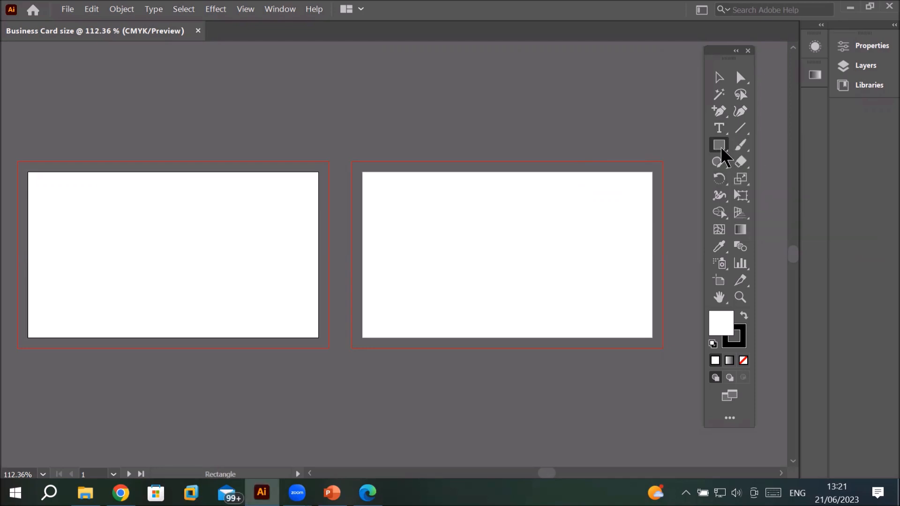
pyautogui.click(720, 147)
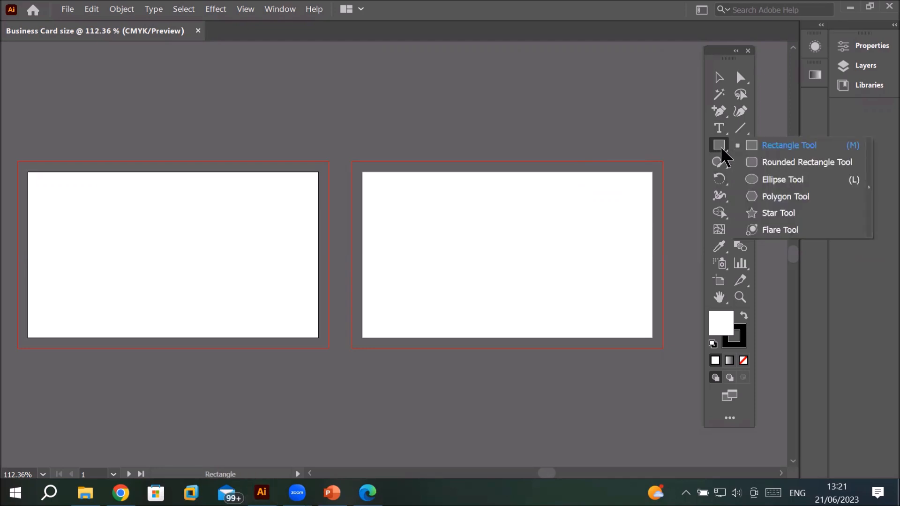
pyautogui.click(796, 145)
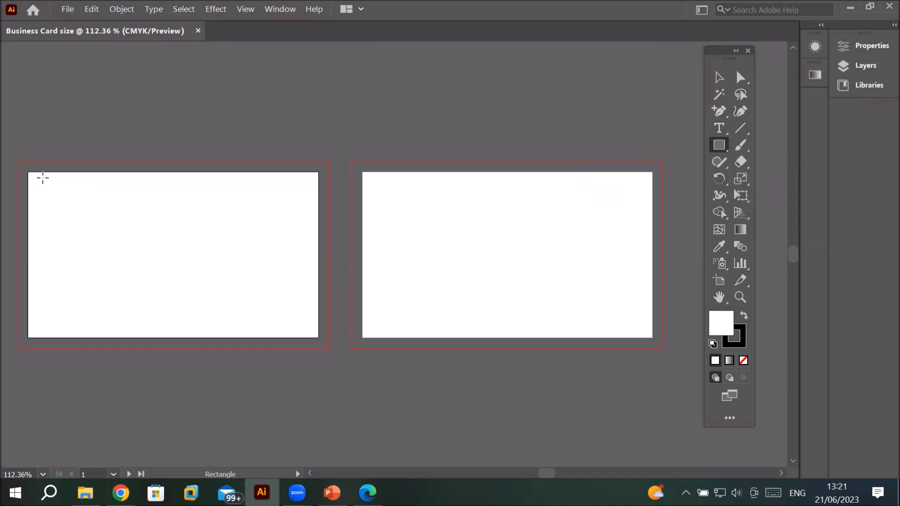
# Step: Draw a rectangle covering the first artboard and stretch its top edge upward
pyautogui.moveTo(29, 175); pyautogui.dragTo(318, 338)
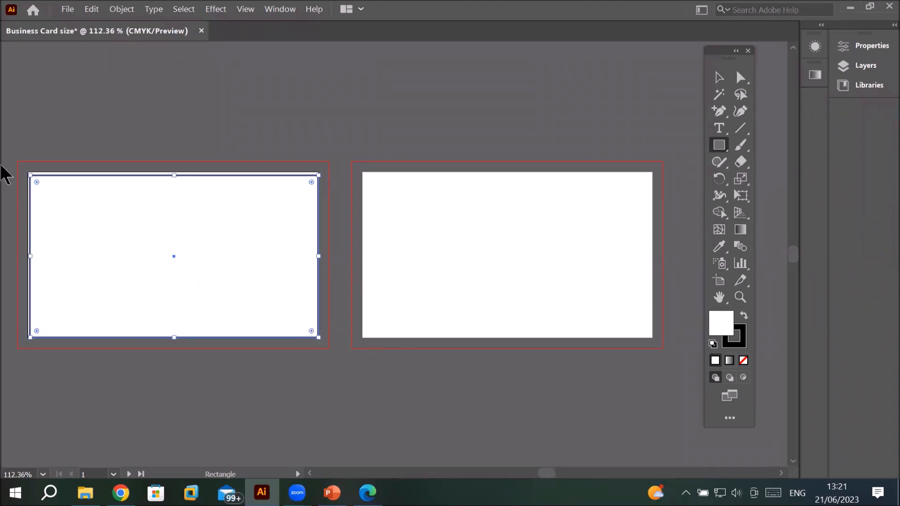
pyautogui.scroll(2, 6, 179)
pyautogui.scroll(1, 16, 254)
pyautogui.scroll(-4, 21, 251)
pyautogui.scroll(-1, 23, 252)
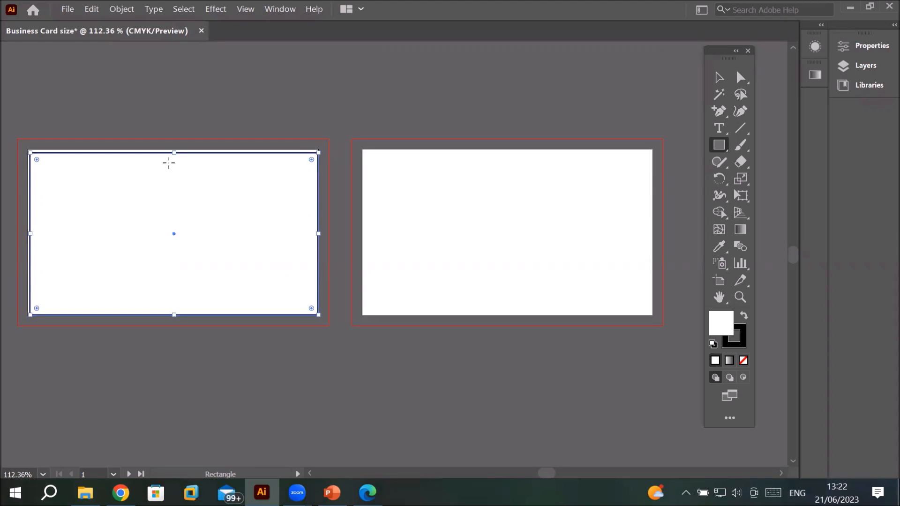
pyautogui.moveTo(179, 152); pyautogui.dragTo(174, 64)
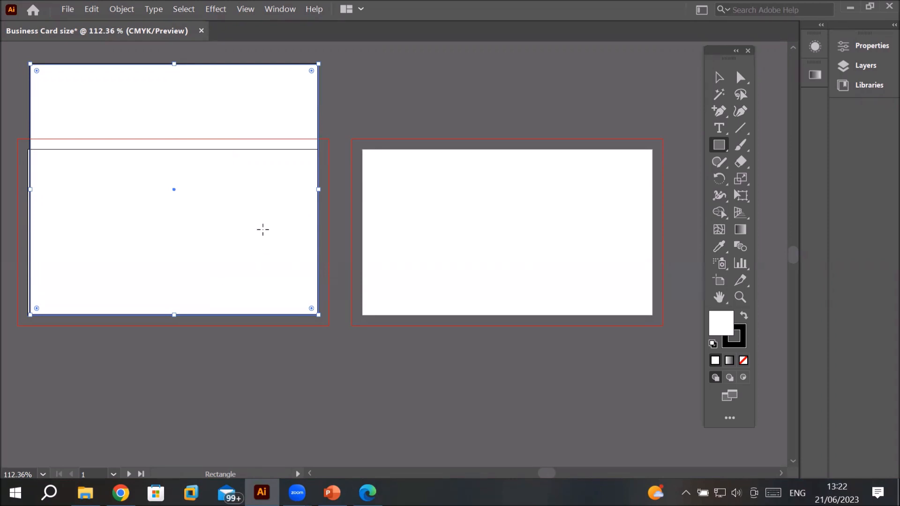
# Step: Show the rulers
pyautogui.click(245, 11)
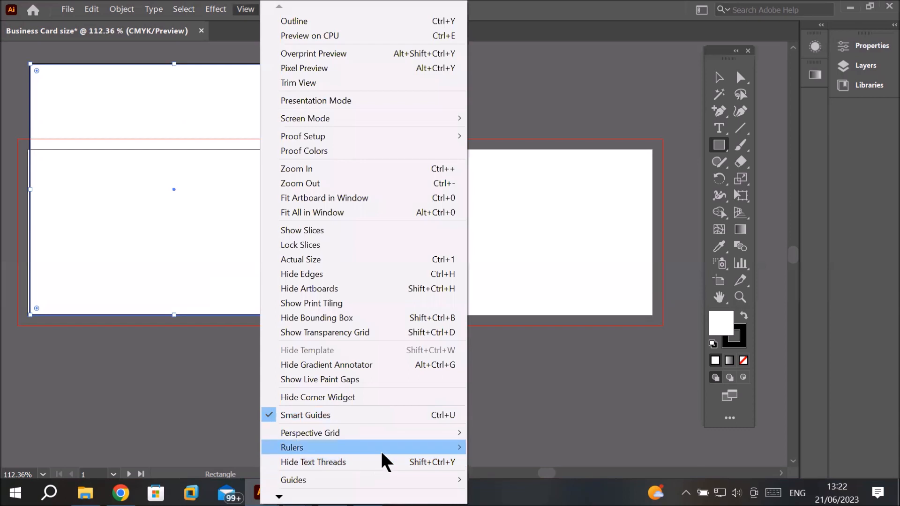
pyautogui.moveTo(387, 449)
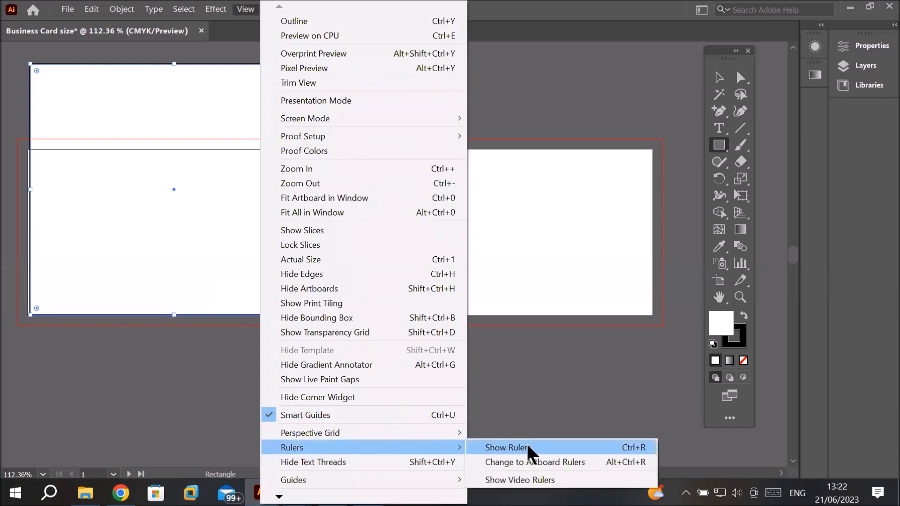
pyautogui.click(527, 449)
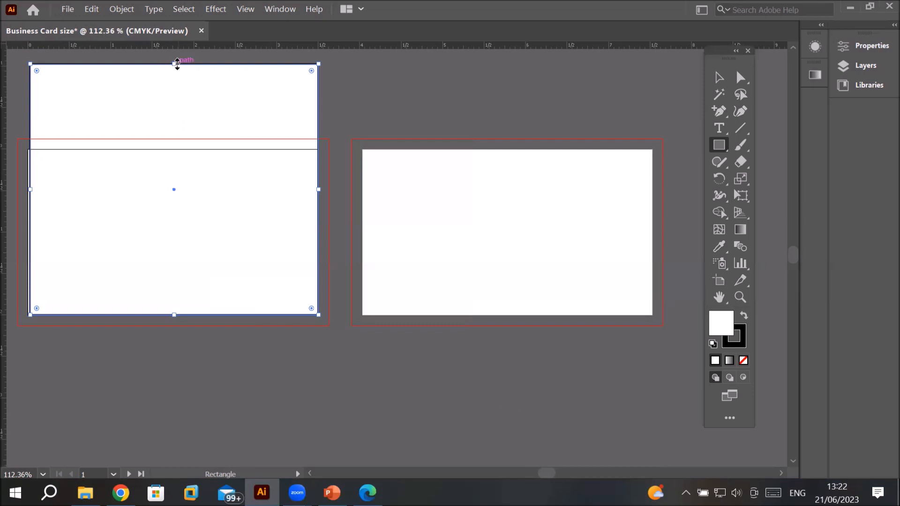
# Step: Resize the rectangle into a horizontal band about 3.47 in wide and 0.94 in high across the first artboard
pyautogui.moveTo(177, 64); pyautogui.dragTo(171, 193)
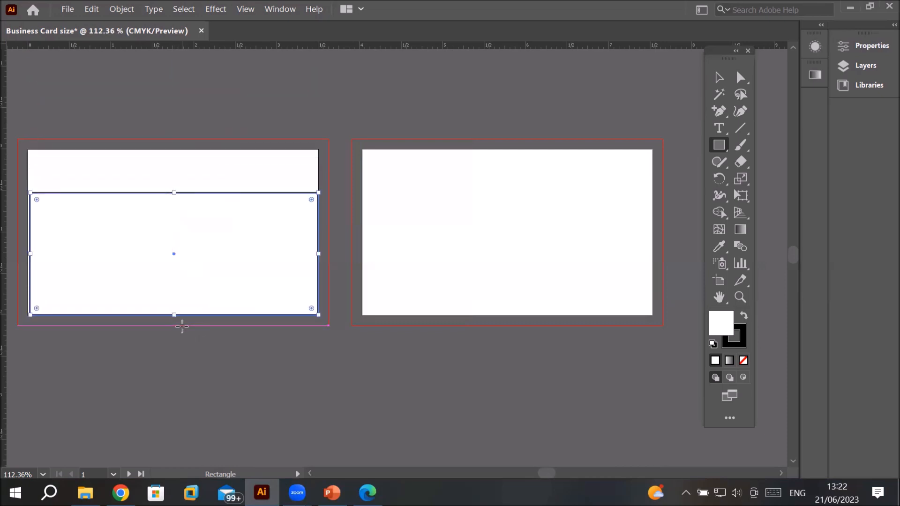
pyautogui.moveTo(175, 315); pyautogui.dragTo(174, 271)
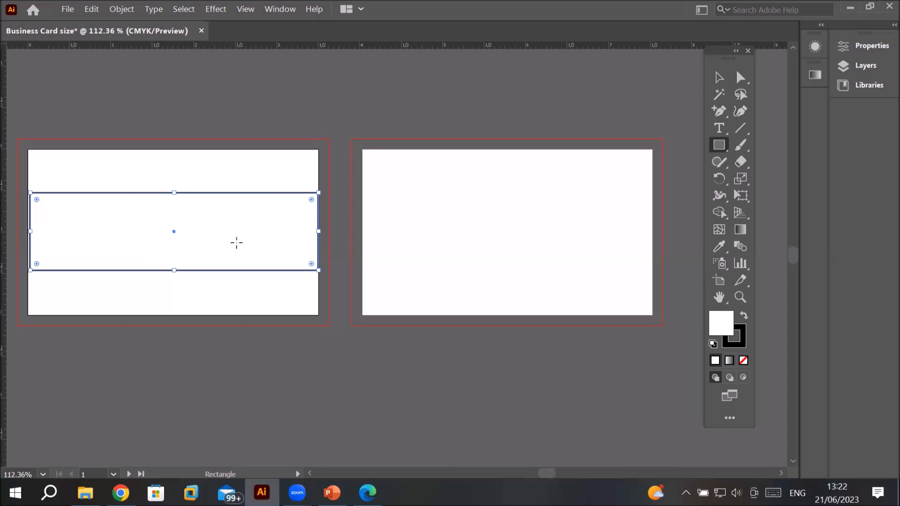
pyautogui.press('ctrl')
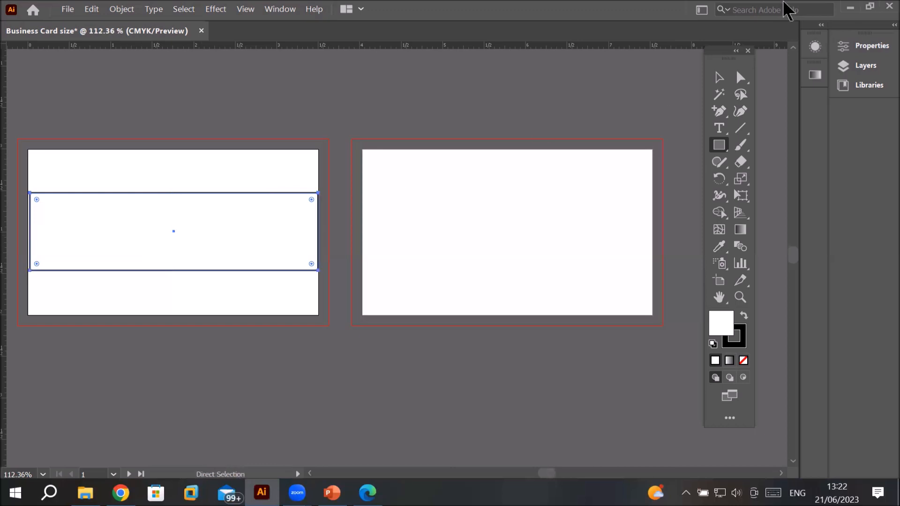
# Step: Fill the band rectangle with a blue swatch
pyautogui.click(871, 46)
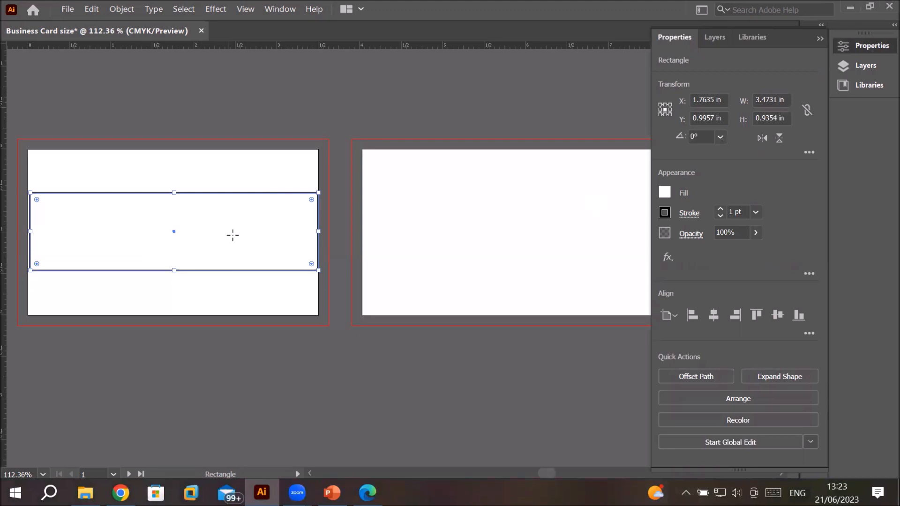
pyautogui.click(665, 191)
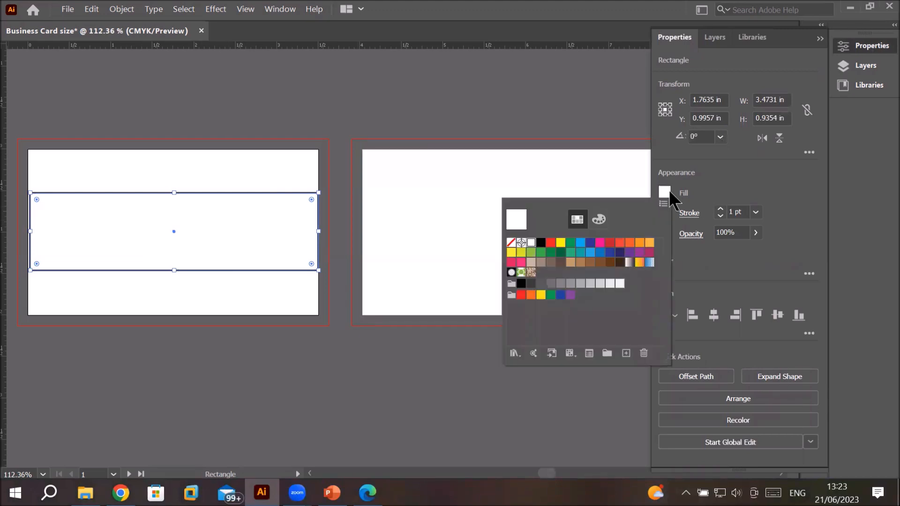
pyautogui.click(591, 253)
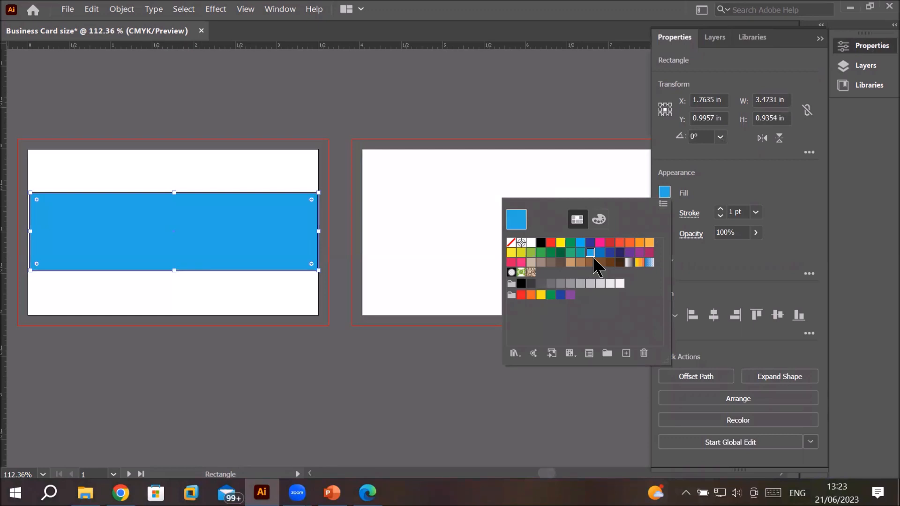
pyautogui.click(716, 185)
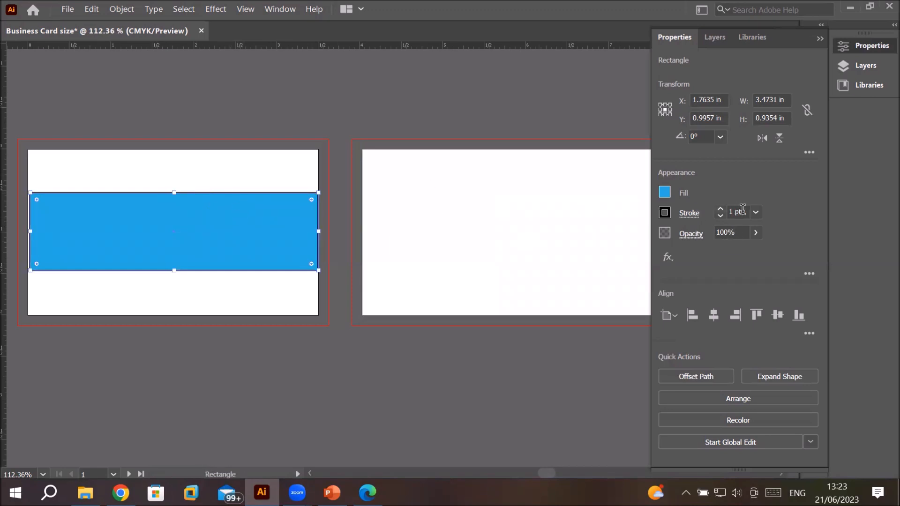
# Step: Increase the rectangle's stroke weight to 7 pt and collapse the Properties panel
pyautogui.click(721, 209)
pyautogui.click(720, 209)
pyautogui.click(721, 209)
pyautogui.click(720, 209)
pyautogui.click(721, 209)
pyautogui.click(721, 209)
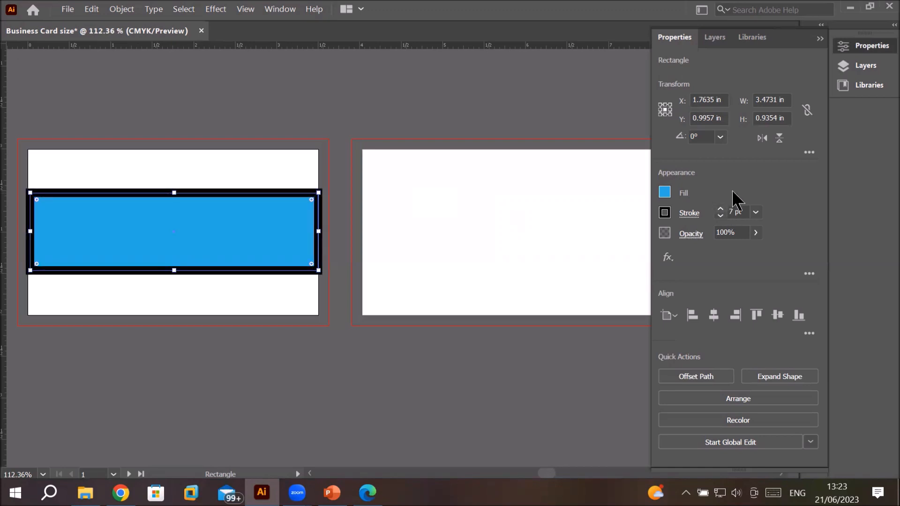
pyautogui.click(820, 39)
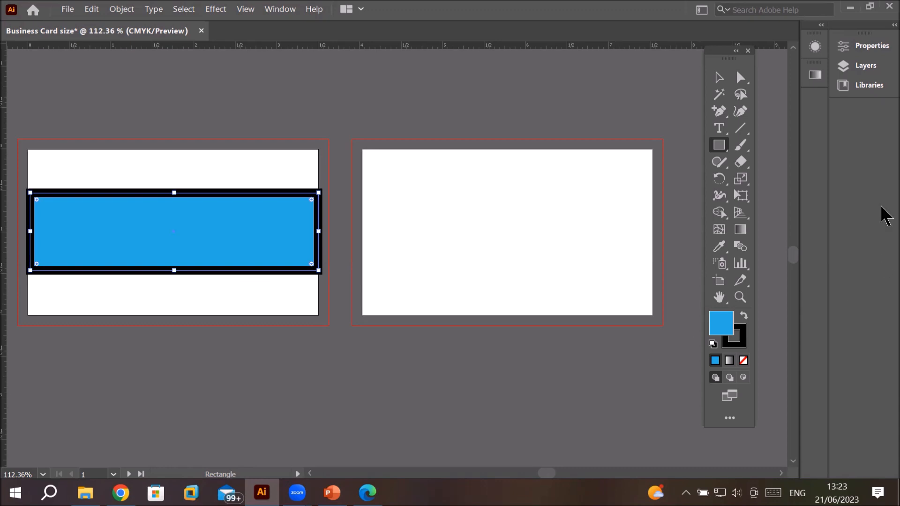
# Step: With the Selection tool, move the rectangle down and shrink it into a thin strip along the first artboard's bottom edge
pyautogui.click(719, 79)
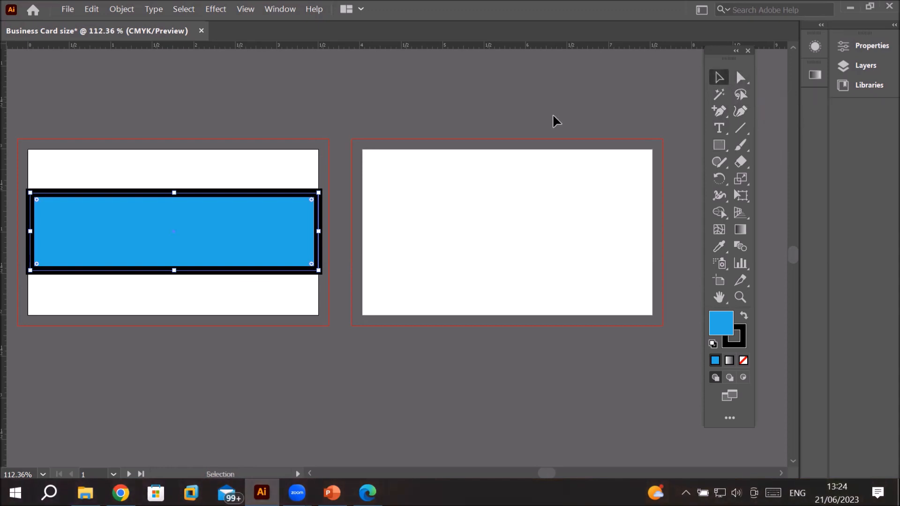
pyautogui.moveTo(201, 208); pyautogui.dragTo(204, 257)
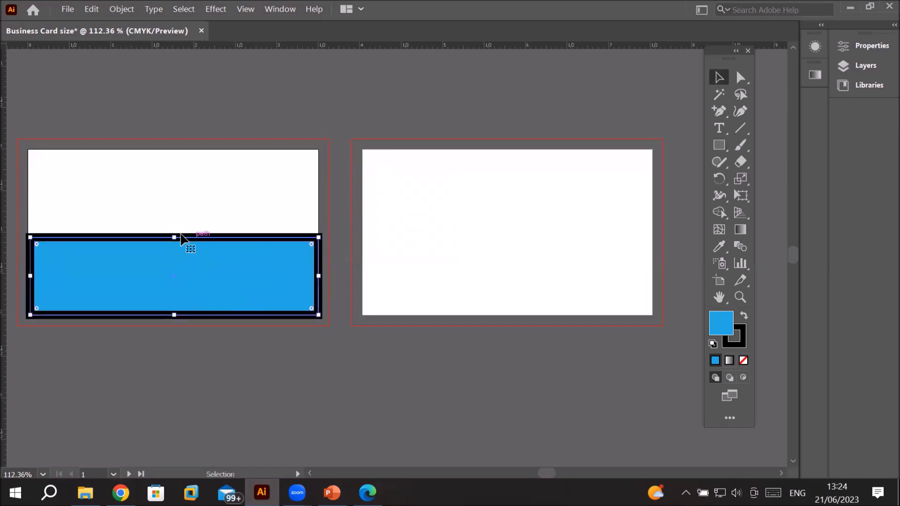
pyautogui.moveTo(175, 237); pyautogui.dragTo(181, 286)
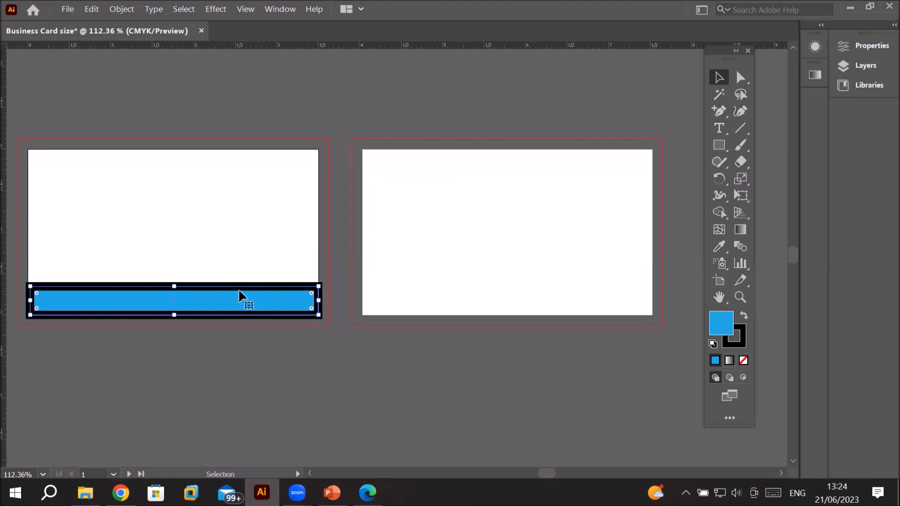
# Step: Lower the strip's stroke weight step by step until the stroke is removed
pyautogui.click(867, 48)
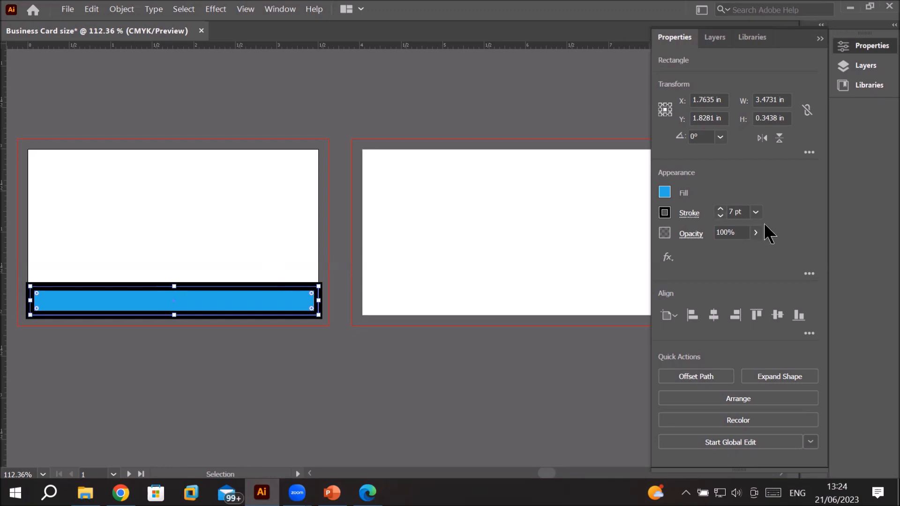
pyautogui.click(721, 216)
pyautogui.click(721, 216)
pyautogui.click(720, 216)
pyautogui.click(721, 216)
pyautogui.click(720, 215)
pyautogui.click(720, 216)
pyautogui.click(720, 215)
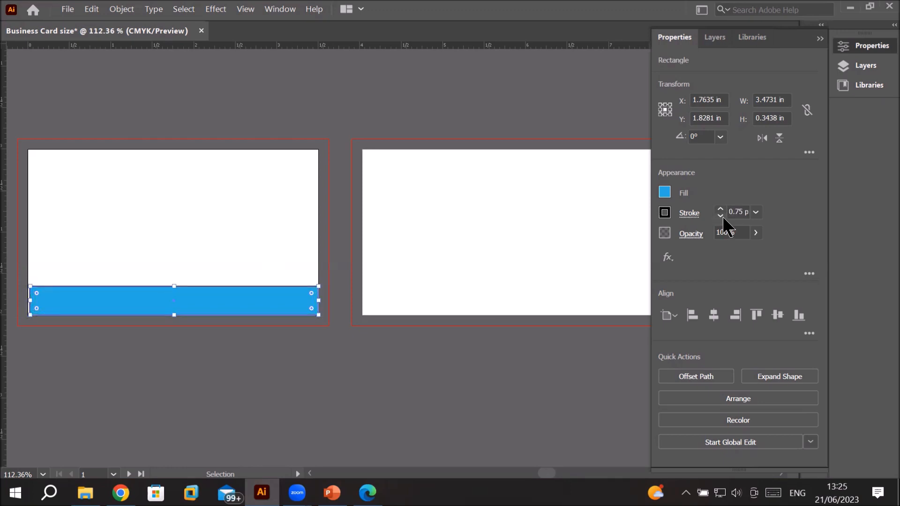
pyautogui.click(720, 215)
pyautogui.click(720, 216)
pyautogui.click(721, 216)
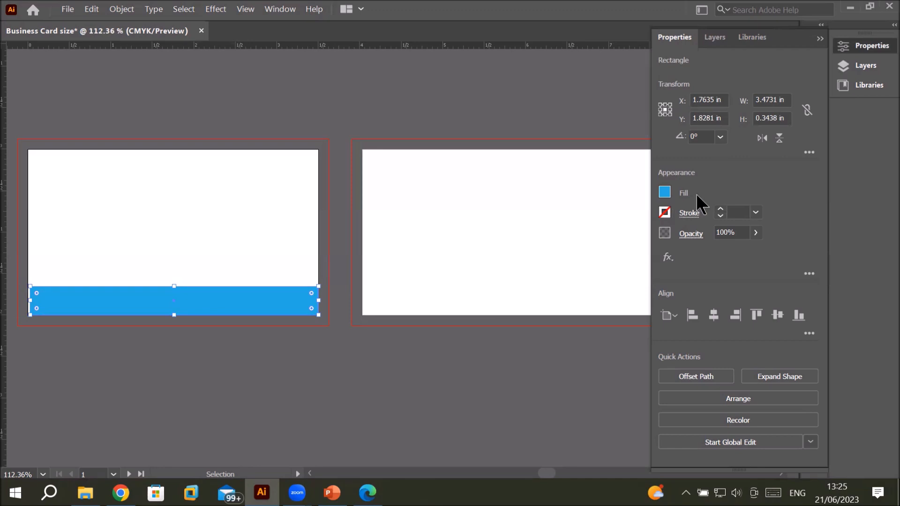
# Step: Set the strip's fill to none and deselect it
pyautogui.click(664, 190)
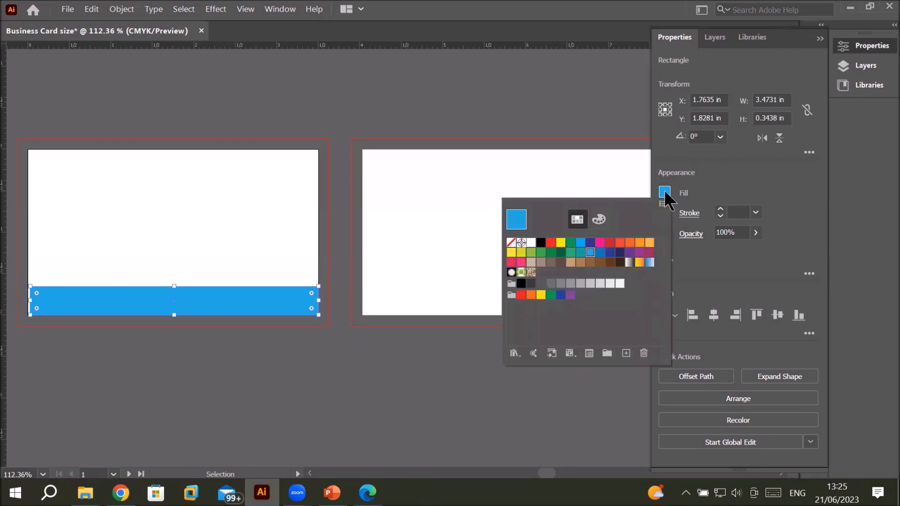
pyautogui.click(510, 242)
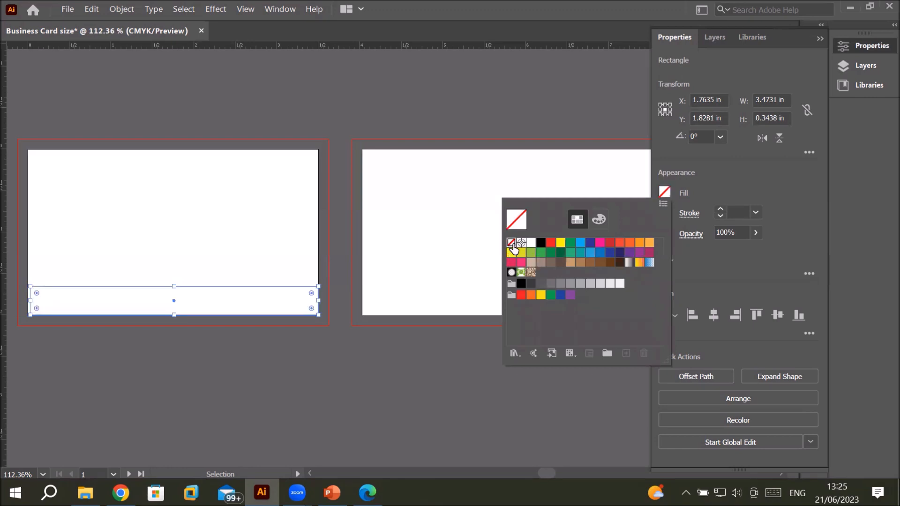
pyautogui.press('Escape')
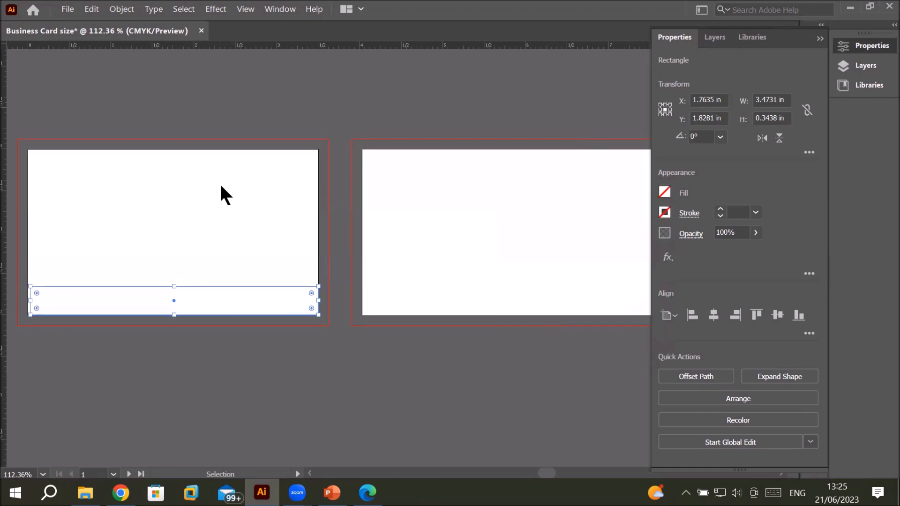
pyautogui.click(414, 175)
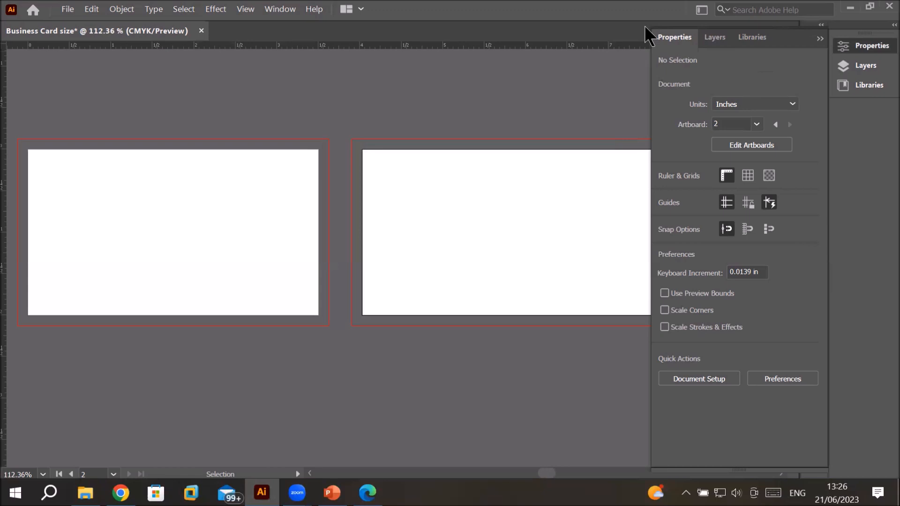
# Step: Expand Layer 1 and select the strip rectangle through the Layers panel
pyautogui.click(715, 37)
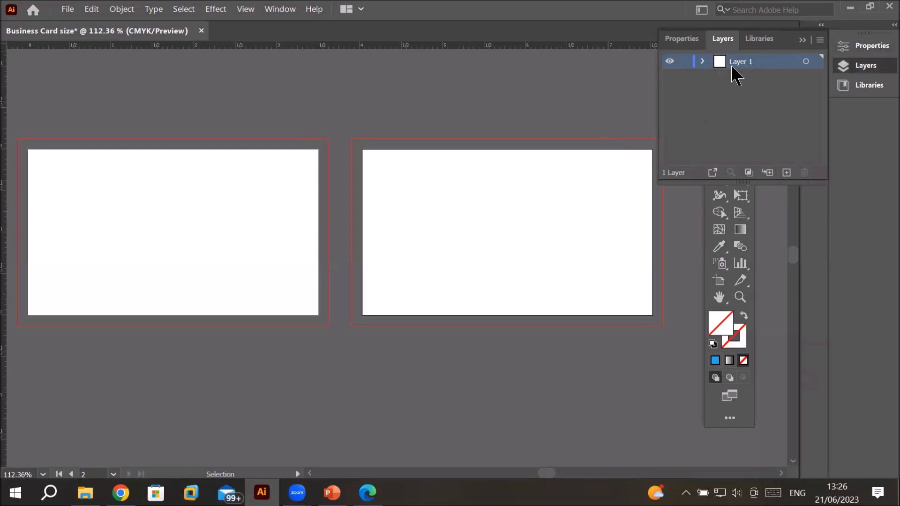
pyautogui.click(702, 62)
pyautogui.click(750, 77)
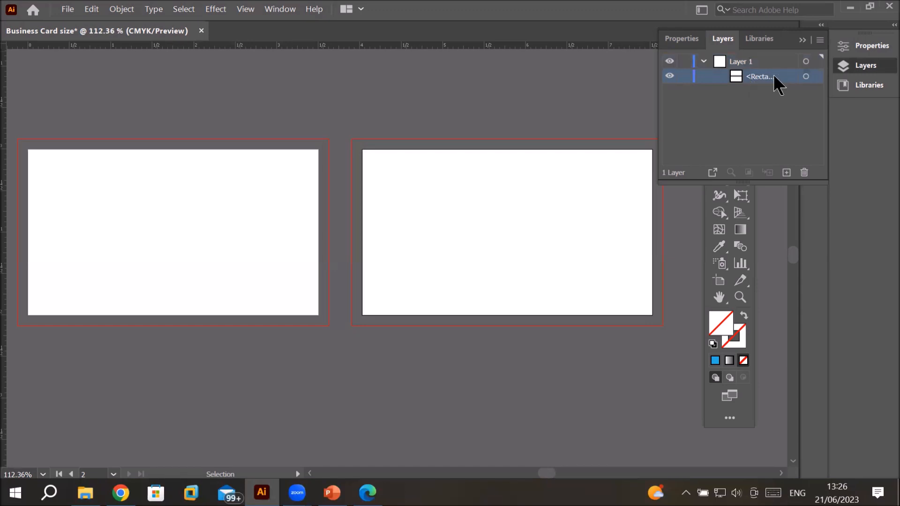
pyautogui.click(816, 77)
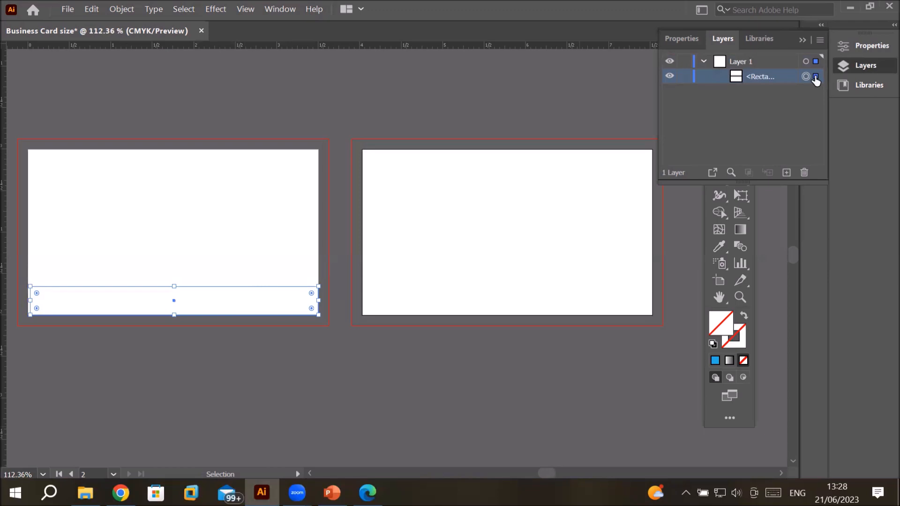
# Step: Fill the selected strip with the blue swatch
pyautogui.click(681, 40)
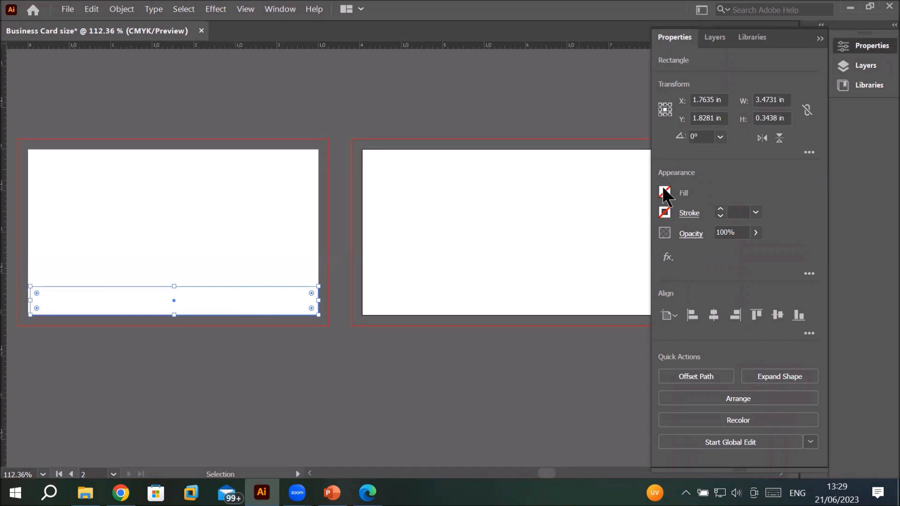
pyautogui.click(663, 189)
pyautogui.click(580, 243)
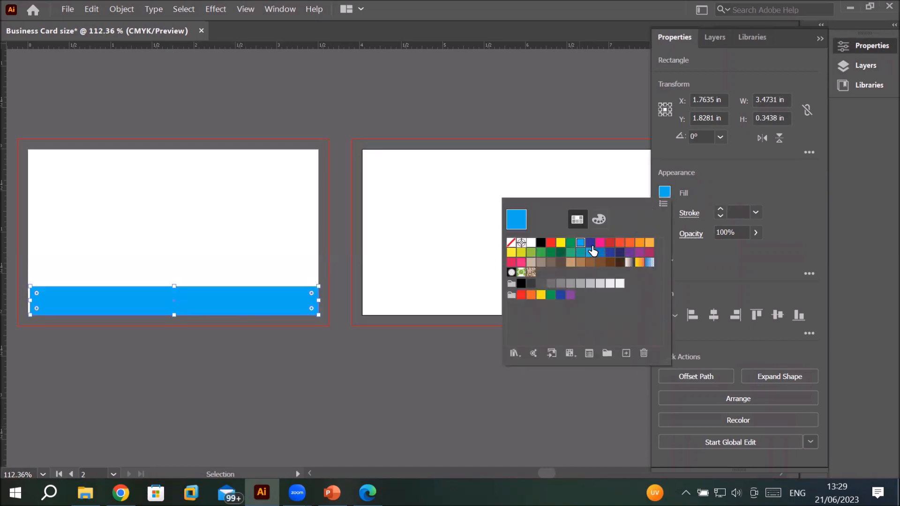
# Step: Try several swatches on the bottom strip and fill it with the orange swatch
pyautogui.click(590, 244)
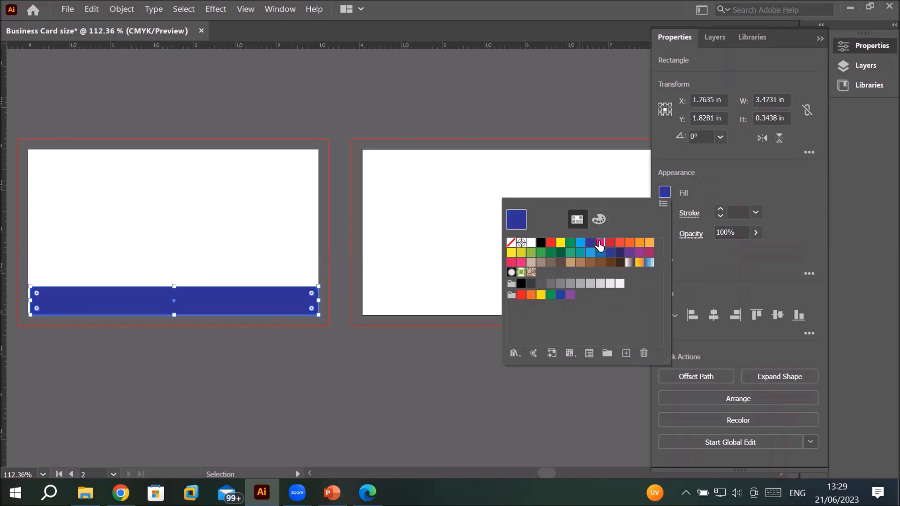
pyautogui.click(600, 244)
pyautogui.click(612, 244)
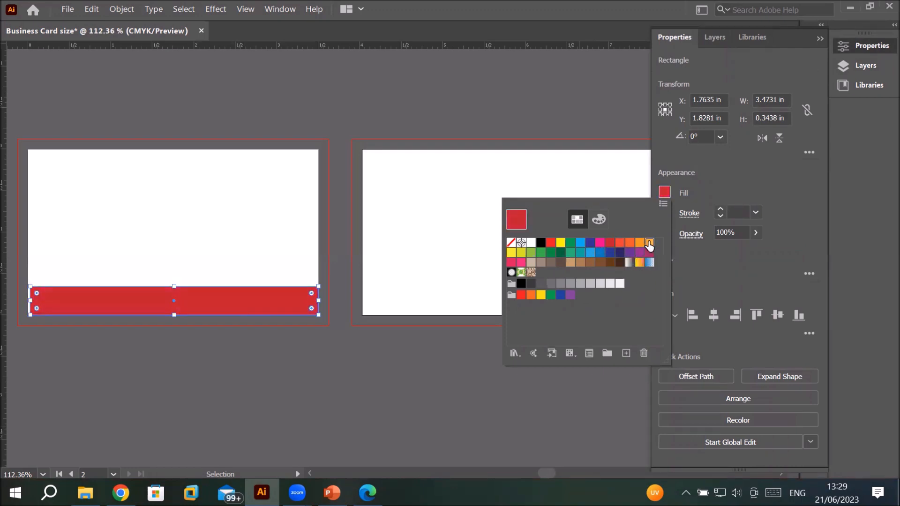
pyautogui.click(649, 243)
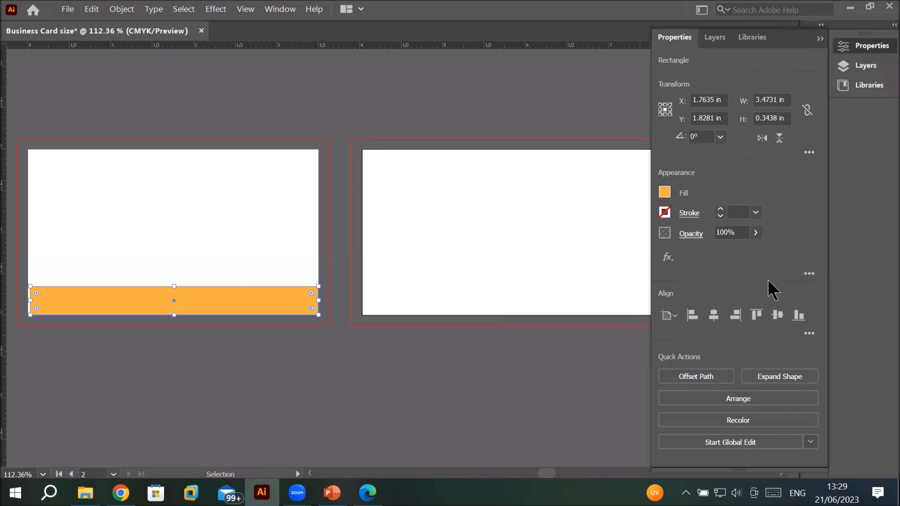
# Step: Draw a rectangle about 3.5 in by 1.66 in covering the card from its top corner down to the strip
pyautogui.click(820, 39)
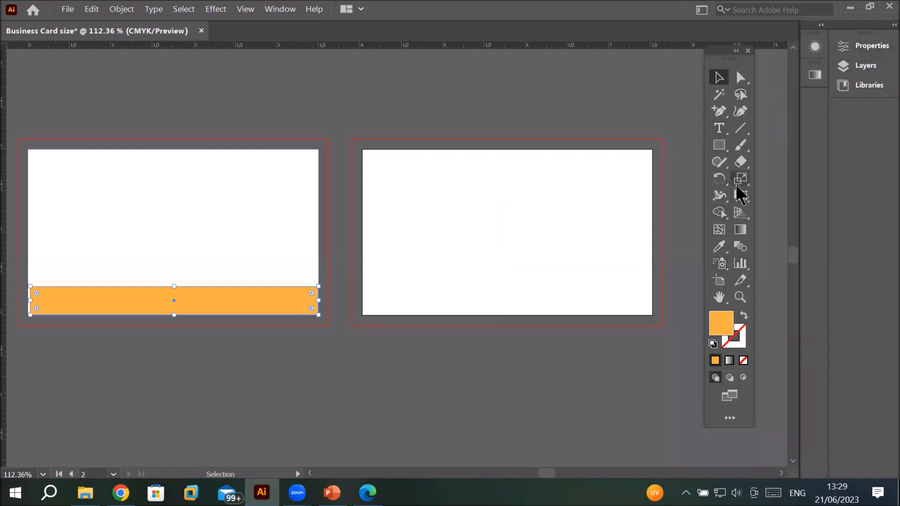
pyautogui.click(720, 146)
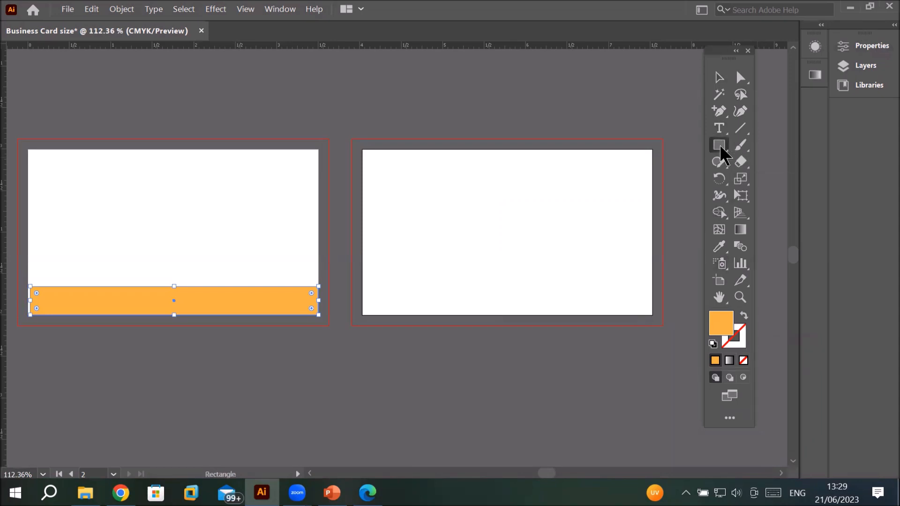
pyautogui.moveTo(28, 150); pyautogui.dragTo(318, 285)
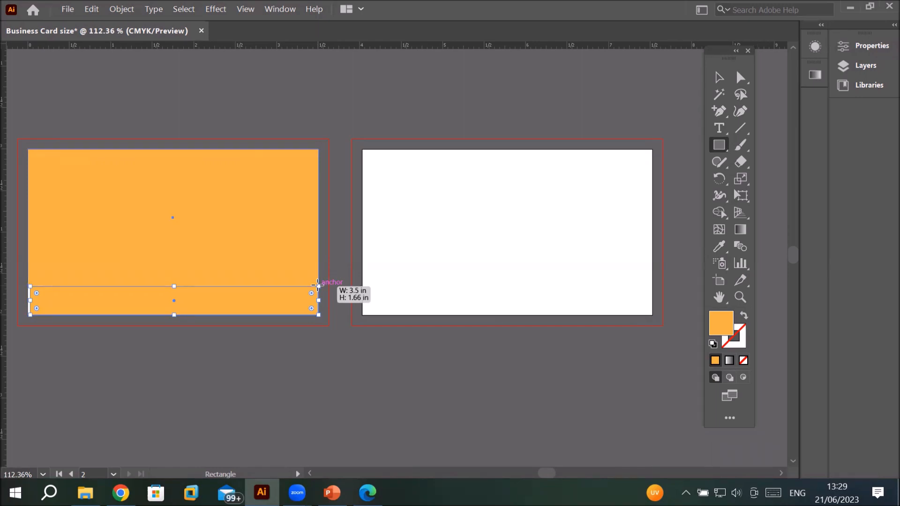
pyautogui.moveTo(318, 284); pyautogui.dragTo(318, 284)
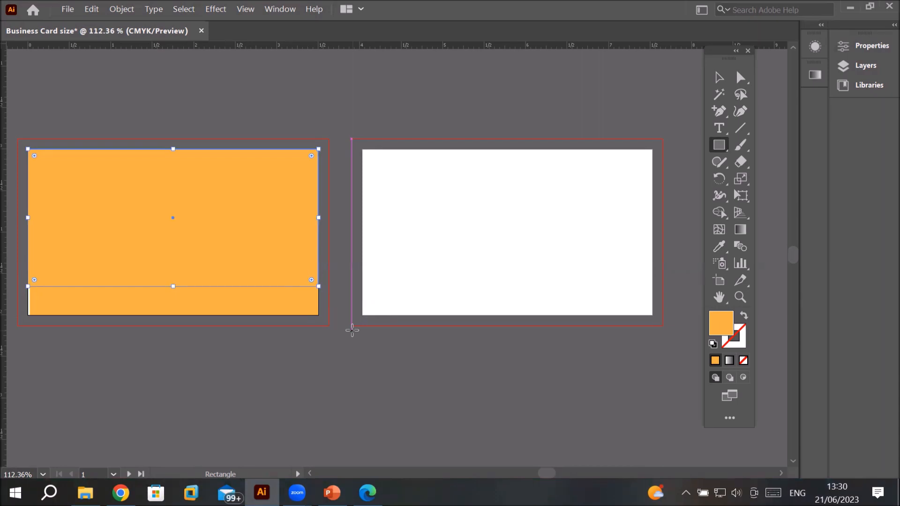
# Step: Fill the new rectangle with the blue swatch
pyautogui.click(864, 47)
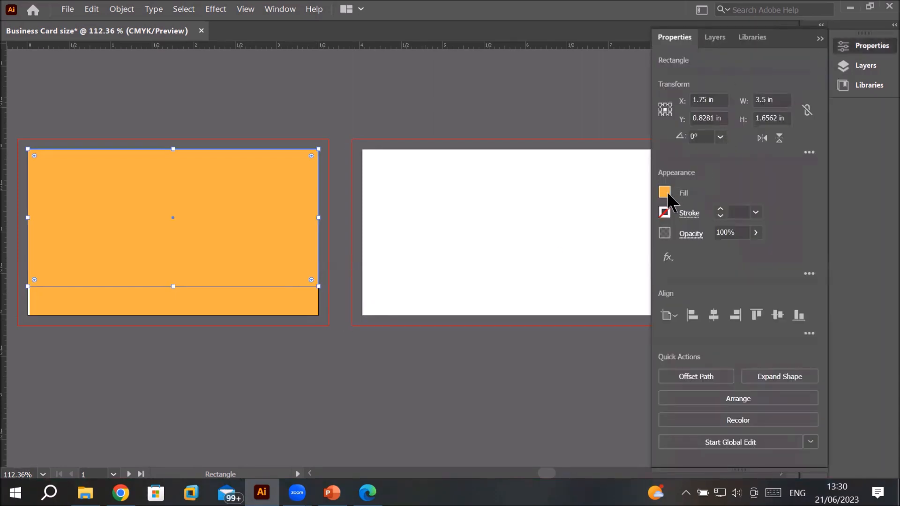
pyautogui.click(668, 194)
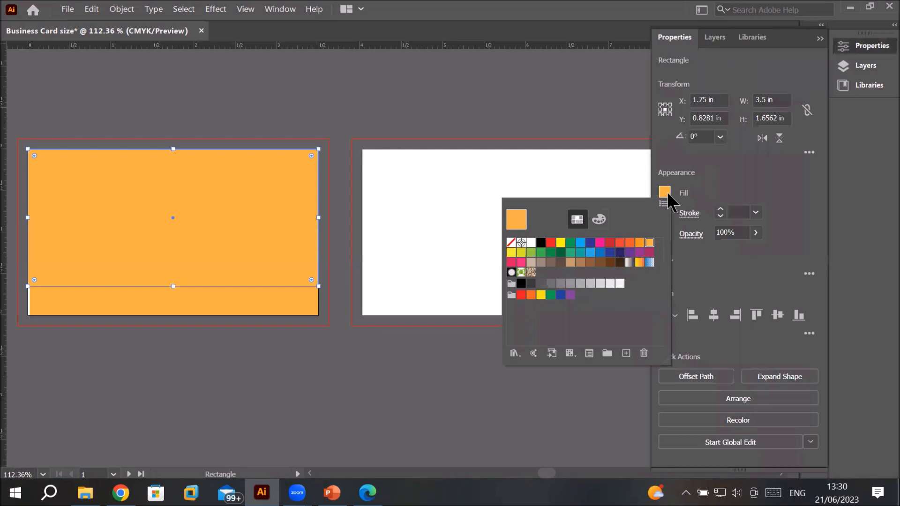
pyautogui.click(620, 243)
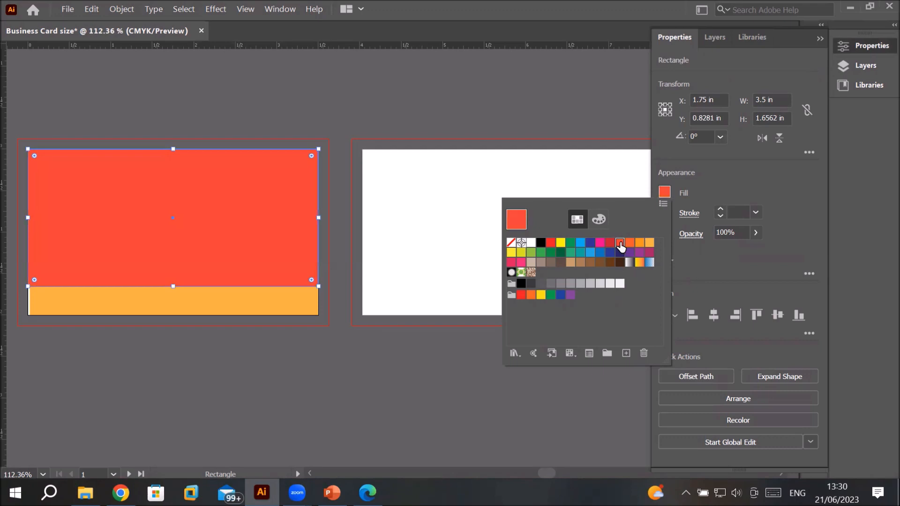
pyautogui.click(580, 243)
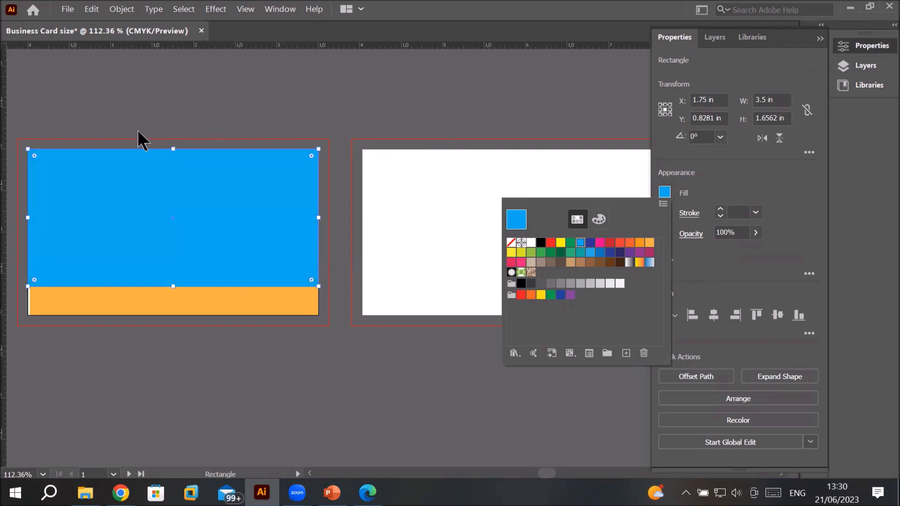
pyautogui.click(154, 106)
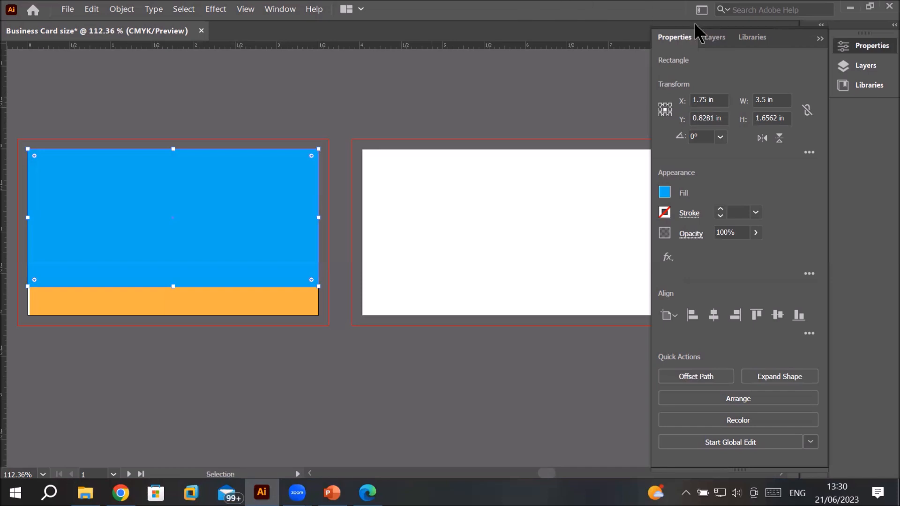
# Step: Inspect the two rectangles in the Layers panel, selecting each one's artwork in turn
pyautogui.click(717, 41)
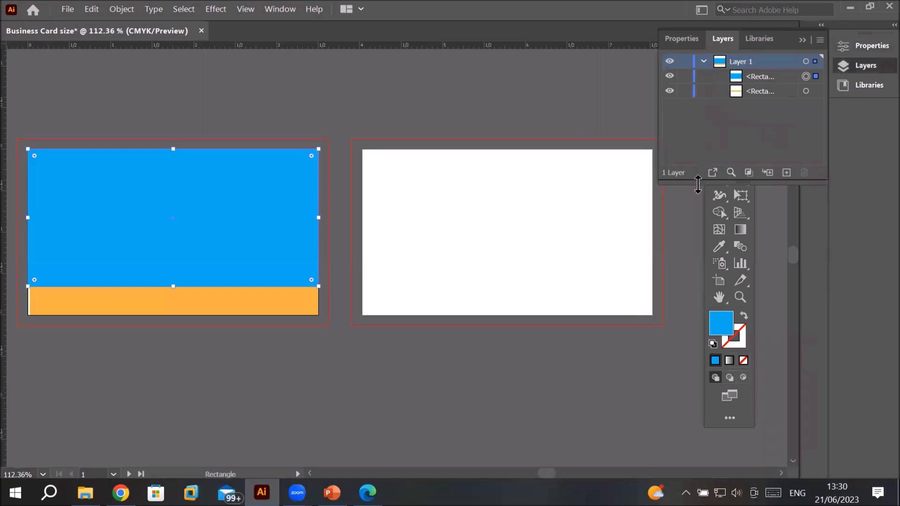
pyautogui.click(759, 78)
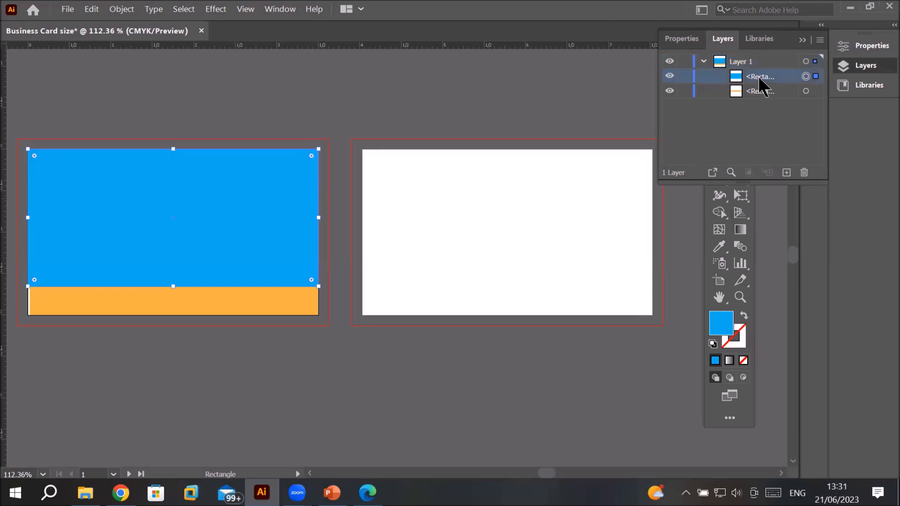
pyautogui.click(781, 94)
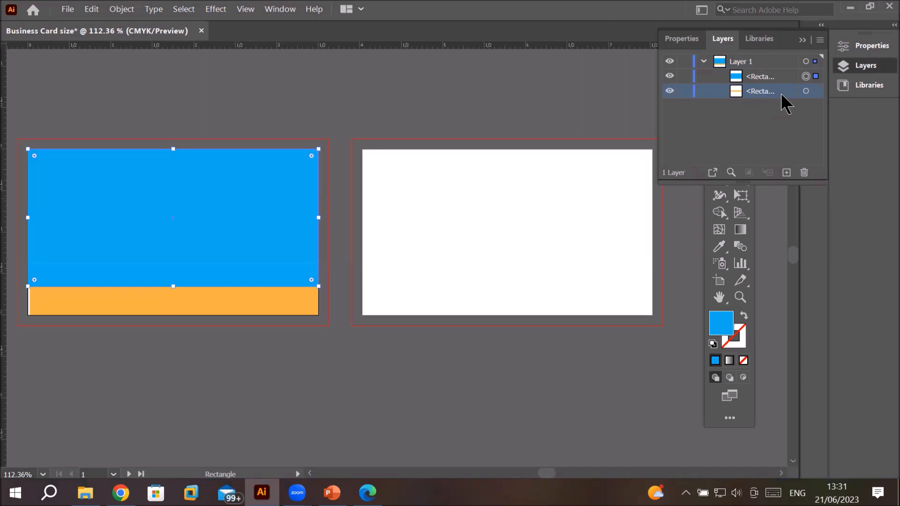
pyautogui.click(816, 91)
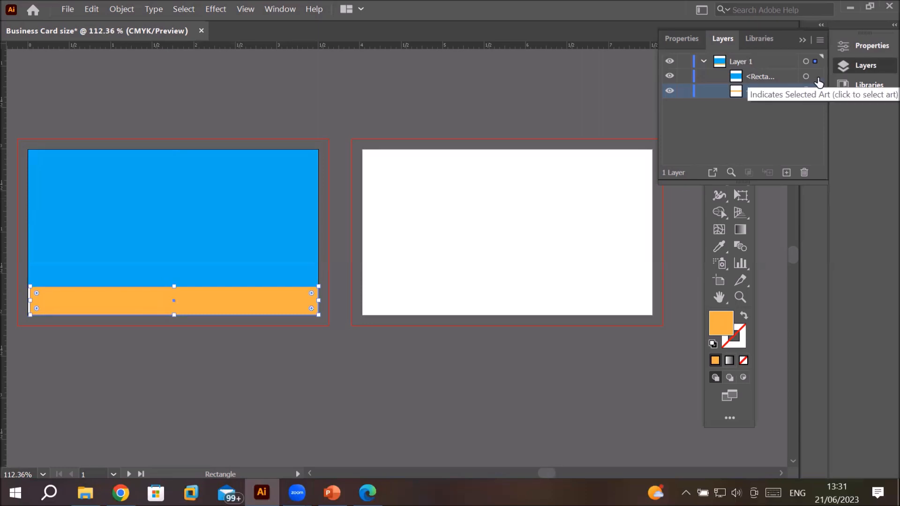
pyautogui.click(816, 77)
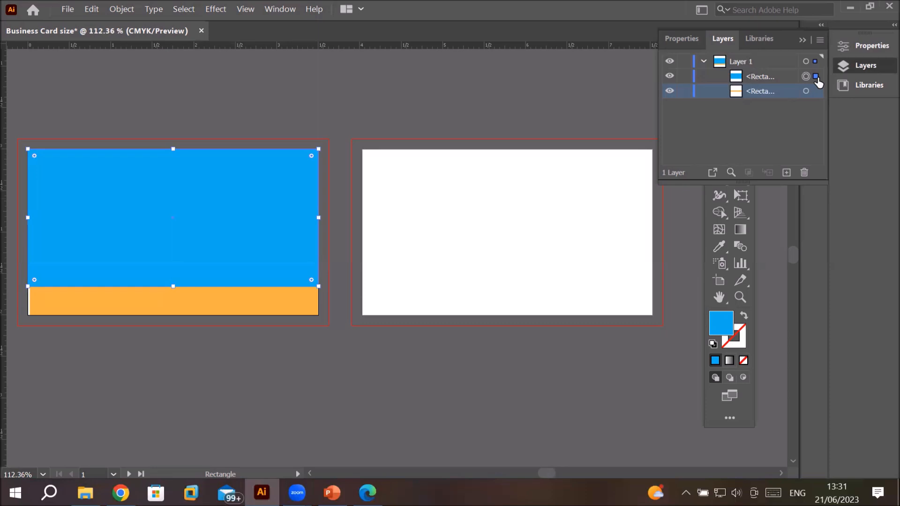
pyautogui.click(801, 40)
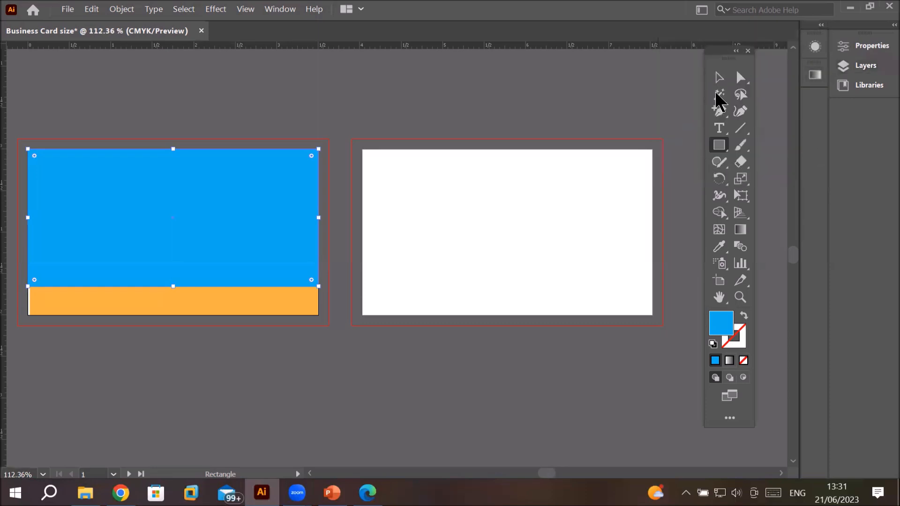
# Step: Move the floating toolbar beside the canvas and switch to the Selection tool
pyautogui.moveTo(721, 54); pyautogui.dragTo(60, 79)
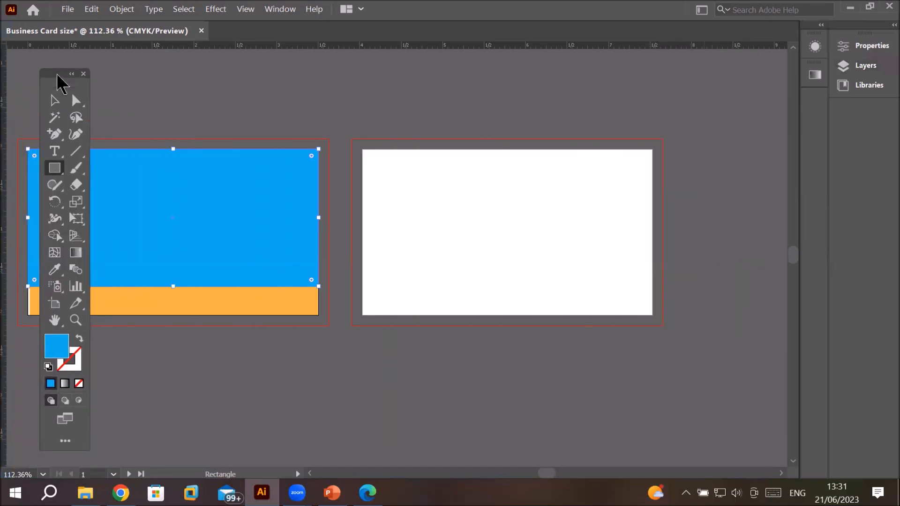
pyautogui.moveTo(297, 261); pyautogui.dragTo(351, 290)
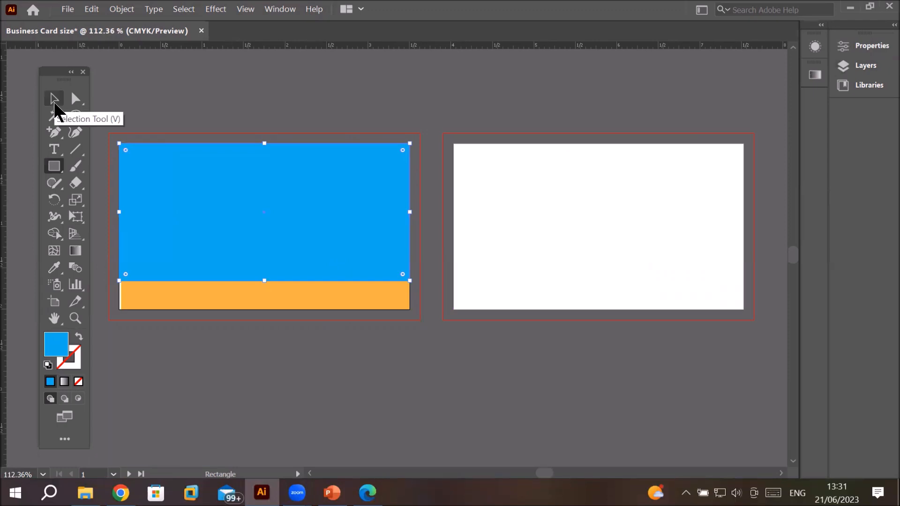
pyautogui.click(54, 99)
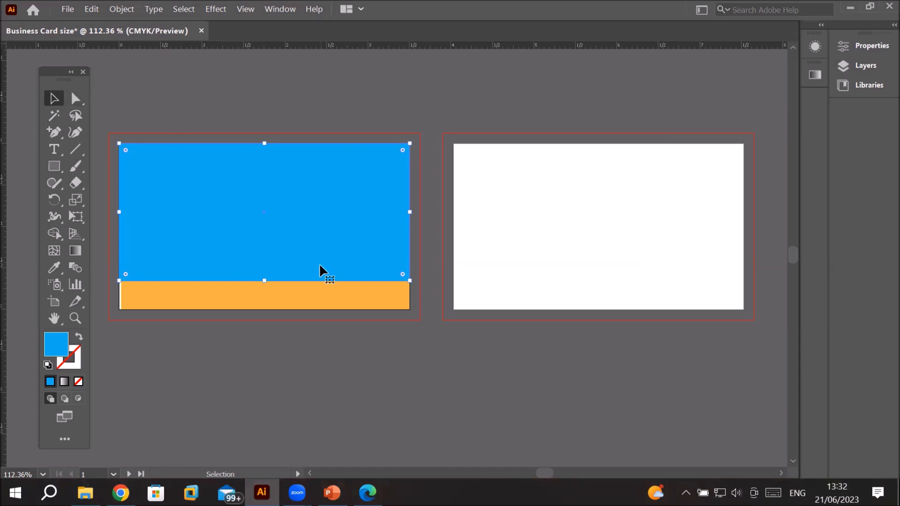
# Step: Try rounding the blue rectangle's corners with the corner widget and restore them to square
pyautogui.click(327, 304)
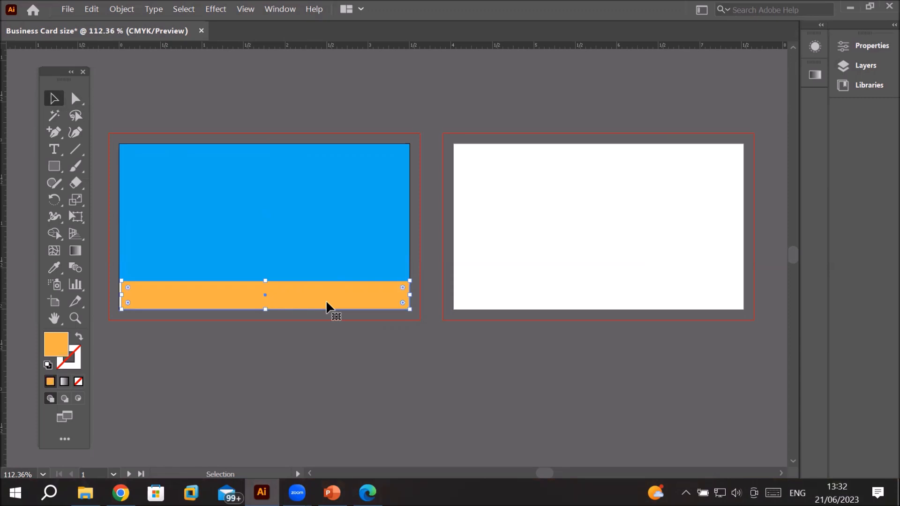
pyautogui.click(310, 207)
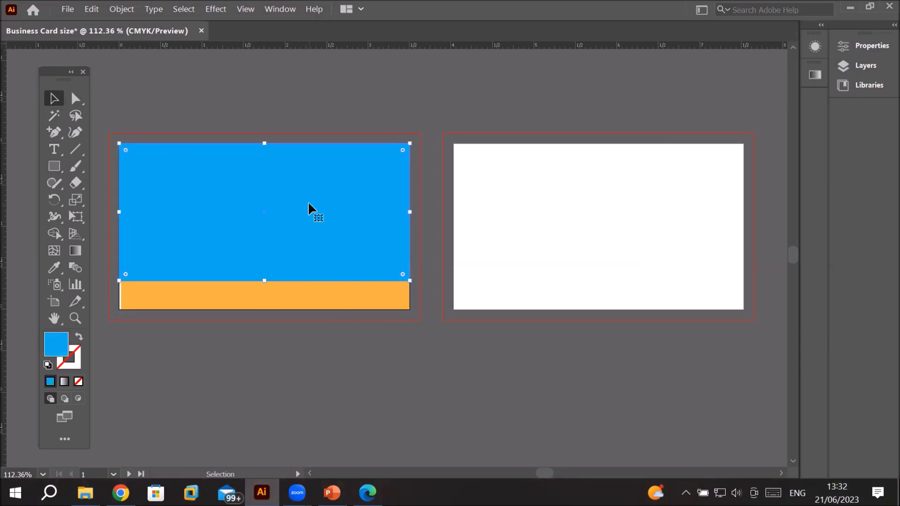
pyautogui.click(316, 292)
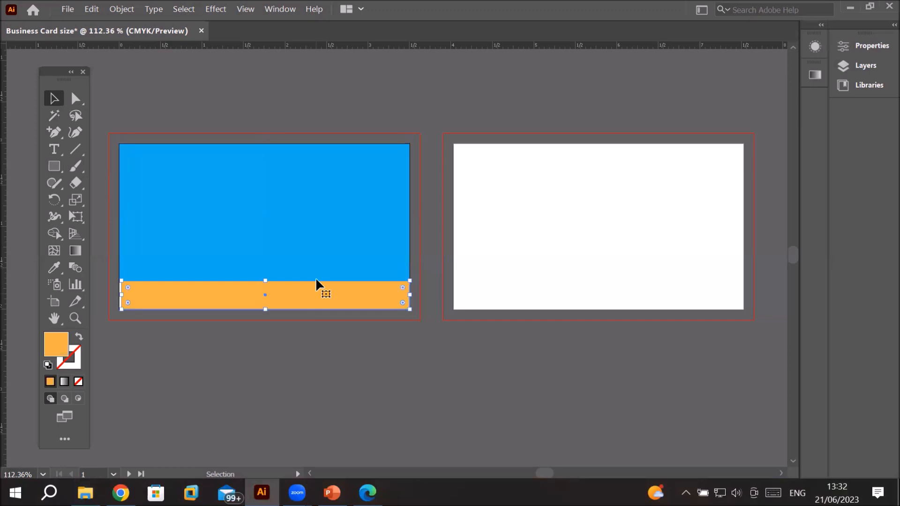
pyautogui.click(327, 246)
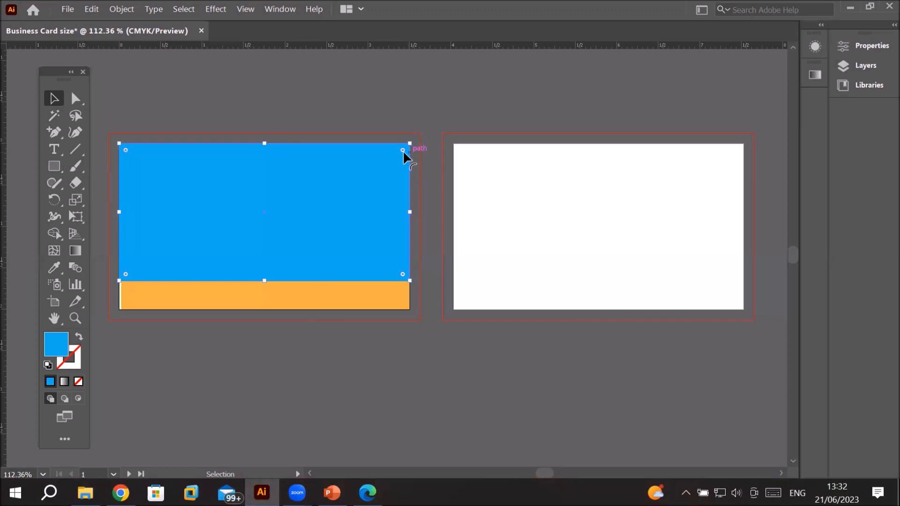
pyautogui.moveTo(402, 151); pyautogui.dragTo(347, 201)
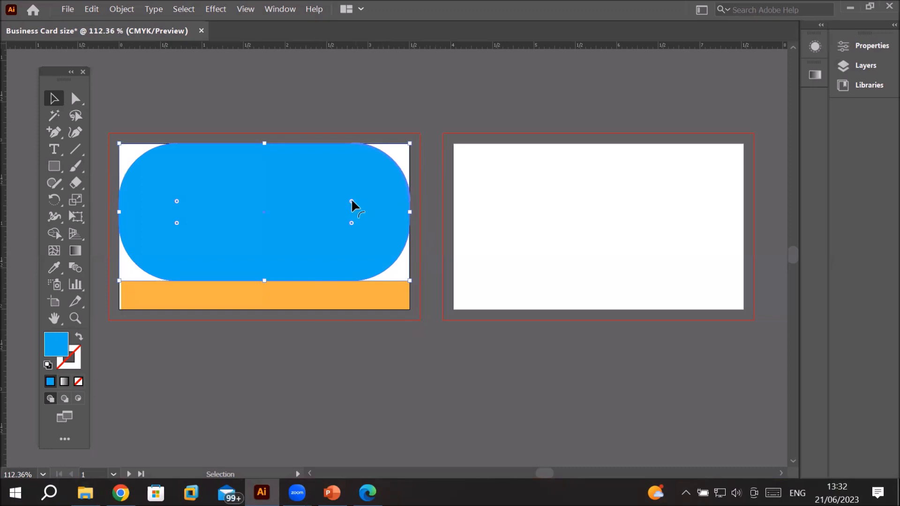
pyautogui.moveTo(352, 202); pyautogui.dragTo(436, 152)
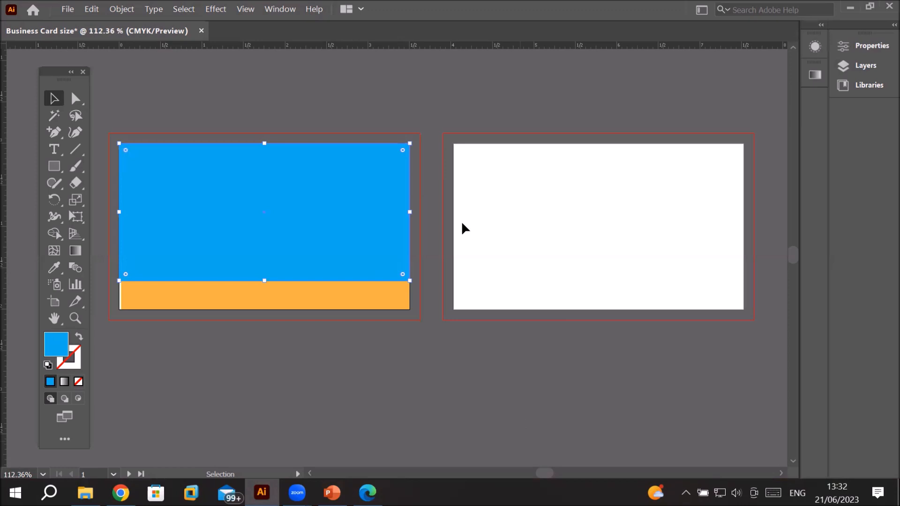
pyautogui.moveTo(403, 151); pyautogui.dragTo(468, 121)
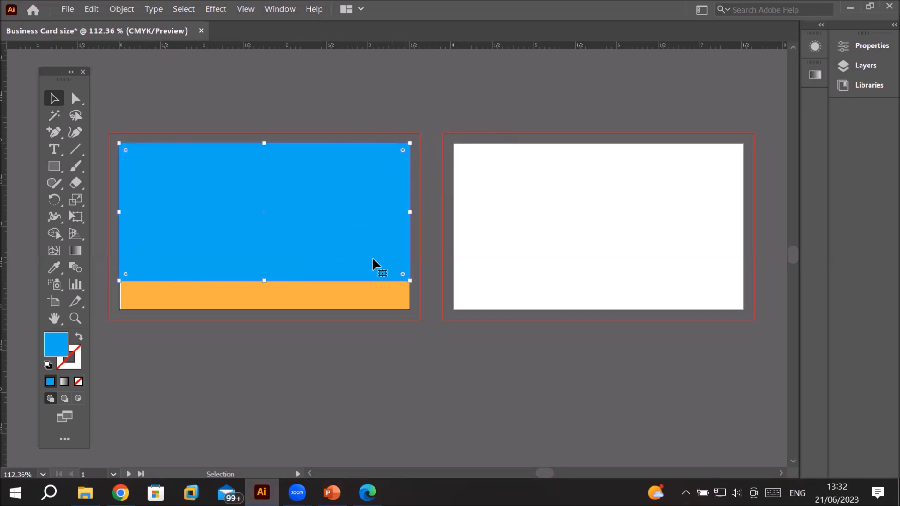
# Step: Try rounding the orange strip's corners and restore them to square
pyautogui.click(351, 296)
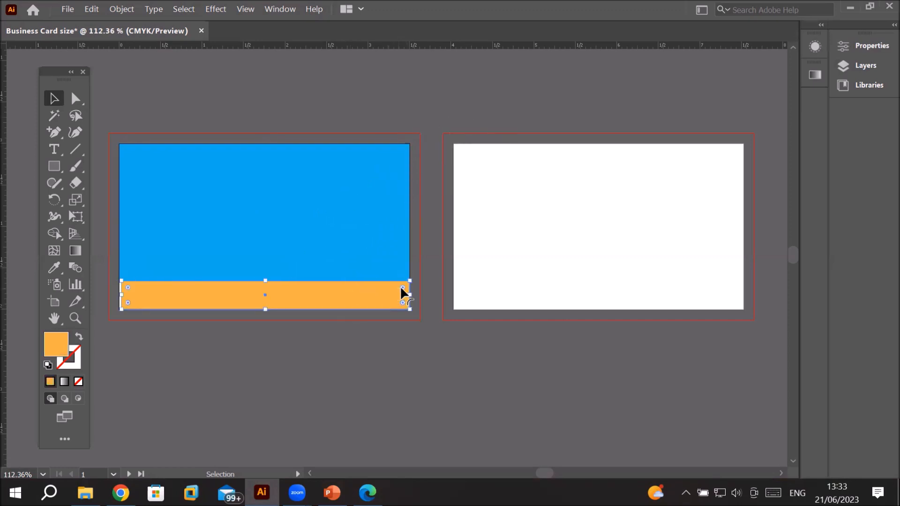
pyautogui.moveTo(402, 293); pyautogui.dragTo(375, 305)
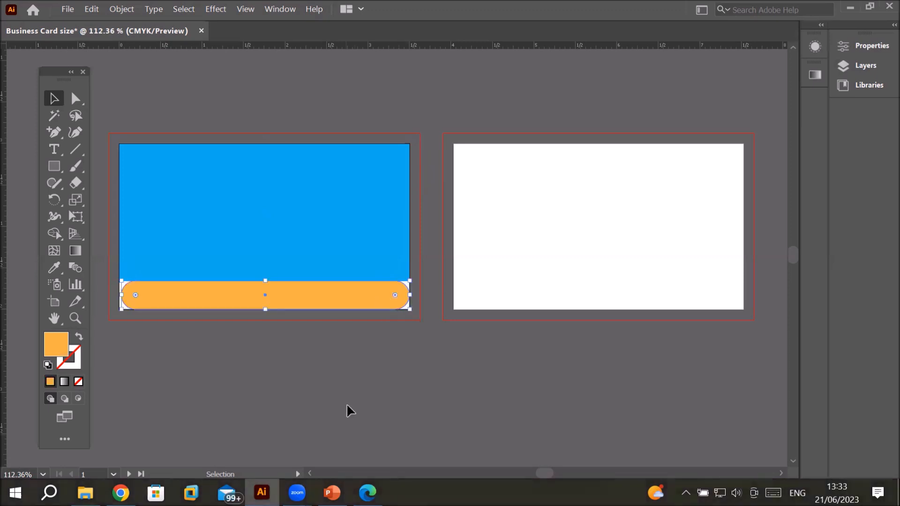
pyautogui.moveTo(397, 296); pyautogui.dragTo(435, 280)
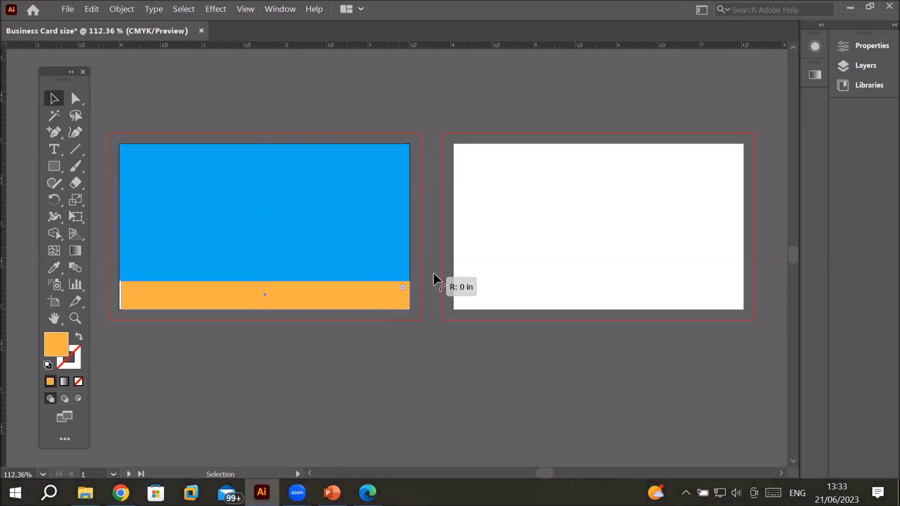
# Step: Resize the blue rectangle into a narrow band along the card's top edge
pyautogui.click(297, 180)
pyautogui.moveTo(265, 143); pyautogui.dragTo(265, 162)
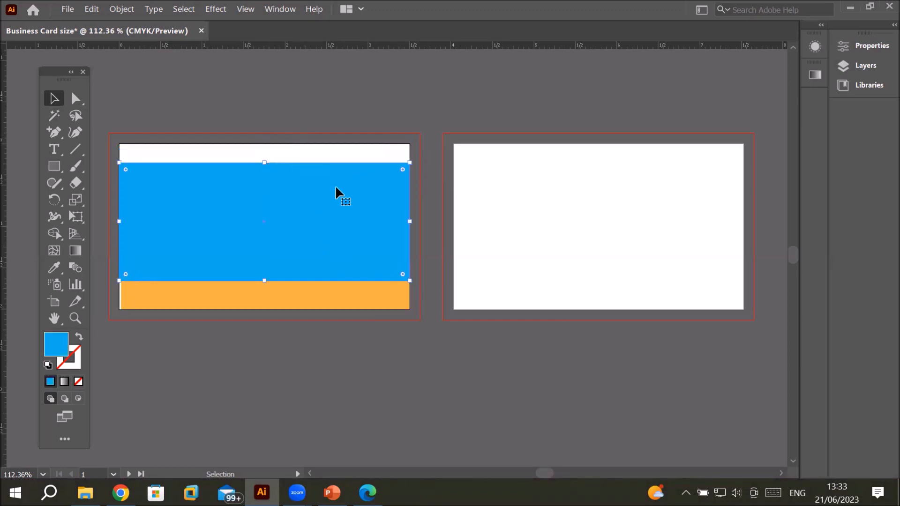
pyautogui.moveTo(303, 215); pyautogui.dragTo(305, 209)
pyautogui.moveTo(119, 212); pyautogui.dragTo(151, 212)
pyautogui.moveTo(410, 212); pyautogui.dragTo(372, 212)
pyautogui.moveTo(297, 220); pyautogui.dragTo(294, 210)
pyautogui.moveTo(256, 262); pyautogui.dragTo(267, 171)
pyautogui.moveTo(147, 157); pyautogui.dragTo(119, 157)
pyautogui.moveTo(369, 157); pyautogui.dragTo(406, 162)
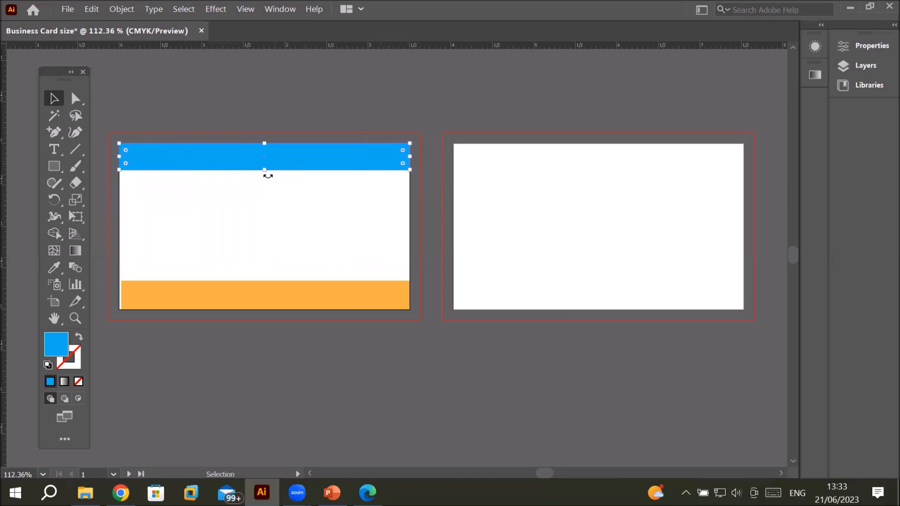
pyautogui.moveTo(269, 170); pyautogui.dragTo(269, 177)
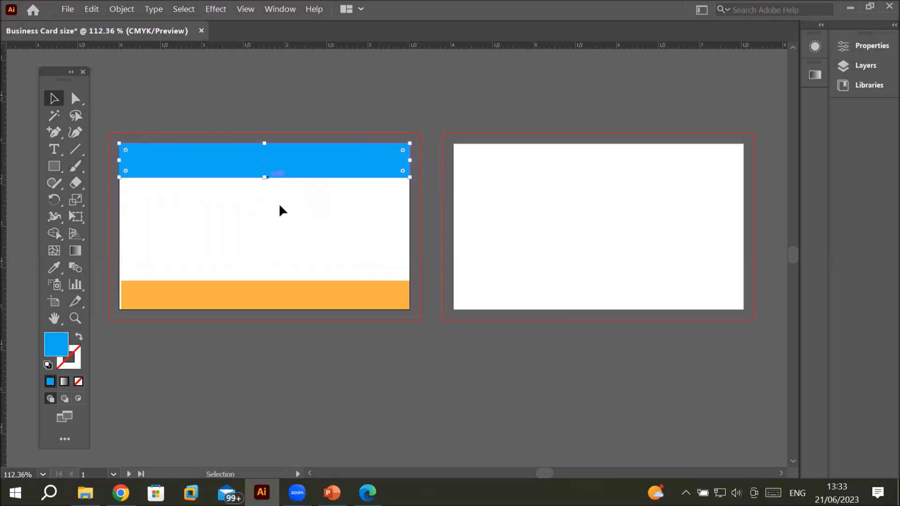
# Step: Align the orange strip's left edge flush with the card's left edge
pyautogui.click(211, 302)
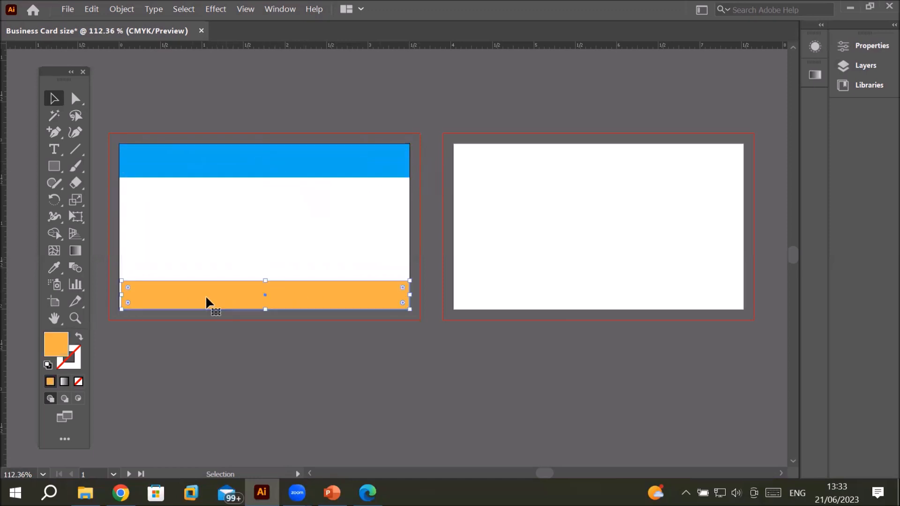
pyautogui.moveTo(121, 299); pyautogui.dragTo(119, 299)
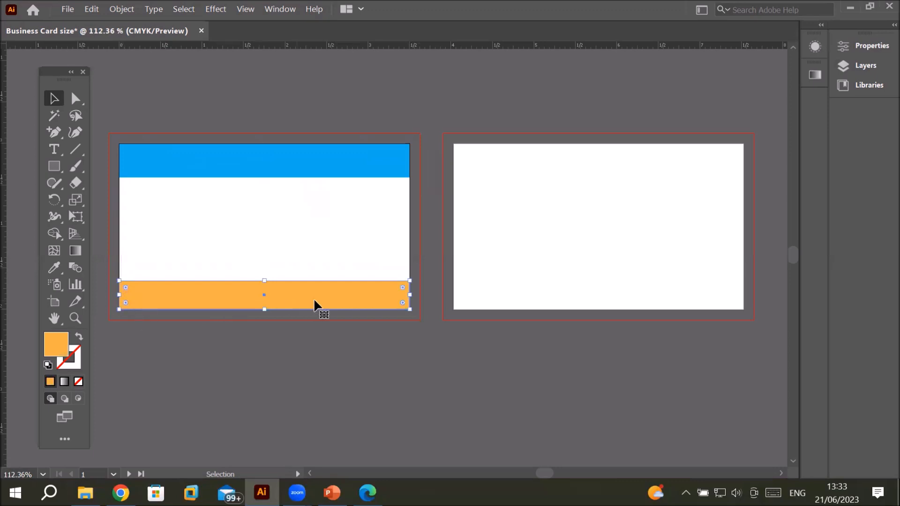
# Step: Draw a rounded rectangle filling the white area between the blue top band and the orange bottom strip
pyautogui.click(321, 211)
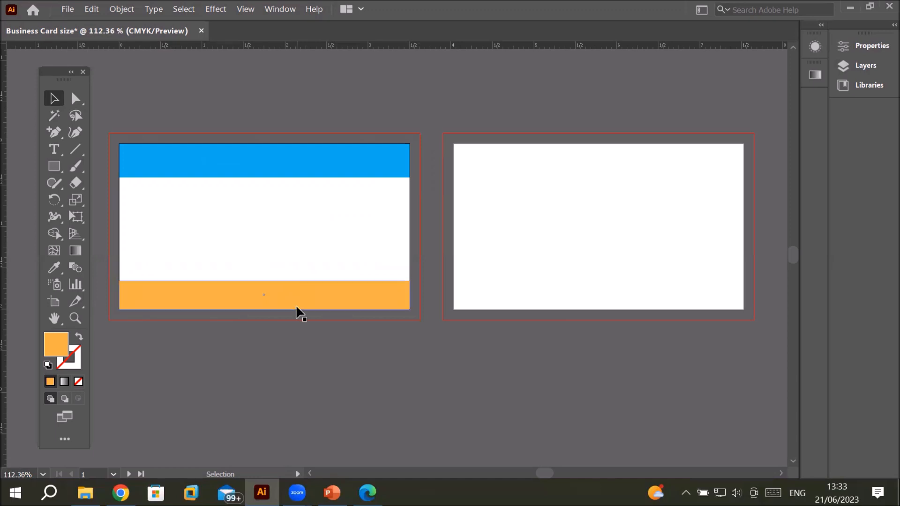
pyautogui.click(55, 172)
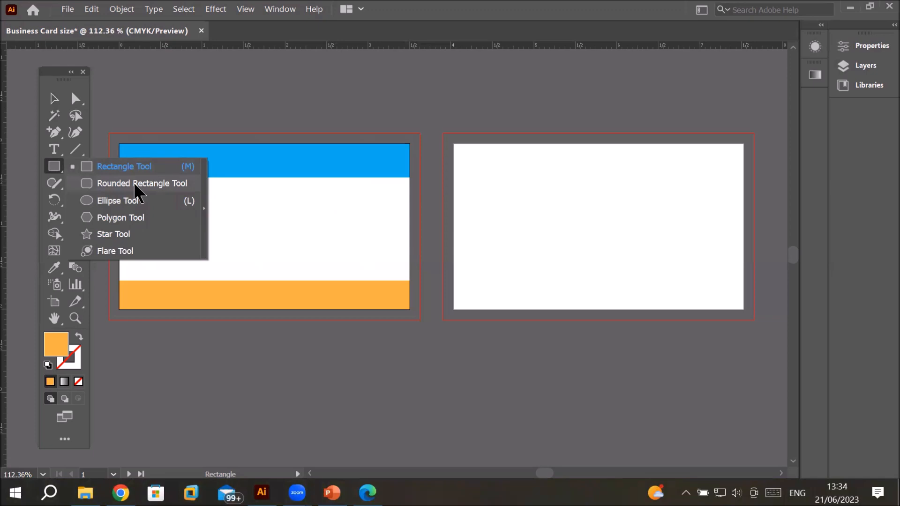
pyautogui.click(134, 183)
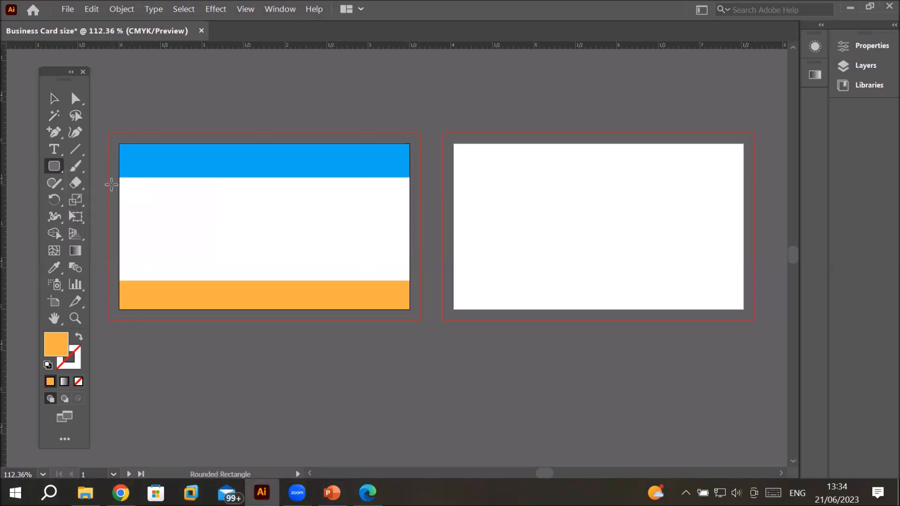
pyautogui.moveTo(121, 180); pyautogui.dragTo(406, 280)
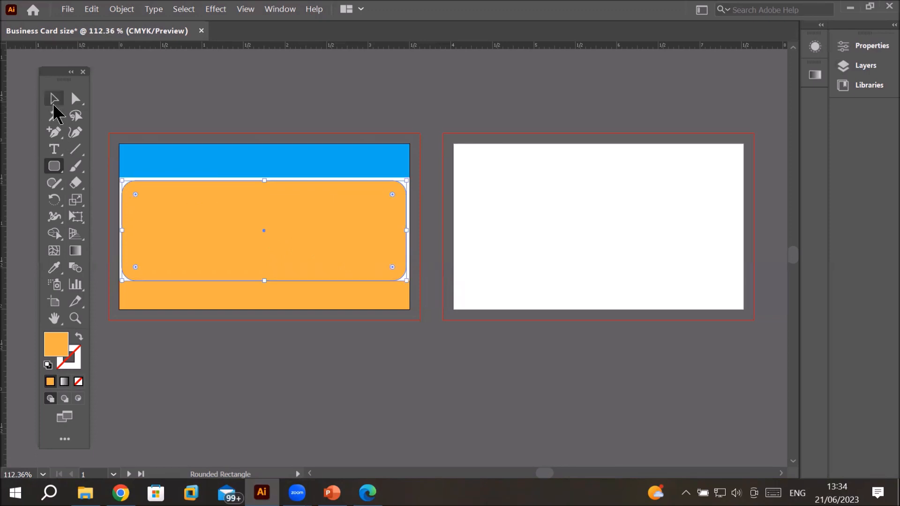
pyautogui.click(54, 100)
pyautogui.moveTo(198, 227); pyautogui.dragTo(199, 227)
pyautogui.moveTo(267, 274); pyautogui.dragTo(269, 280)
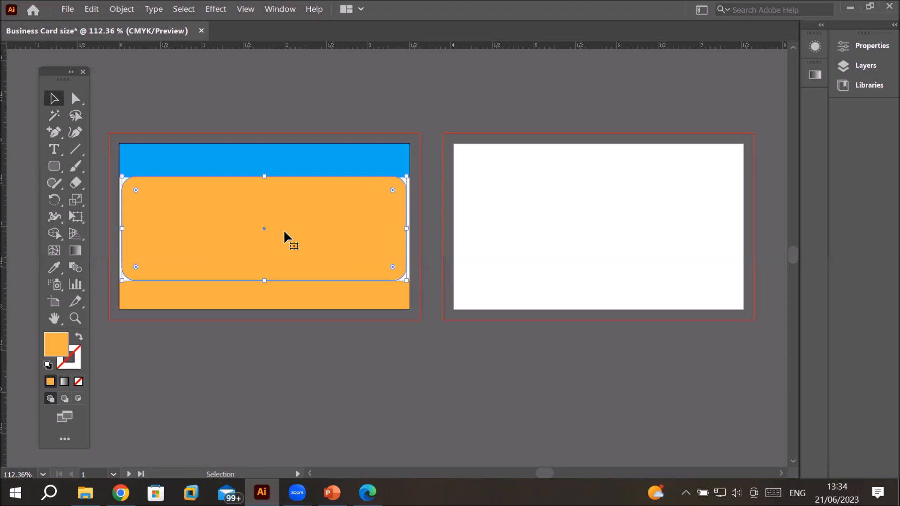
# Step: Show the Control bar and set the rounded rectangle's fill to a darker blue swatch
pyautogui.click(280, 9)
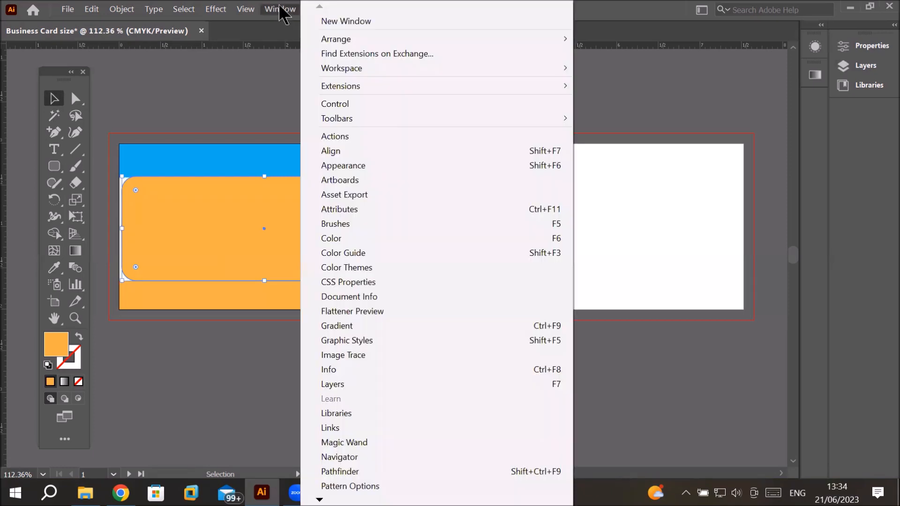
pyautogui.click(397, 104)
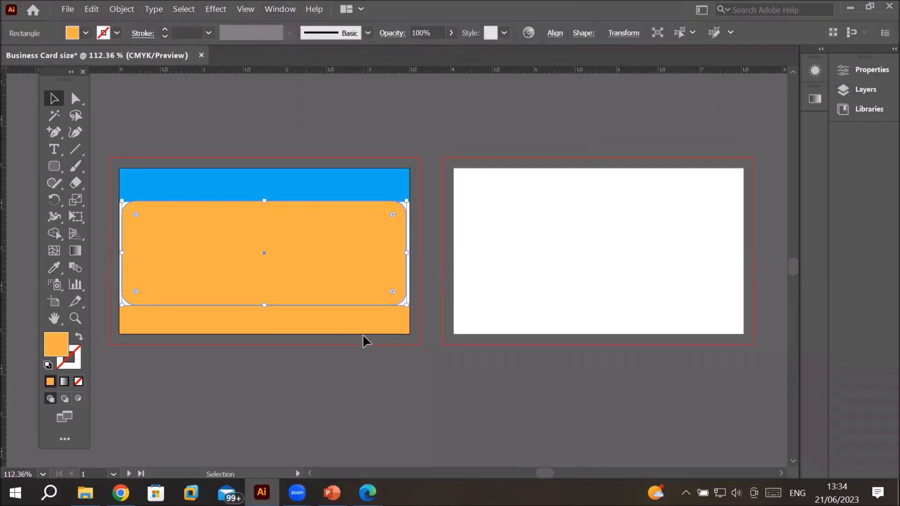
pyautogui.click(86, 34)
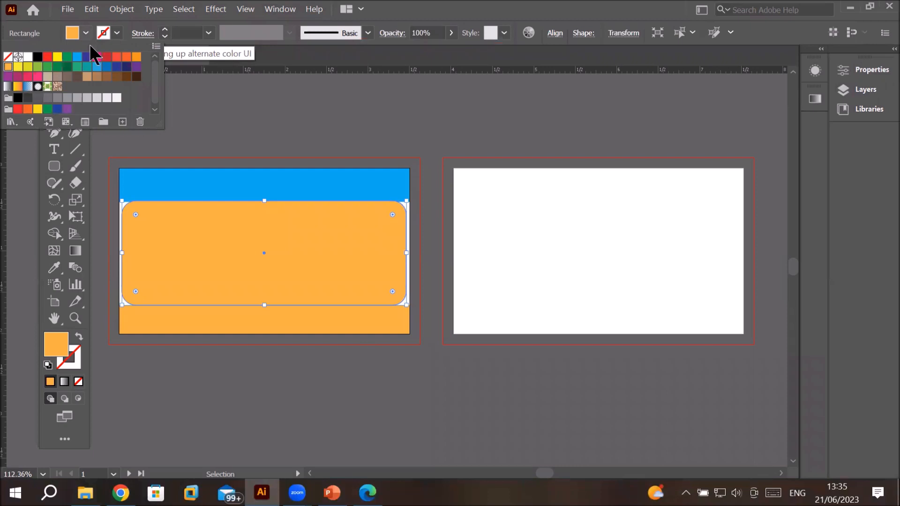
pyautogui.click(107, 67)
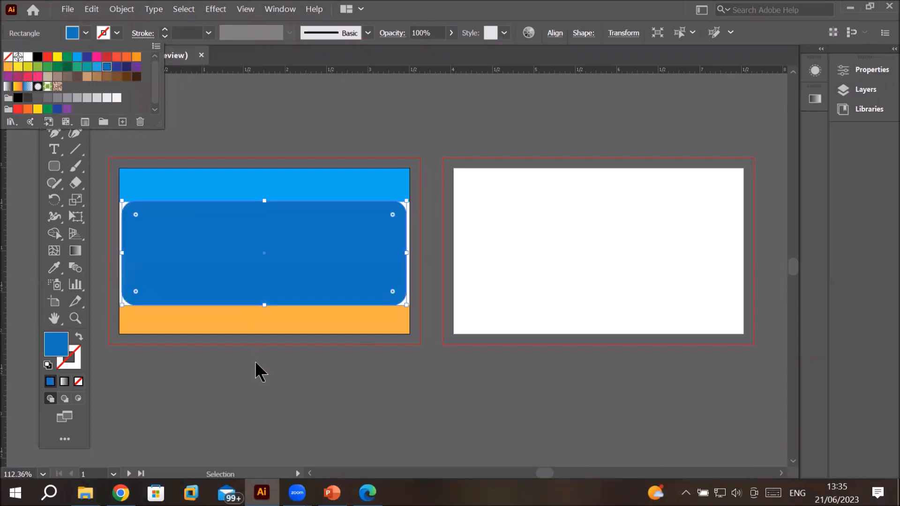
pyautogui.click(85, 34)
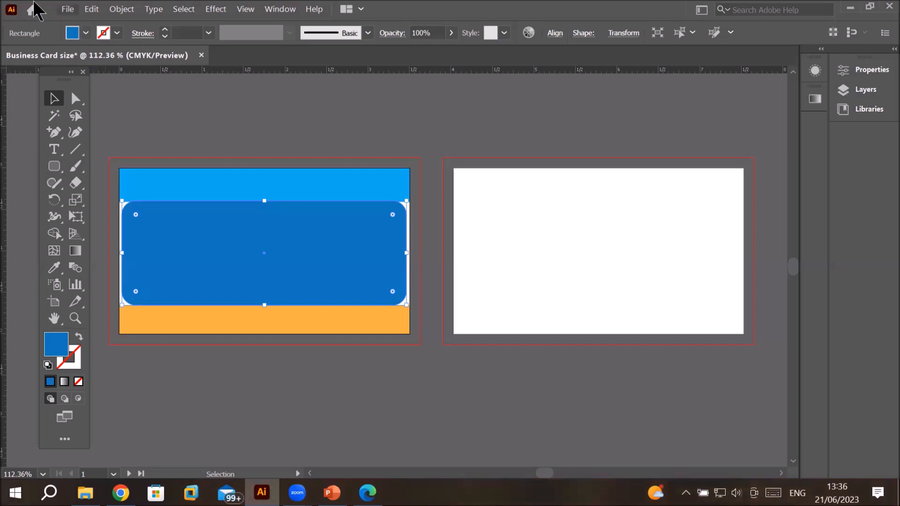
pyautogui.click(274, 9)
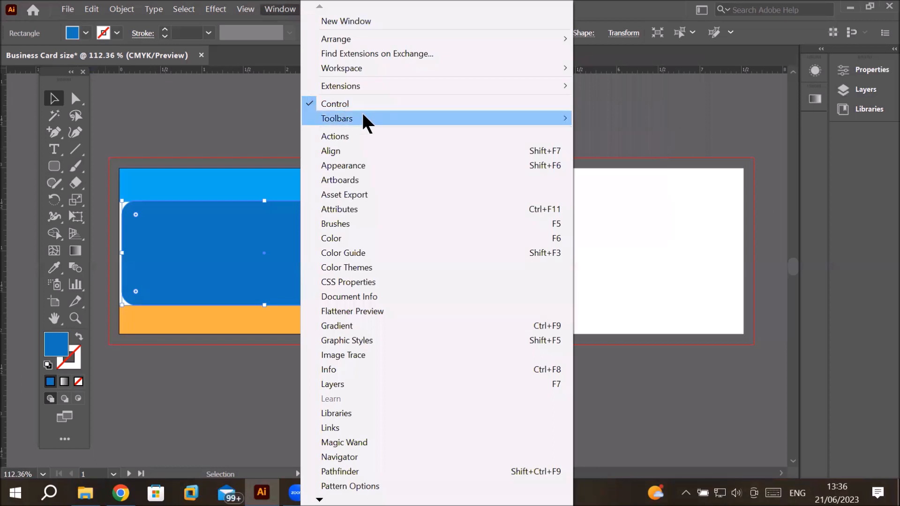
pyautogui.moveTo(362, 119)
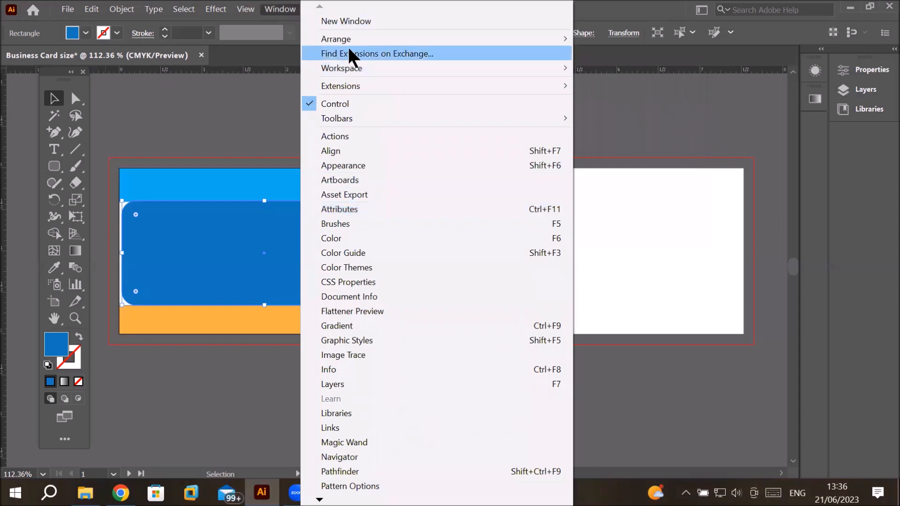
pyautogui.moveTo(350, 41)
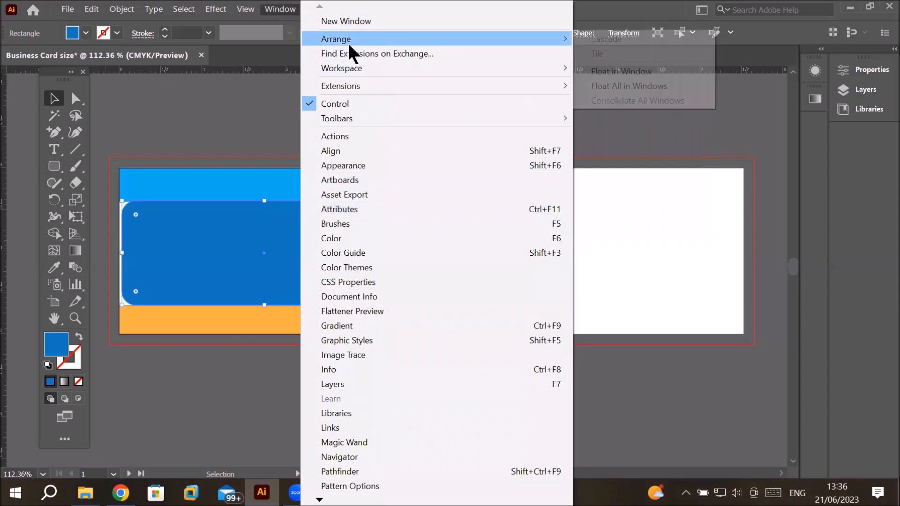
pyautogui.click(206, 236)
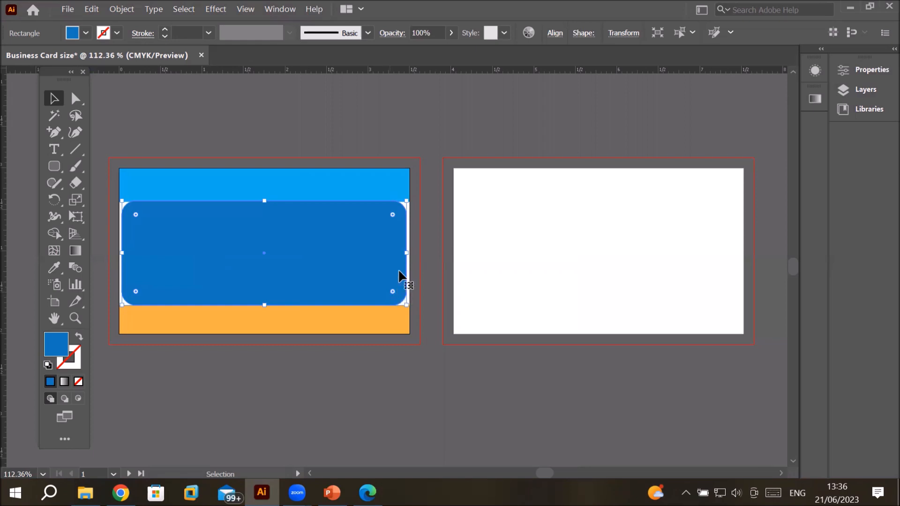
pyautogui.click(54, 149)
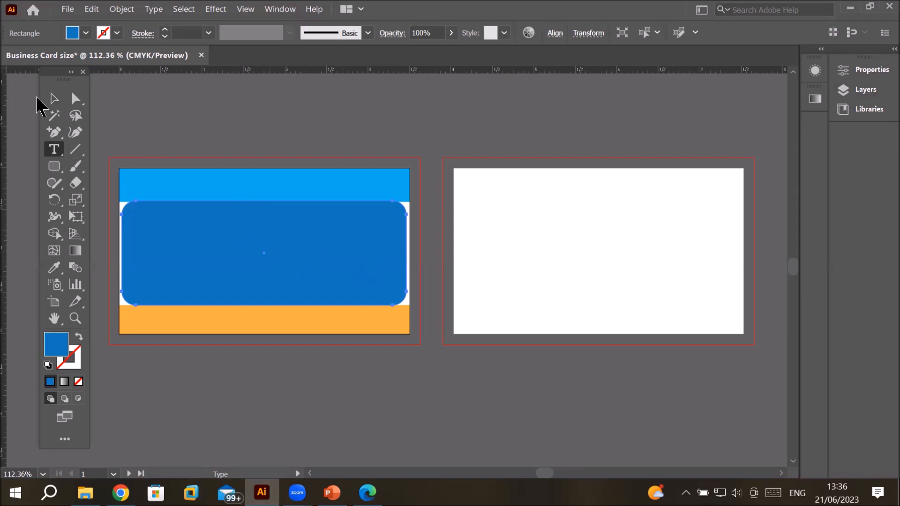
pyautogui.click(53, 98)
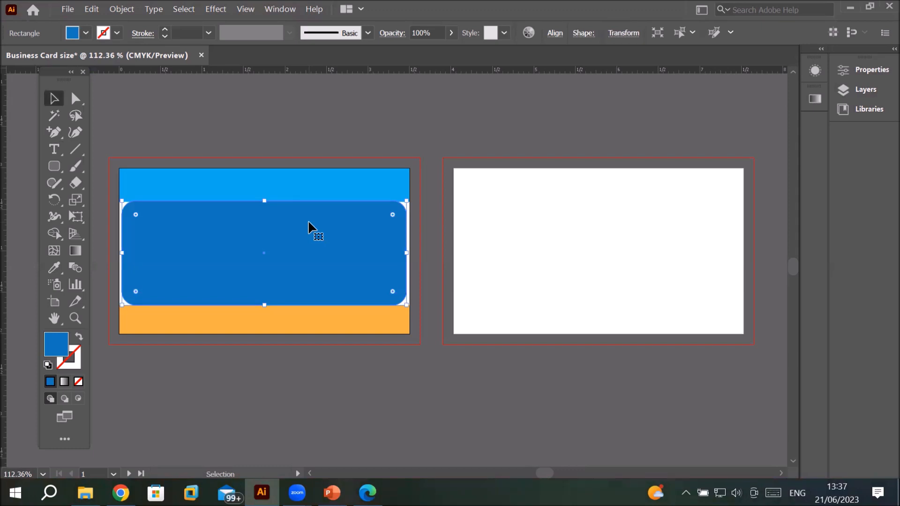
# Step: Select the rounded rectangle and give it a red stroke
pyautogui.click(285, 179)
pyautogui.click(270, 234)
pyautogui.click(117, 33)
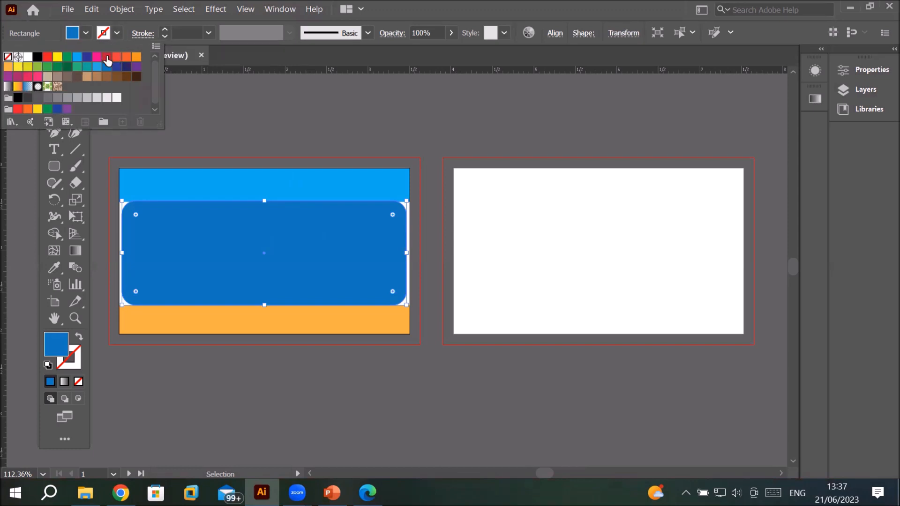
pyautogui.click(107, 57)
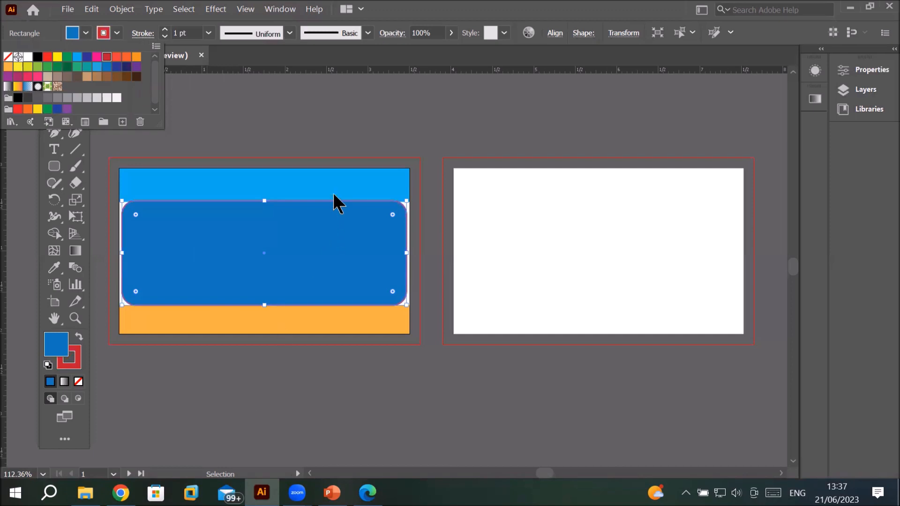
pyautogui.click(247, 259)
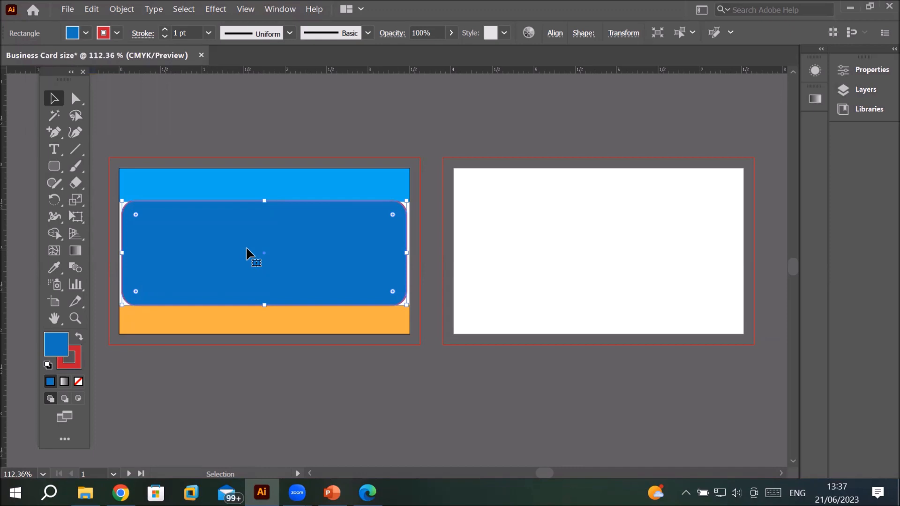
# Step: Zoom in and out to inspect the rounded rectangle's red stroke along its top edge
pyautogui.click(74, 318)
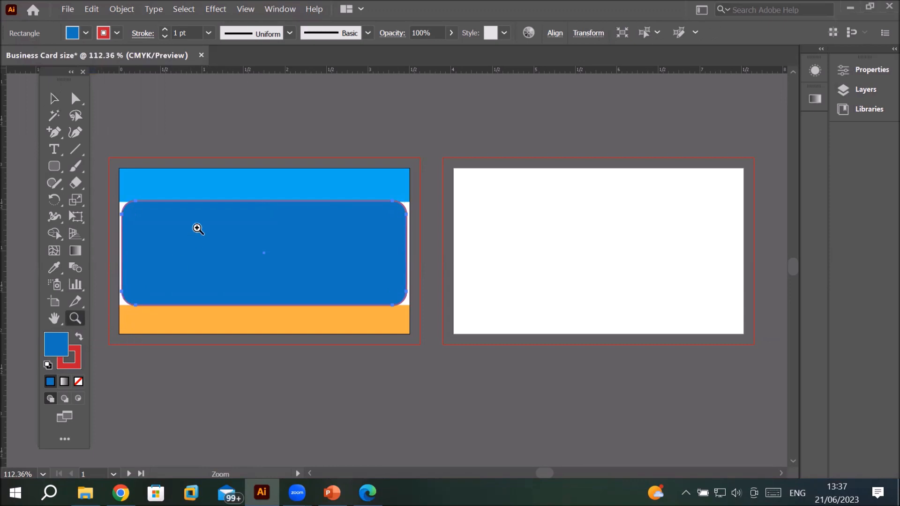
pyautogui.click(206, 205)
pyautogui.click(396, 264)
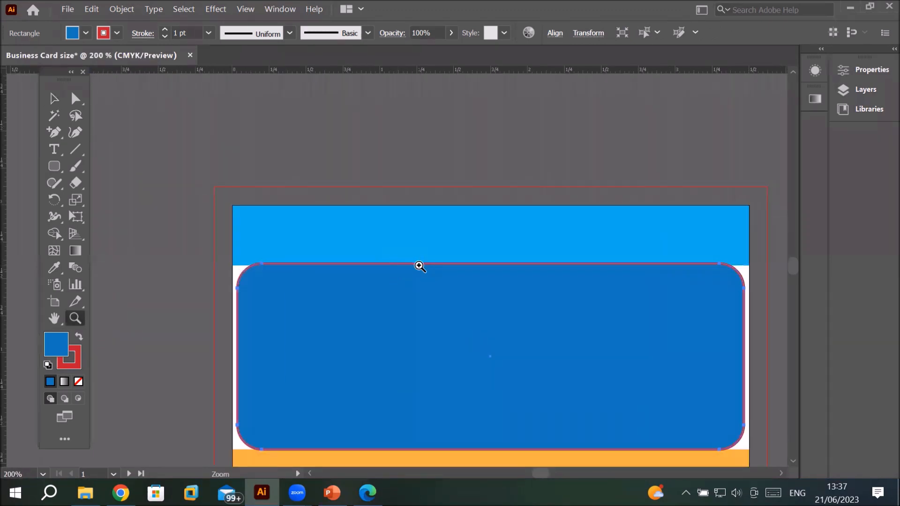
pyautogui.click(417, 263)
pyautogui.click(413, 276)
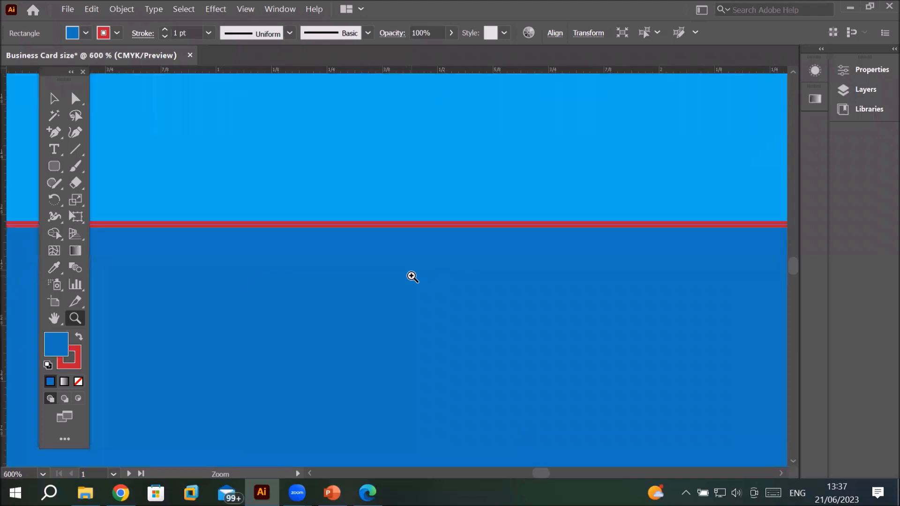
pyautogui.click(411, 275)
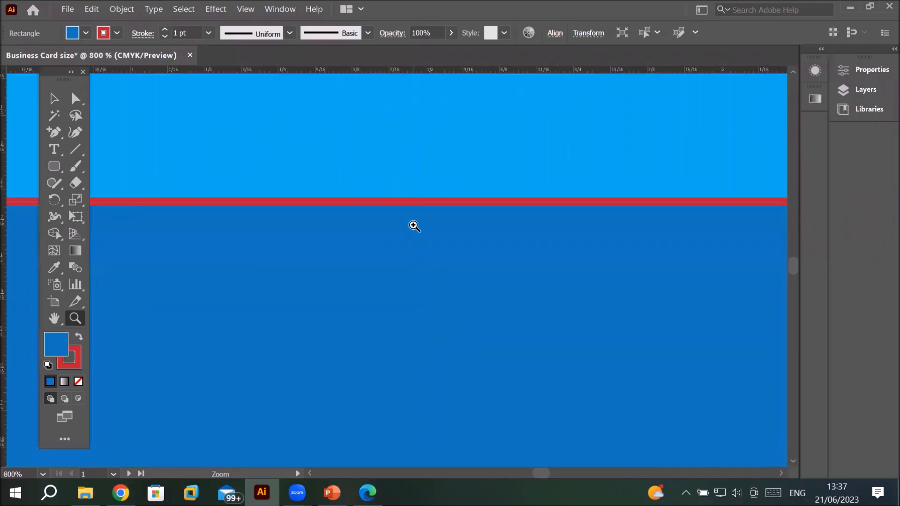
pyautogui.click(414, 257)
pyautogui.click(414, 257)
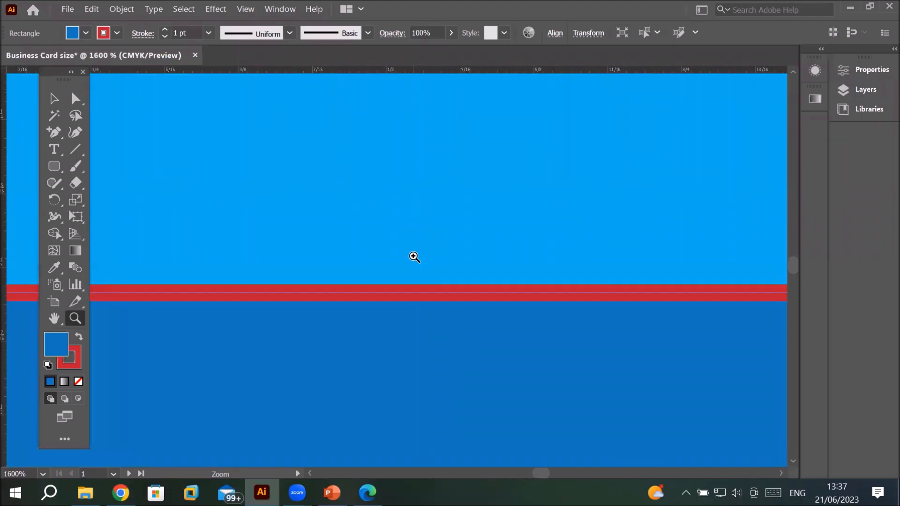
pyautogui.keyDown('alt'); pyautogui.click(406, 305); pyautogui.keyUp('alt')
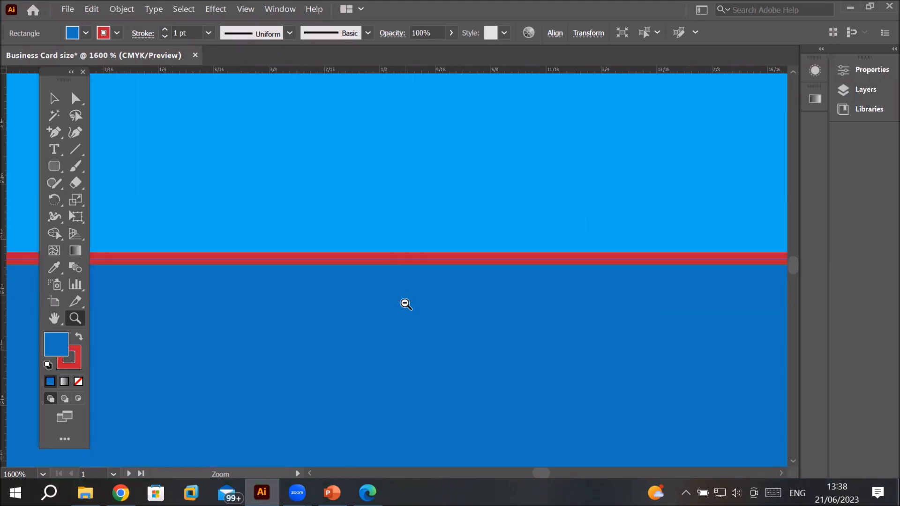
pyautogui.keyDown('alt'); pyautogui.click(406, 304); pyautogui.keyUp('alt')
pyautogui.keyDown('alt'); pyautogui.click(406, 305); pyautogui.keyUp('alt')
pyautogui.keyDown('alt'); pyautogui.click(406, 305); pyautogui.keyUp('alt')
pyautogui.keyDown('alt'); pyautogui.click(406, 305); pyautogui.keyUp('alt')
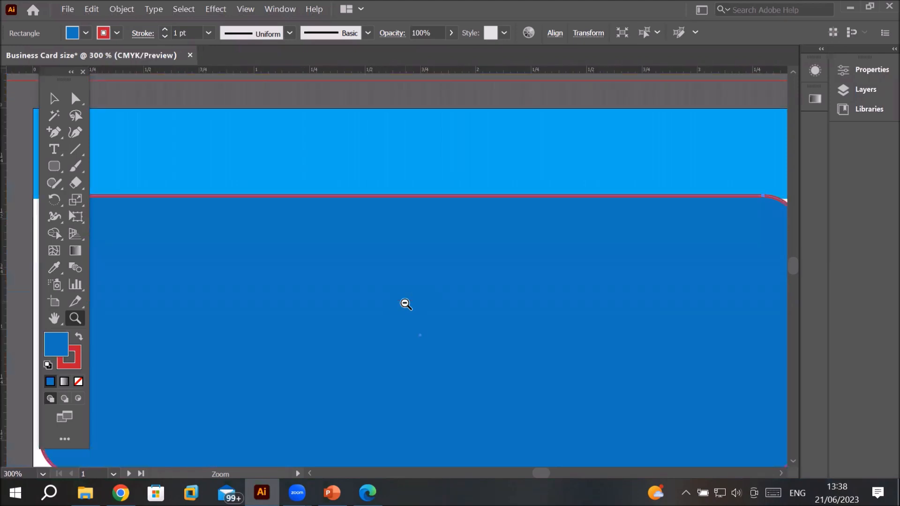
pyautogui.keyDown('alt'); pyautogui.click(406, 304); pyautogui.keyUp('alt')
pyautogui.keyDown('alt'); pyautogui.click(406, 304); pyautogui.keyUp('alt')
pyautogui.keyDown('alt'); pyautogui.click(414, 279); pyautogui.keyUp('alt')
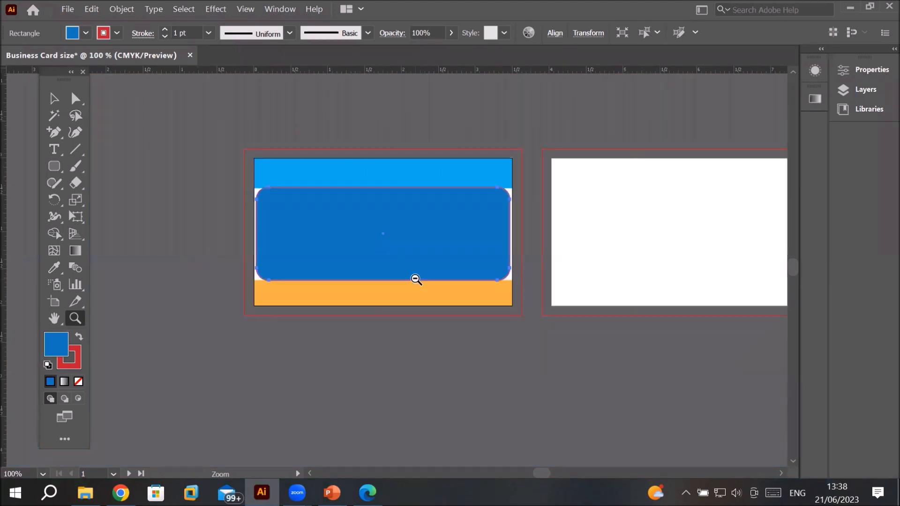
pyautogui.keyDown('alt'); pyautogui.click(403, 245); pyautogui.keyUp('alt')
pyautogui.keyDown('alt'); pyautogui.click(404, 245); pyautogui.keyUp('alt')
pyautogui.keyDown('alt'); pyautogui.click(404, 245); pyautogui.keyUp('alt')
pyautogui.keyDown('alt'); pyautogui.click(397, 263); pyautogui.keyUp('alt')
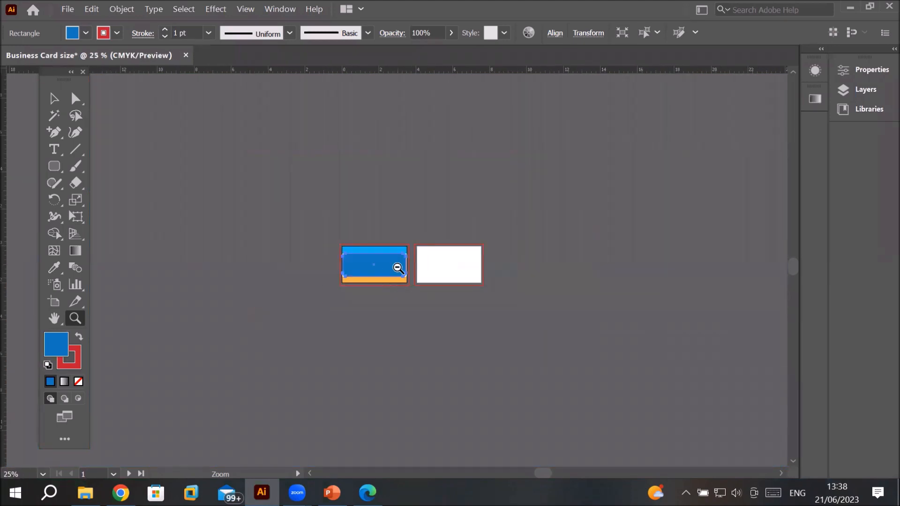
pyautogui.keyDown('alt'); pyautogui.click(396, 264); pyautogui.keyUp('alt')
pyautogui.keyDown('alt'); pyautogui.click(392, 266); pyautogui.keyUp('alt')
pyautogui.keyDown('alt'); pyautogui.click(391, 271); pyautogui.keyUp('alt')
pyautogui.keyDown('alt'); pyautogui.click(391, 271); pyautogui.keyUp('alt')
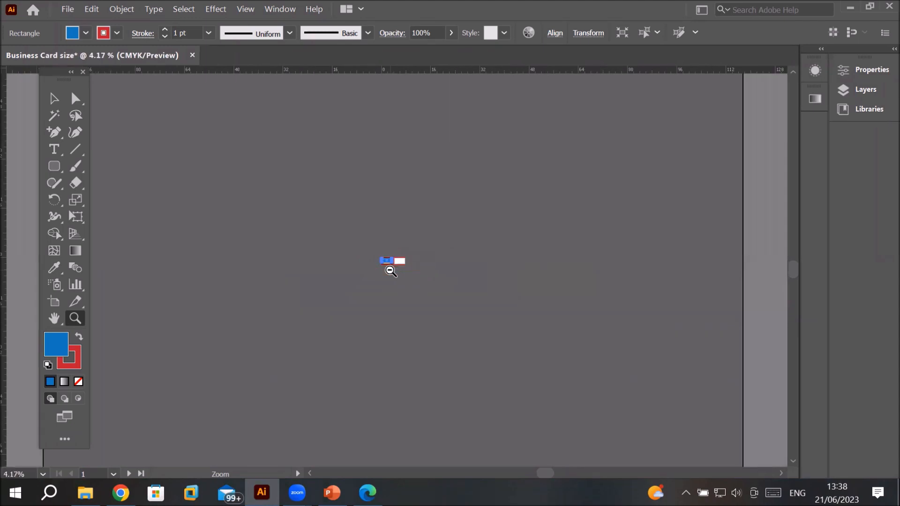
pyautogui.keyDown('alt'); pyautogui.click(390, 271); pyautogui.keyUp('alt')
pyautogui.keyDown('alt'); pyautogui.click(391, 271); pyautogui.keyUp('alt')
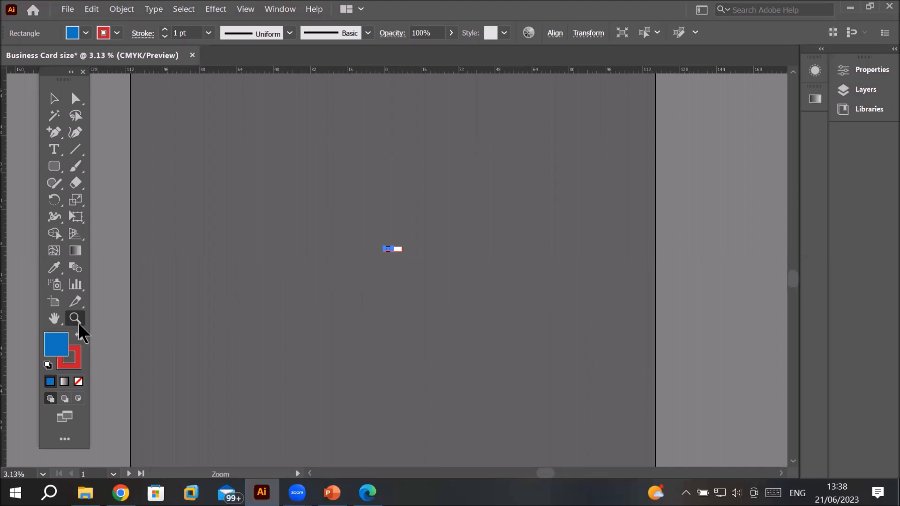
pyautogui.click(388, 249)
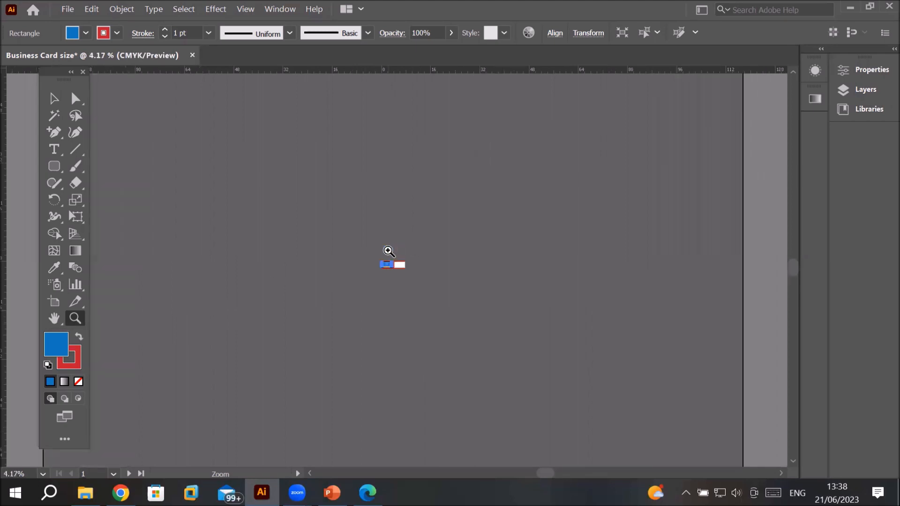
pyautogui.click(393, 292)
pyautogui.click(396, 247)
pyautogui.click(378, 243)
pyautogui.click(407, 265)
pyautogui.click(363, 255)
pyautogui.click(363, 256)
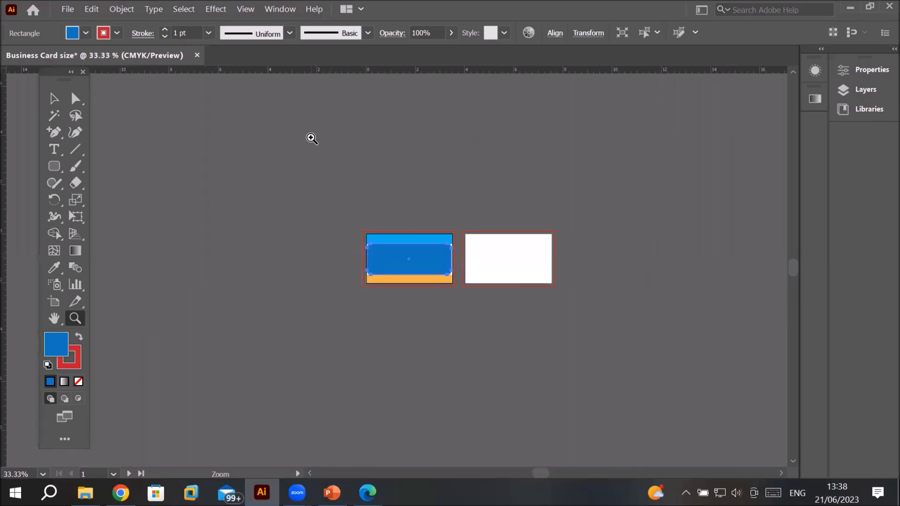
pyautogui.moveTo(335, 225); pyautogui.dragTo(491, 339)
pyautogui.moveTo(398, 251); pyautogui.dragTo(665, 356)
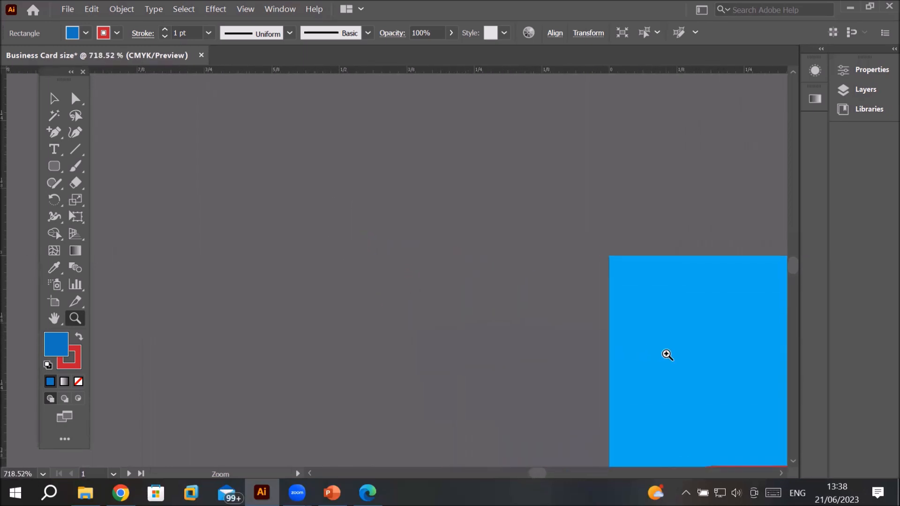
pyautogui.moveTo(726, 369); pyautogui.dragTo(399, 274)
pyautogui.moveTo(750, 370); pyautogui.dragTo(544, 337)
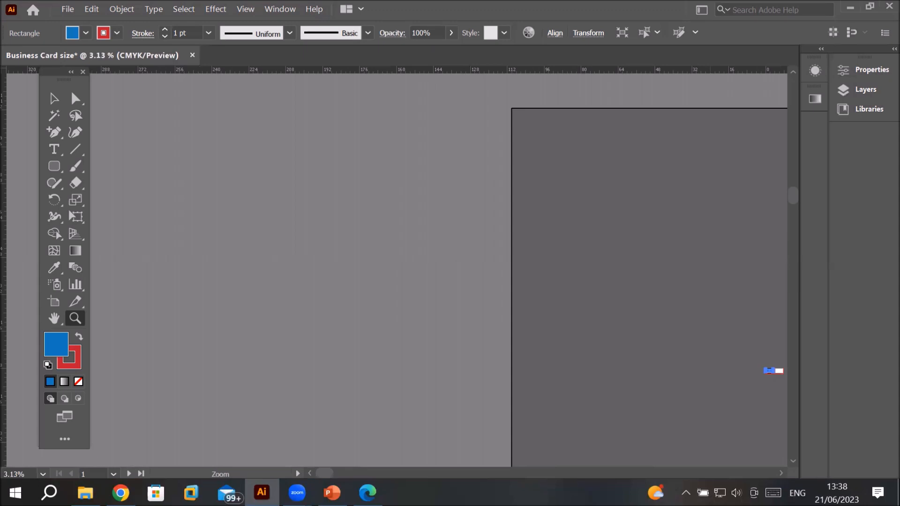
# Step: Switch to PowerPoint to view the tool panel guide slide
pyautogui.click(332, 493)
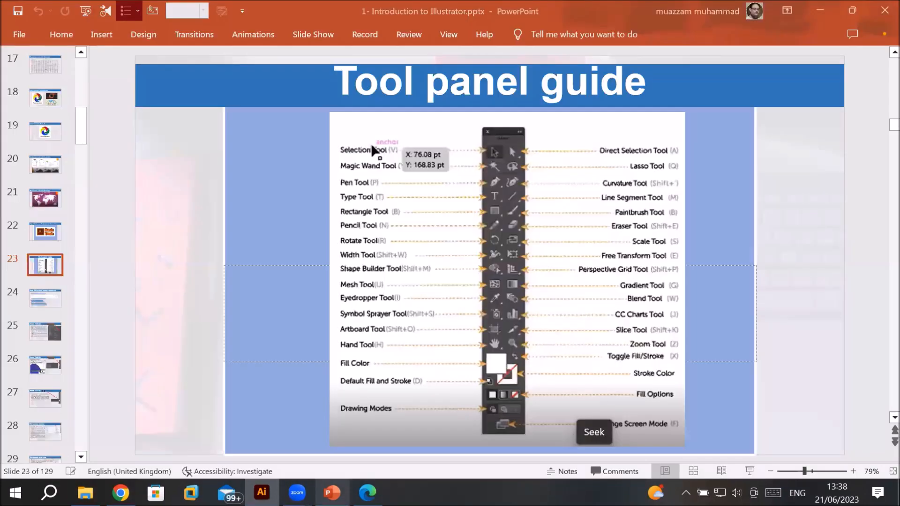
# Step: Switch back to Illustrator
pyautogui.click(881, 419)
pyautogui.click(881, 419)
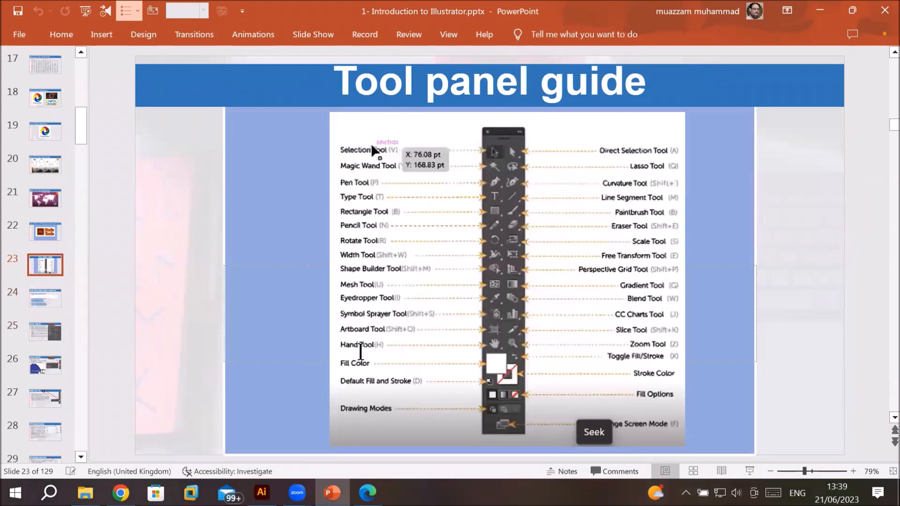
pyautogui.click(262, 492)
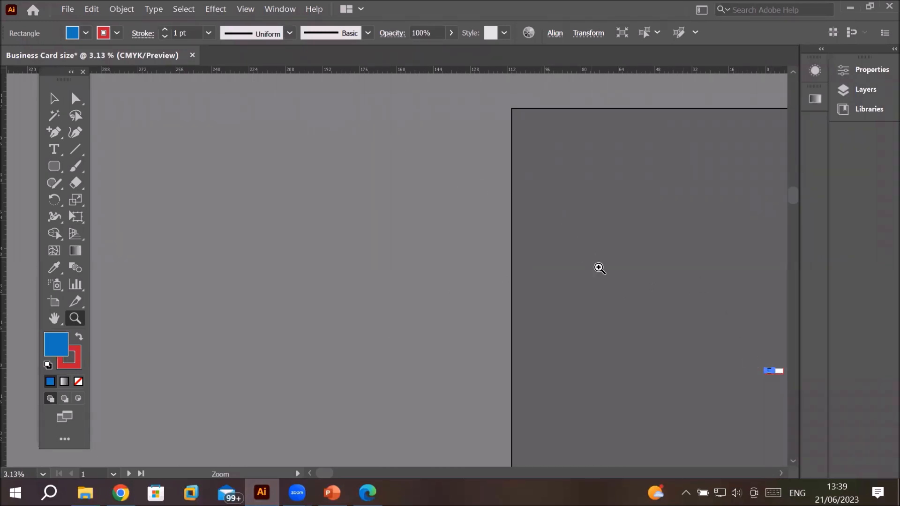
# Step: Zoom in and out on the first business card to inspect the rounded rectangle panel
pyautogui.click(784, 364)
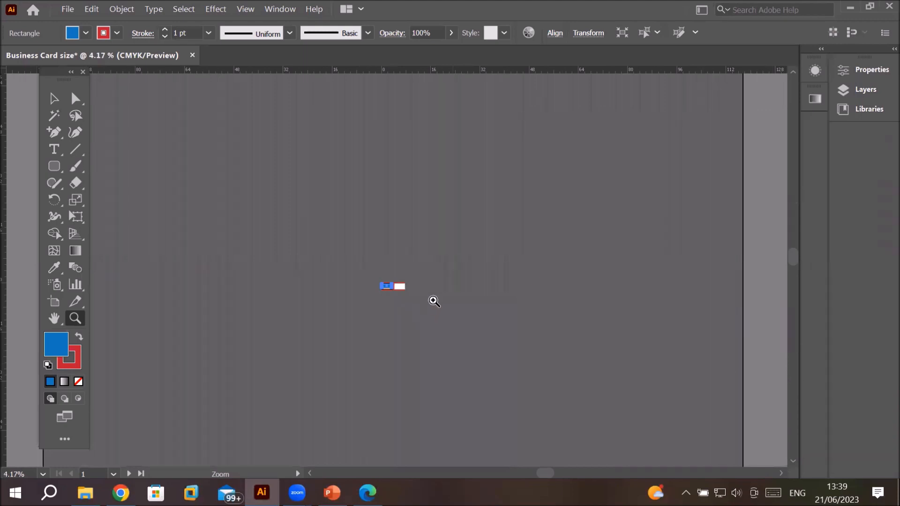
pyautogui.click(397, 304)
pyautogui.click(392, 249)
pyautogui.click(382, 255)
pyautogui.click(374, 277)
pyautogui.click(378, 290)
pyautogui.click(425, 255)
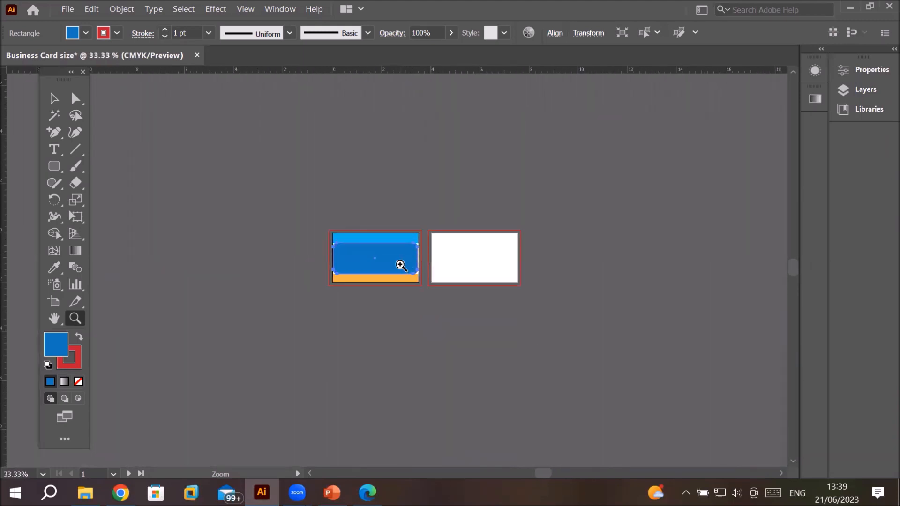
pyautogui.click(389, 263)
pyautogui.click(388, 264)
pyautogui.click(388, 263)
pyautogui.click(388, 264)
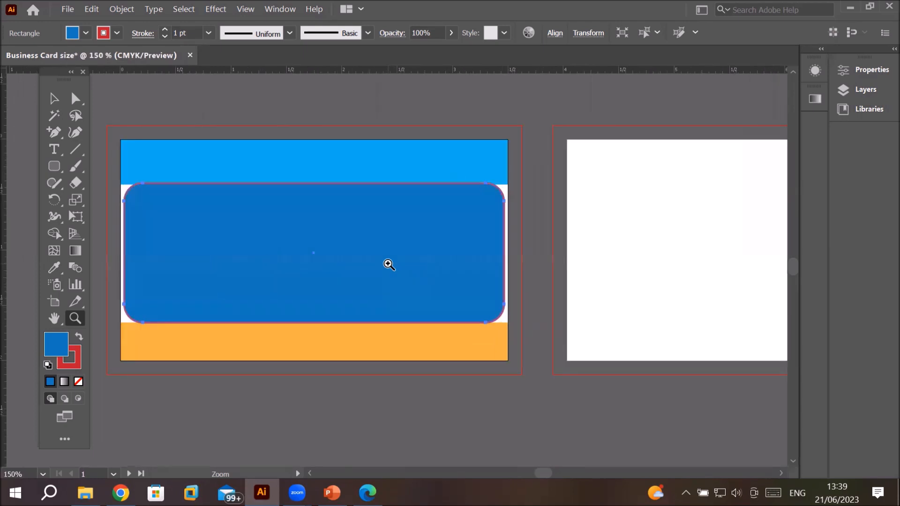
pyautogui.keyDown('alt'); pyautogui.click(389, 264); pyautogui.keyUp('alt')
pyautogui.keyDown('alt'); pyautogui.click(389, 265); pyautogui.keyUp('alt')
pyautogui.keyDown('alt'); pyautogui.click(389, 265); pyautogui.keyUp('alt')
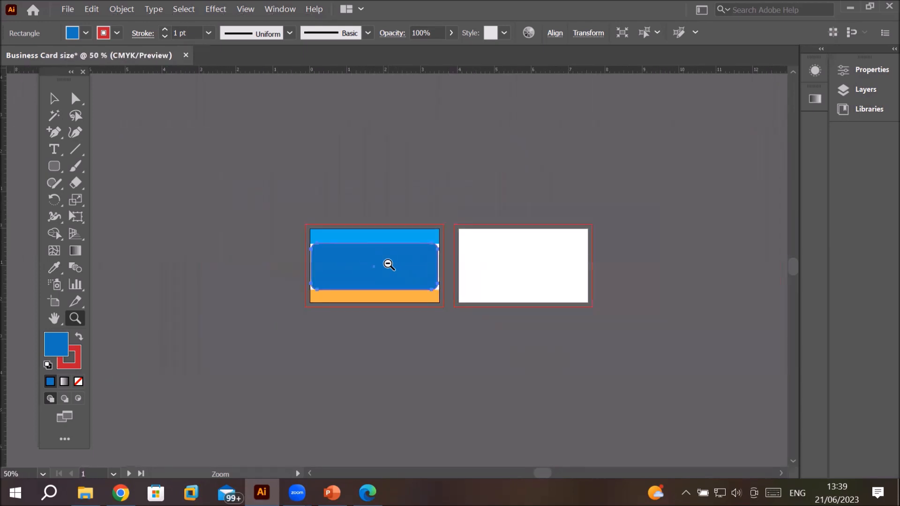
pyautogui.click(387, 264)
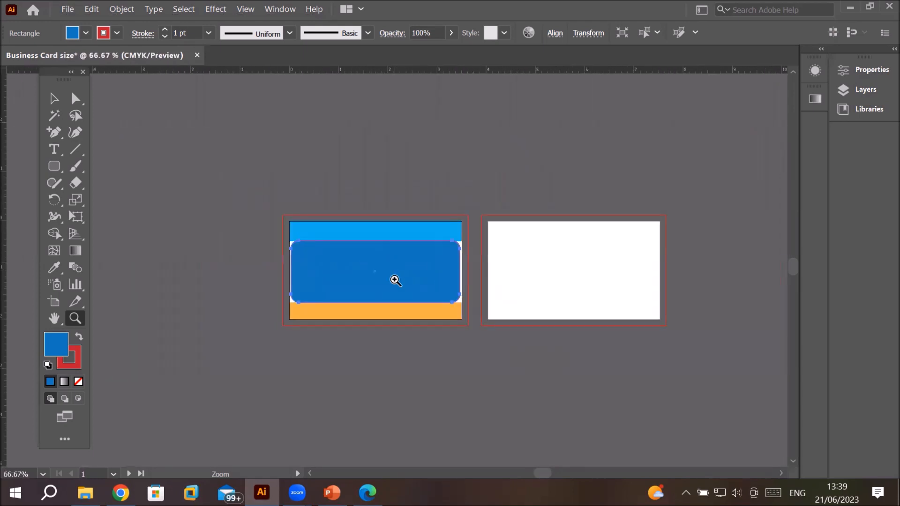
pyautogui.click(394, 279)
pyautogui.click(395, 280)
pyautogui.click(395, 280)
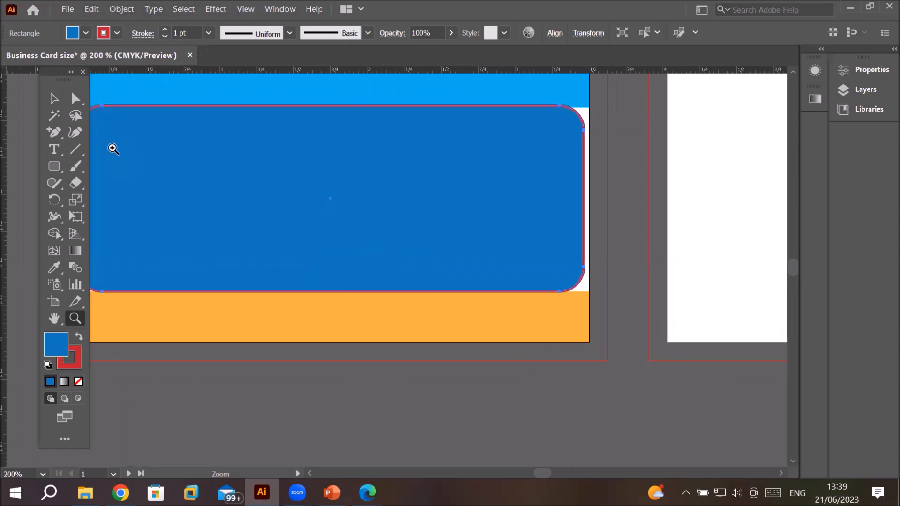
# Step: Scroll and zoom repeatedly around the rounded rectangle to examine its red stroke at different magnifications
pyautogui.scroll(-5, 113, 149)
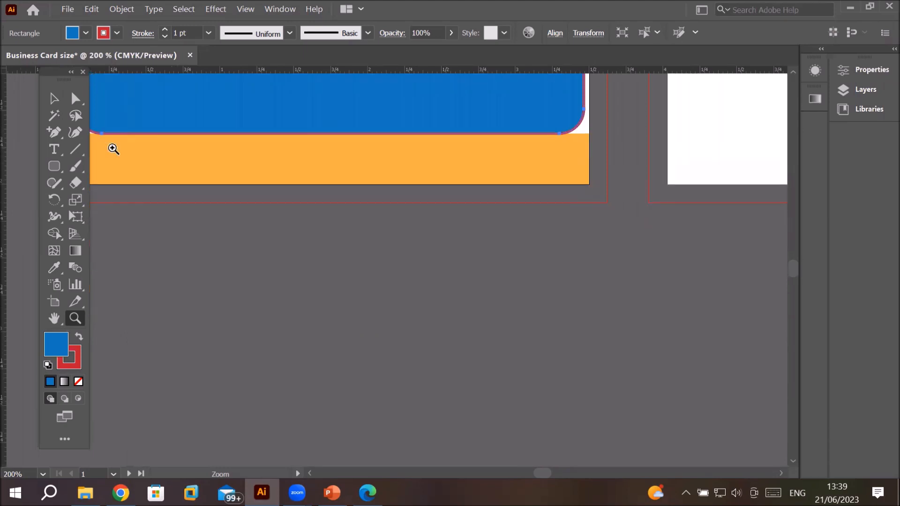
pyautogui.scroll(8, 113, 148)
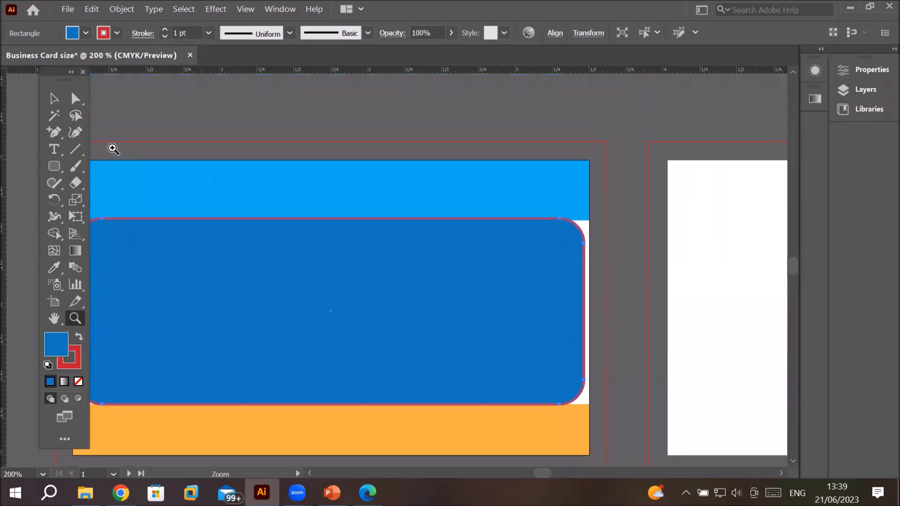
pyautogui.scroll(-3, 113, 148)
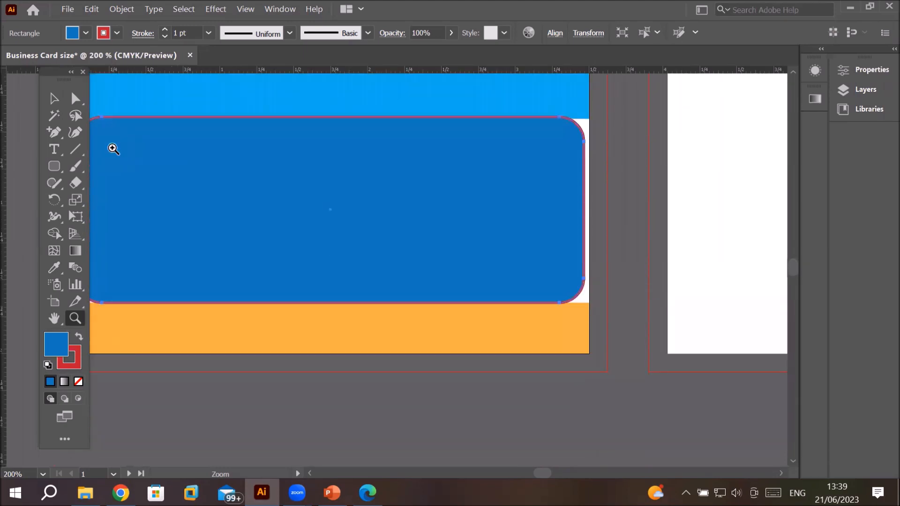
pyautogui.scroll(-2, 113, 148)
pyautogui.scroll(5, 113, 149)
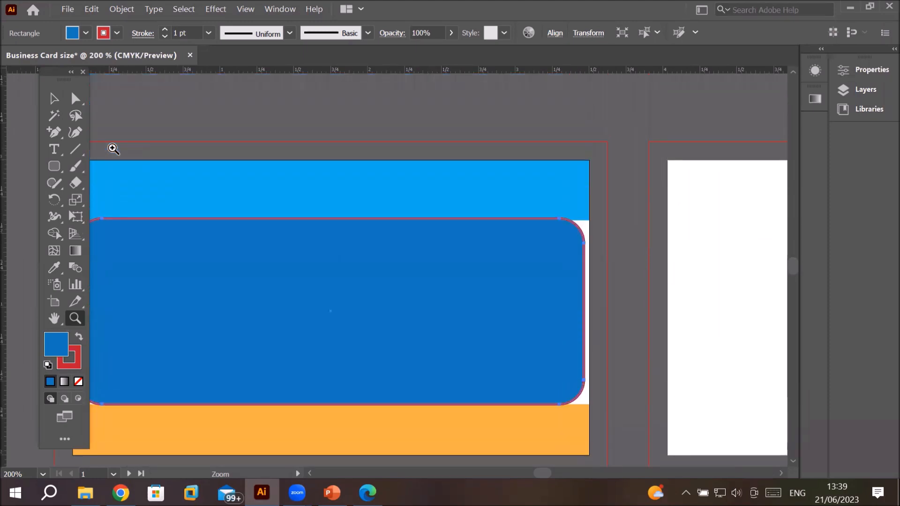
pyautogui.scroll(-4, 113, 148)
pyautogui.scroll(2, 113, 149)
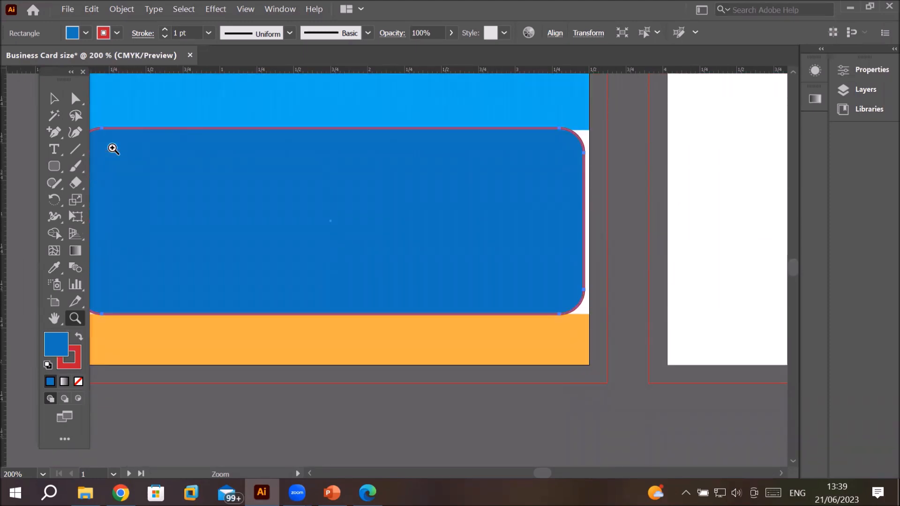
pyautogui.scroll(-4, 113, 149)
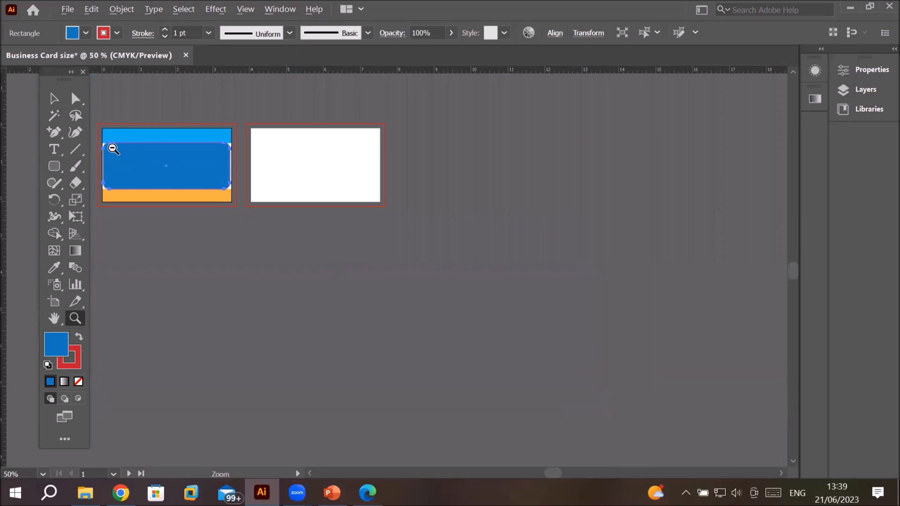
pyautogui.scroll(-2, 113, 148)
pyautogui.scroll(4, 113, 149)
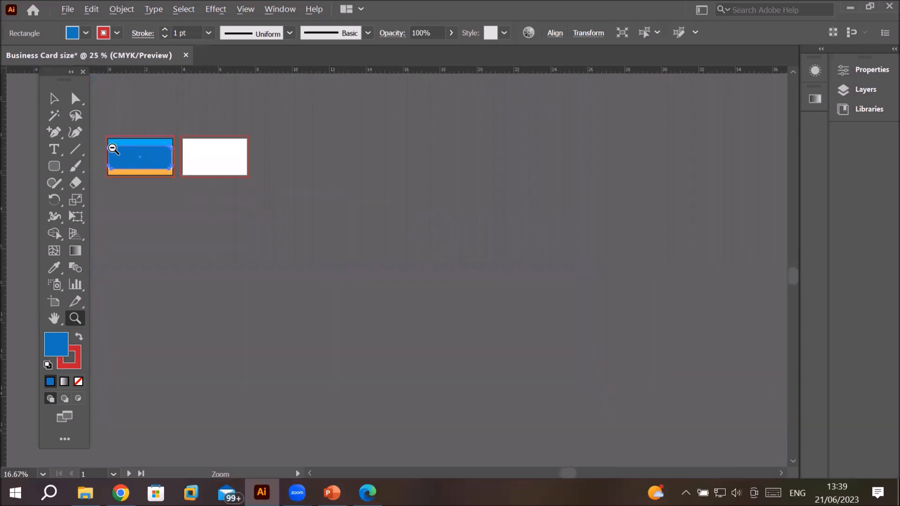
pyautogui.scroll(3, 113, 149)
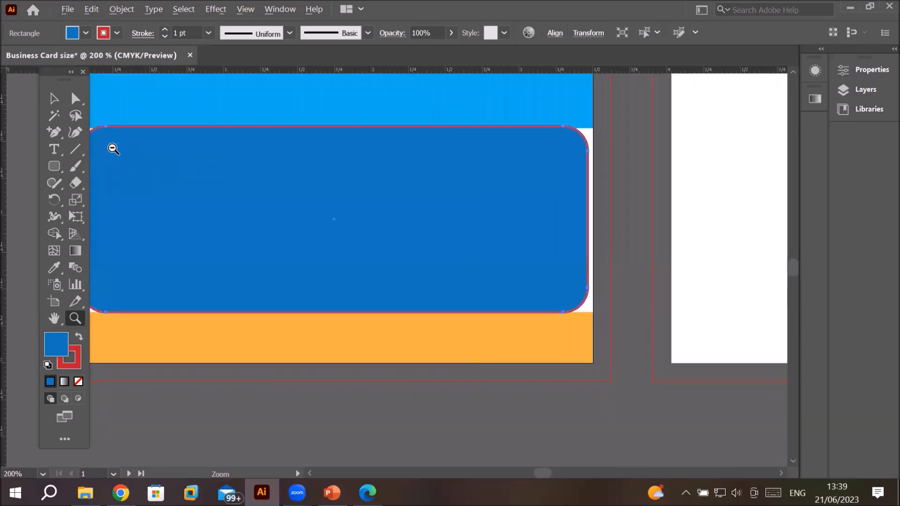
pyautogui.scroll(1, 113, 148)
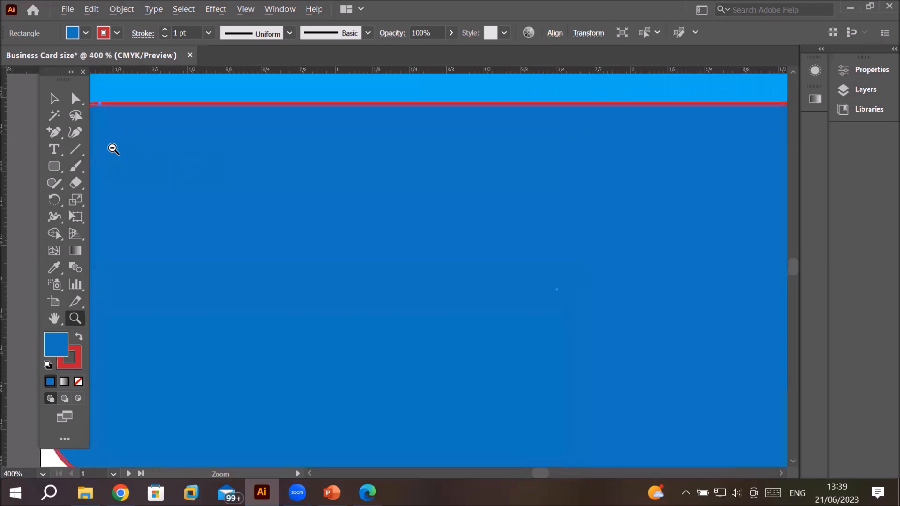
pyautogui.scroll(-4, 113, 148)
pyautogui.scroll(-3, 113, 148)
pyautogui.scroll(6, 113, 148)
pyautogui.scroll(-3, 113, 149)
pyautogui.scroll(3, 113, 149)
pyautogui.scroll(-5, 113, 148)
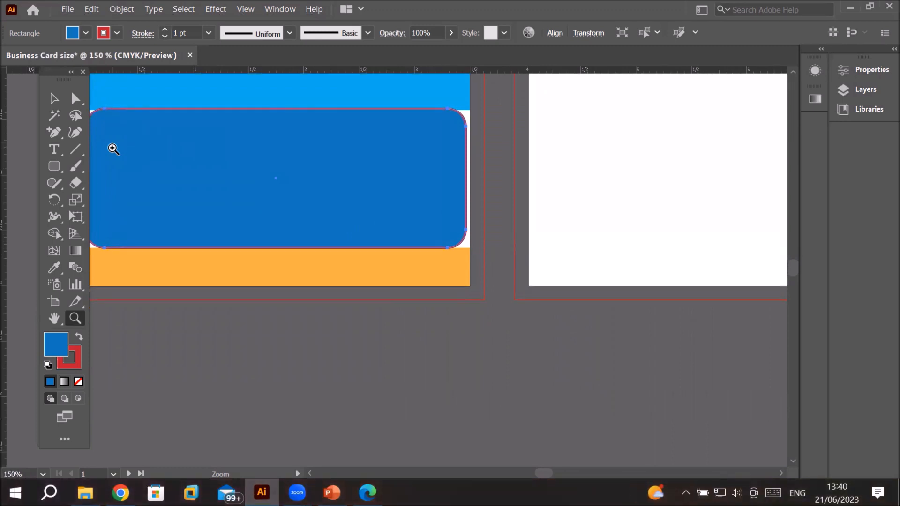
pyautogui.scroll(10, 113, 149)
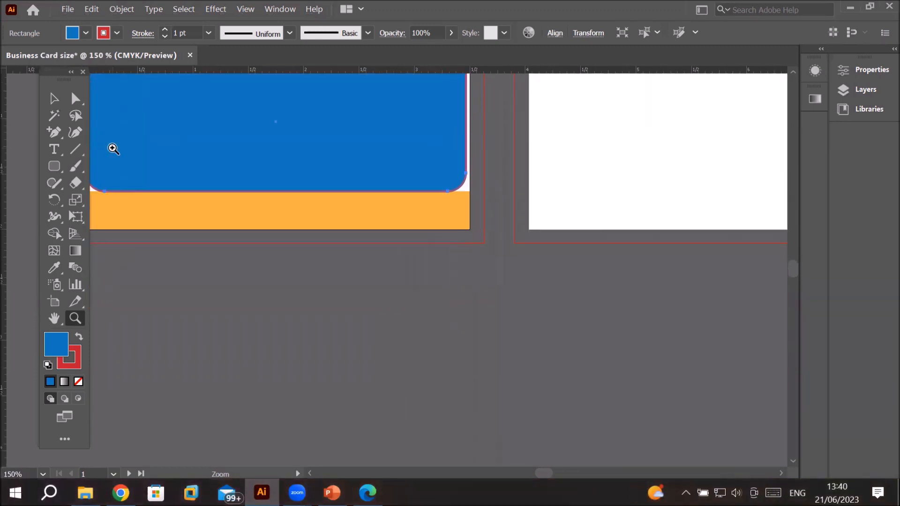
pyautogui.scroll(-5, 113, 148)
pyautogui.scroll(-3, 113, 149)
pyautogui.scroll(3, 113, 149)
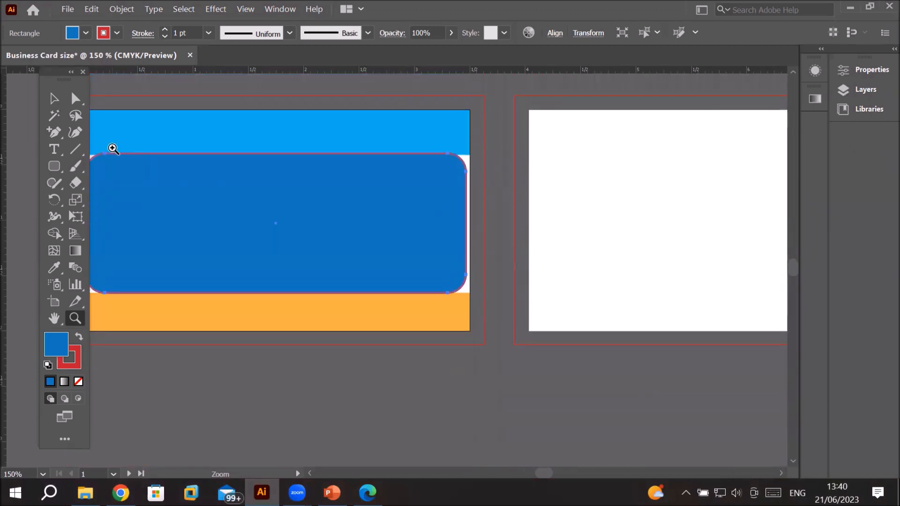
pyautogui.scroll(-4, 113, 149)
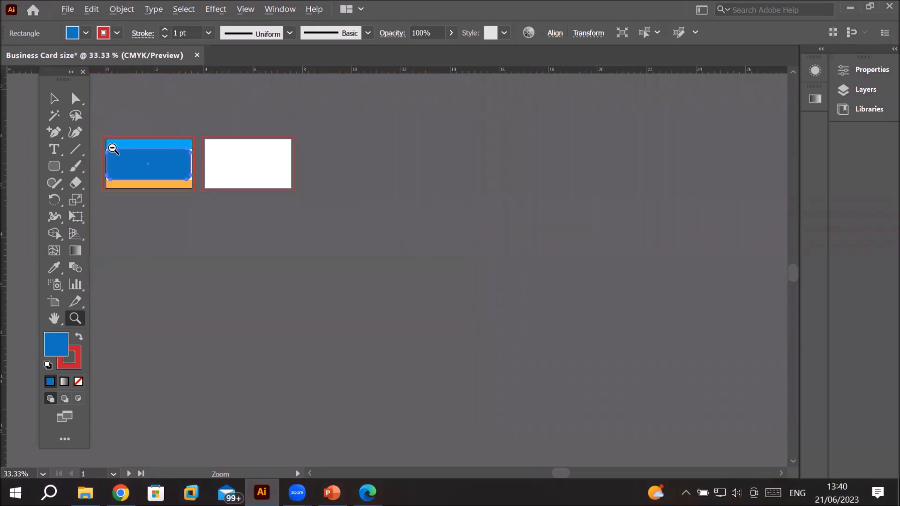
pyautogui.scroll(-2, 113, 149)
pyautogui.scroll(11, 113, 149)
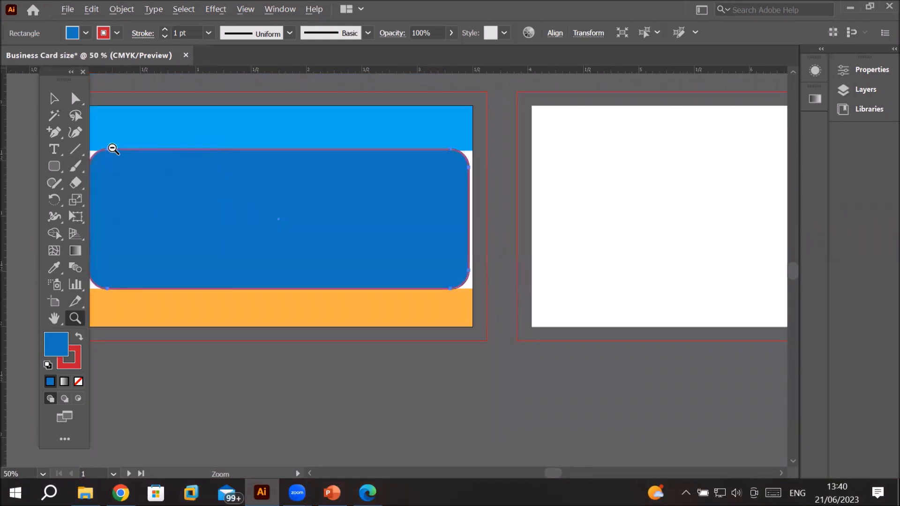
pyautogui.scroll(-6, 113, 149)
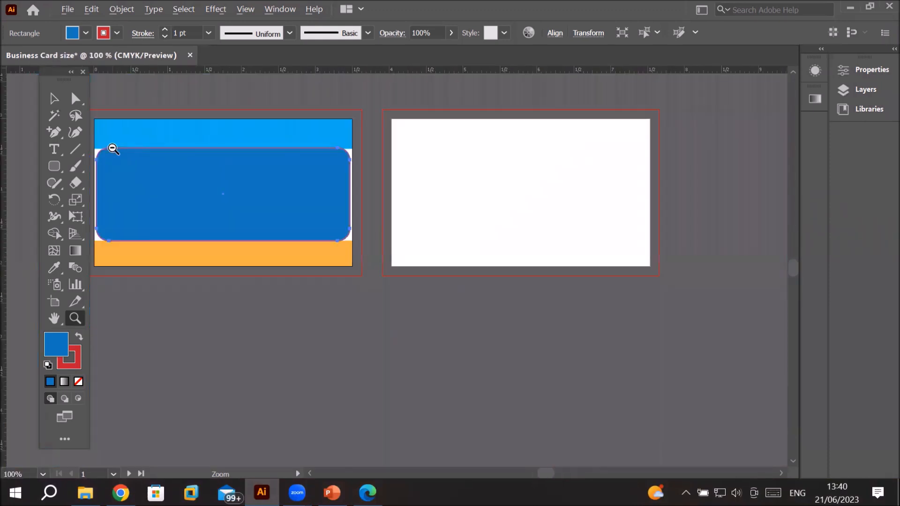
pyautogui.scroll(5, 113, 148)
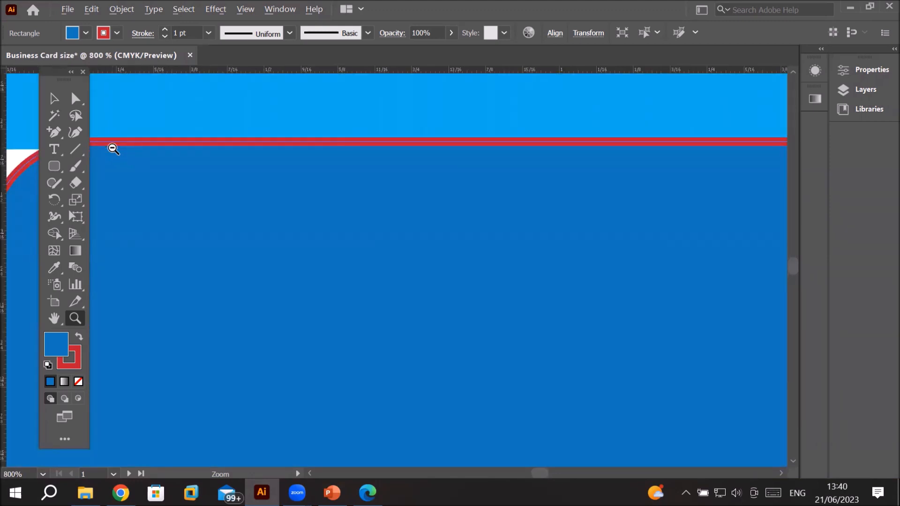
pyautogui.scroll(-8, 113, 148)
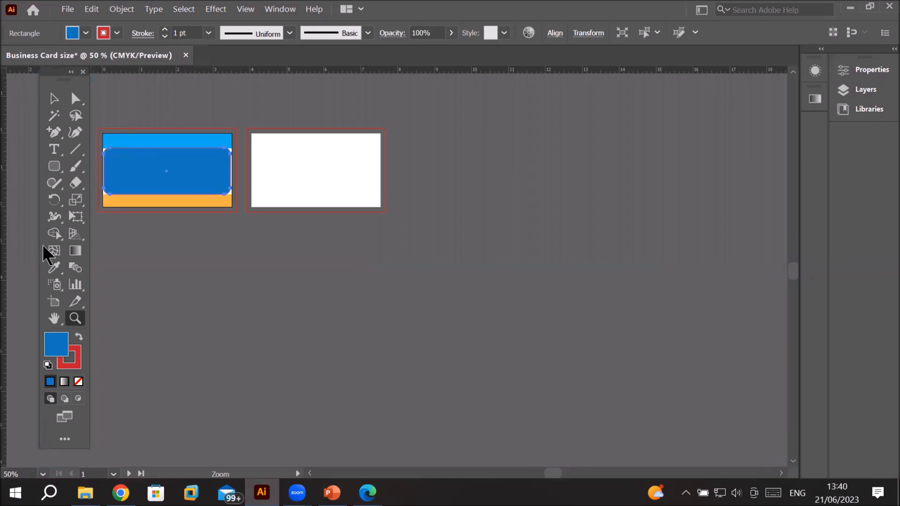
# Step: Enable Zoom with Mouse Wheel in the General preferences and confirm the dialog
pyautogui.press('ctrl')
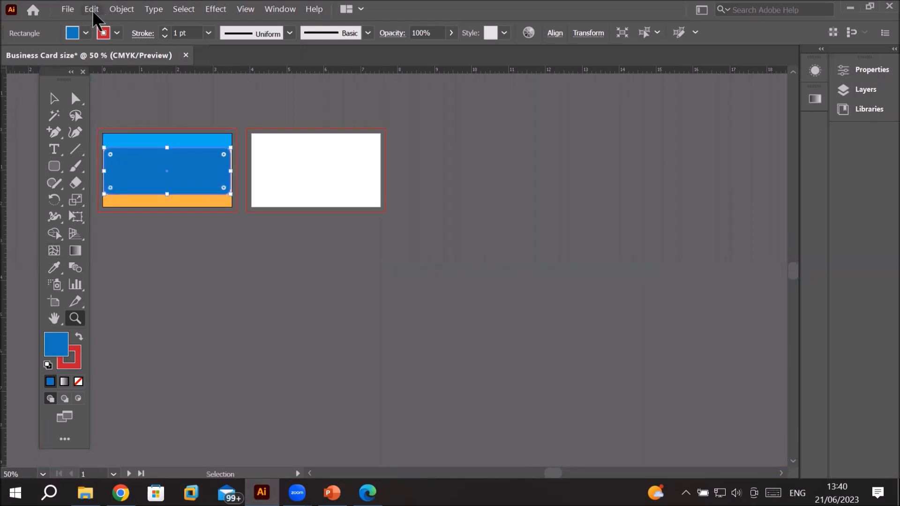
pyautogui.click(92, 10)
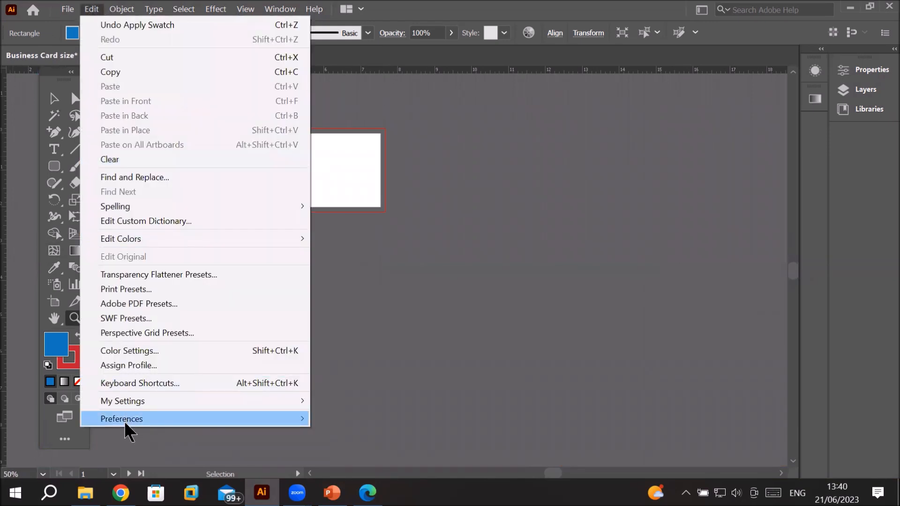
pyautogui.moveTo(148, 417)
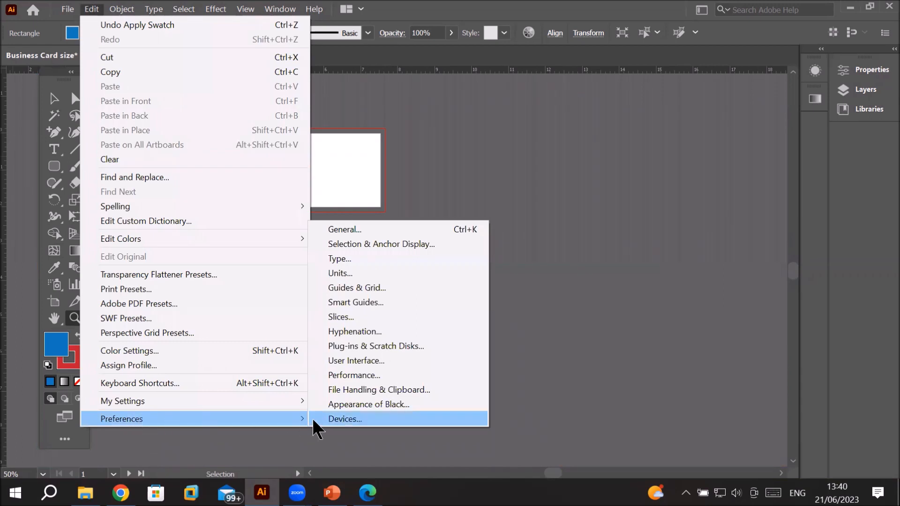
pyautogui.click(369, 228)
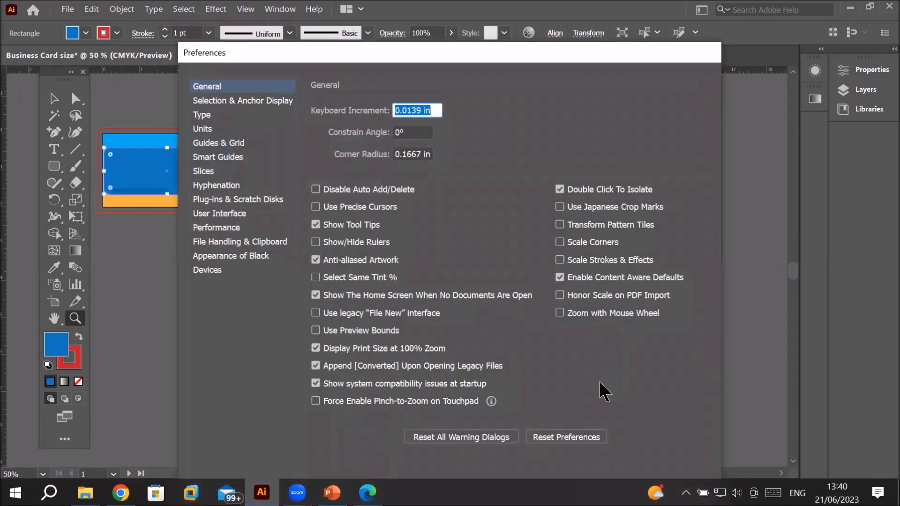
pyautogui.click(561, 313)
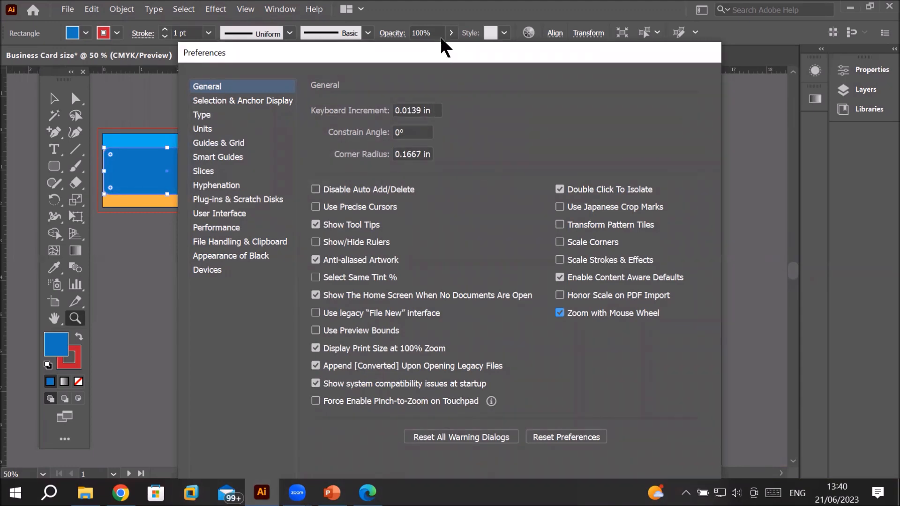
pyautogui.moveTo(440, 46); pyautogui.dragTo(438, 5)
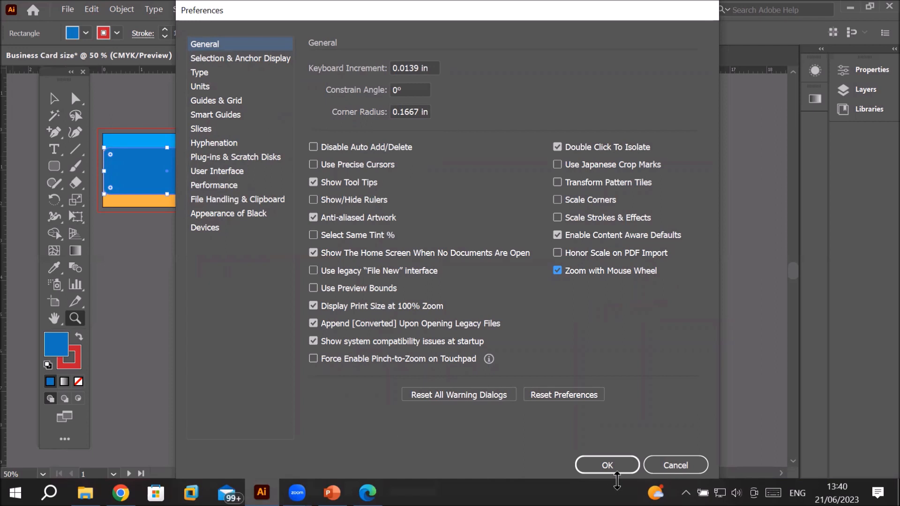
pyautogui.click(617, 466)
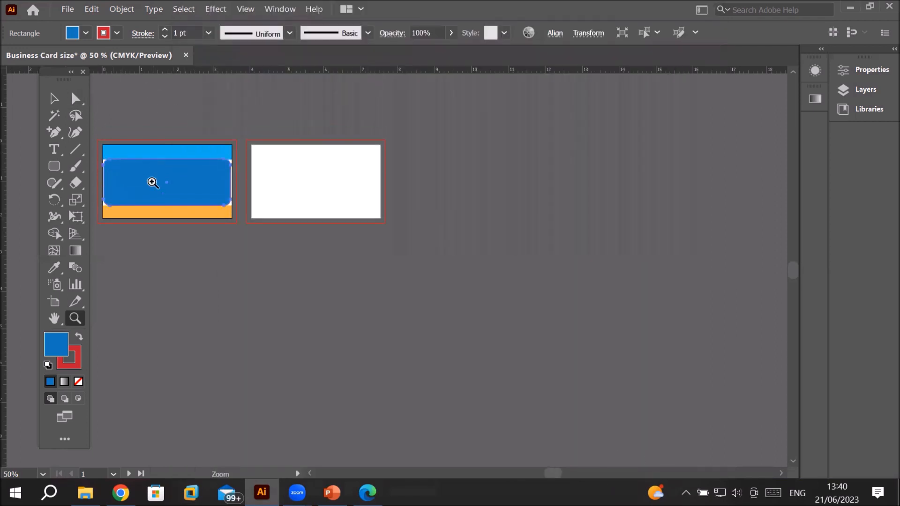
# Step: Open the Preferences dialog and browse through each of its categories
pyautogui.click(122, 186)
pyautogui.press('v')
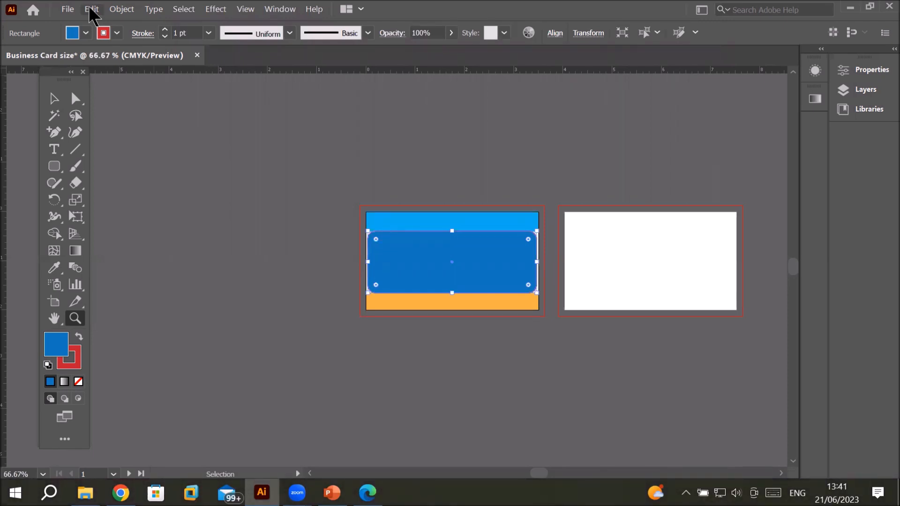
pyautogui.click(90, 9)
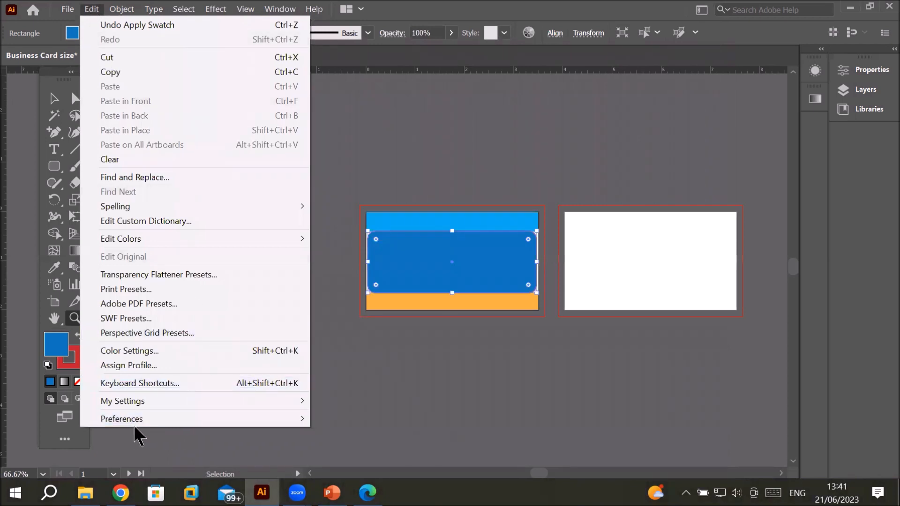
pyautogui.moveTo(268, 415)
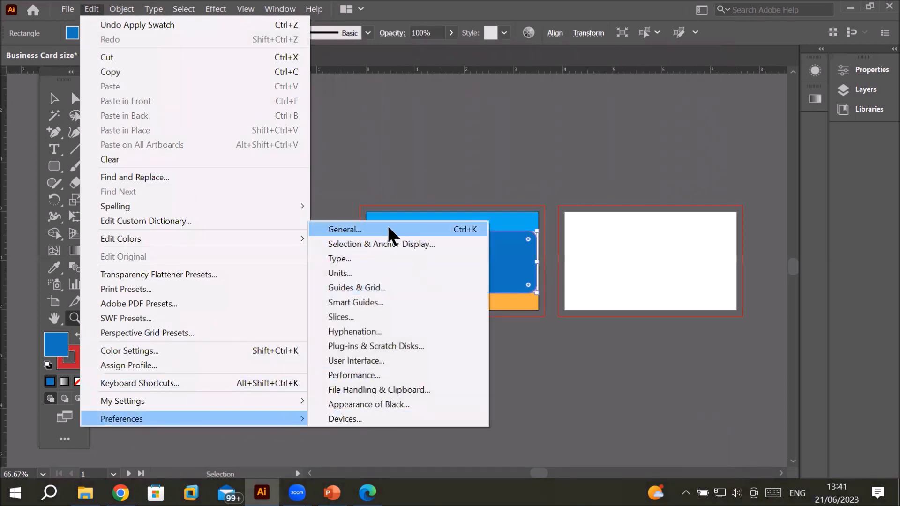
pyautogui.click(428, 228)
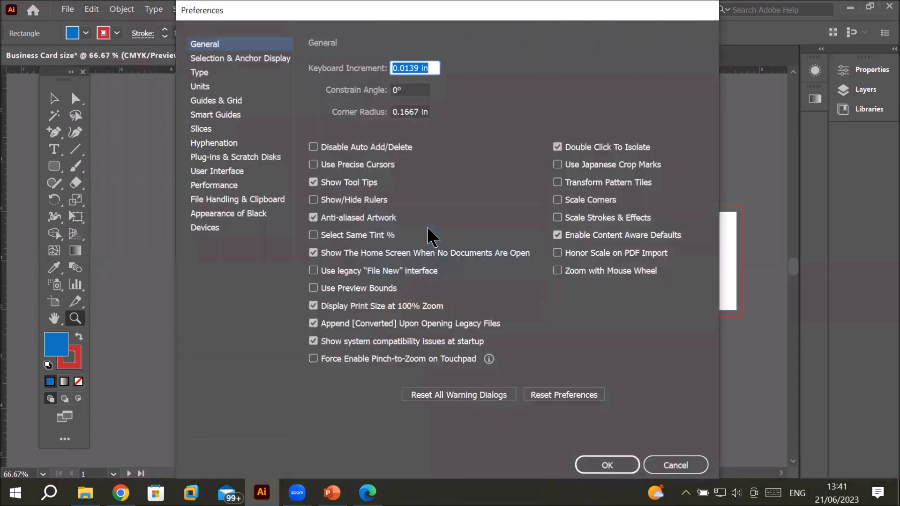
pyautogui.click(210, 57)
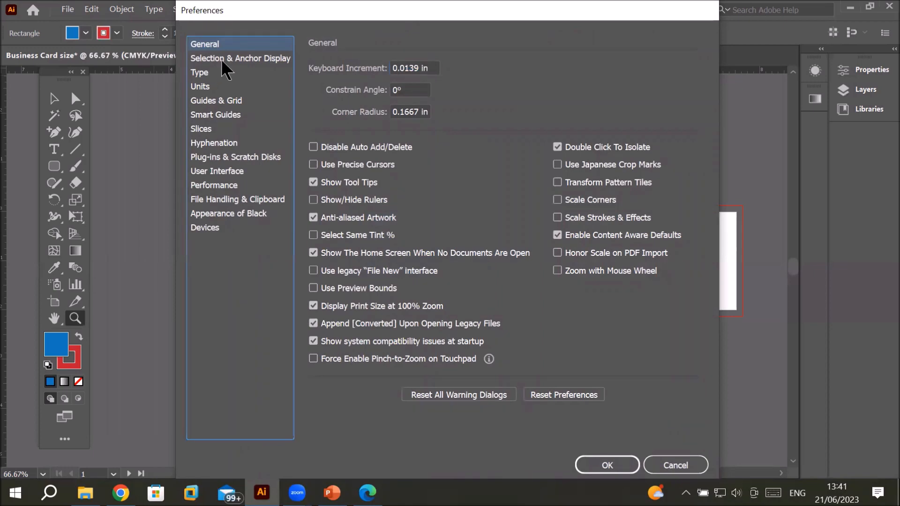
pyautogui.click(204, 69)
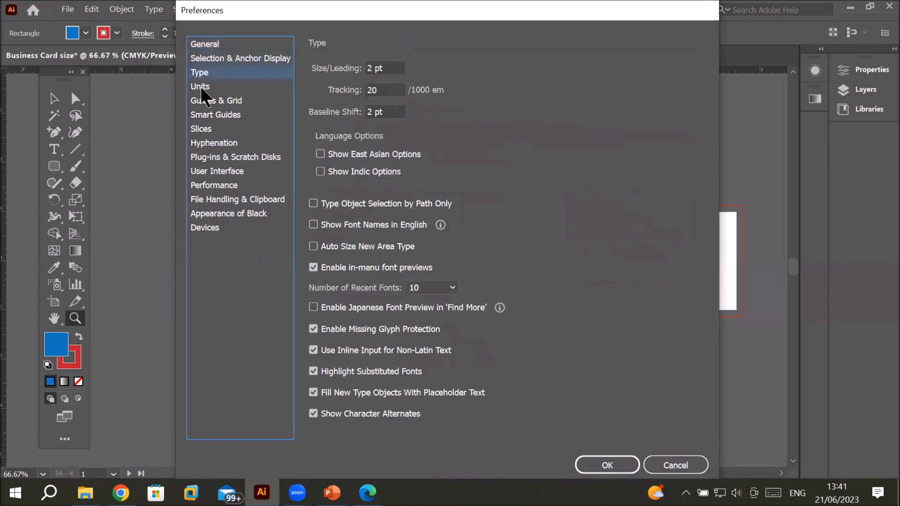
pyautogui.click(201, 86)
pyautogui.click(204, 106)
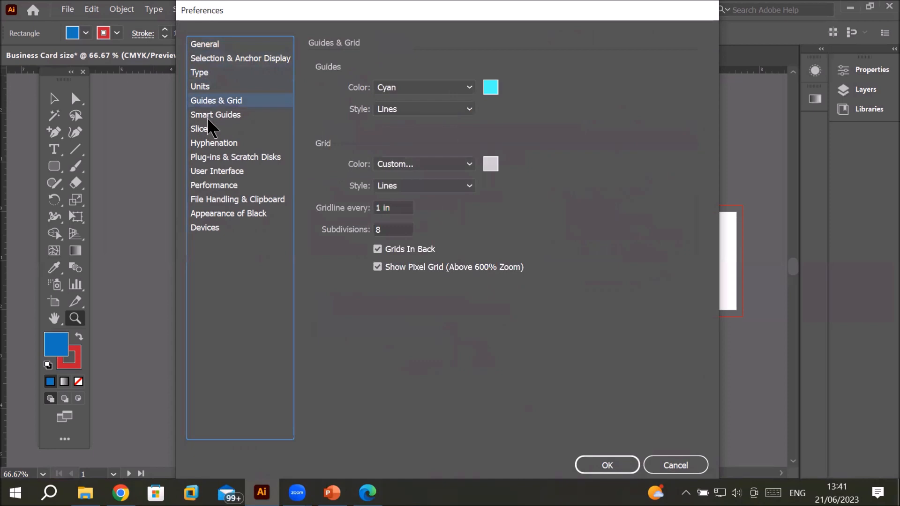
pyautogui.click(207, 116)
pyautogui.click(204, 130)
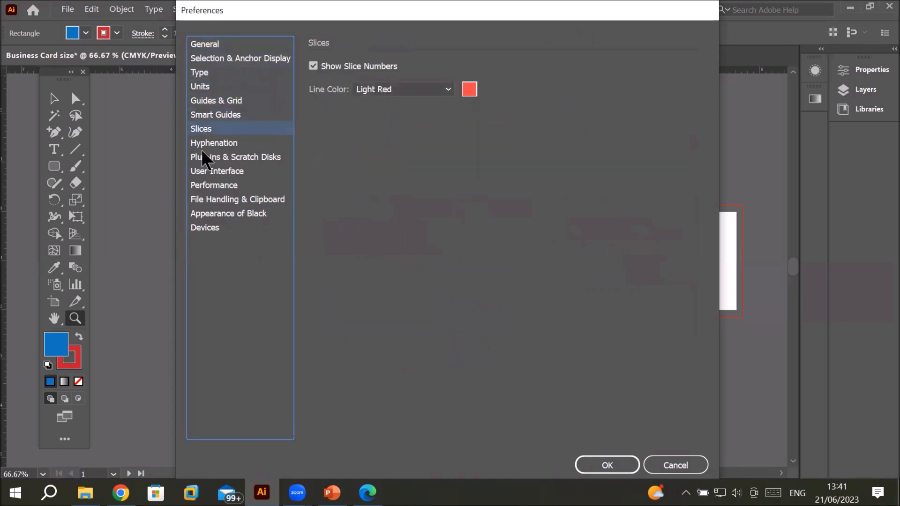
pyautogui.click(203, 140)
pyautogui.click(198, 156)
pyautogui.click(197, 172)
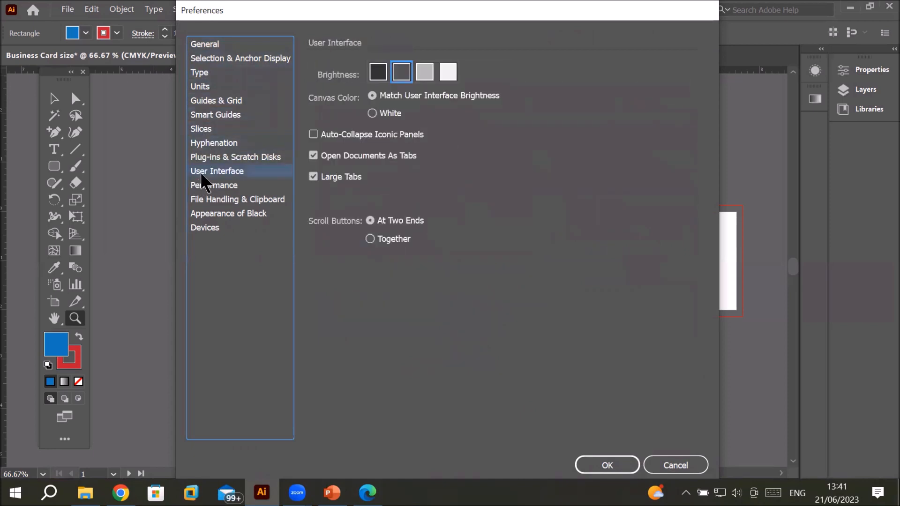
pyautogui.click(200, 185)
pyautogui.click(195, 198)
pyautogui.click(190, 215)
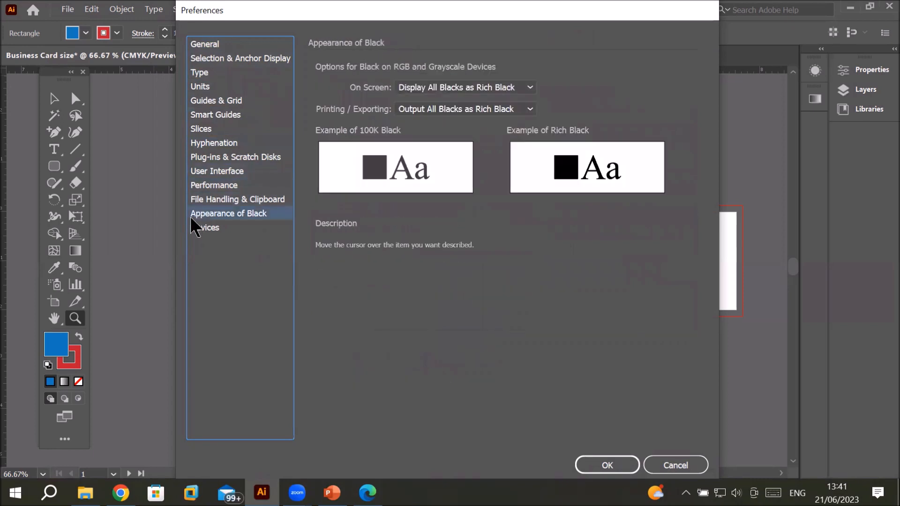
pyautogui.click(195, 226)
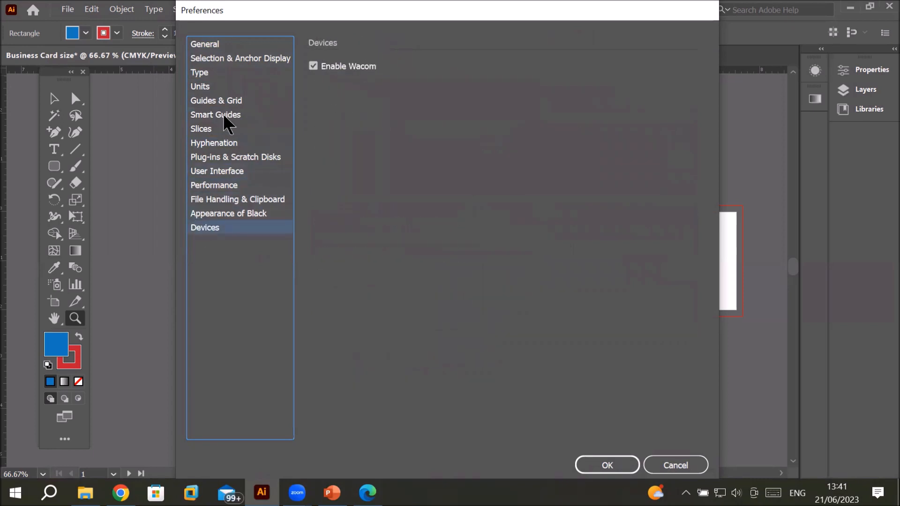
# Step: Return to the General preferences, turn on mouse-wheel zooming and close the dialog with OK
pyautogui.click(223, 53)
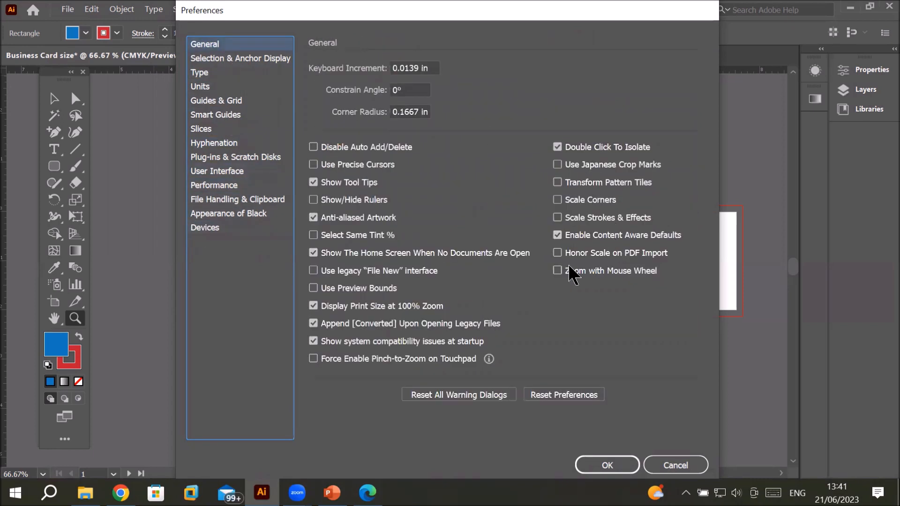
pyautogui.click(558, 271)
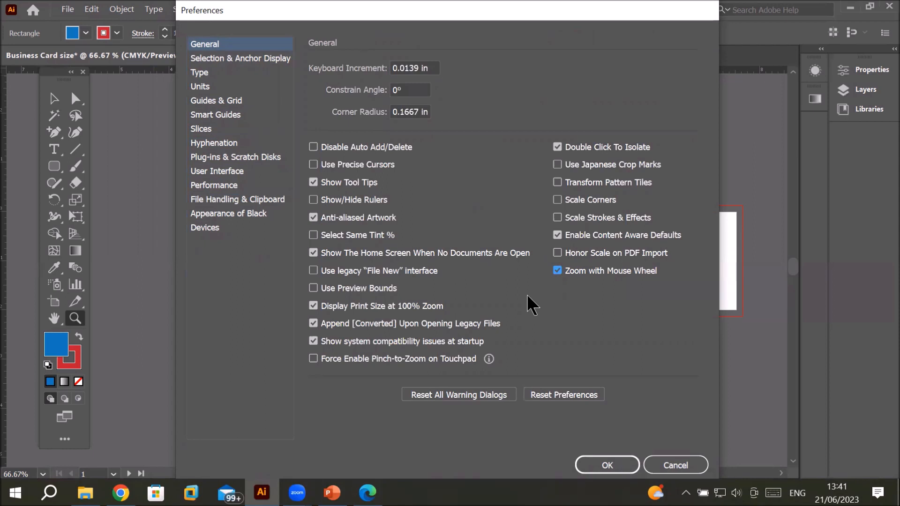
pyautogui.click(609, 464)
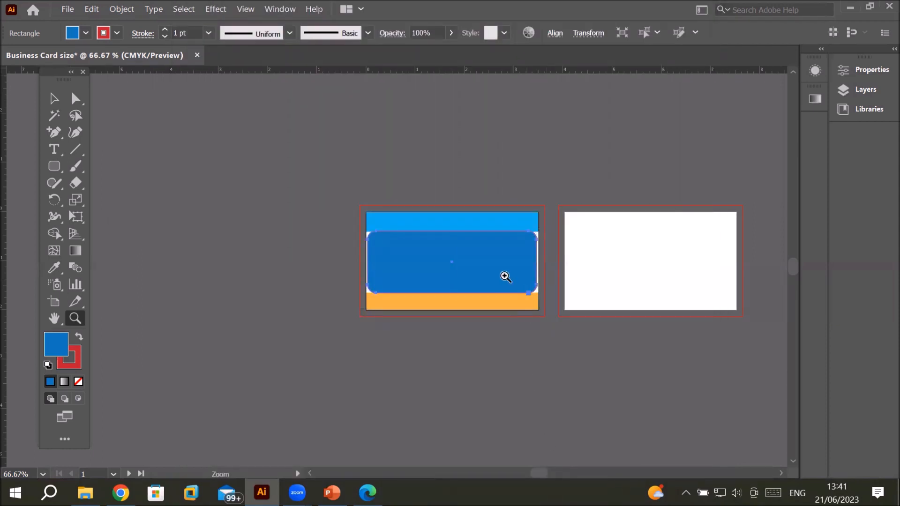
# Step: Zoom in and out with the mouse wheel around the rounded rectangle panel to check its stroke
pyautogui.scroll(3, 493, 271)
pyautogui.scroll(2, 493, 271)
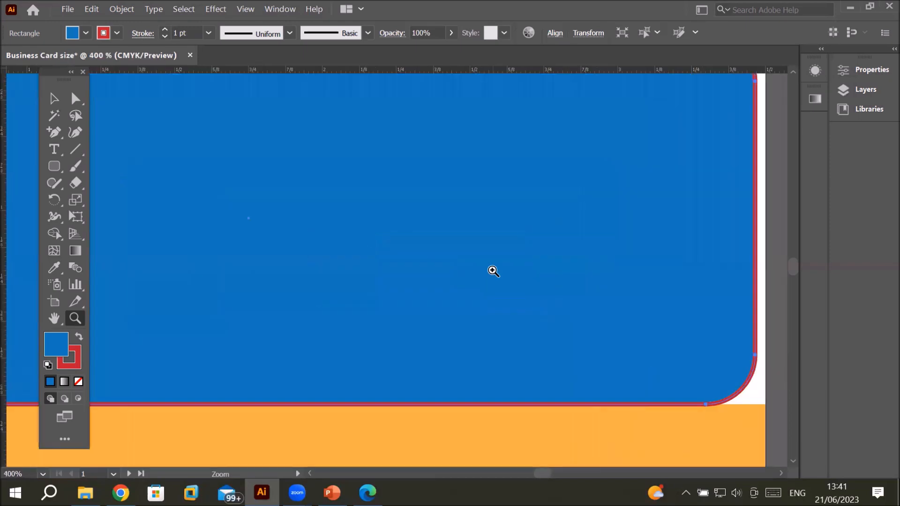
pyautogui.scroll(-6, 493, 271)
pyautogui.scroll(3, 493, 271)
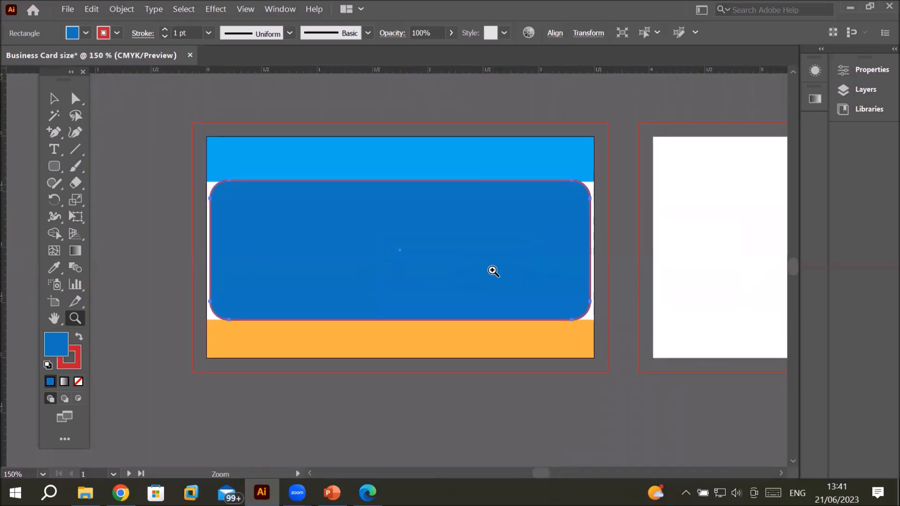
pyautogui.scroll(1, 493, 271)
pyautogui.scroll(-2, 494, 271)
pyautogui.scroll(4, 493, 271)
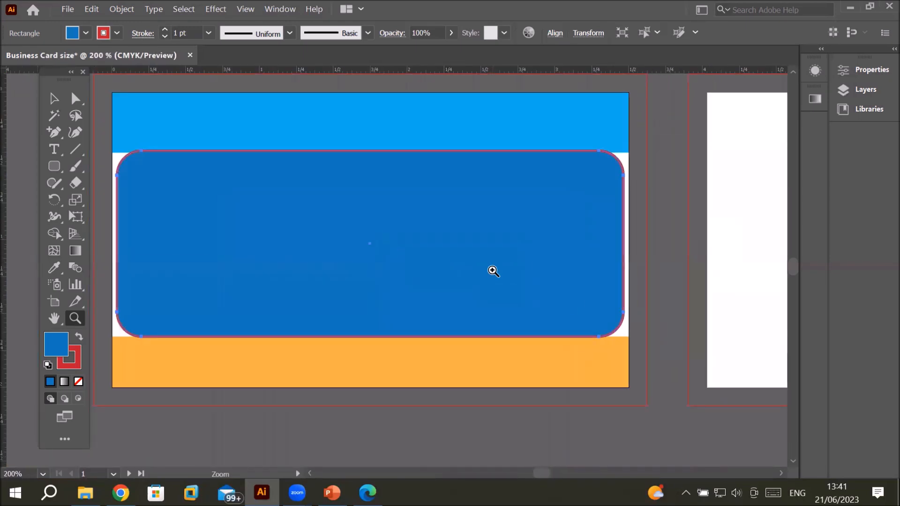
pyautogui.scroll(-2, 493, 271)
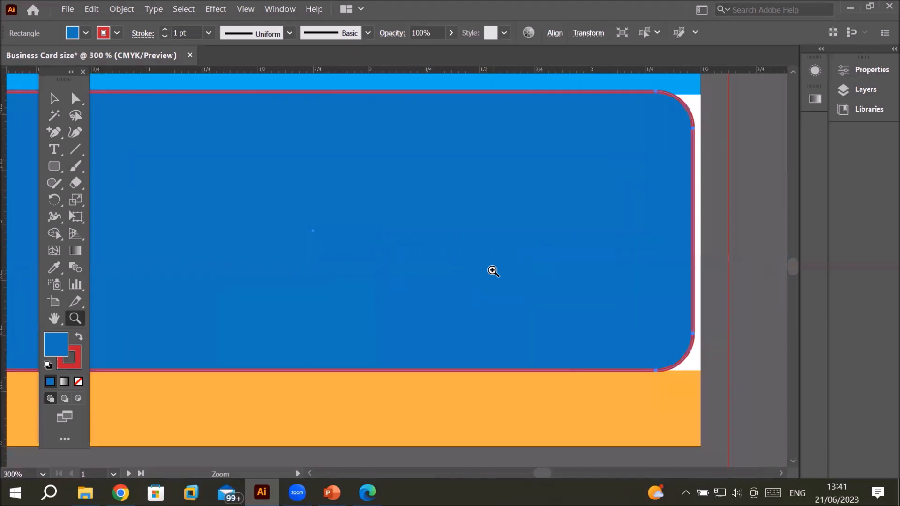
pyautogui.scroll(-2, 493, 271)
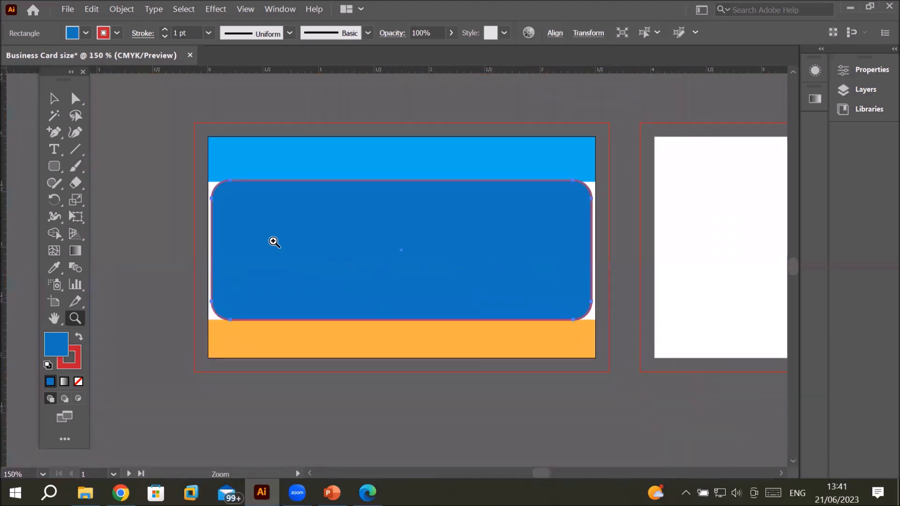
pyautogui.scroll(2, 296, 214)
pyautogui.scroll(2, 309, 153)
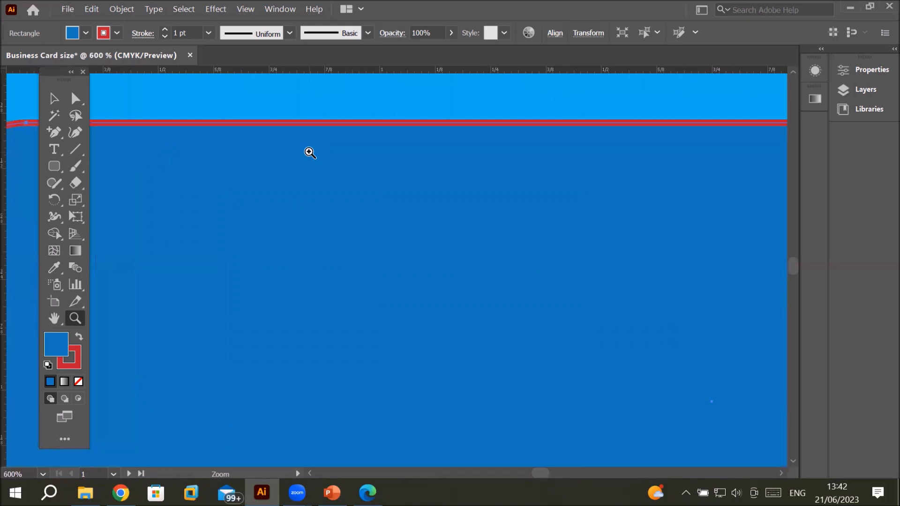
pyautogui.scroll(-4, 309, 152)
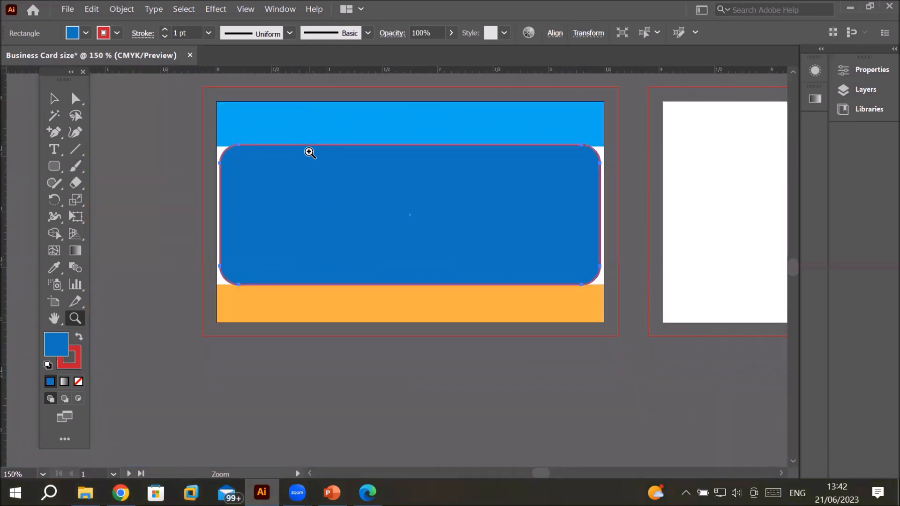
# Step: Create a point text object near the top centre of the second artboard with the Type tool
pyautogui.click(54, 98)
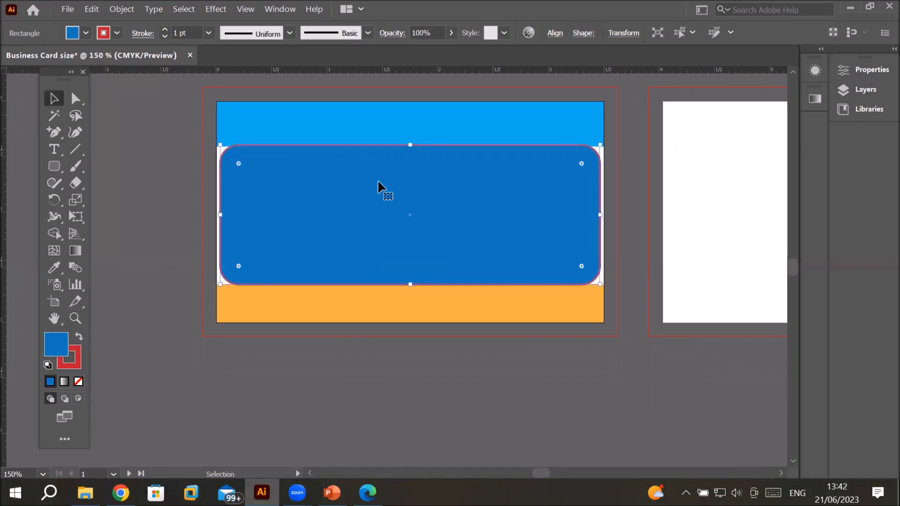
pyautogui.click(55, 148)
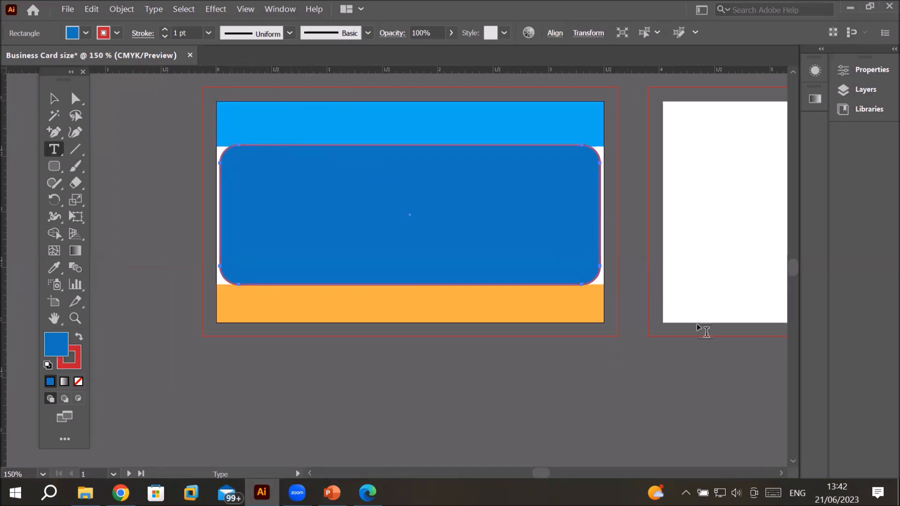
pyautogui.click(786, 472)
pyautogui.click(786, 473)
pyautogui.moveTo(787, 473); pyautogui.dragTo(787, 473)
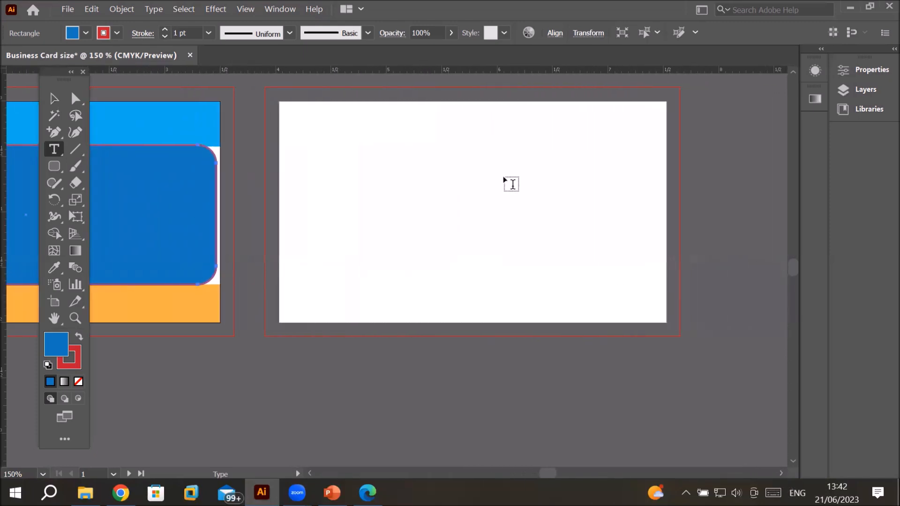
pyautogui.click(411, 129)
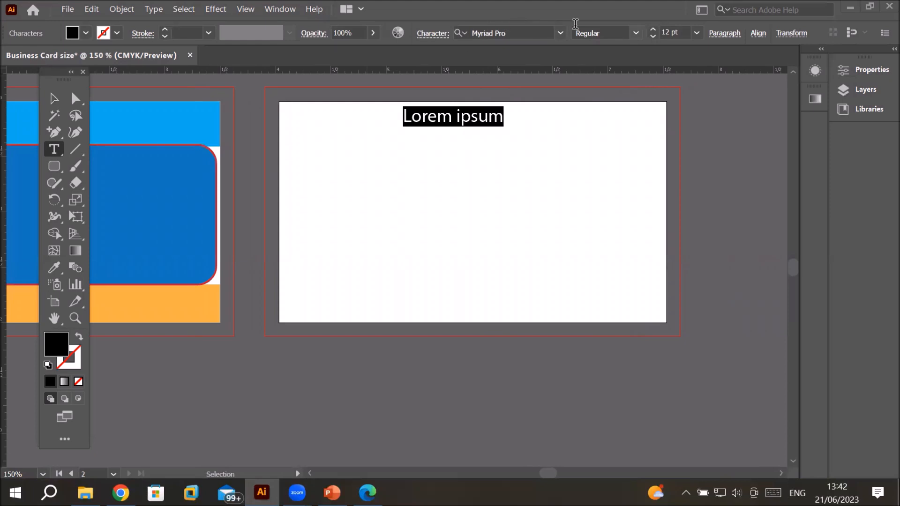
# Step: Set the text's font to Swis721 Blk BT Black
pyautogui.click(560, 34)
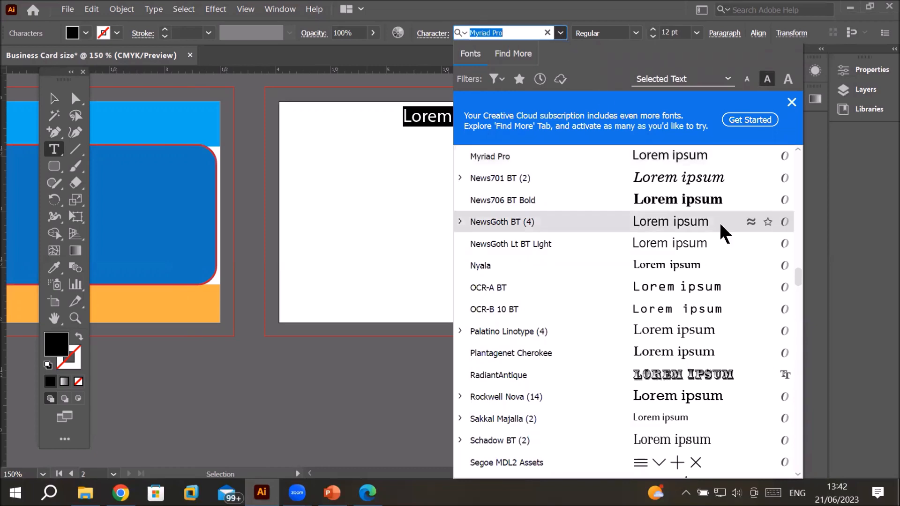
pyautogui.click(735, 275)
pyautogui.scroll(-4, 736, 280)
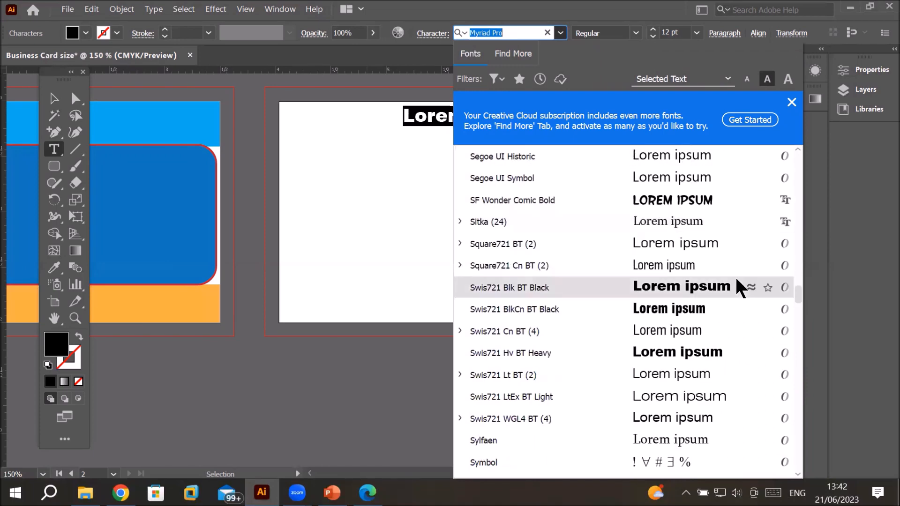
pyautogui.scroll(-2, 740, 287)
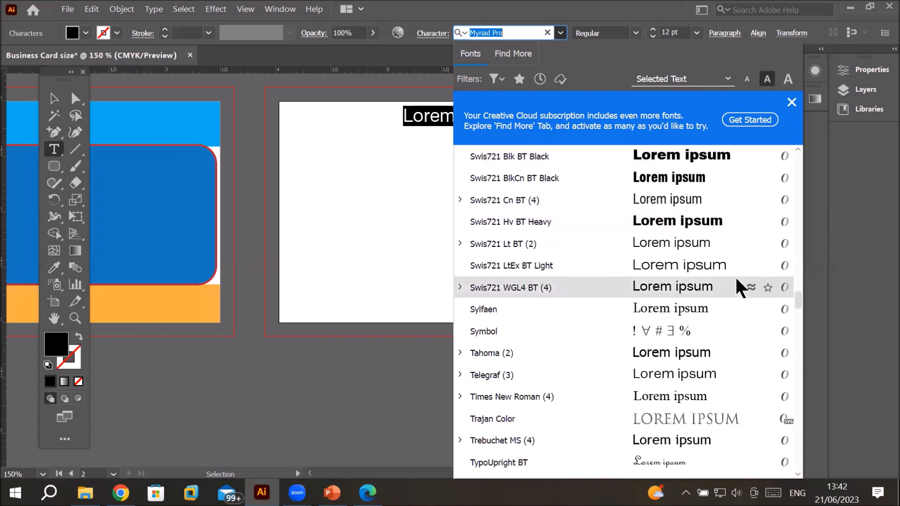
pyautogui.scroll(-1, 736, 282)
pyautogui.scroll(-1, 736, 281)
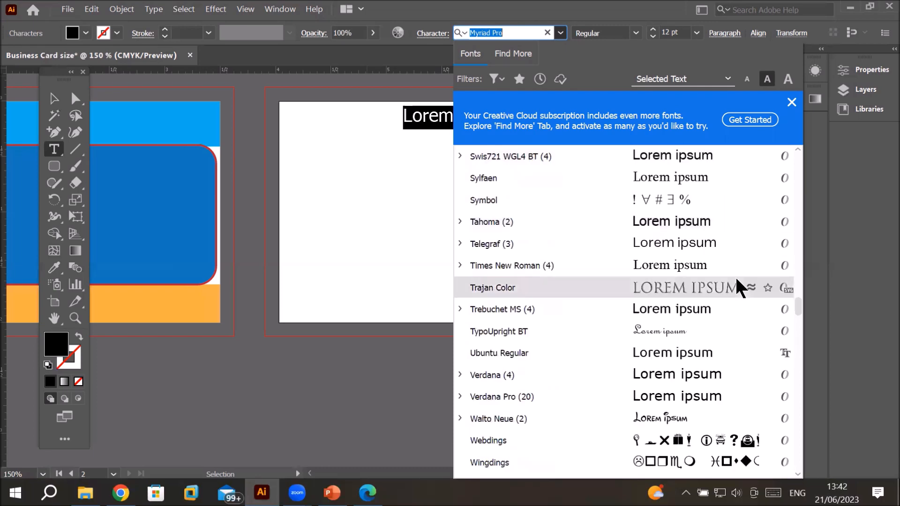
pyautogui.scroll(3, 731, 300)
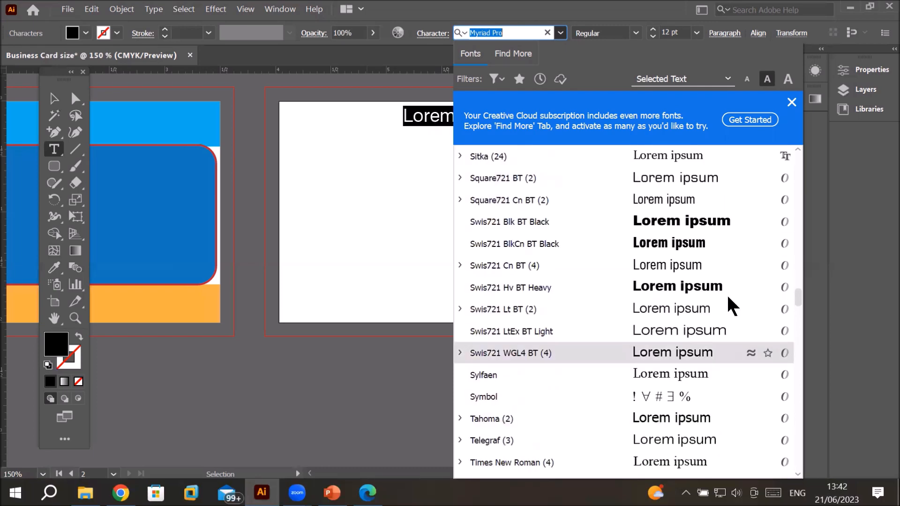
pyautogui.click(673, 228)
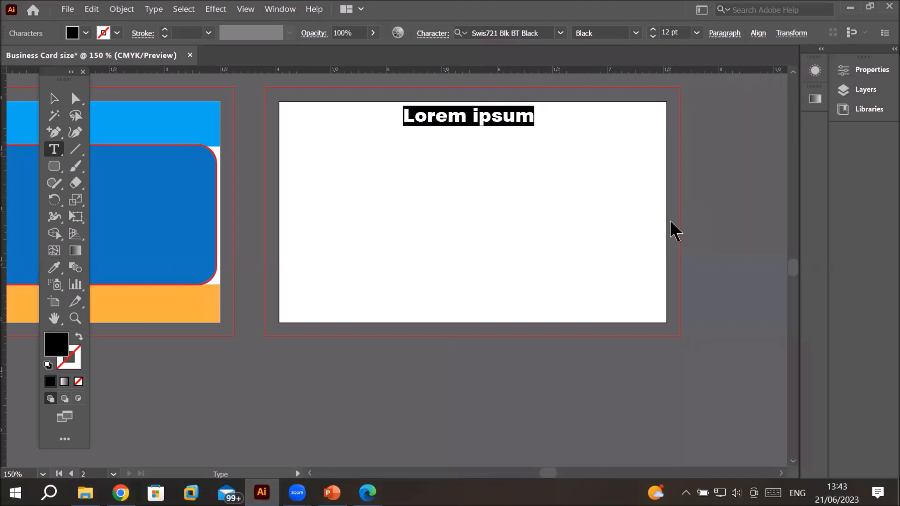
# Step: Replace the placeholder with Feroz Builders and add a second line containing the street address
pyautogui.write('Fero')
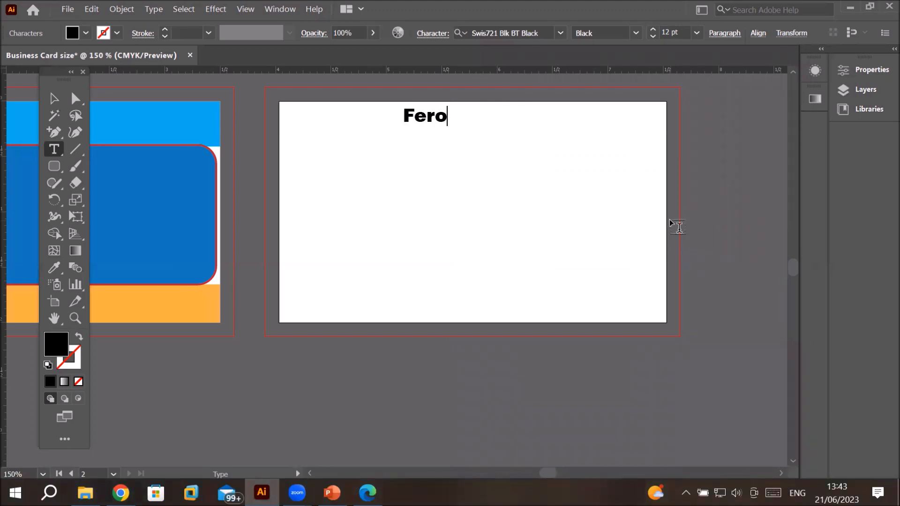
pyautogui.write('z Builders')
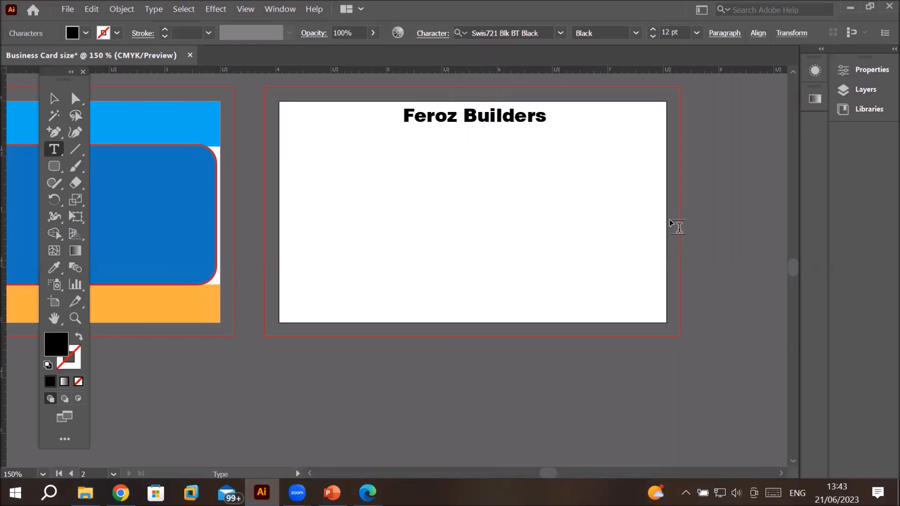
pyautogui.press('Return')
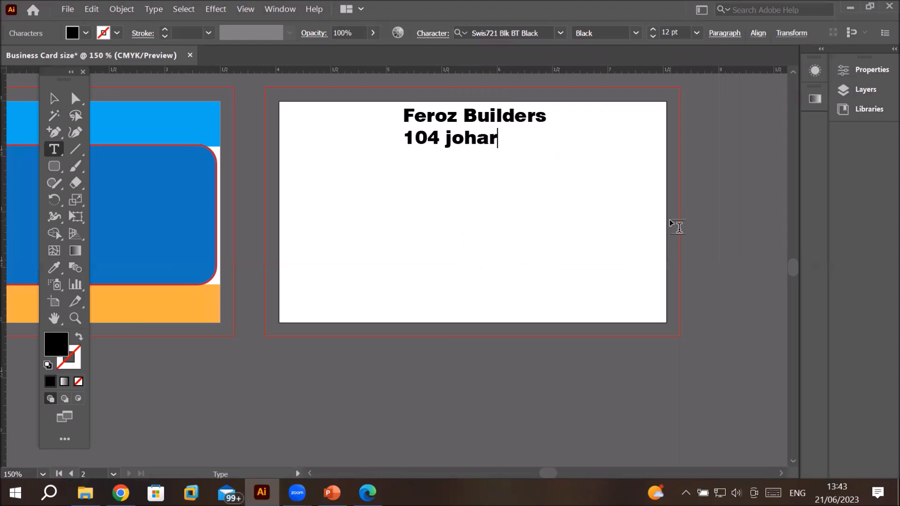
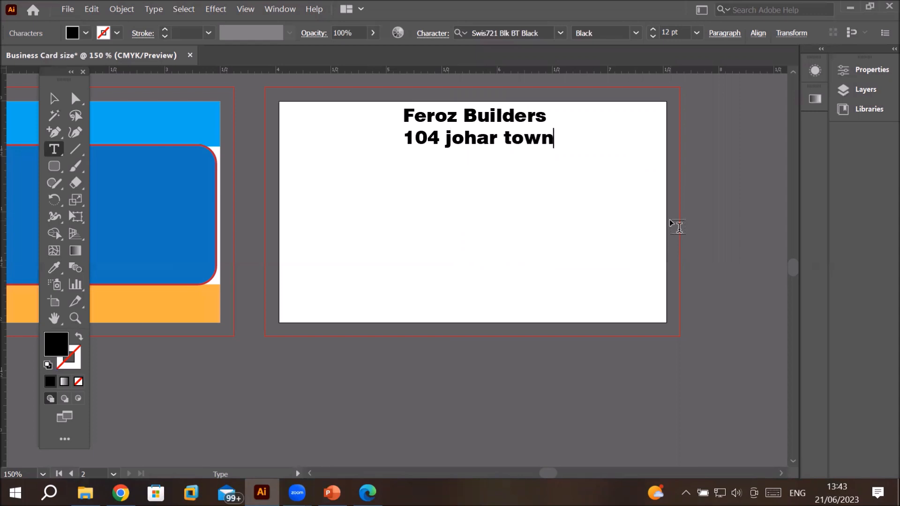
# Step: Replace the address on the second text line with Contractor and Builders
pyautogui.press('BackSpace')
pyautogui.press('BackSpace')
pyautogui.press('BackSpace')
pyautogui.press('BackSpace')
pyautogui.press('BackSpace')
pyautogui.press('BackSpace')
pyautogui.press('BackSpace')
pyautogui.press('BackSpace')
pyautogui.press('BackSpace')
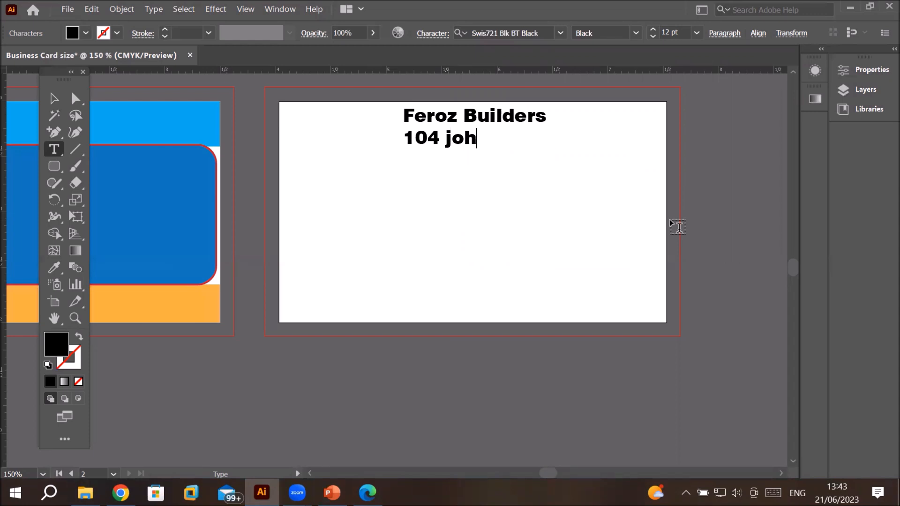
pyautogui.press('BackSpace')
pyautogui.press('BackSpace')
pyautogui.press('BackSpace')
pyautogui.press('BackSpace')
pyautogui.press('BackSpace')
pyautogui.write('Cont')
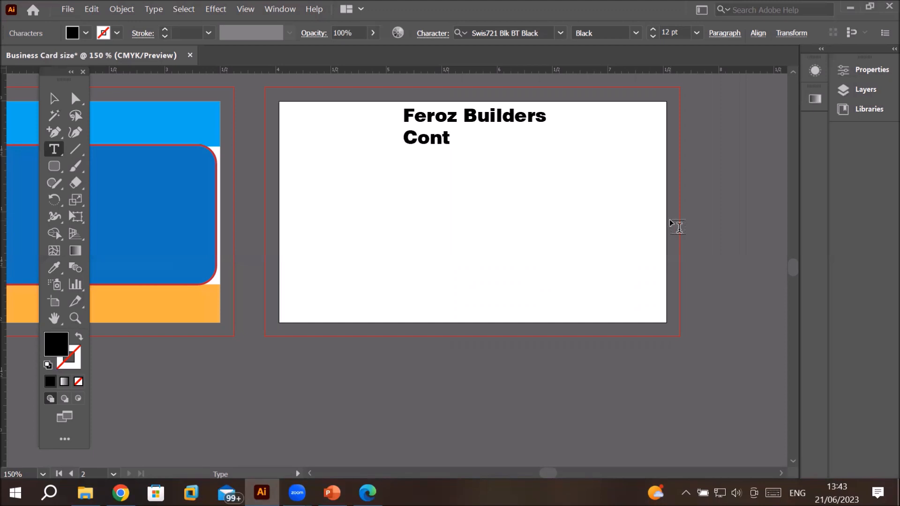
pyautogui.write('racto')
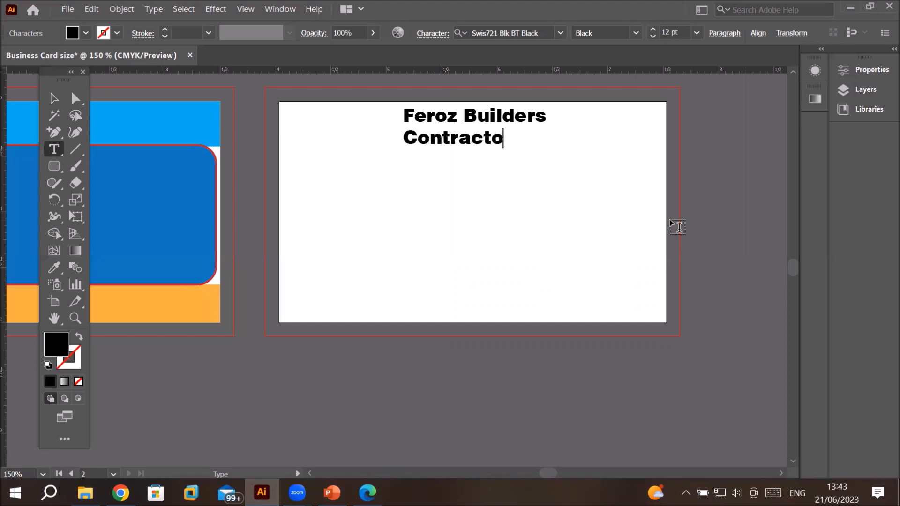
pyautogui.write('r and ')
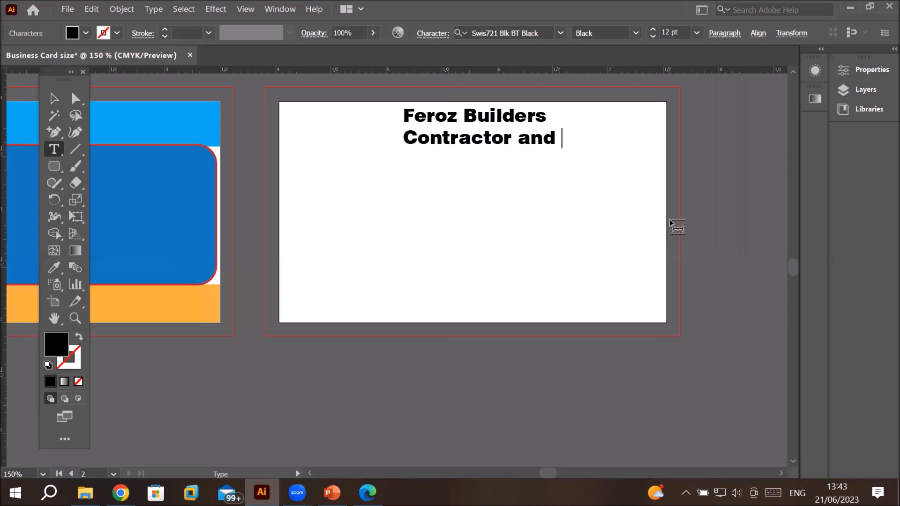
pyautogui.write('Builders')
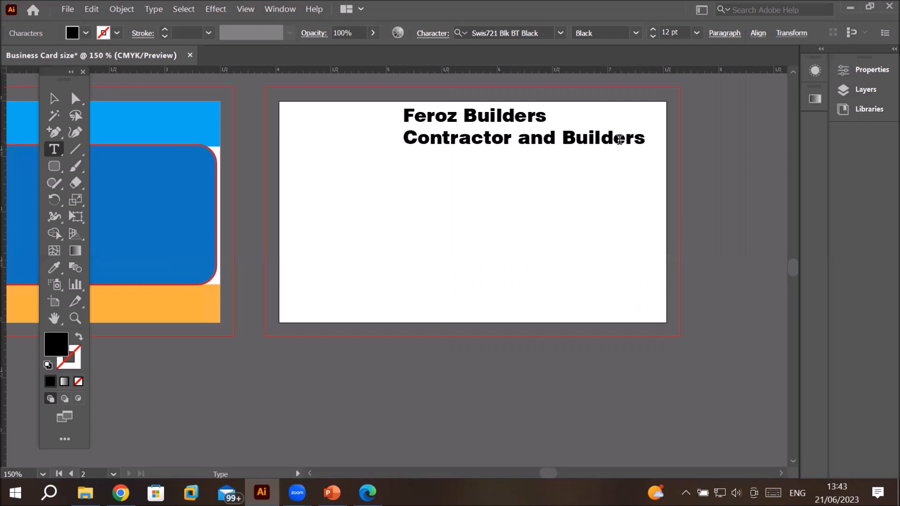
# Step: Select the Contractor and Builders line and set its font size to 7 pt
pyautogui.click(645, 142)
pyautogui.moveTo(634, 136)
pyautogui.mouseDown()
pyautogui.moveTo(458, 139)
pyautogui.moveTo(647, 141)
pyautogui.mouseUp()
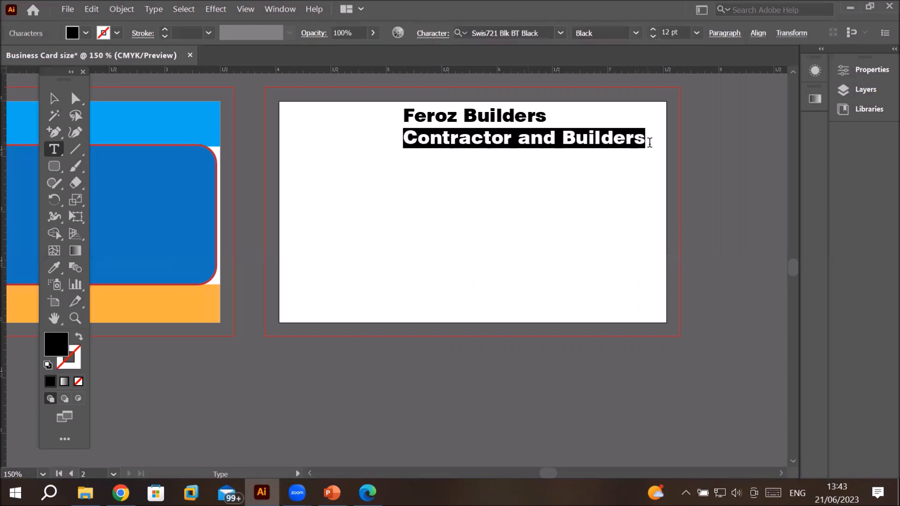
pyautogui.click(653, 37)
pyautogui.click(654, 37)
pyautogui.click(653, 37)
pyautogui.click(653, 37)
pyautogui.click(653, 37)
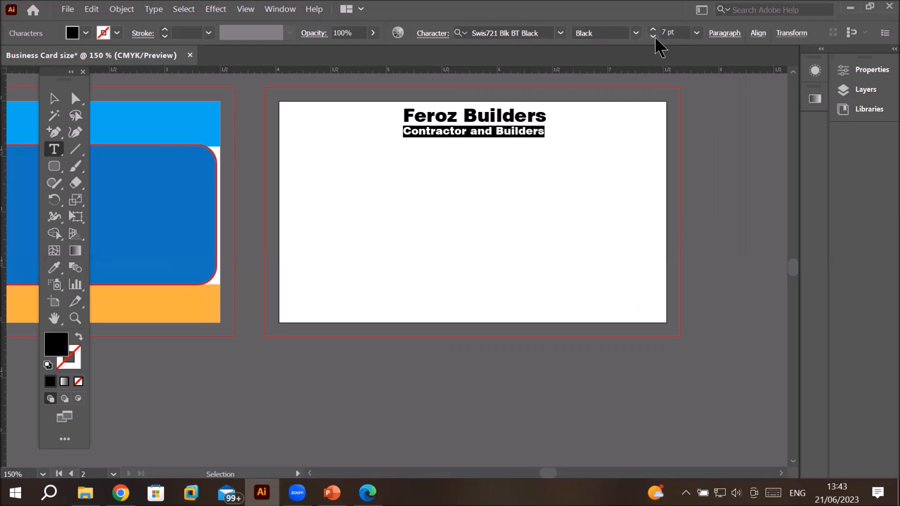
pyautogui.click(654, 29)
pyautogui.click(653, 29)
pyautogui.click(654, 29)
pyautogui.click(654, 29)
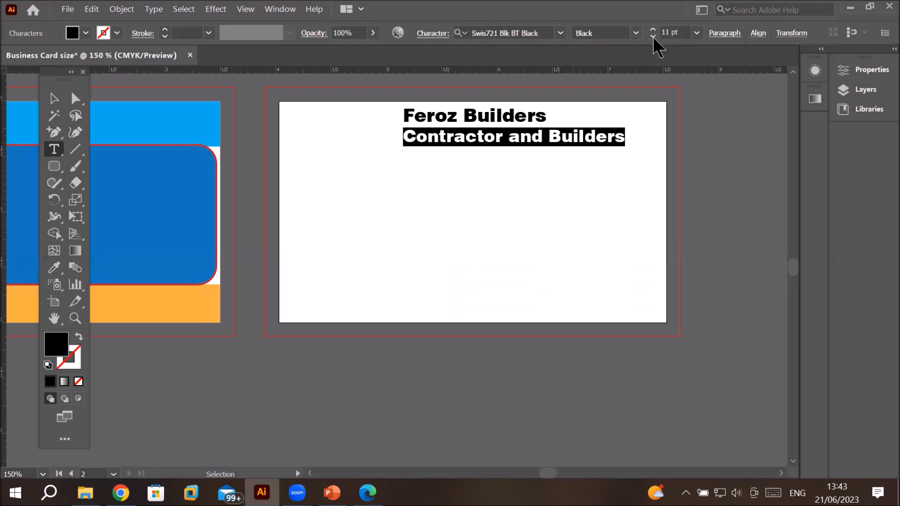
pyautogui.click(653, 37)
pyautogui.click(653, 37)
pyautogui.click(654, 37)
pyautogui.click(653, 37)
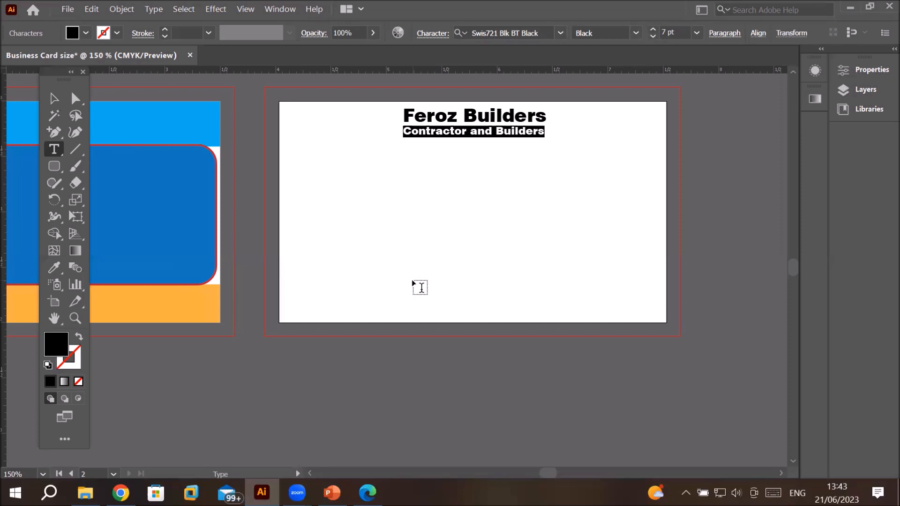
# Step: Move the two-line text block onto the blue rounded panel of the first artboard
pyautogui.click(54, 104)
pyautogui.moveTo(417, 123); pyautogui.dragTo(126, 144)
pyautogui.hotkey('ctrl', 'z')
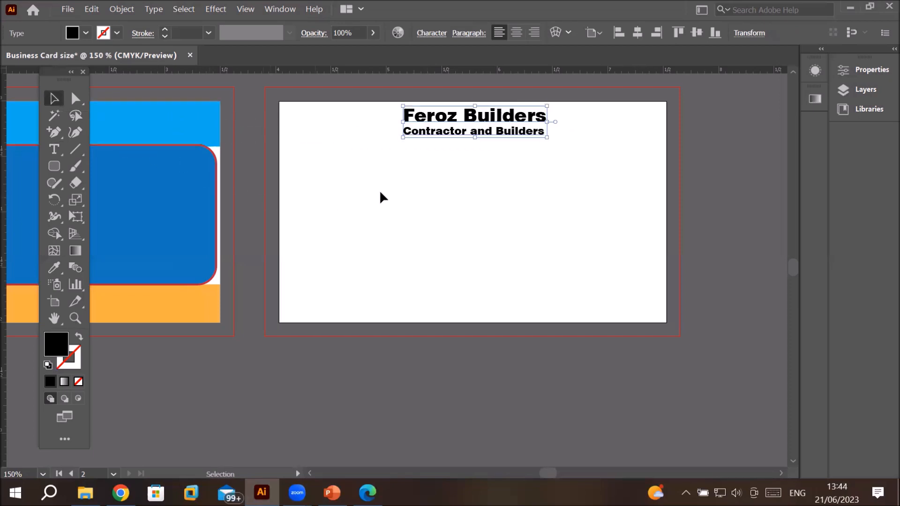
pyautogui.moveTo(471, 133); pyautogui.dragTo(173, 197)
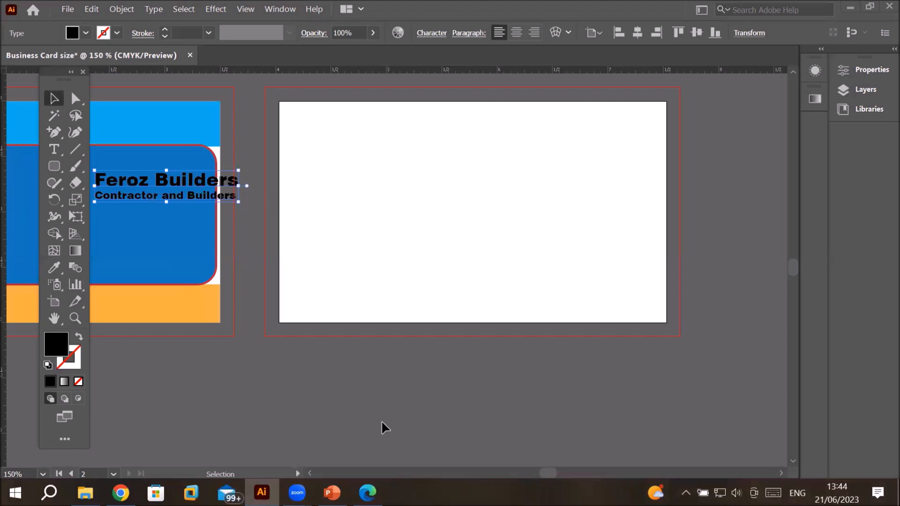
# Step: Reposition the text block to the top centre of the first artboard, inside the light blue band
pyautogui.click(308, 474)
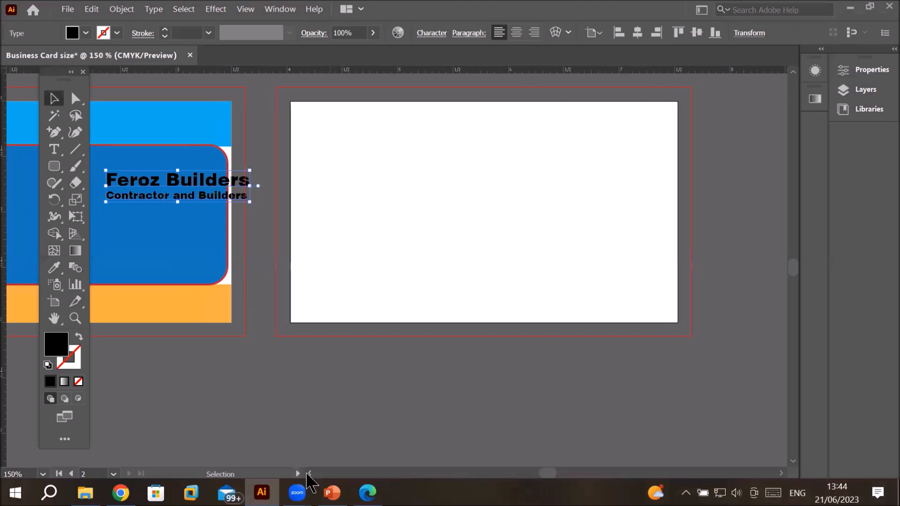
pyautogui.click(308, 473)
pyautogui.click(308, 474)
pyautogui.click(308, 474)
pyautogui.click(307, 474)
pyautogui.click(308, 474)
pyautogui.click(308, 473)
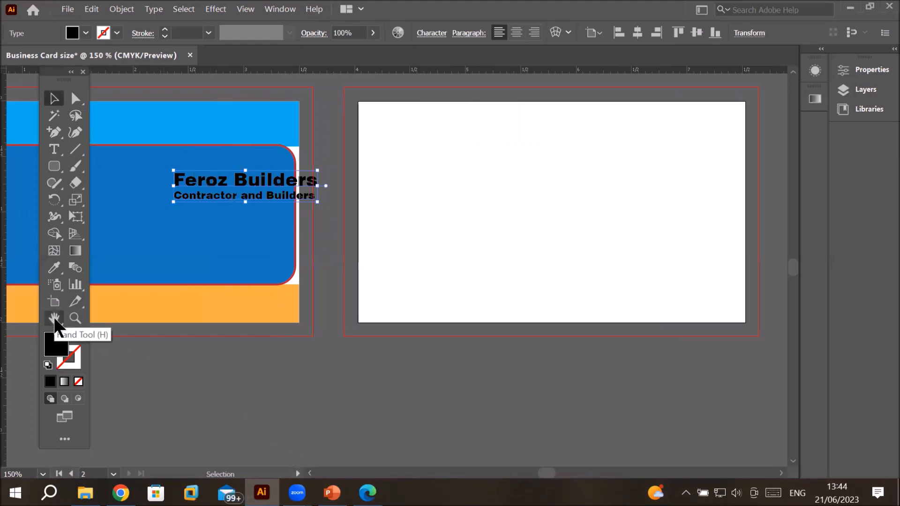
pyautogui.click(54, 319)
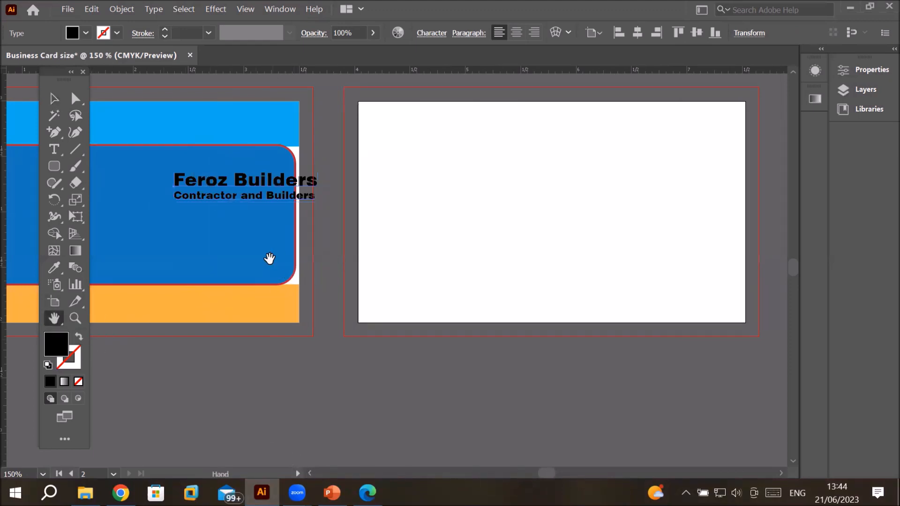
pyautogui.moveTo(244, 263); pyautogui.dragTo(540, 348)
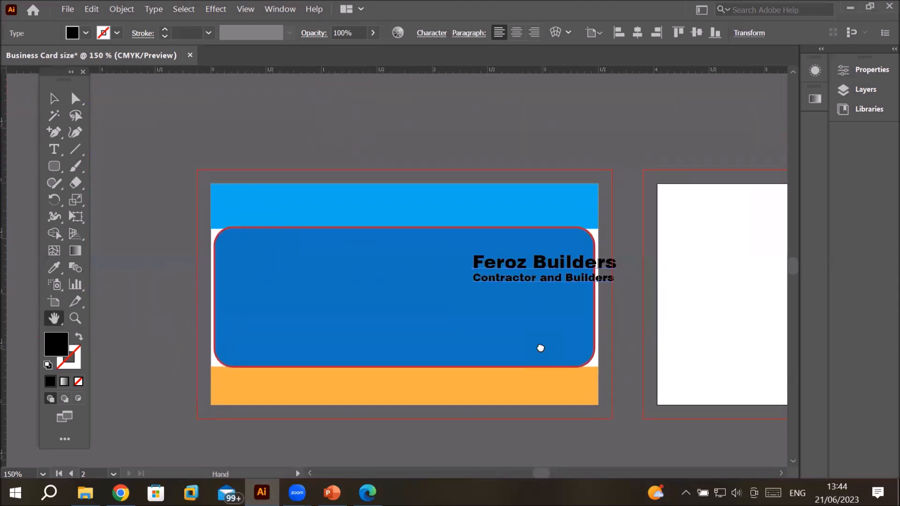
pyautogui.moveTo(432, 356); pyautogui.dragTo(530, 282)
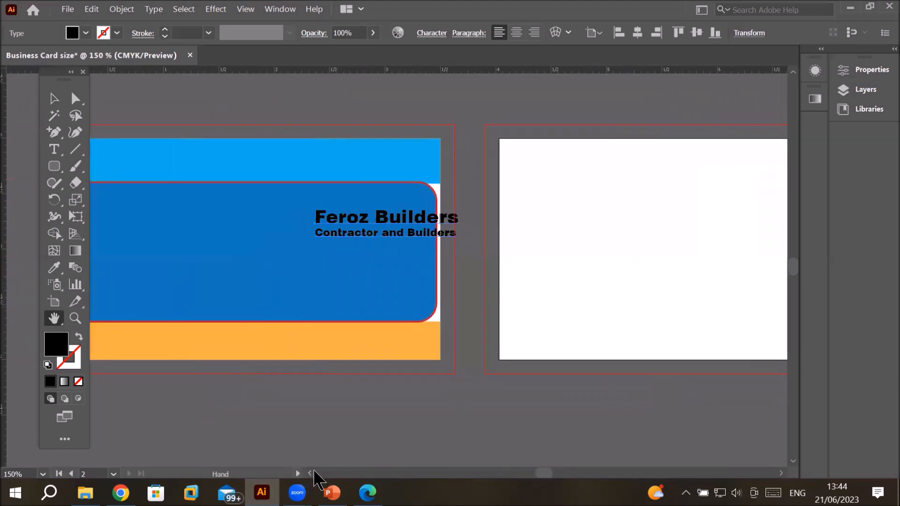
pyautogui.click(310, 473)
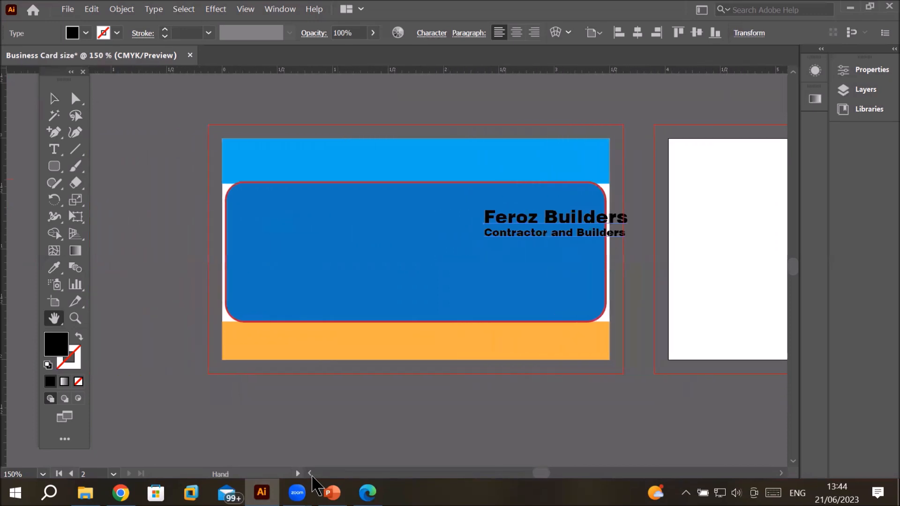
pyautogui.click(781, 473)
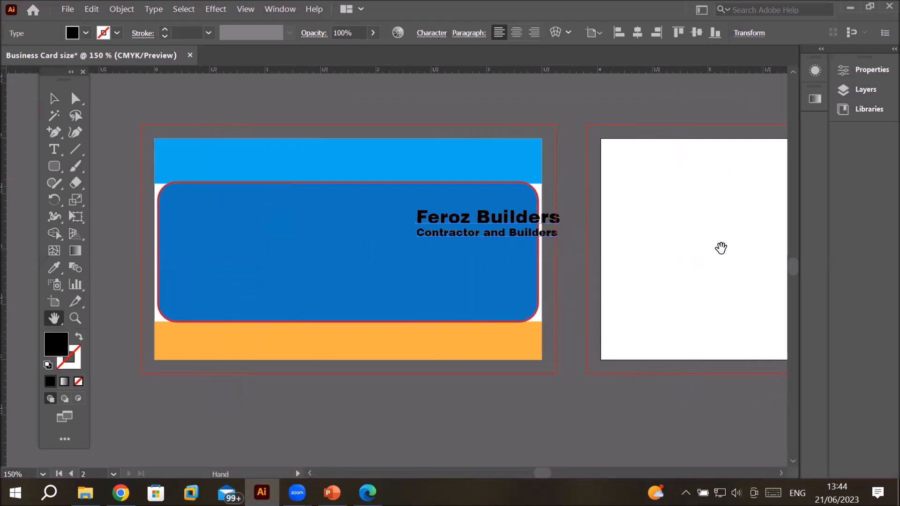
pyautogui.click(54, 99)
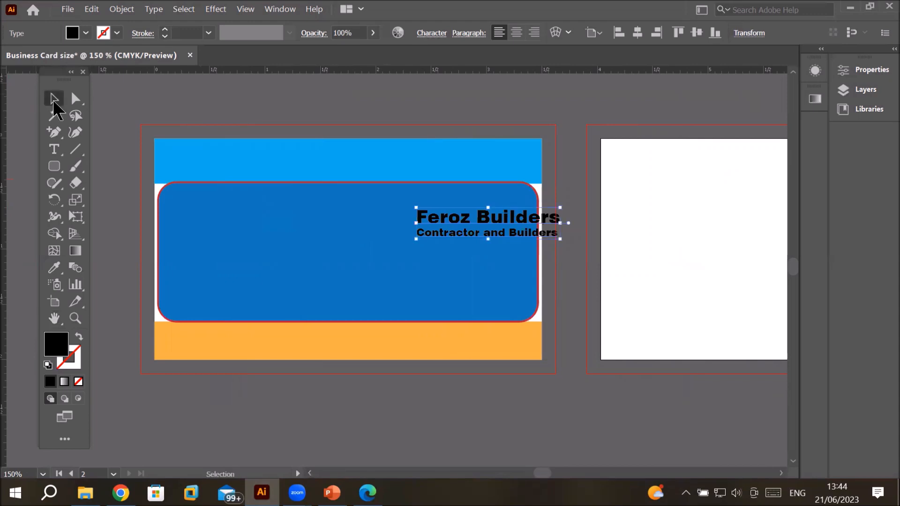
pyautogui.click(53, 147)
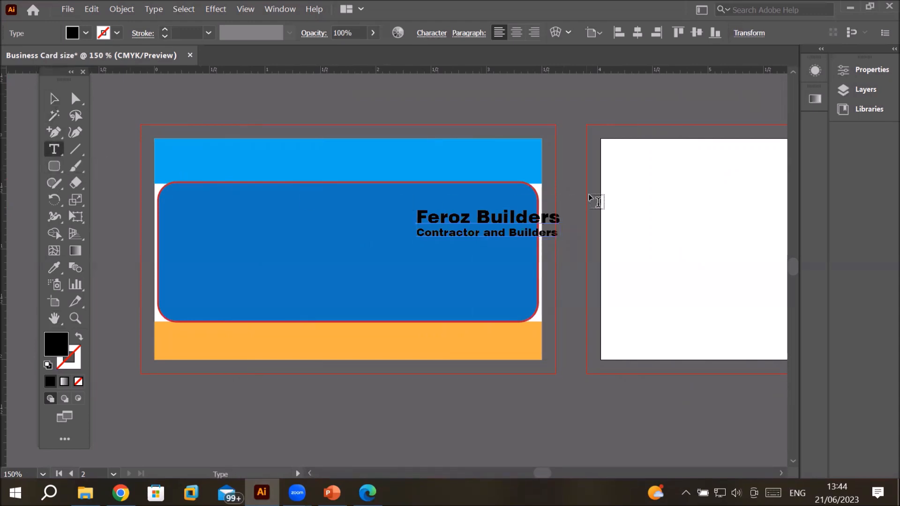
pyautogui.press('space')
pyautogui.moveTo(674, 246); pyautogui.dragTo(398, 281)
pyautogui.moveTo(631, 274); pyautogui.dragTo(407, 186)
pyautogui.moveTo(296, 257); pyautogui.dragTo(600, 252)
pyautogui.moveTo(403, 259); pyautogui.dragTo(644, 291)
pyautogui.moveTo(431, 263); pyautogui.dragTo(414, 346)
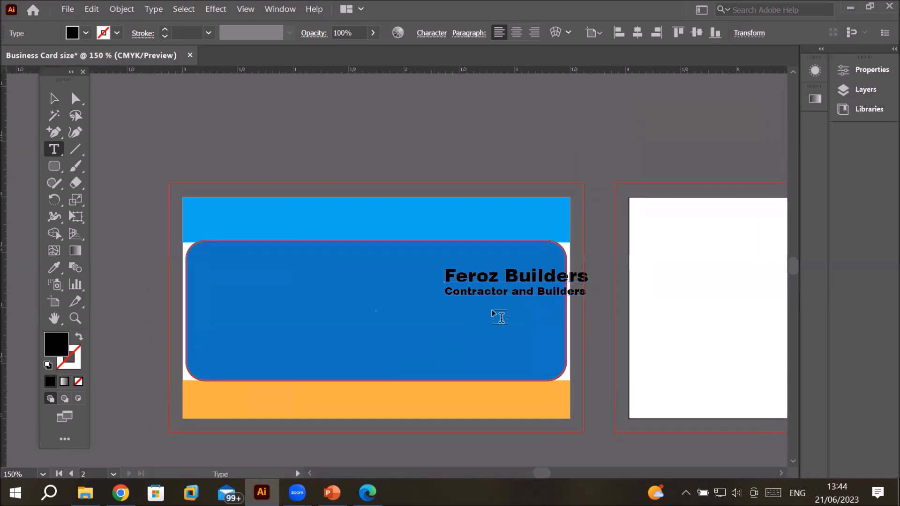
pyautogui.click(58, 103)
pyautogui.moveTo(490, 274); pyautogui.dragTo(356, 209)
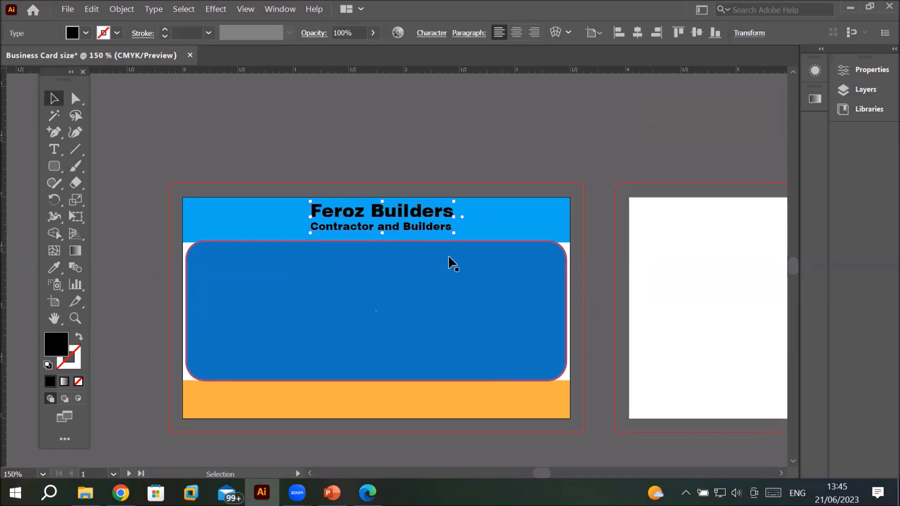
# Step: Select the Feroz Builders line and set its fill colour to red
pyautogui.click(55, 150)
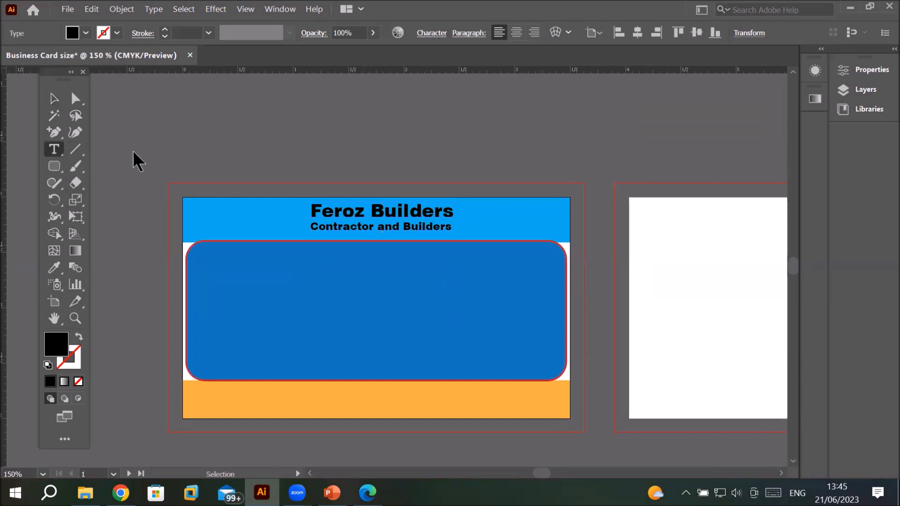
pyautogui.doubleClick(412, 211)
pyautogui.click(337, 207)
pyautogui.moveTo(322, 210); pyautogui.dragTo(301, 207)
pyautogui.click(488, 213)
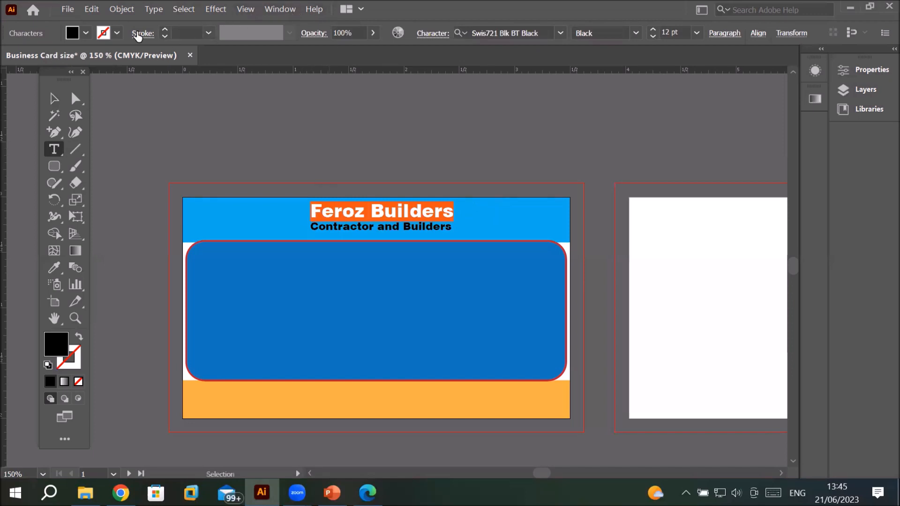
pyautogui.click(72, 33)
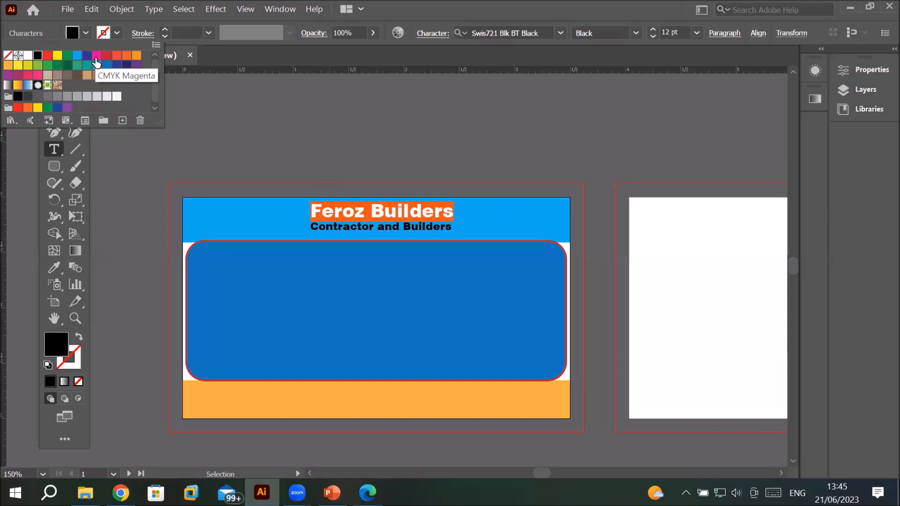
pyautogui.click(105, 56)
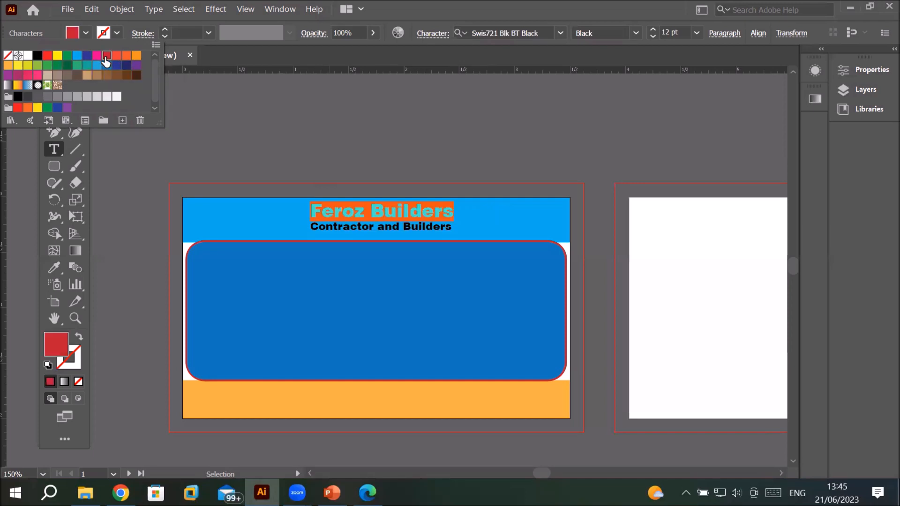
# Step: Select the Contractor and Builders line and set its fill colour to CMYK Yellow
pyautogui.click(364, 225)
pyautogui.click(365, 226)
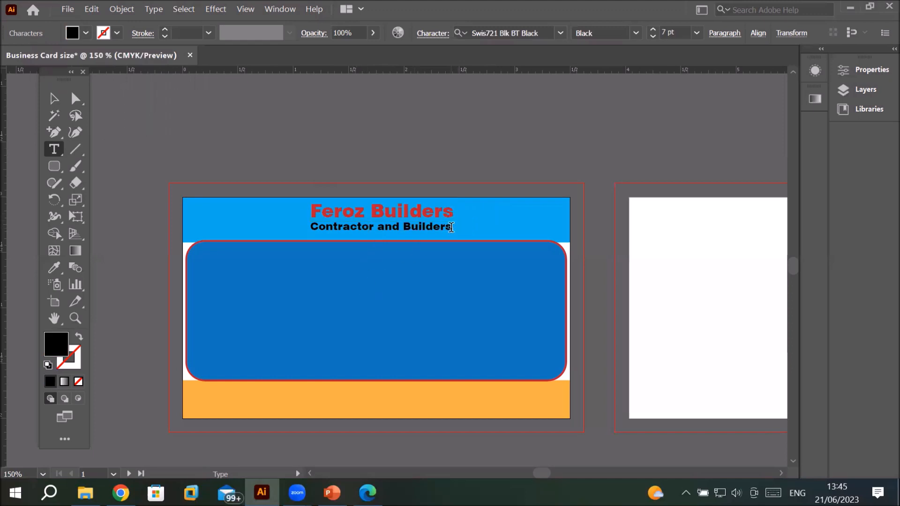
pyautogui.moveTo(451, 227); pyautogui.dragTo(337, 228)
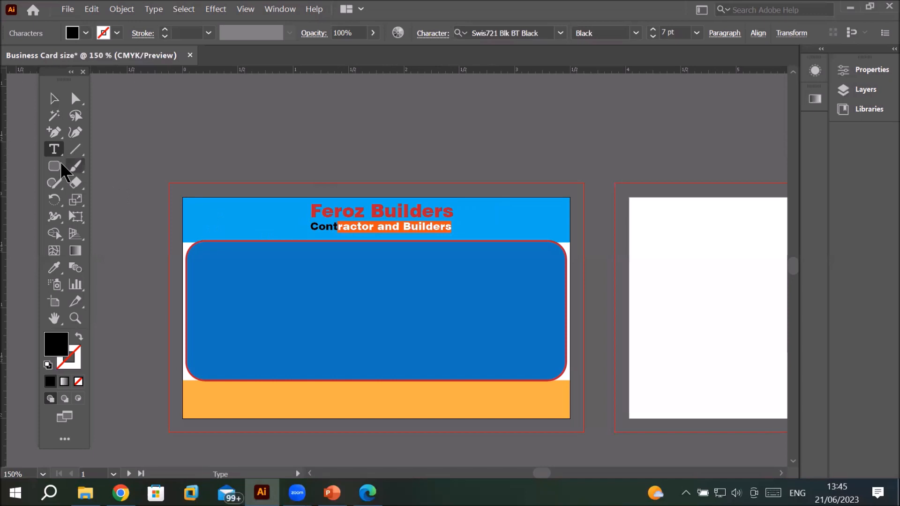
pyautogui.click(410, 228)
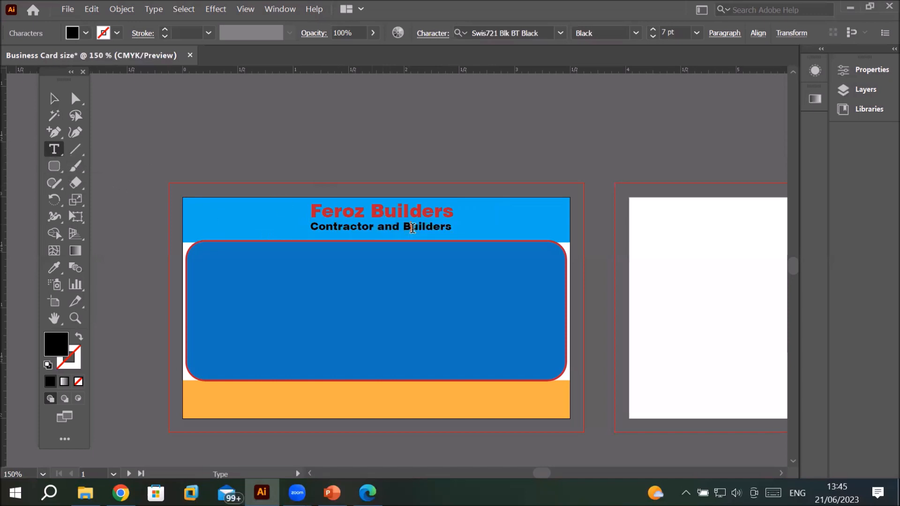
pyautogui.moveTo(451, 228); pyautogui.dragTo(303, 224)
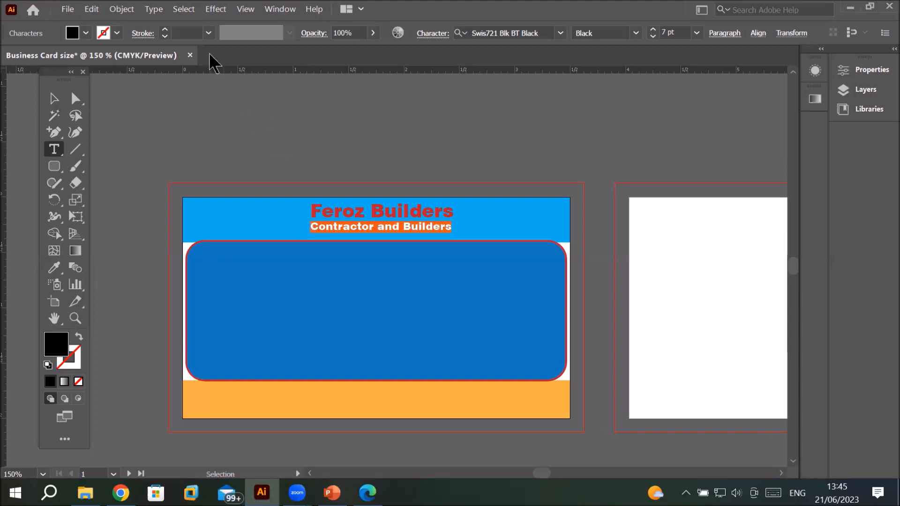
pyautogui.click(85, 34)
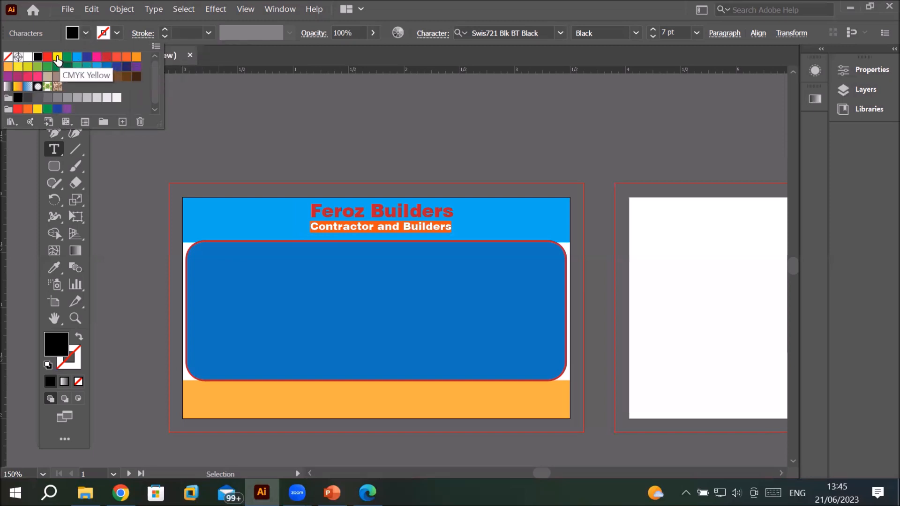
pyautogui.click(57, 58)
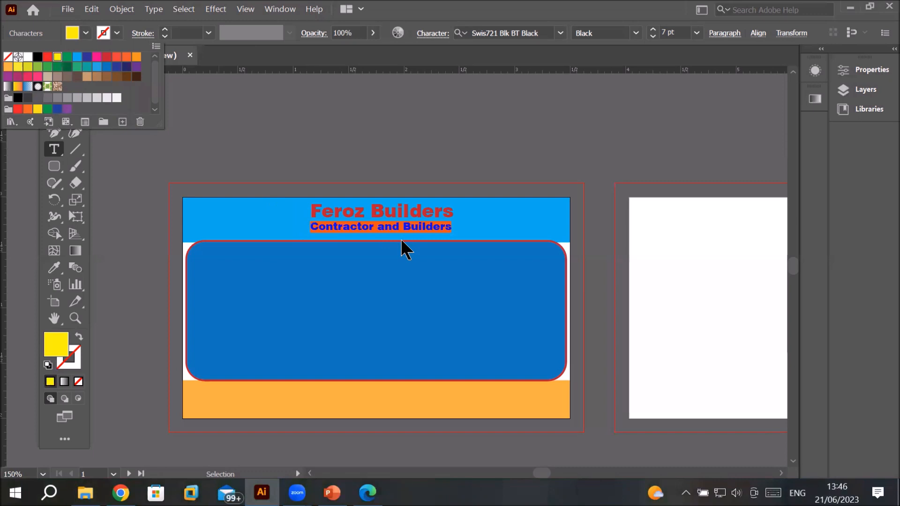
pyautogui.click(437, 247)
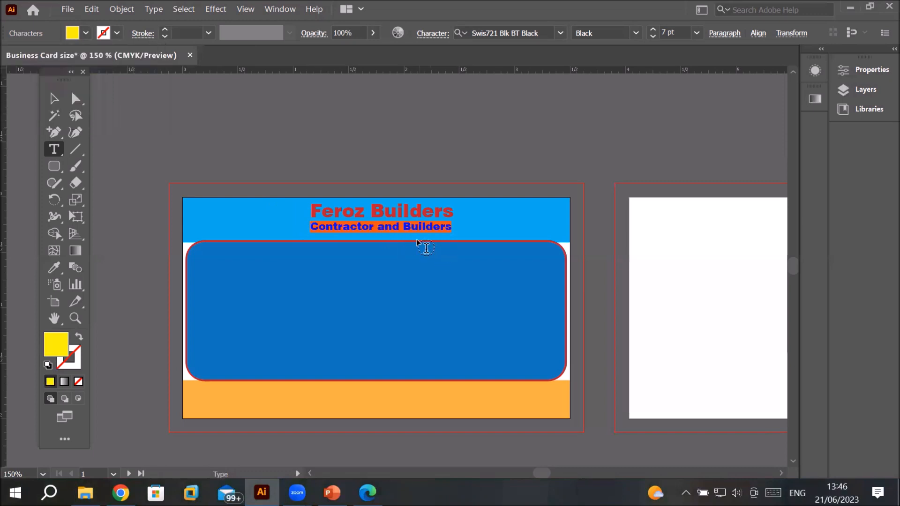
# Step: Zoom in on the heading text to check its new colours
pyautogui.click(409, 222)
pyautogui.scroll(2, 411, 224)
pyautogui.scroll(2, 360, 225)
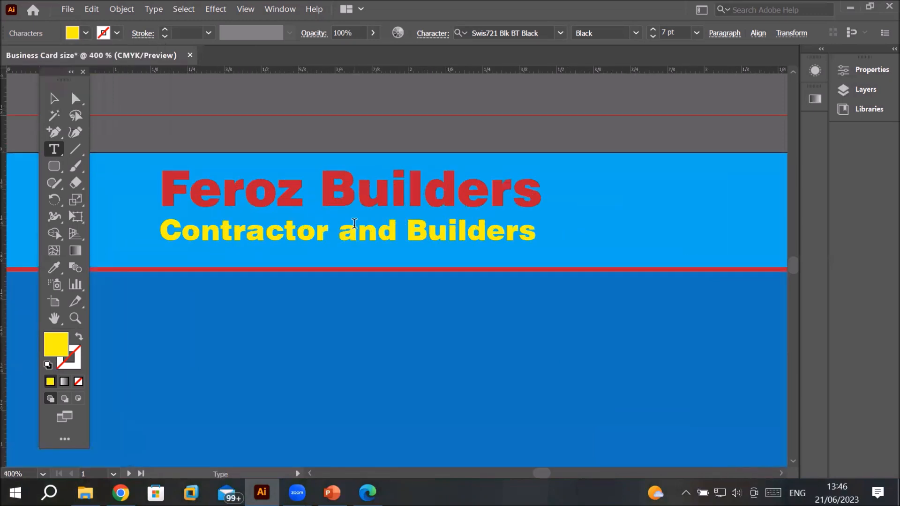
pyautogui.scroll(-4, 398, 272)
pyautogui.scroll(3, 399, 273)
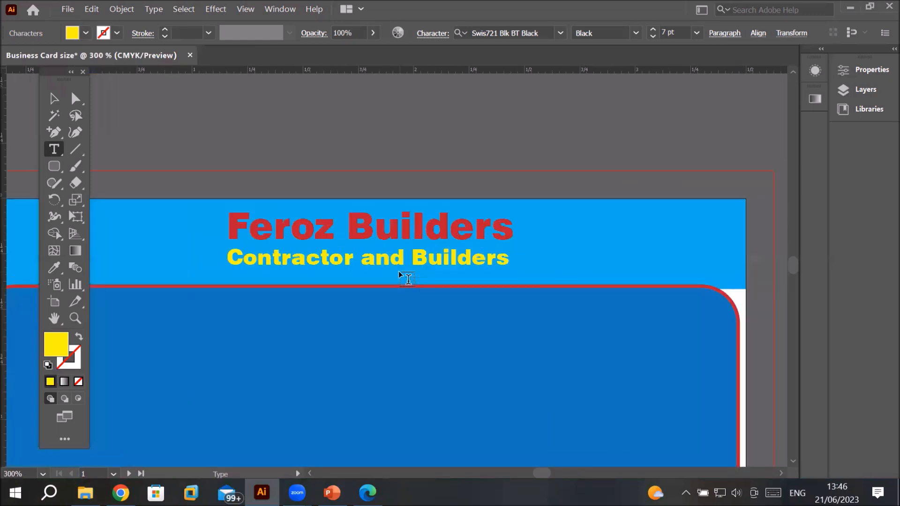
# Step: Give the Contractor and Builders tagline a red stroke outline
pyautogui.scroll(-2, 400, 272)
pyautogui.scroll(2, 399, 273)
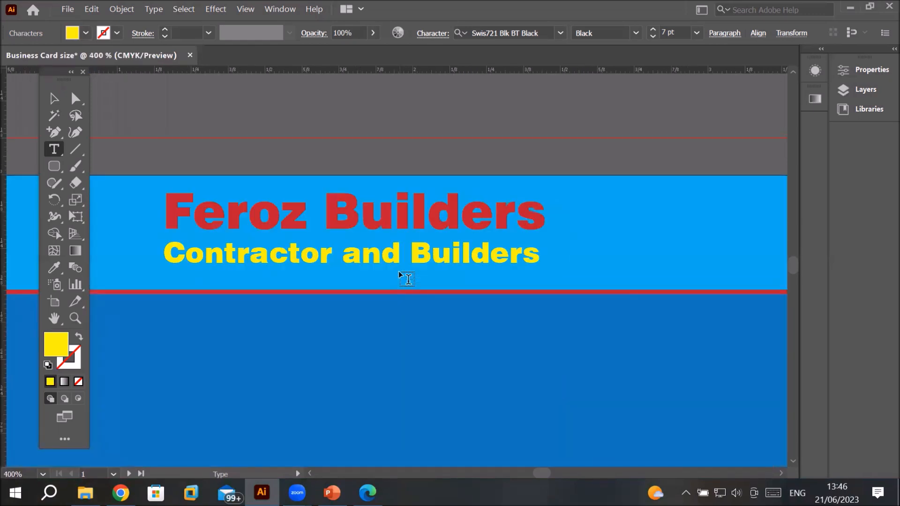
pyautogui.scroll(-2, 399, 273)
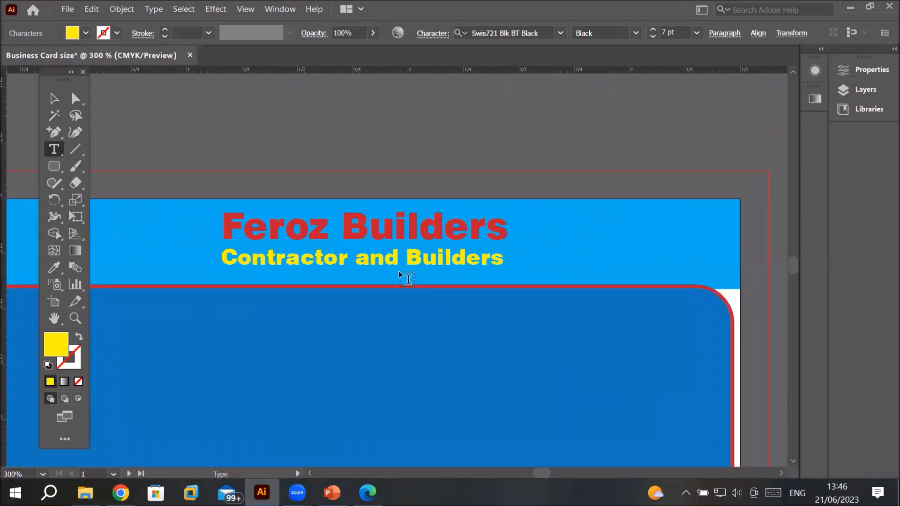
pyautogui.scroll(3, 399, 271)
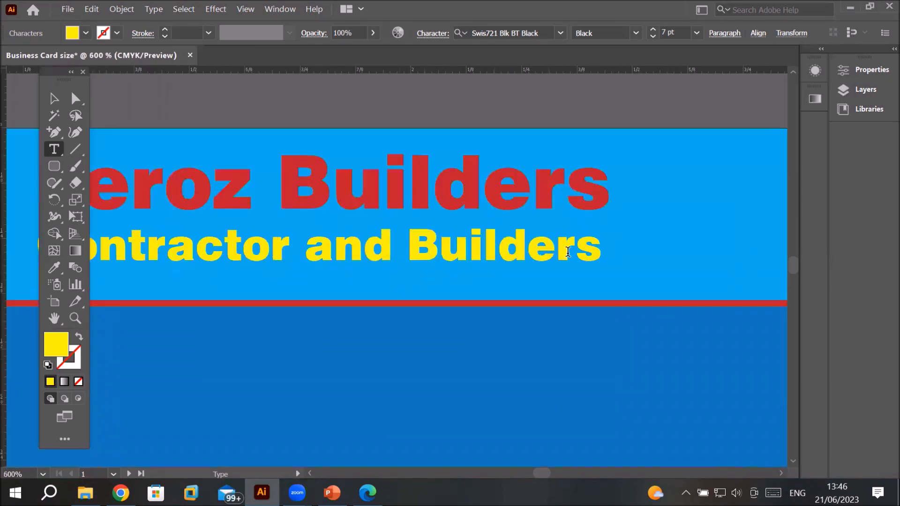
pyautogui.moveTo(601, 247); pyautogui.dragTo(81, 246)
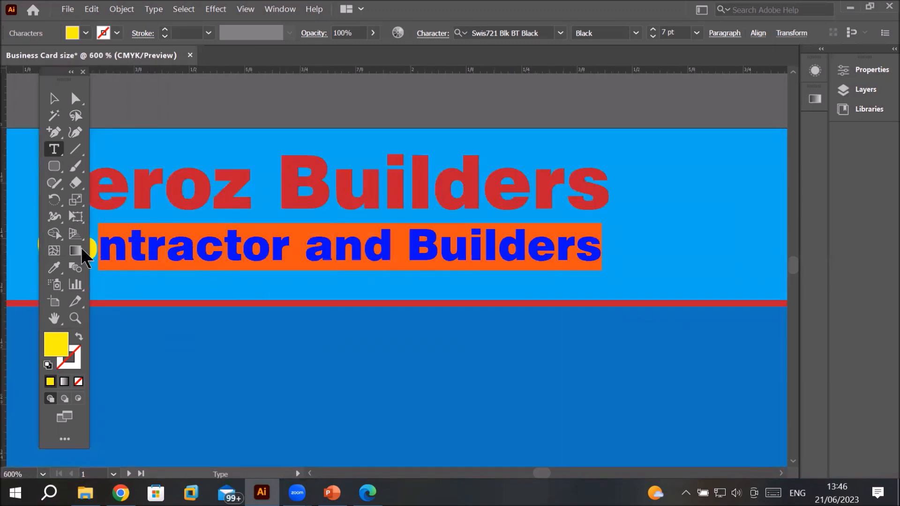
pyautogui.click(117, 33)
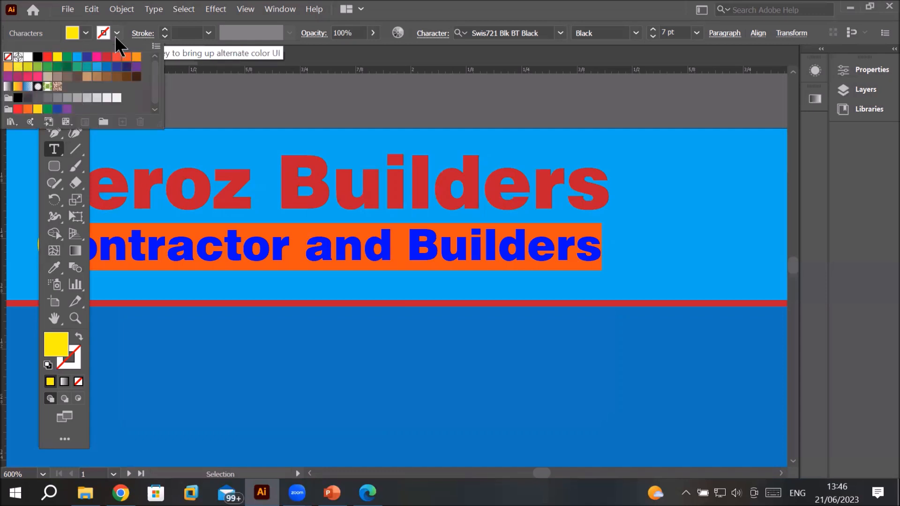
pyautogui.click(47, 56)
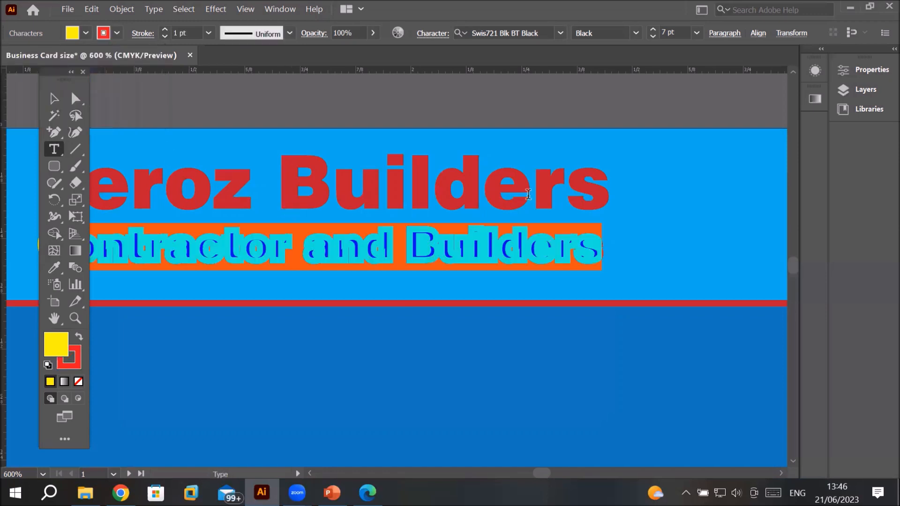
pyautogui.click(553, 173)
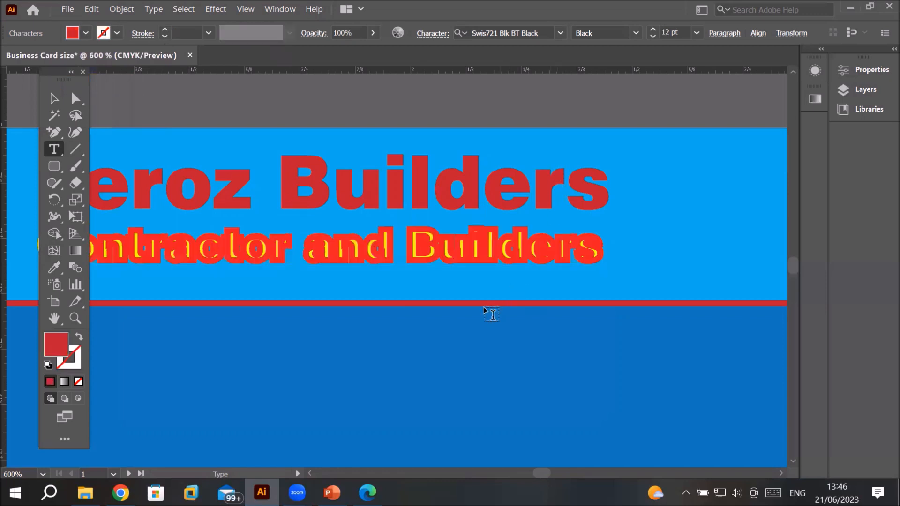
# Step: Lower the tagline's stroke weight to make its red outline thinner
pyautogui.moveTo(556, 253); pyautogui.dragTo(602, 251)
pyautogui.moveTo(531, 254); pyautogui.dragTo(65, 268)
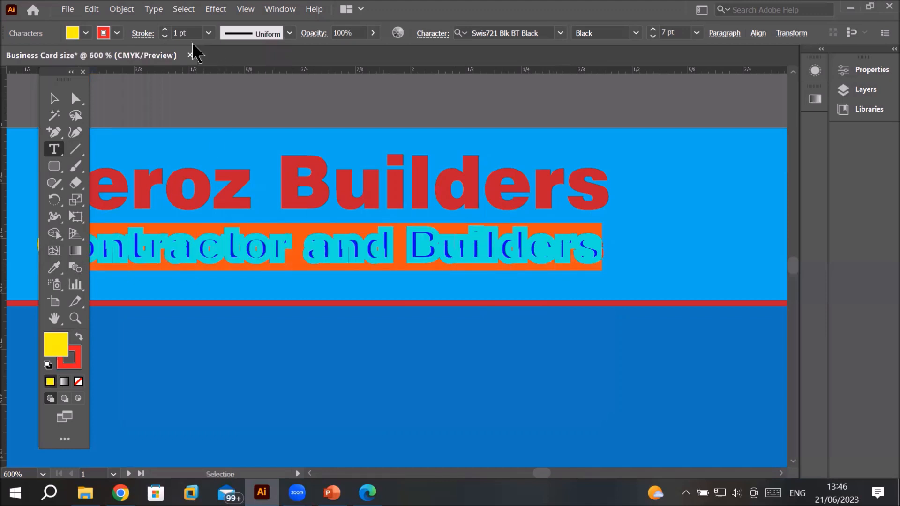
pyautogui.click(164, 37)
pyautogui.click(164, 37)
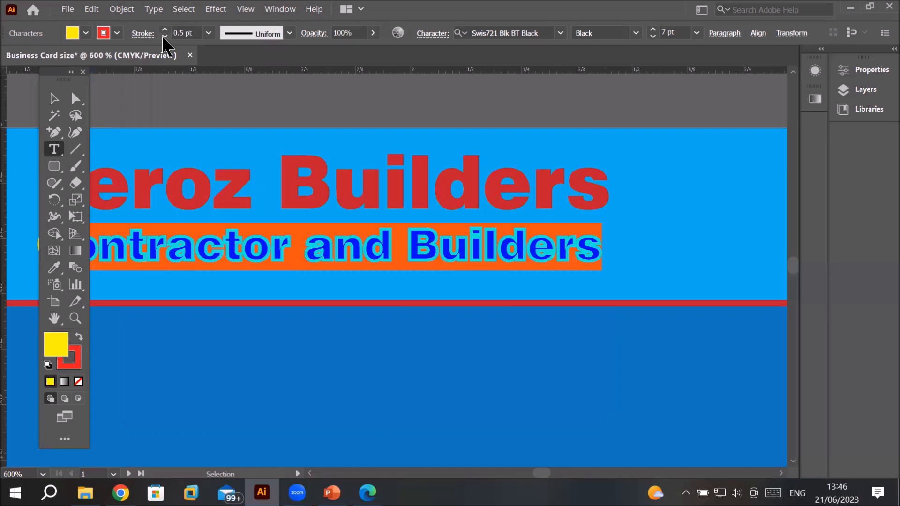
pyautogui.click(164, 37)
pyautogui.click(308, 192)
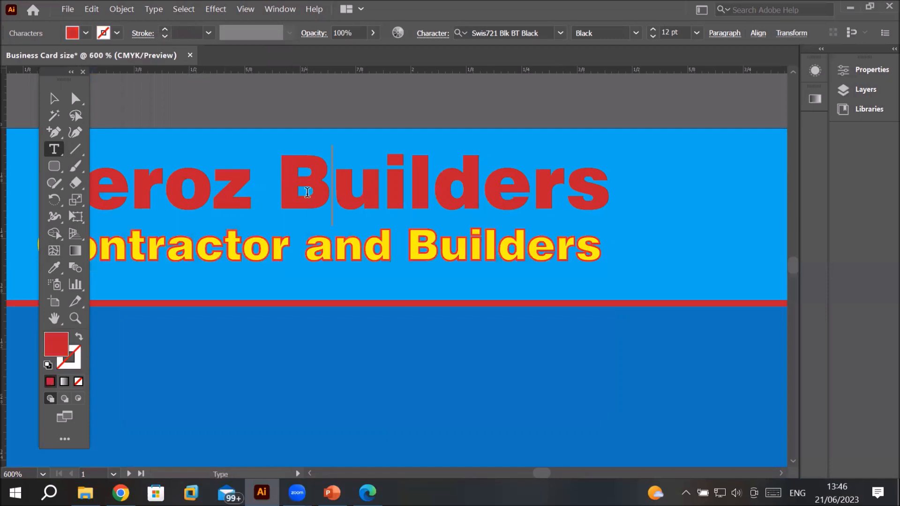
# Step: Zoom in closely to inspect the outlined tagline lettering
pyautogui.keyDown('alt'); pyautogui.scroll(5, 398, 283); pyautogui.keyUp('alt')
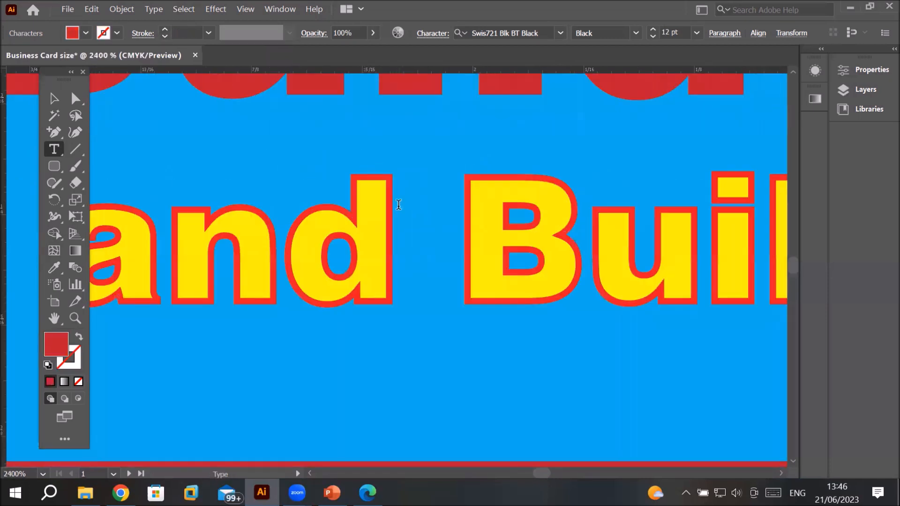
pyautogui.keyDown('alt'); pyautogui.scroll(-5, 398, 205); pyautogui.keyUp('alt')
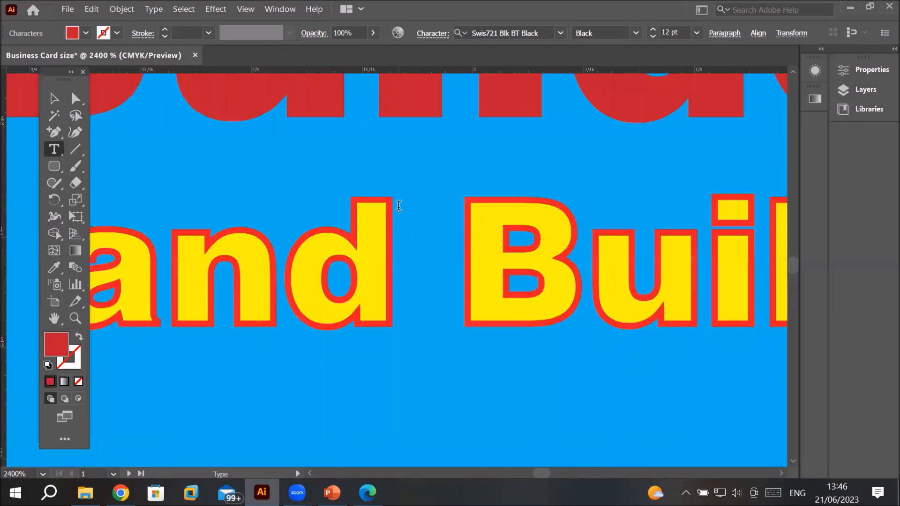
pyautogui.keyDown('alt'); pyautogui.scroll(-4, 398, 205); pyautogui.keyUp('alt')
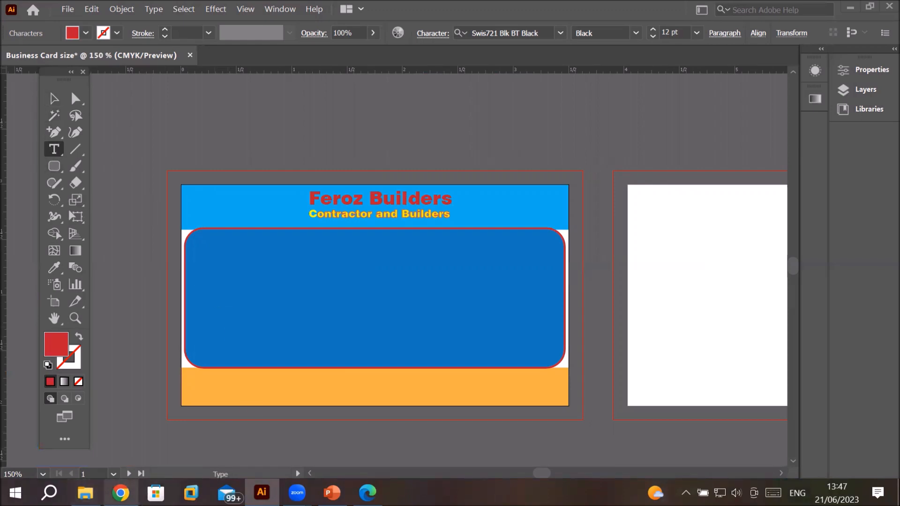
# Step: Switch to File Explorer, open the Flaticon folder and drag domain.png onto the business card
pyautogui.click(85, 493)
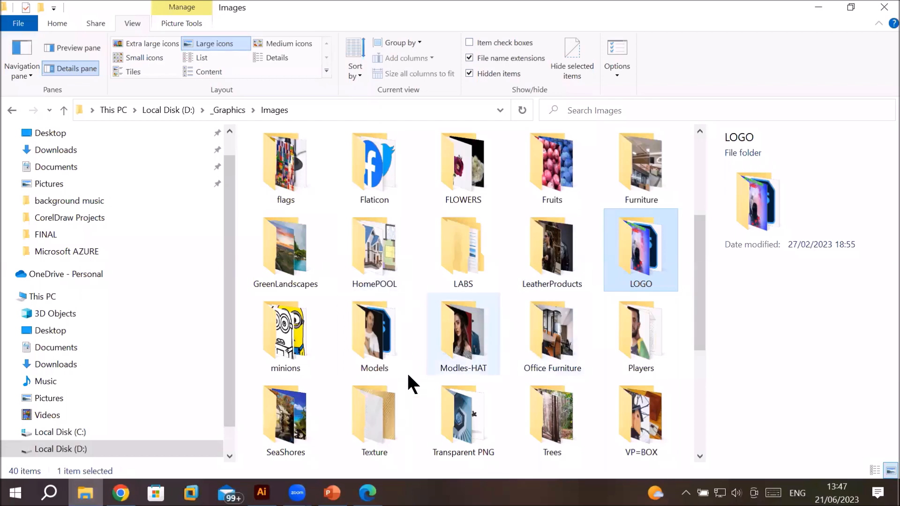
pyautogui.scroll(-3, 547, 380)
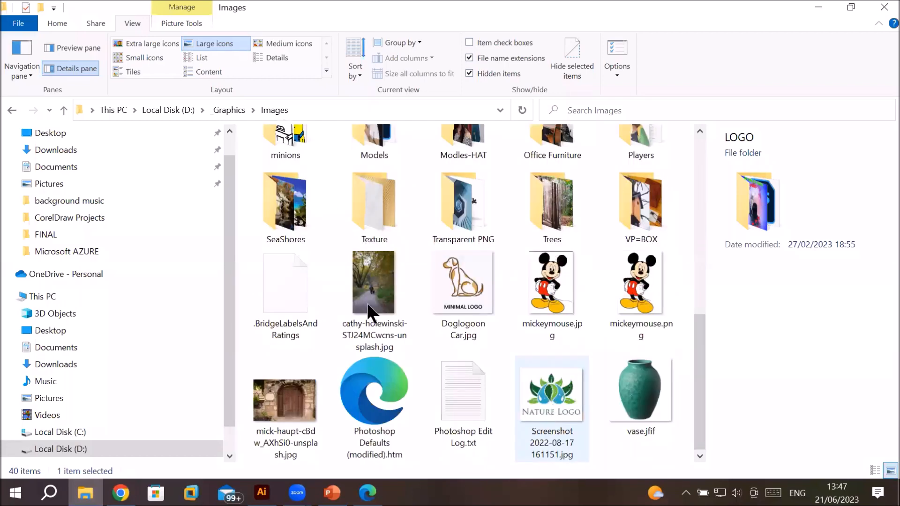
pyautogui.scroll(3, 300, 253)
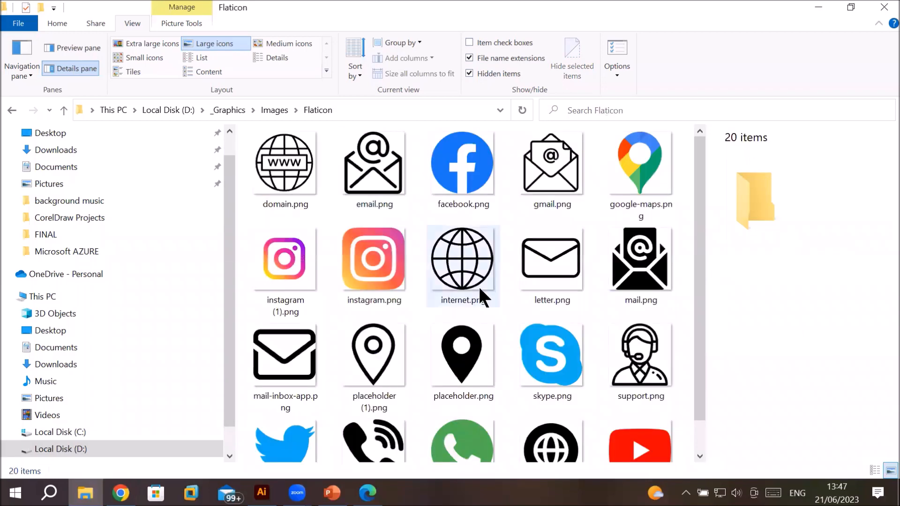
pyautogui.scroll(-1, 482, 295)
pyautogui.scroll(1, 431, 260)
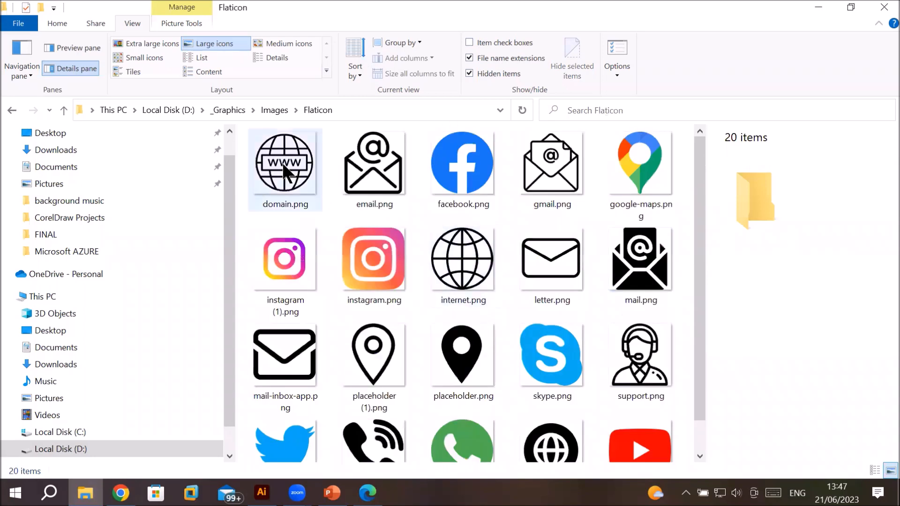
pyautogui.click(289, 167)
pyautogui.moveTo(289, 167); pyautogui.dragTo(262, 392)
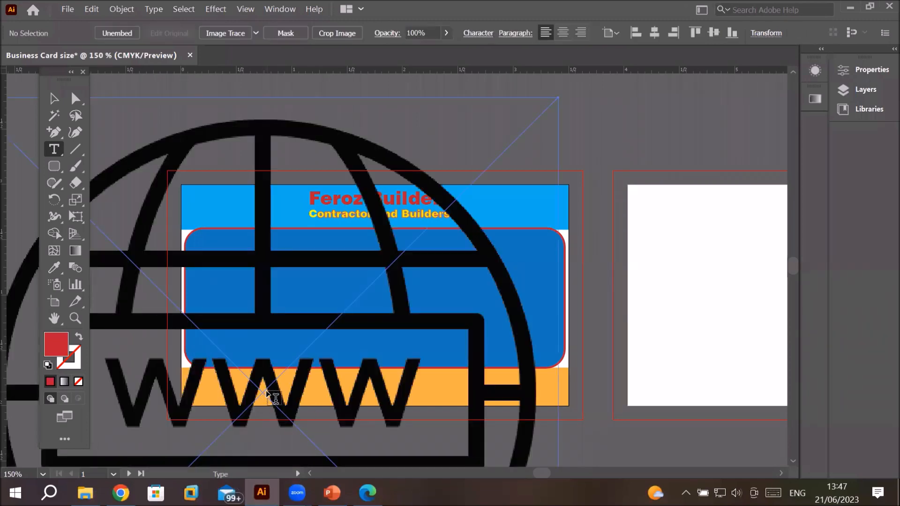
# Step: Scale the globe icon down to about 0.26 in and move it to the left end of the orange band
pyautogui.scroll(-3, 324, 326)
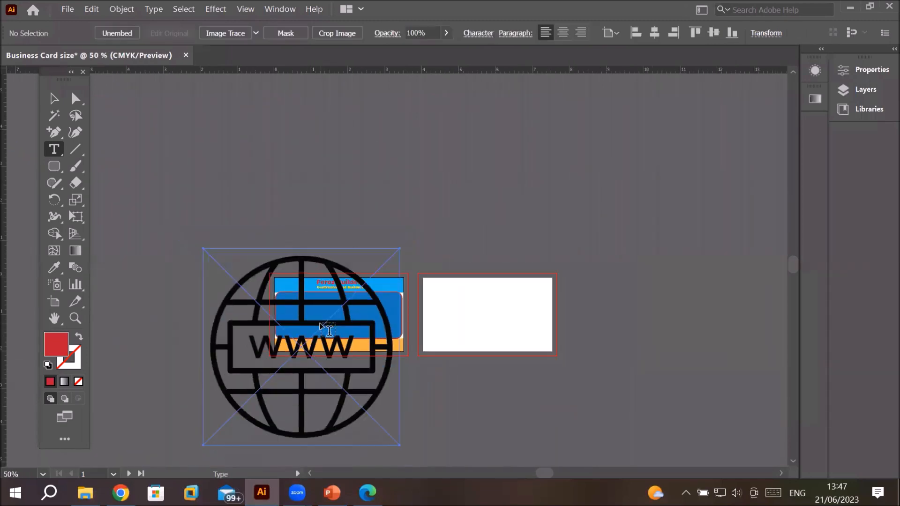
pyautogui.click(53, 101)
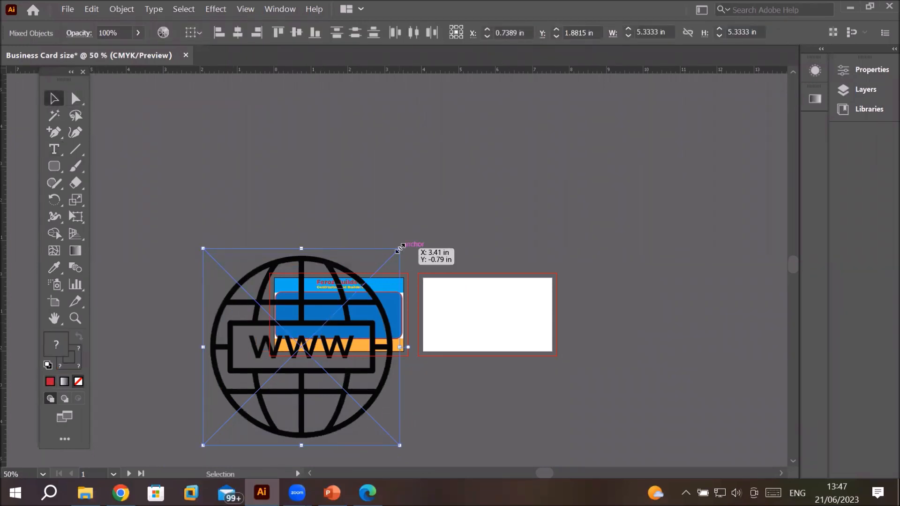
pyautogui.moveTo(401, 247); pyautogui.dragTo(298, 357)
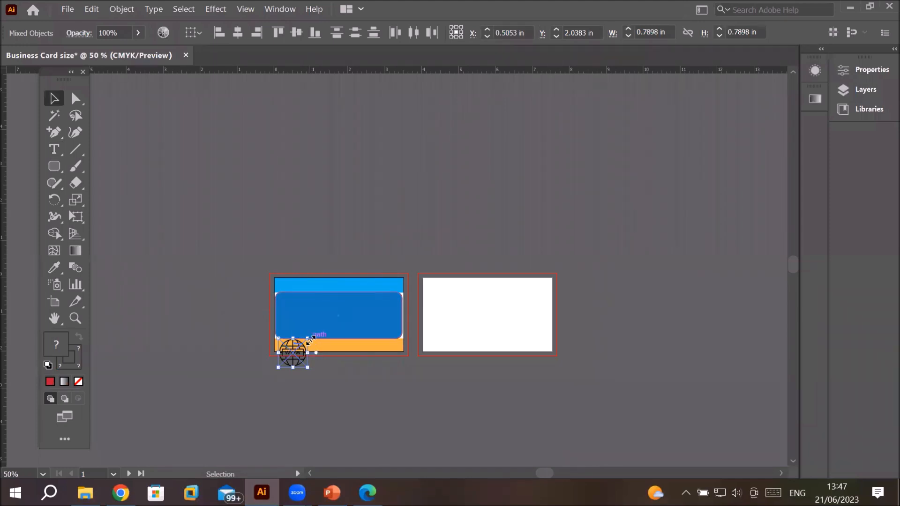
pyautogui.scroll(5, 310, 341)
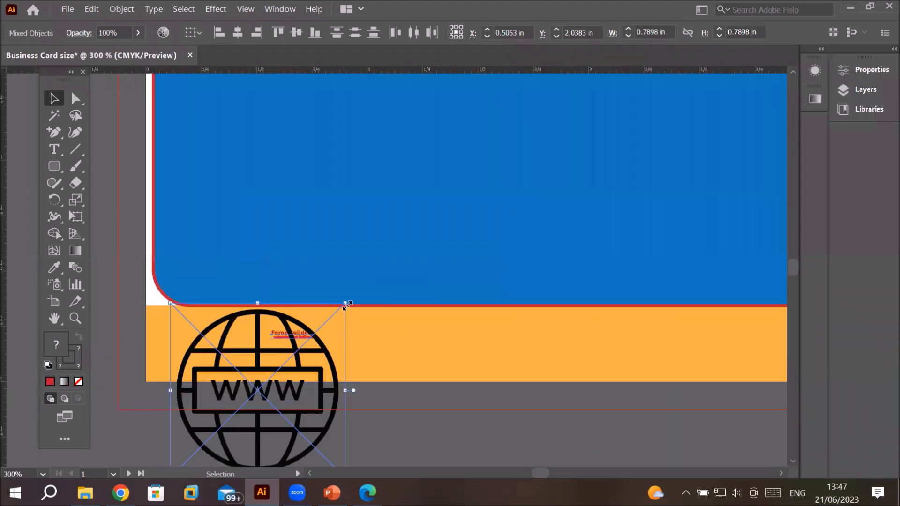
pyautogui.moveTo(346, 304); pyautogui.dragTo(247, 401)
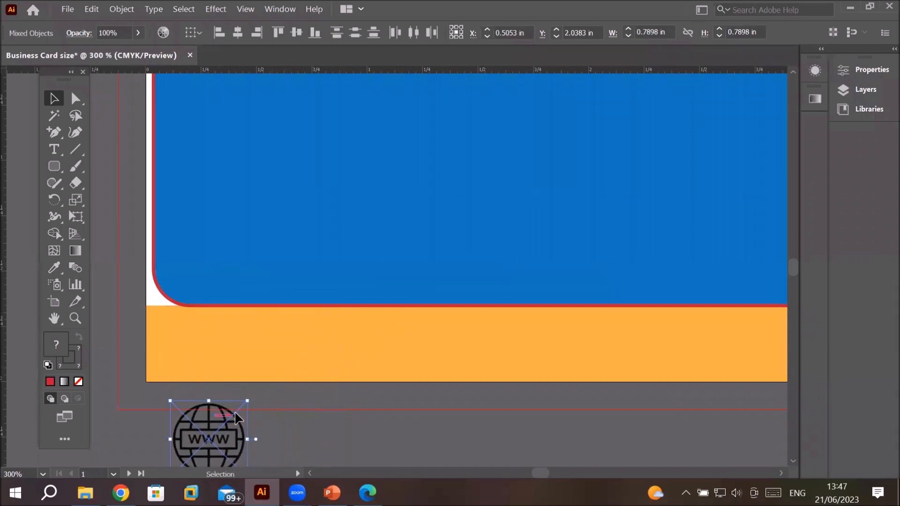
pyautogui.moveTo(209, 428); pyautogui.dragTo(238, 349)
pyautogui.click(55, 150)
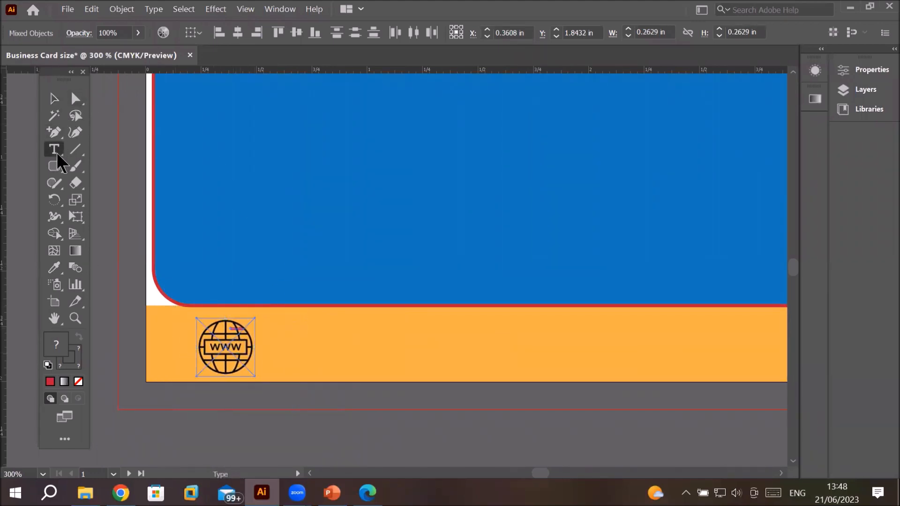
pyautogui.click(297, 343)
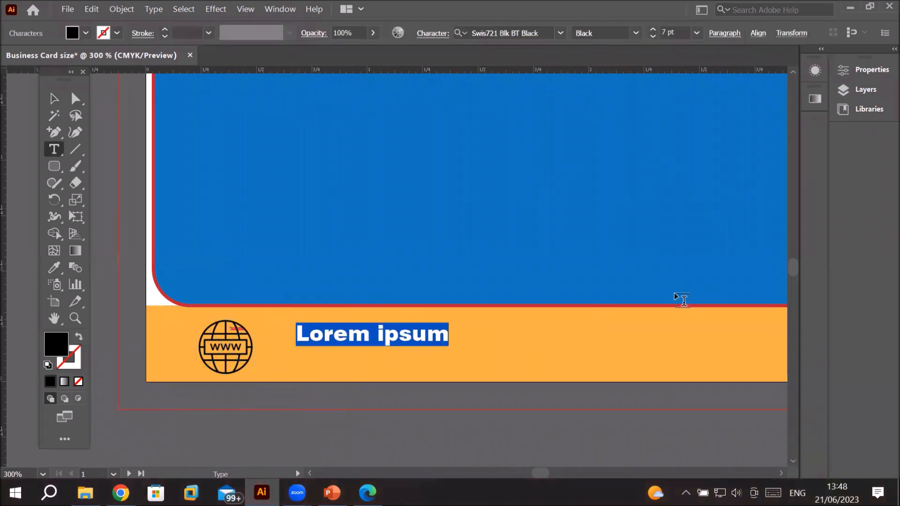
pyautogui.write('www.fero')
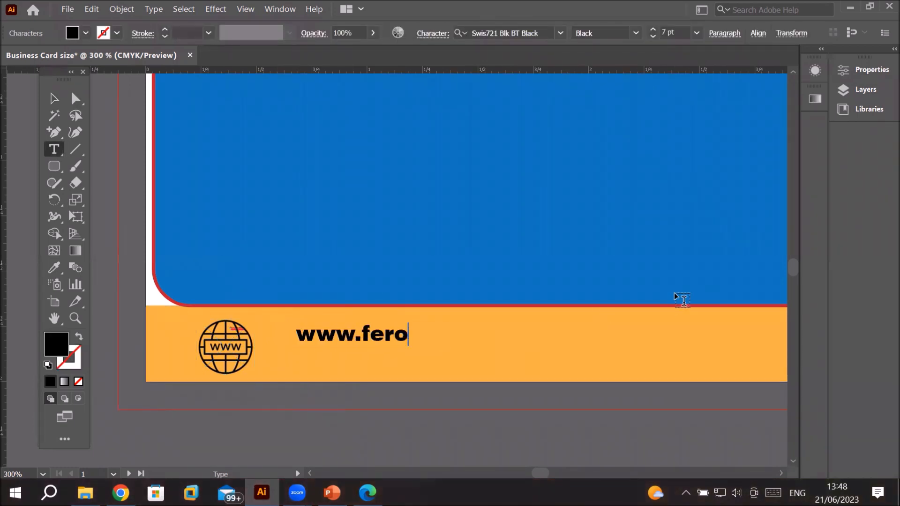
pyautogui.write('nbuil')
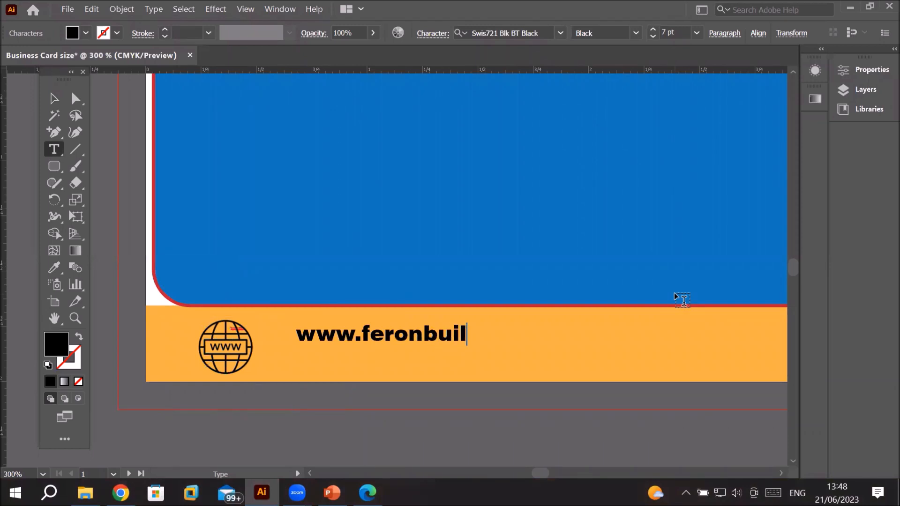
pyautogui.write('der.com')
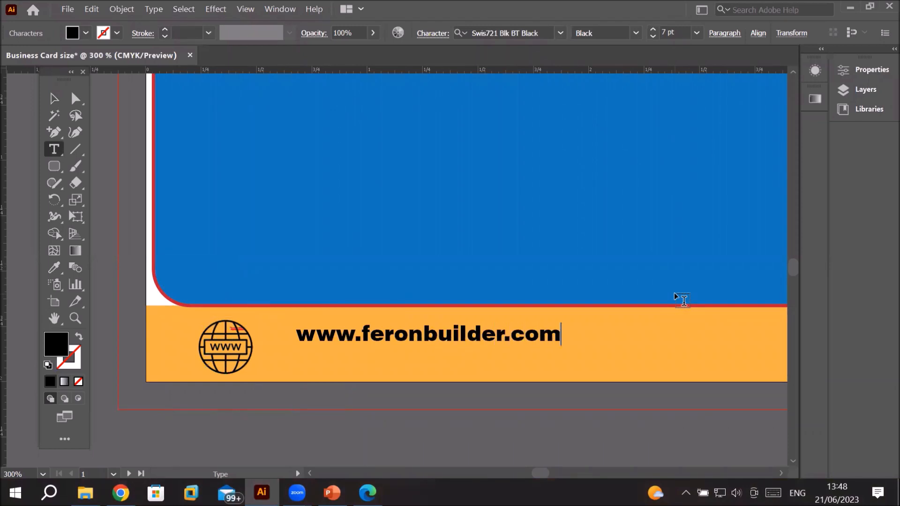
# Step: Move the web address text so it lines up beside the globe icon
pyautogui.click(54, 98)
pyautogui.moveTo(395, 340); pyautogui.dragTo(368, 354)
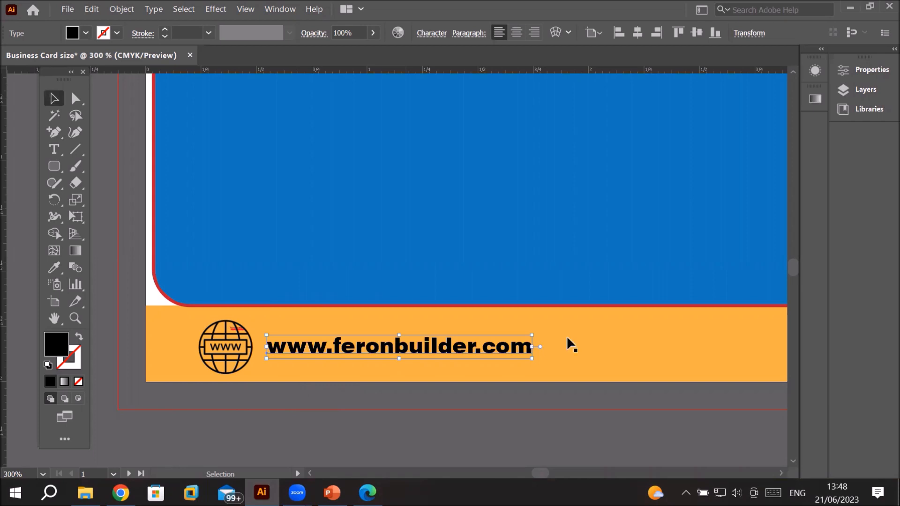
pyautogui.hotkey('ctrl', '-')
pyautogui.hotkey('ctrl', '-')
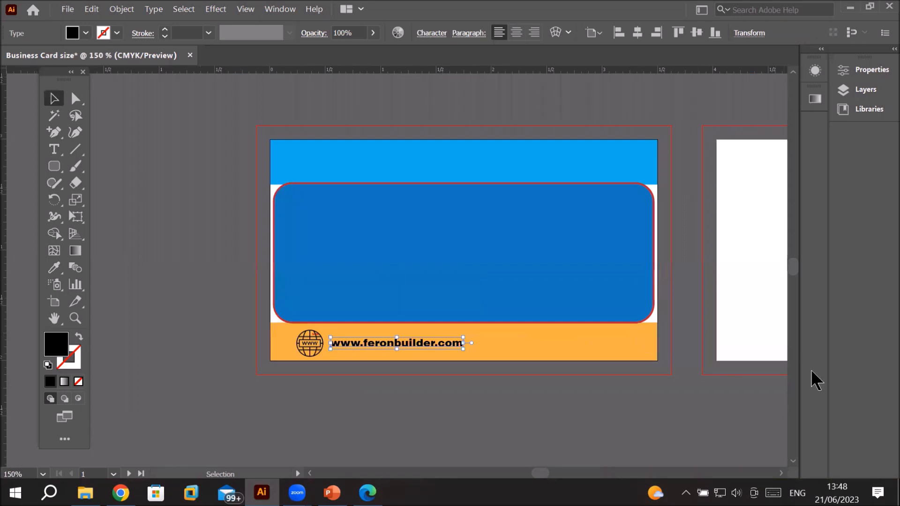
pyautogui.click(465, 162)
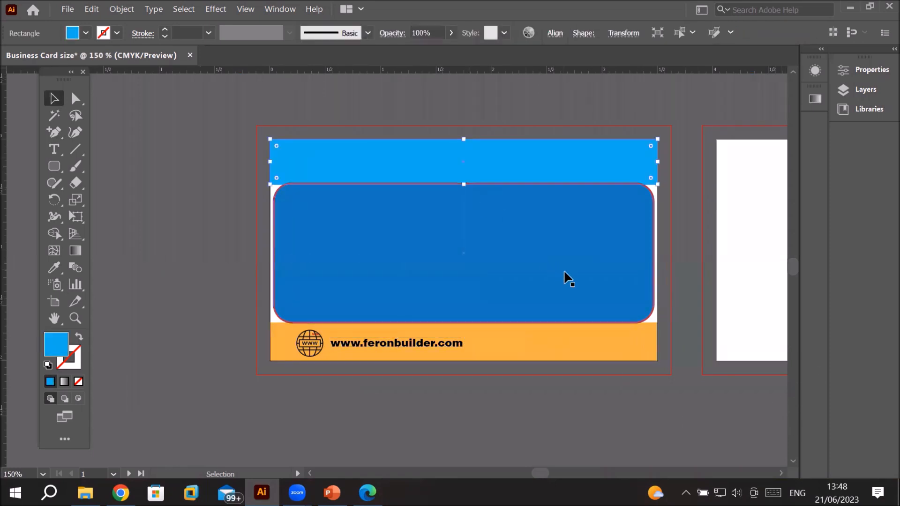
pyautogui.click(411, 267)
# Step: Undo the web address text and the globe icon's resizing and moves
pyautogui.hotkey('ctrl', 'z')
pyautogui.hotkey('ctrl', 'z')
pyautogui.hotkey('ctrl', 'z')
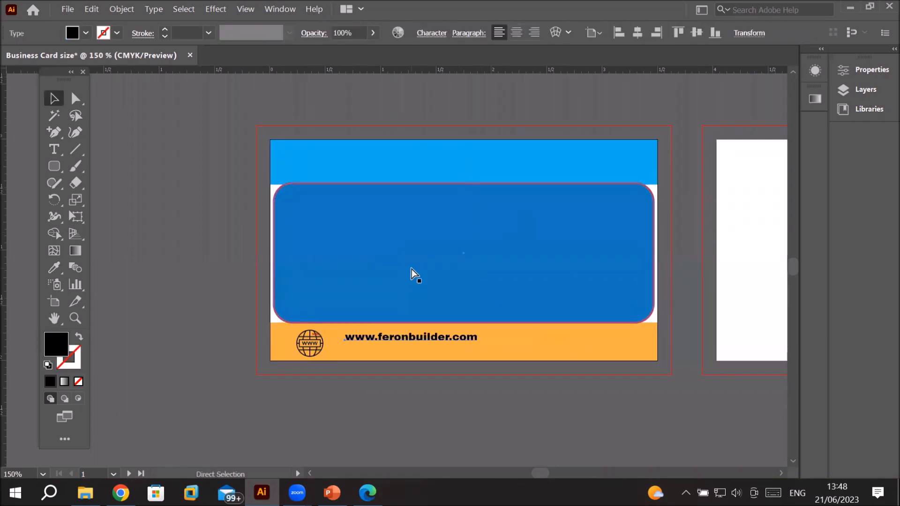
pyautogui.hotkey('ctrl', 'z')
pyautogui.hotkey('ctrl', 'z')
pyautogui.hotkey('ctrl', 'z')
pyautogui.hotkey('ctrl', 'z')
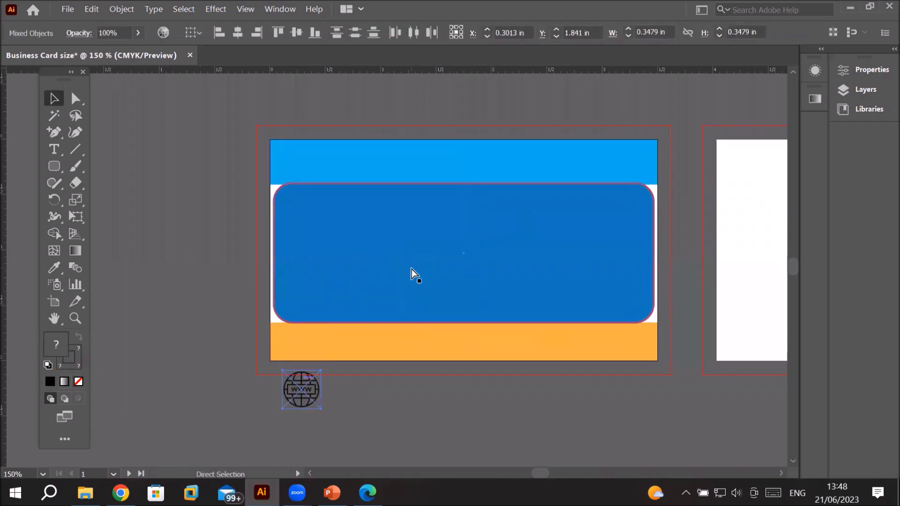
pyautogui.hotkey('ctrl', 'z')
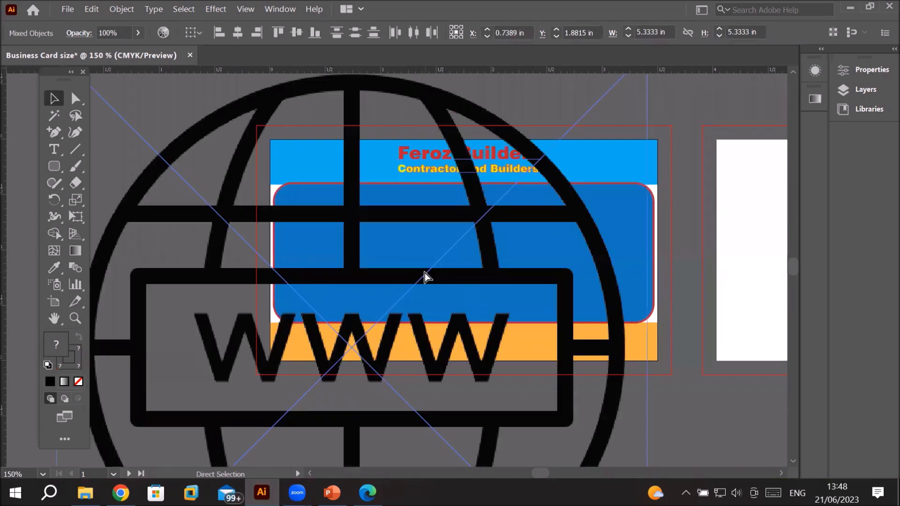
pyautogui.press('v')
pyautogui.hotkey('ctrl', '-')
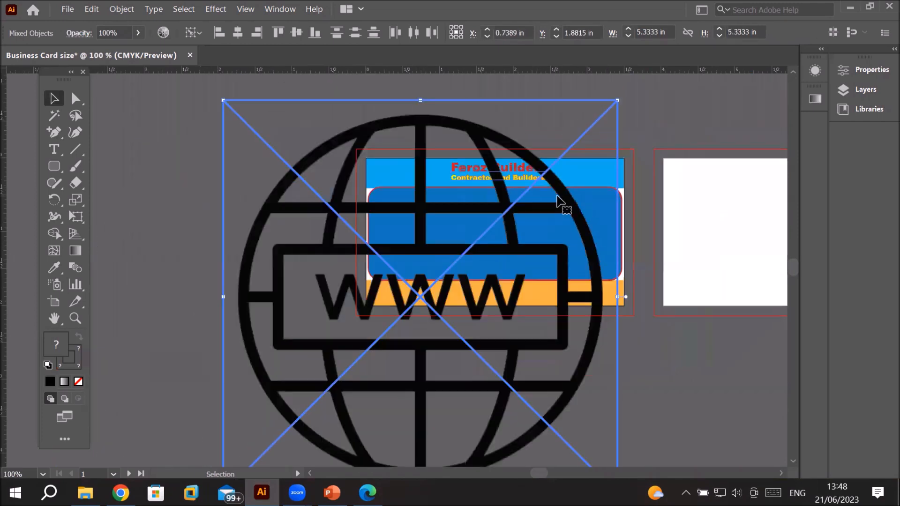
pyautogui.scroll(-1, 558, 201)
pyautogui.moveTo(596, 132); pyautogui.dragTo(419, 315)
pyautogui.press('a')
pyautogui.hotkey('ctrl', 'z')
pyautogui.hotkey('ctrl', 'z')
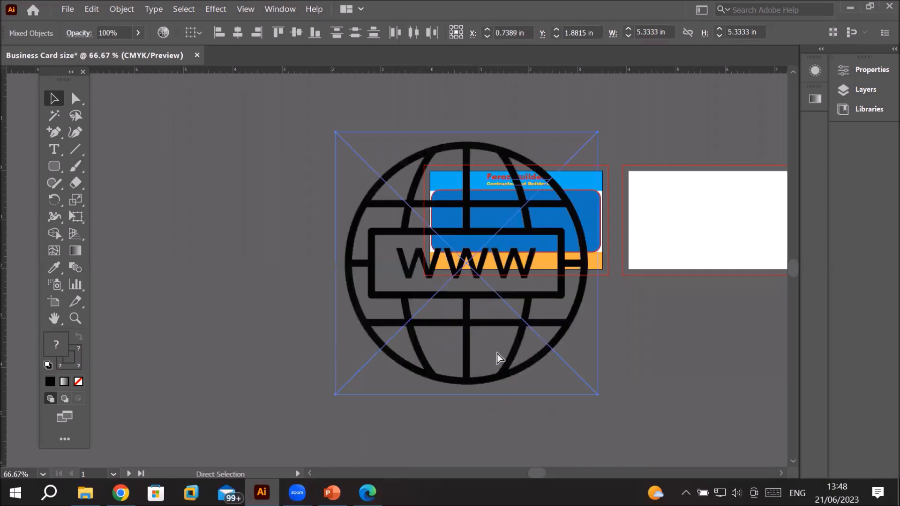
# Step: Deselect everything, then move the large globe image to the left of the front card
pyautogui.press('v')
pyautogui.click(690, 338)
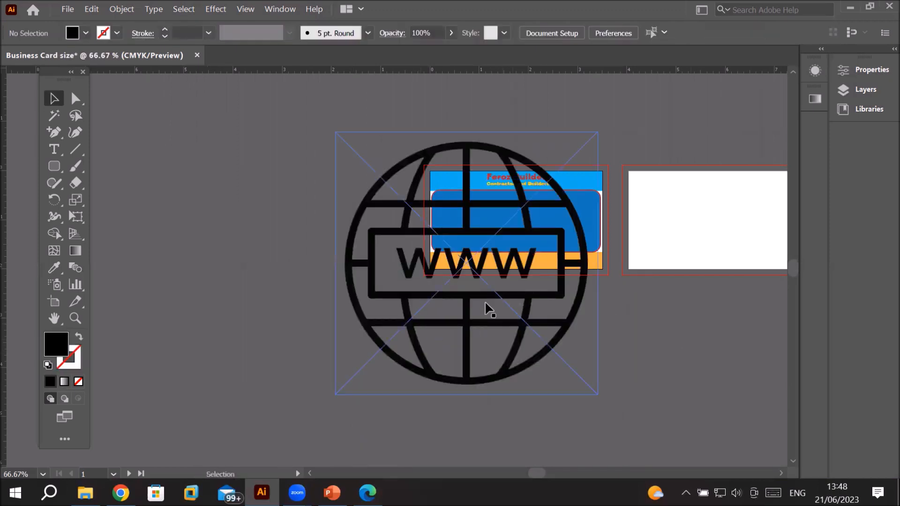
pyautogui.moveTo(487, 325); pyautogui.dragTo(313, 332)
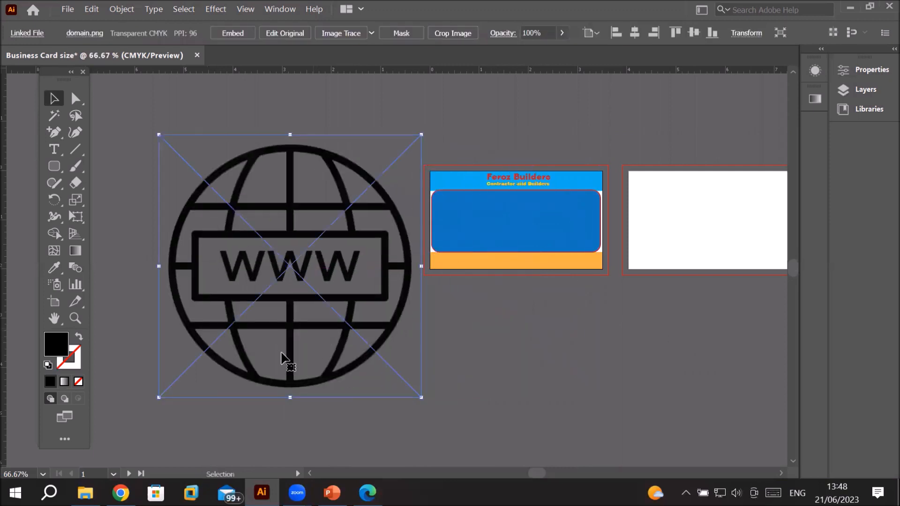
pyautogui.moveTo(159, 398); pyautogui.dragTo(343, 193)
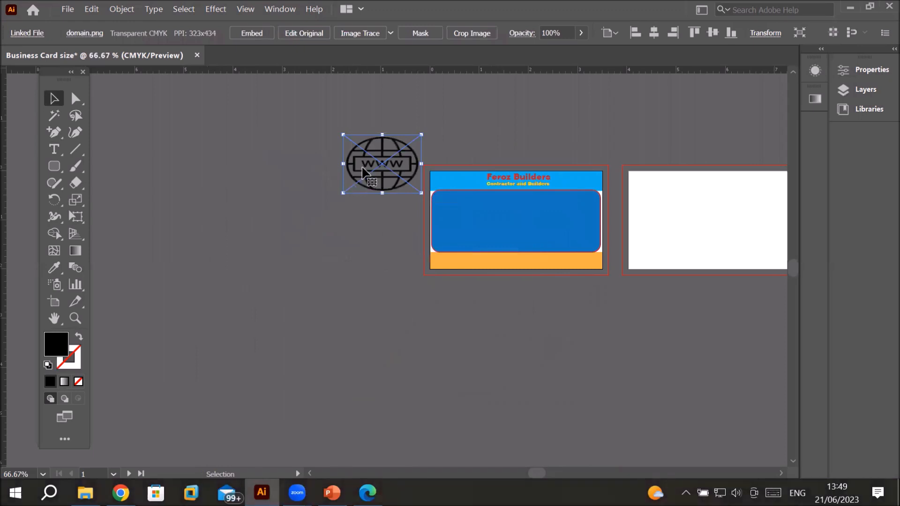
pyautogui.moveTo(393, 167); pyautogui.dragTo(485, 307)
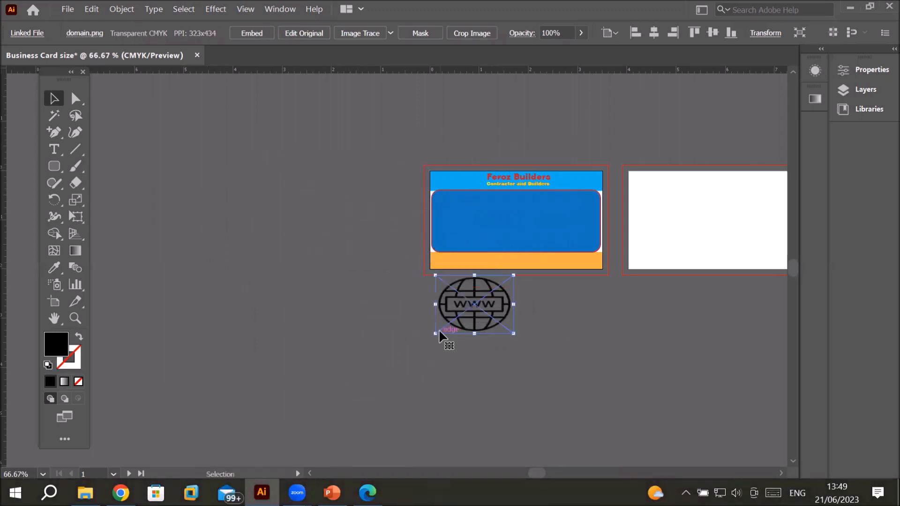
pyautogui.moveTo(436, 334); pyautogui.dragTo(348, 295)
pyautogui.hotkey('ctrl', '+')
pyautogui.hotkey('ctrl', '+')
pyautogui.hotkey('ctrl', '+')
pyautogui.hotkey('ctrl', '+')
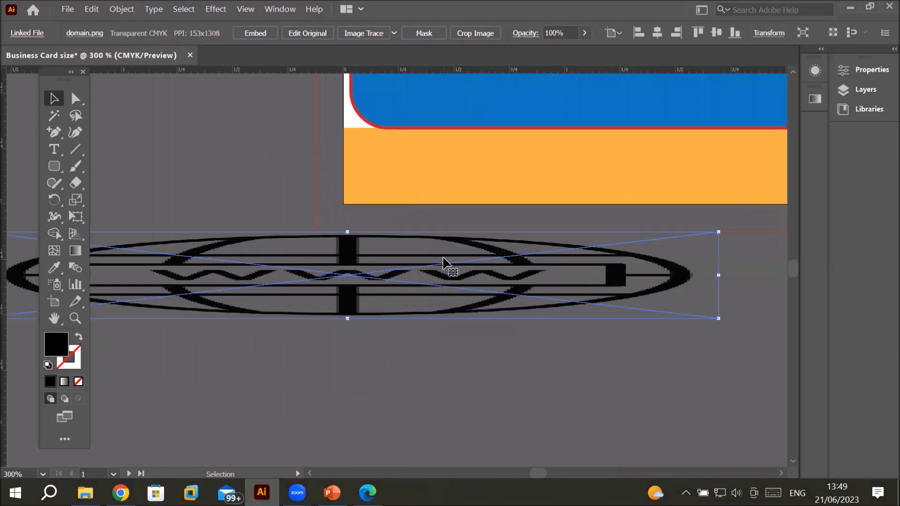
pyautogui.hotkey('ctrl', 'z')
pyautogui.hotkey('ctrl', 'z')
pyautogui.hotkey('ctrl', 'z')
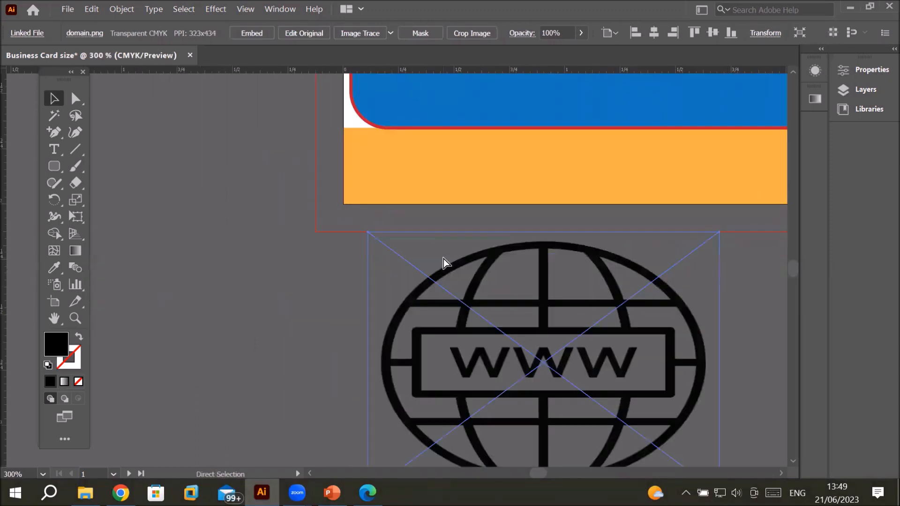
# Step: Scale the globe image down and place it at the left end of the orange band
pyautogui.scroll(-5, 446, 255)
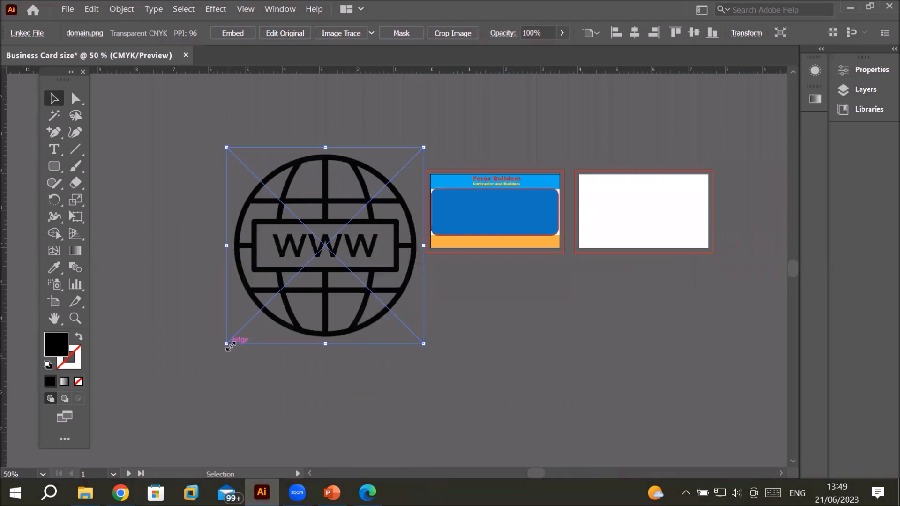
pyautogui.moveTo(229, 346); pyautogui.dragTo(446, 240)
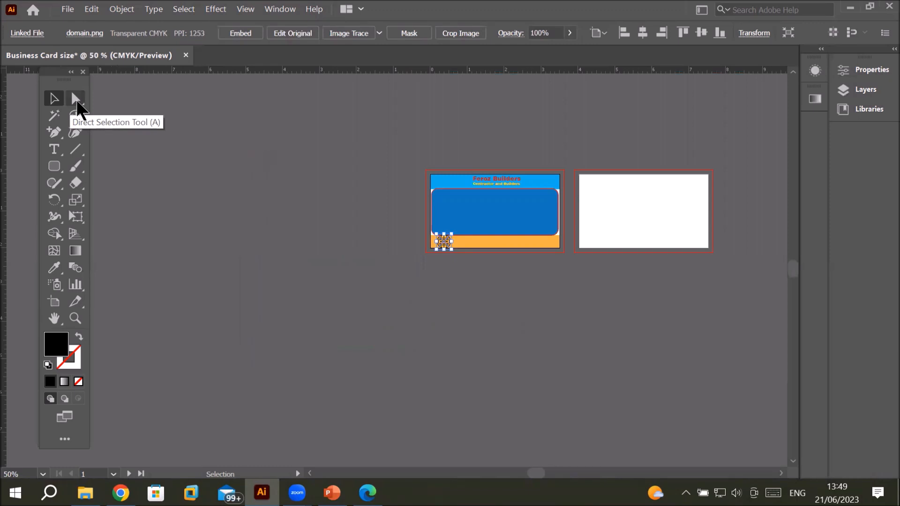
# Step: Shrink the globe icon further so it sits inside the orange band's left end
pyautogui.scroll(2, 288, 112)
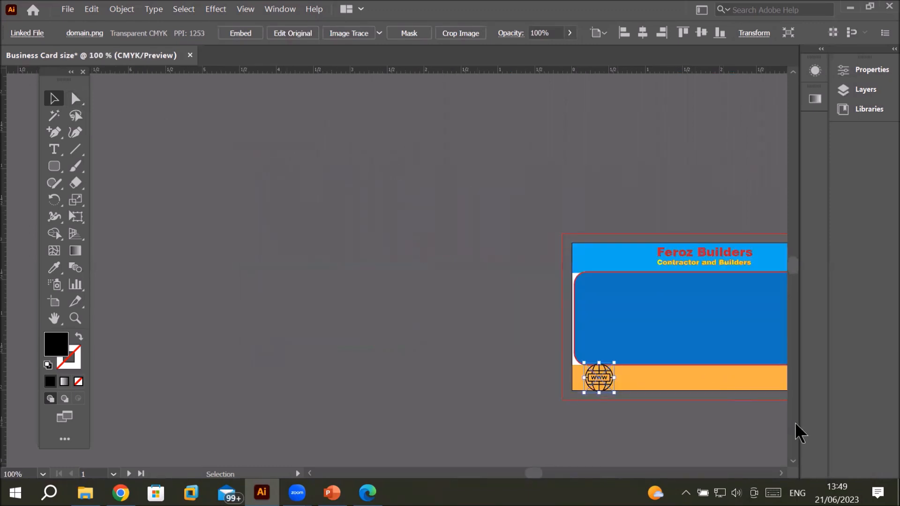
pyautogui.scroll(2, 600, 317)
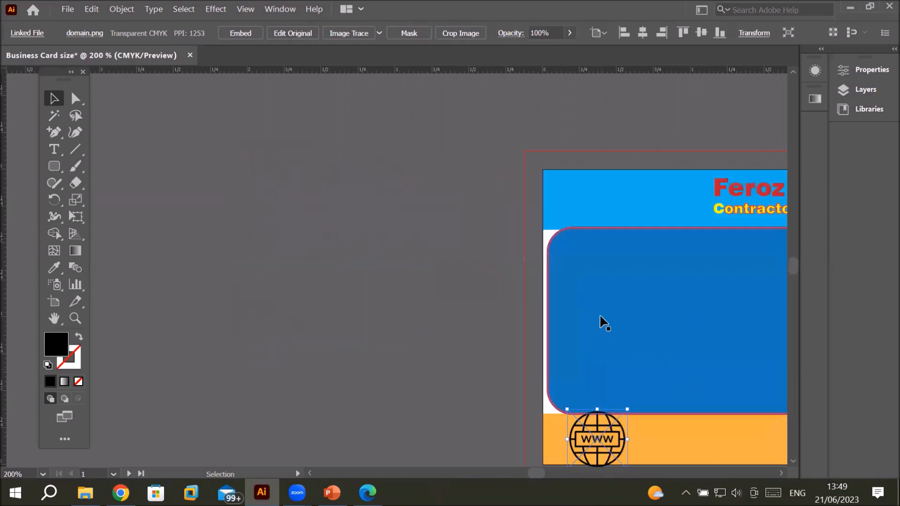
pyautogui.moveTo(711, 300); pyautogui.dragTo(366, 193)
pyautogui.click(268, 331)
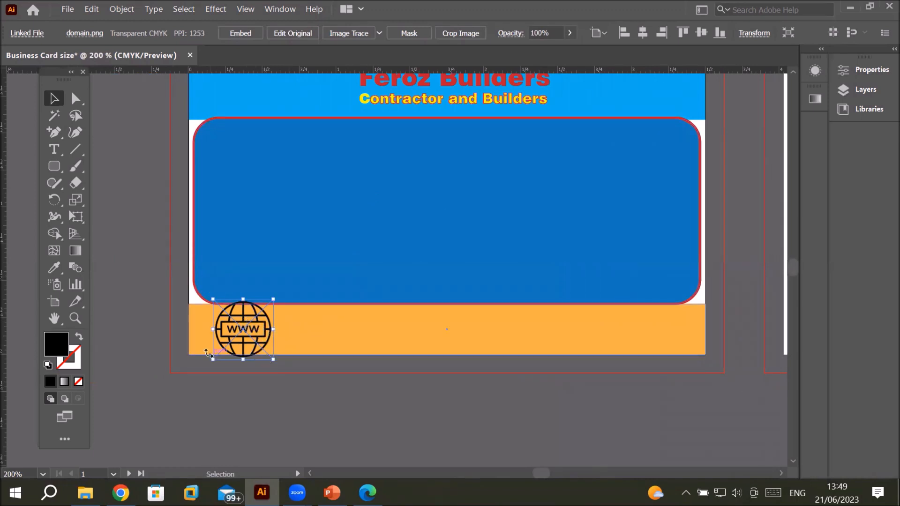
pyautogui.moveTo(214, 361); pyautogui.dragTo(241, 333)
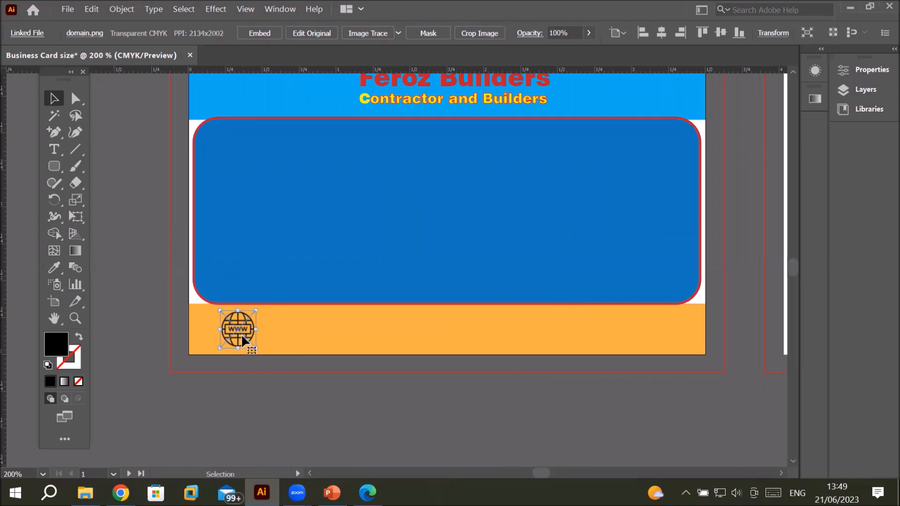
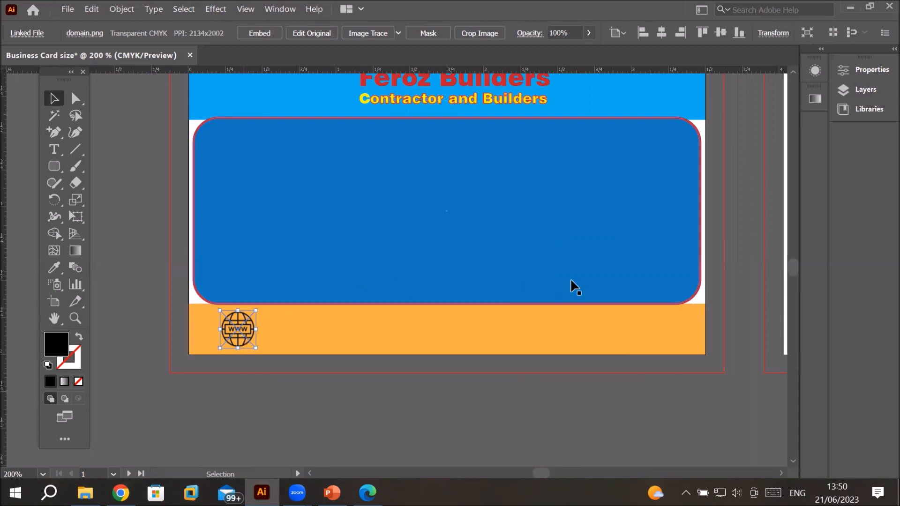
# Step: Select each card object in turn through the layer list and review its position, size and rotation properties
pyautogui.scroll(-3, 575, 273)
pyautogui.scroll(3, 575, 271)
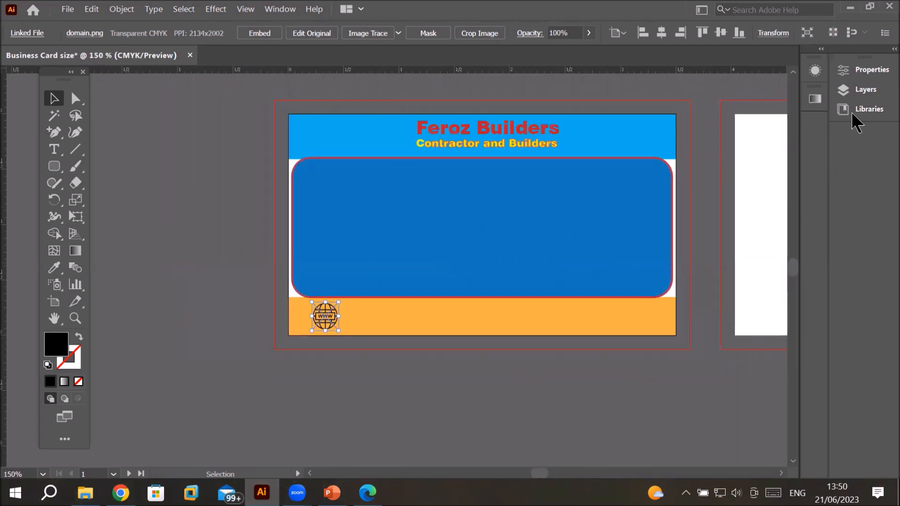
pyautogui.click(866, 91)
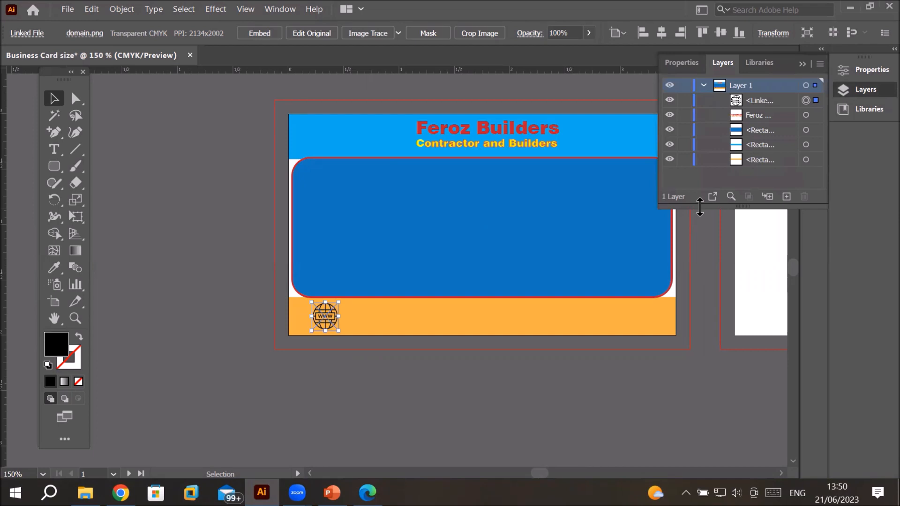
pyautogui.moveTo(697, 209); pyautogui.dragTo(703, 361)
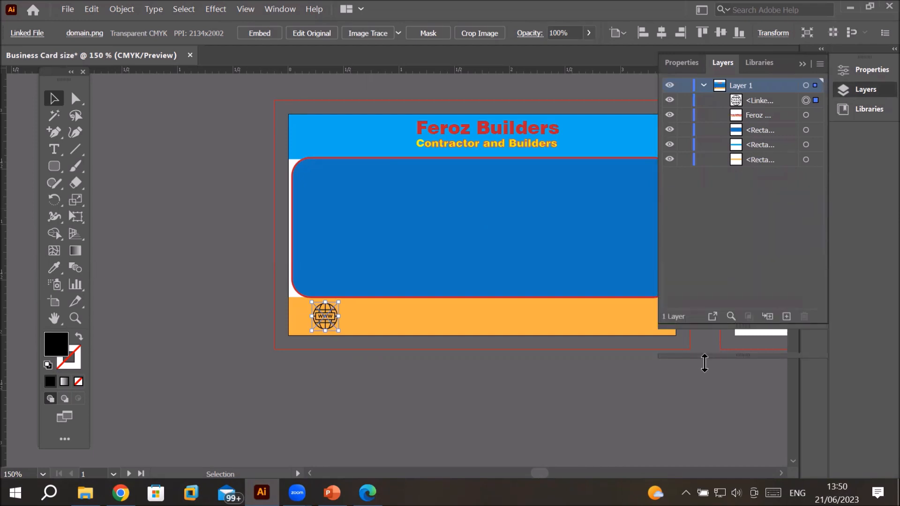
pyautogui.click(760, 98)
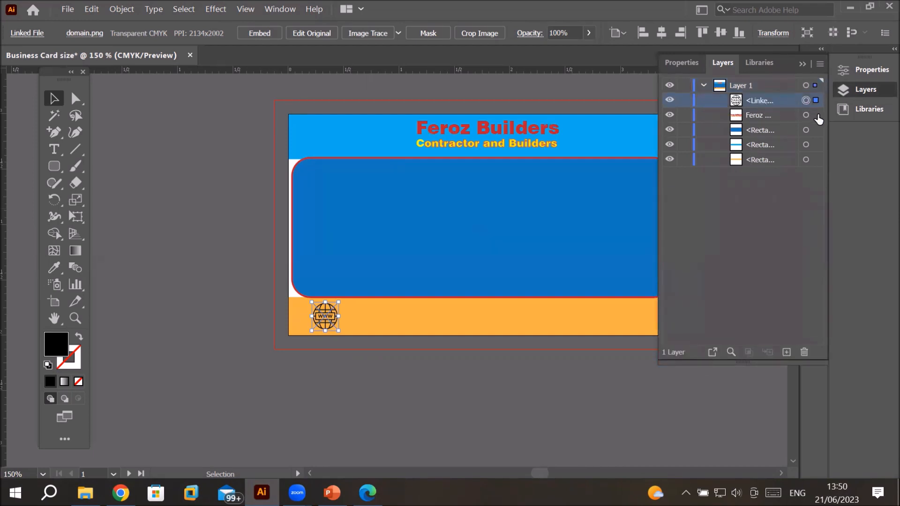
pyautogui.click(817, 115)
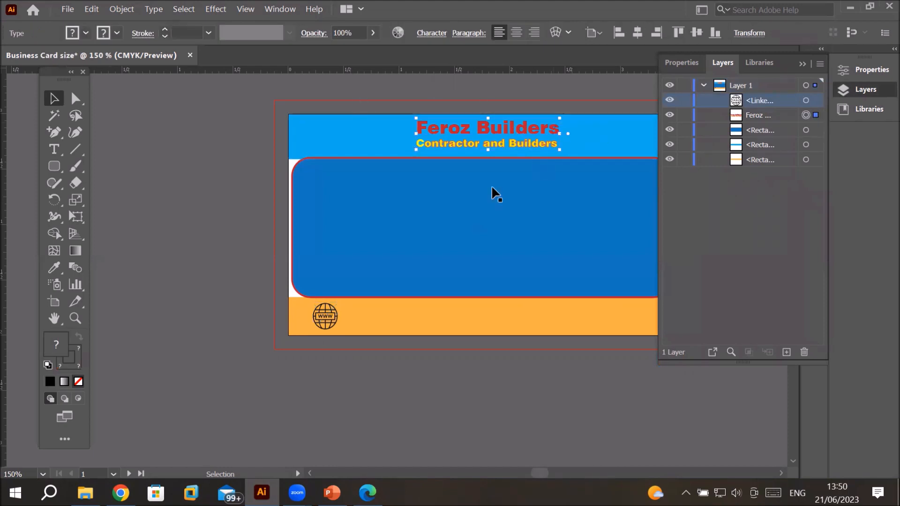
pyautogui.click(816, 129)
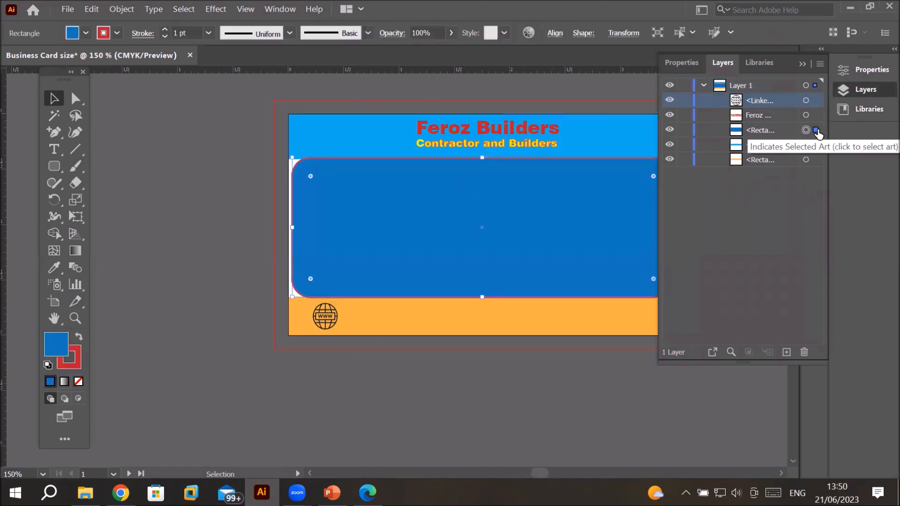
pyautogui.click(816, 145)
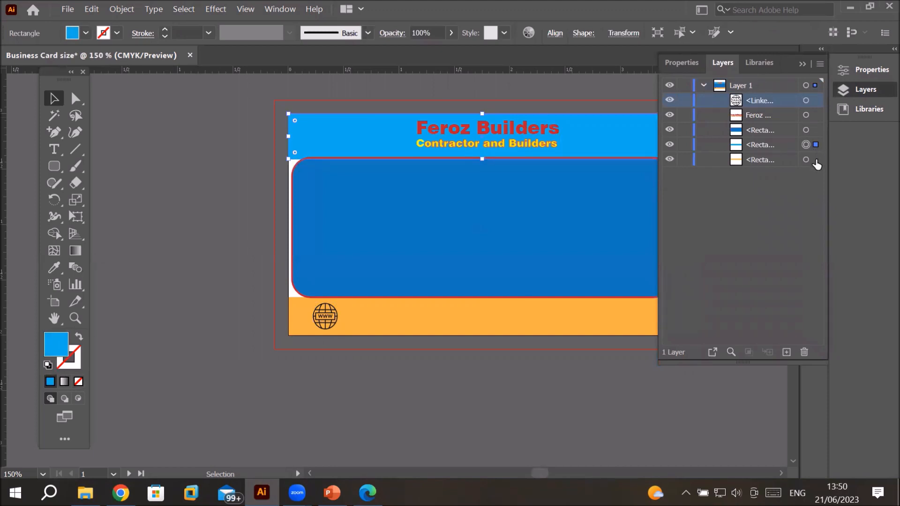
pyautogui.click(816, 161)
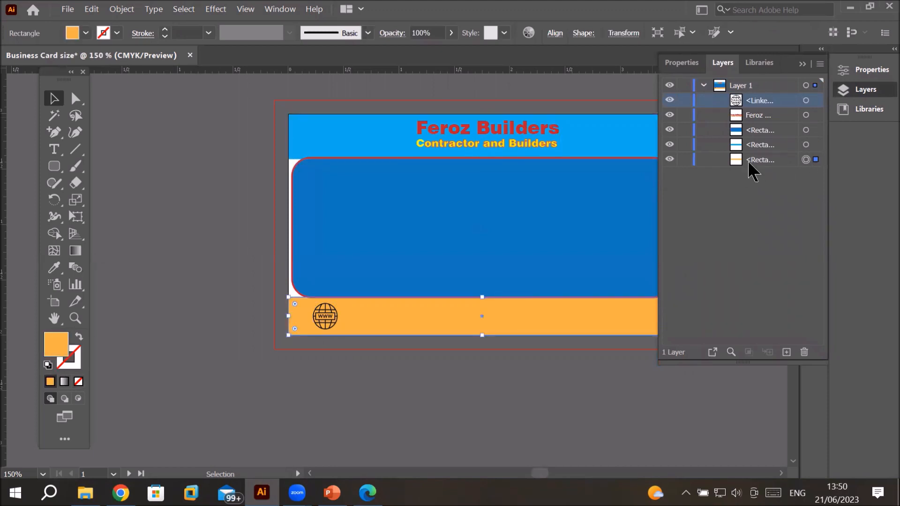
pyautogui.click(816, 144)
pyautogui.click(816, 130)
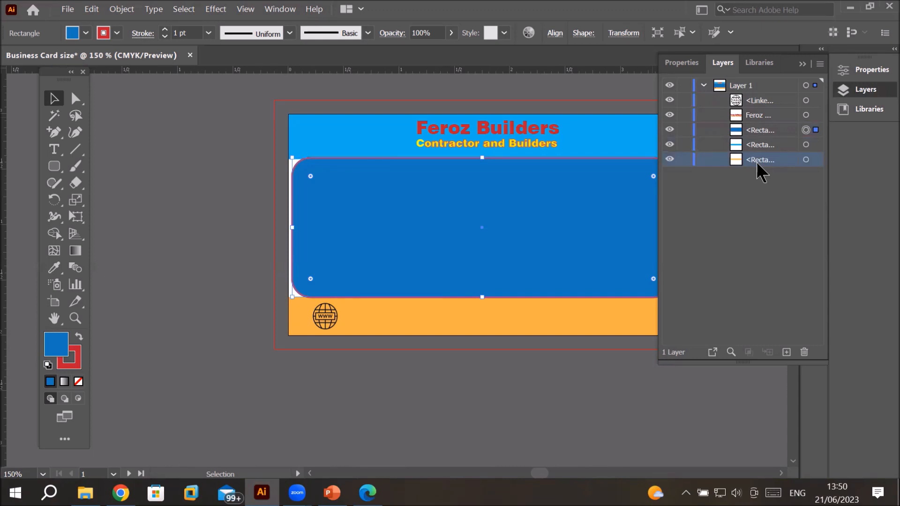
pyautogui.click(680, 64)
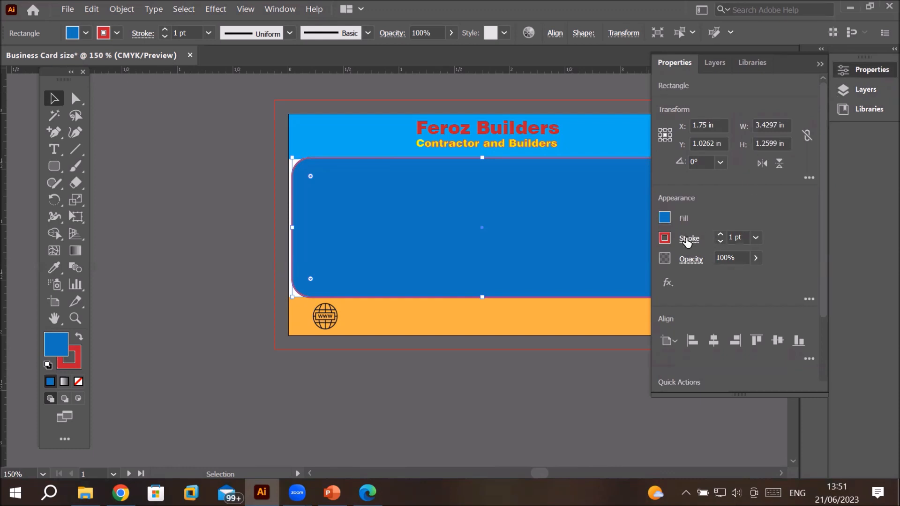
pyautogui.click(711, 125)
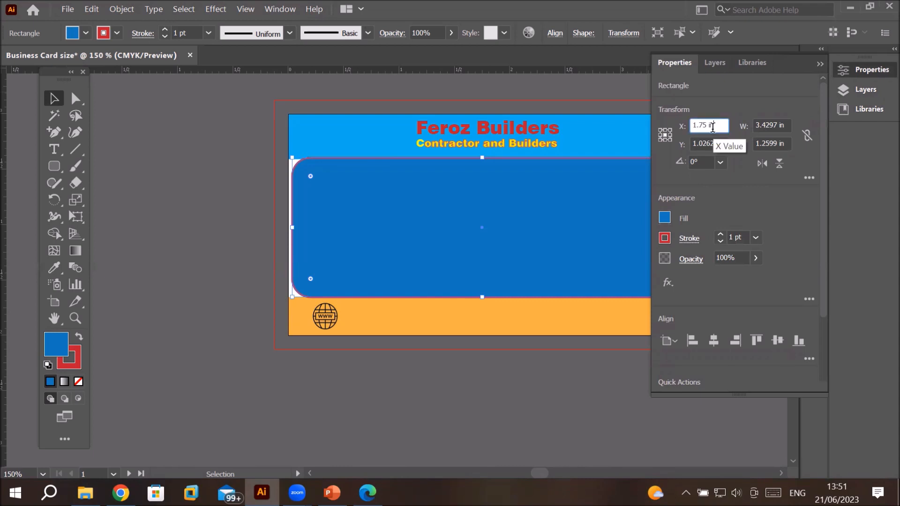
pyautogui.click(700, 159)
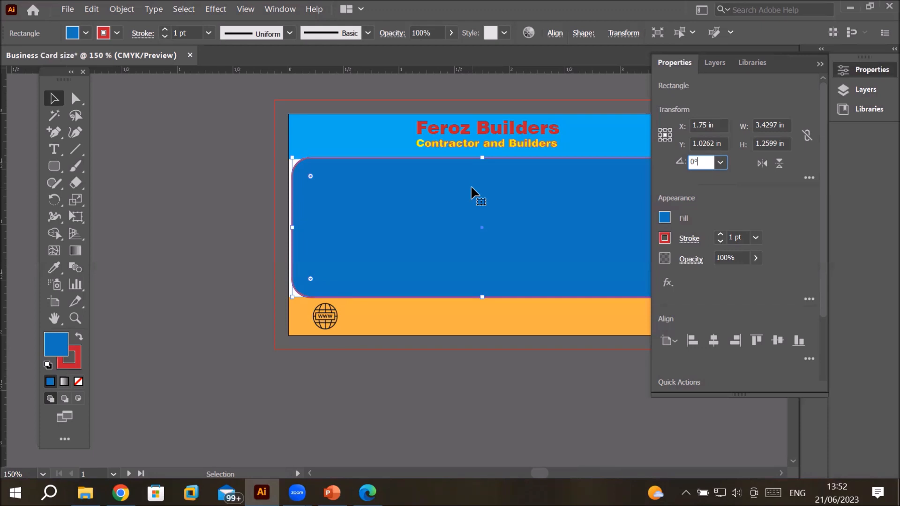
# Step: Export the design as a JPEG named Business Card size.jpg to the Desktop, accepting the default JPEG options
pyautogui.click(67, 11)
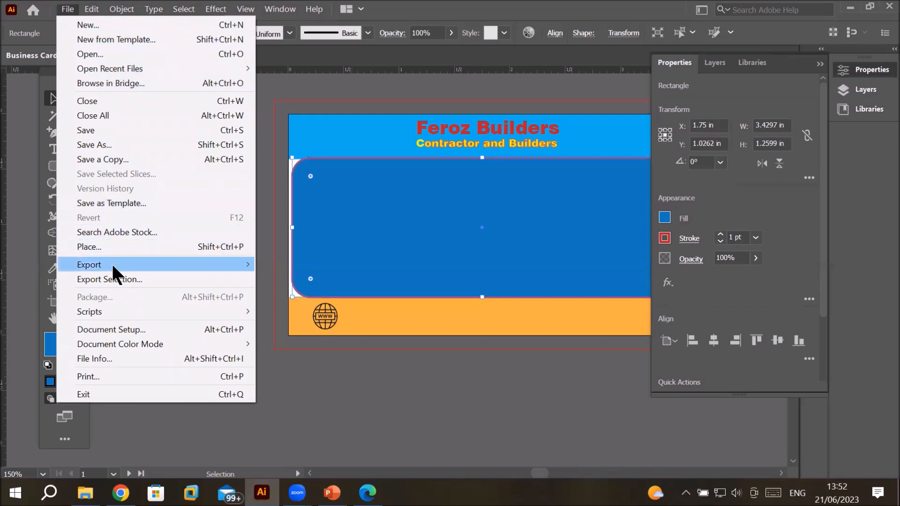
pyautogui.moveTo(112, 266)
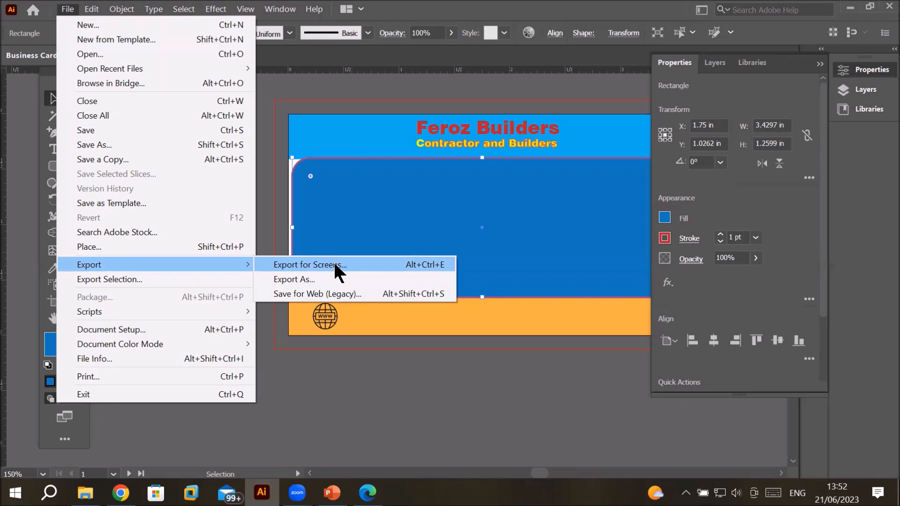
pyautogui.click(318, 280)
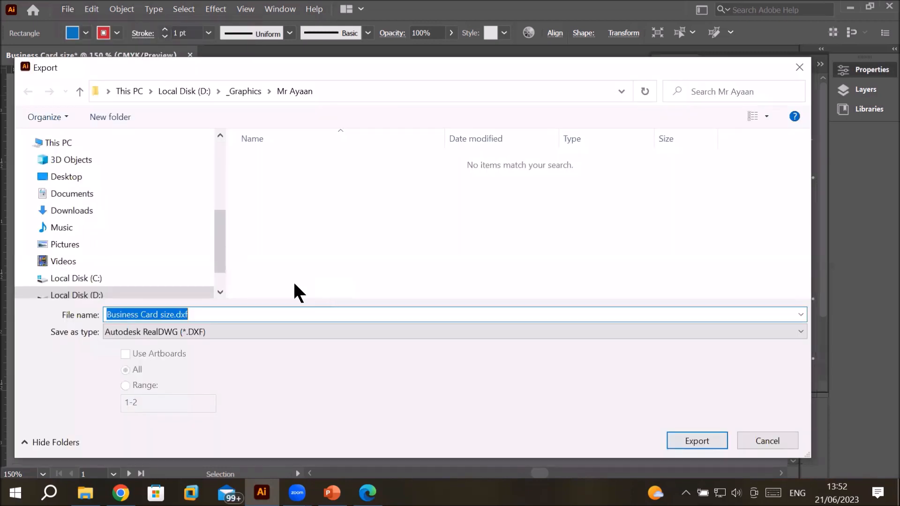
pyautogui.click(192, 330)
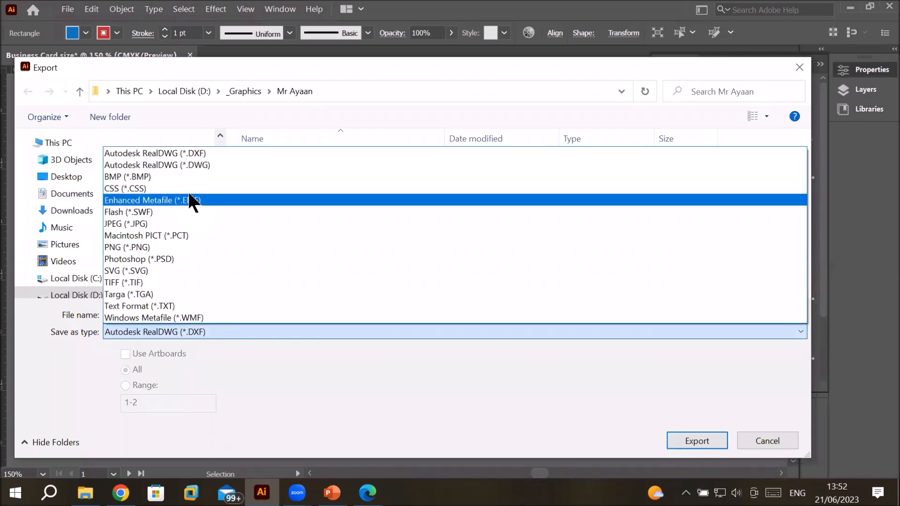
pyautogui.click(182, 220)
pyautogui.click(144, 315)
pyautogui.hotkey('ctrl', 'a')
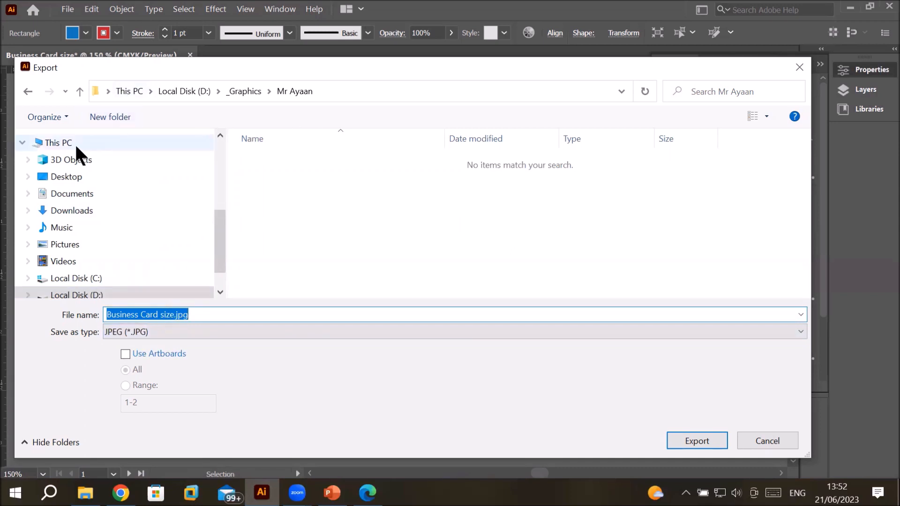
pyautogui.click(75, 178)
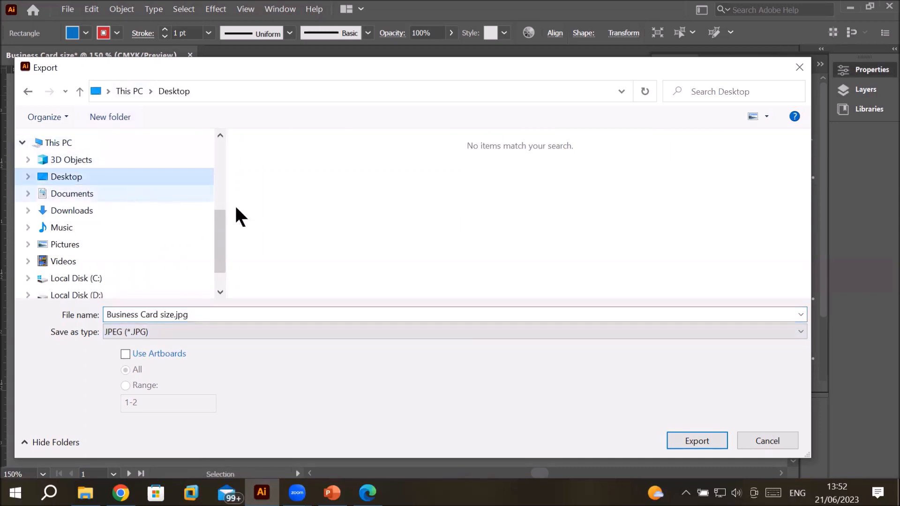
pyautogui.moveTo(449, 67); pyautogui.dragTo(412, 9)
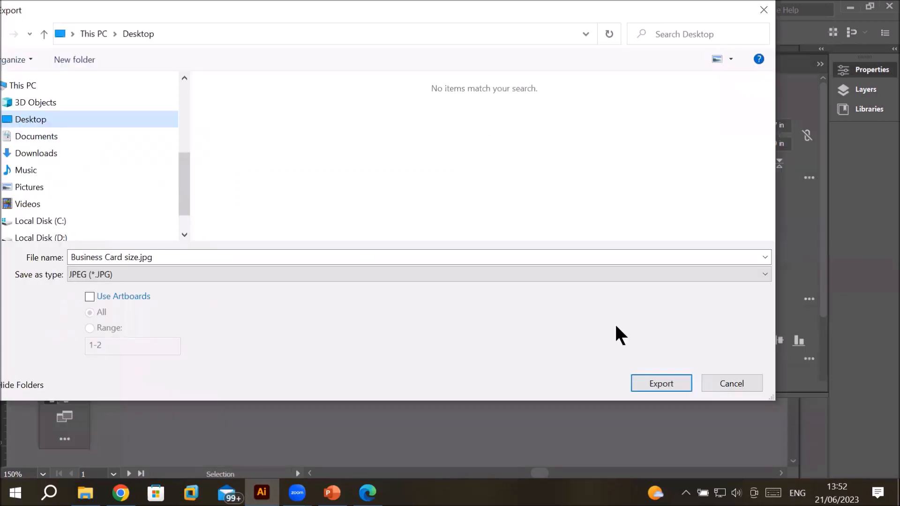
pyautogui.click(654, 381)
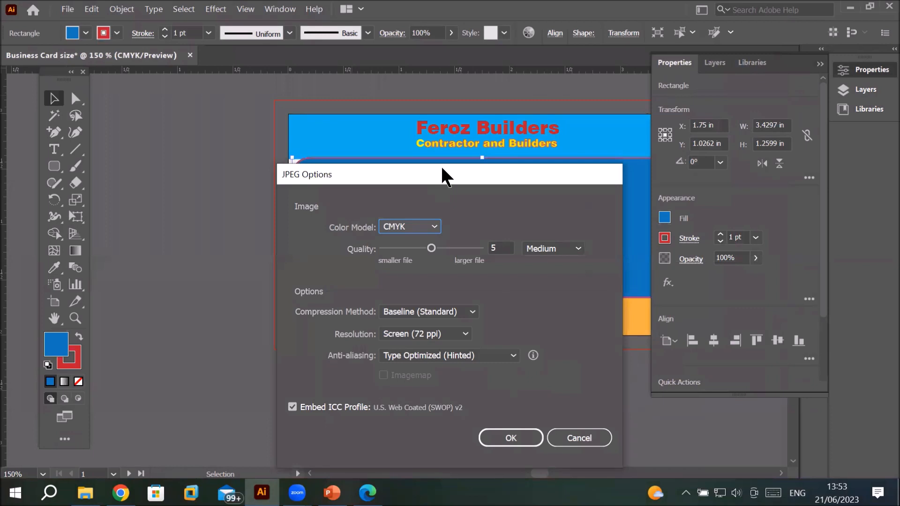
pyautogui.moveTo(442, 174); pyautogui.dragTo(356, 56)
pyautogui.click(425, 320)
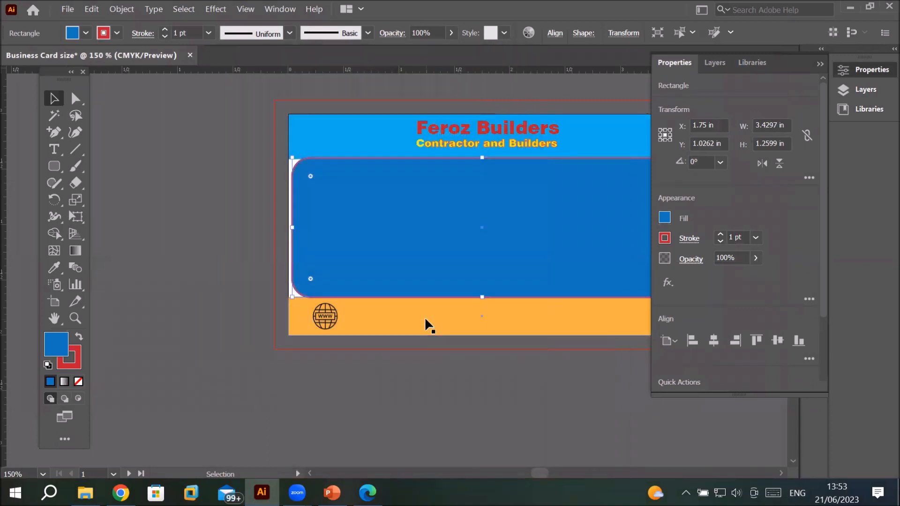
# Step: Switch to File Explorer and inspect the exported Business Card size.jpg on the Desktop with extra large icons
pyautogui.click(84, 493)
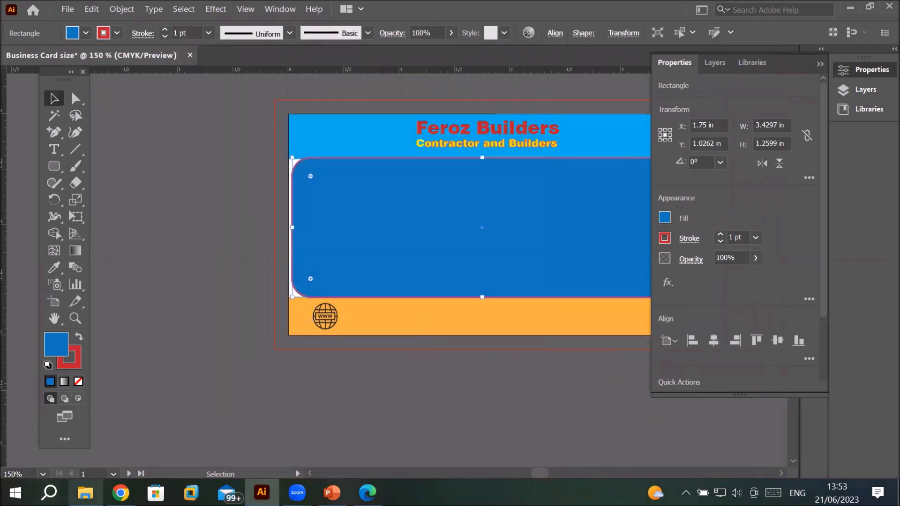
pyautogui.click(49, 134)
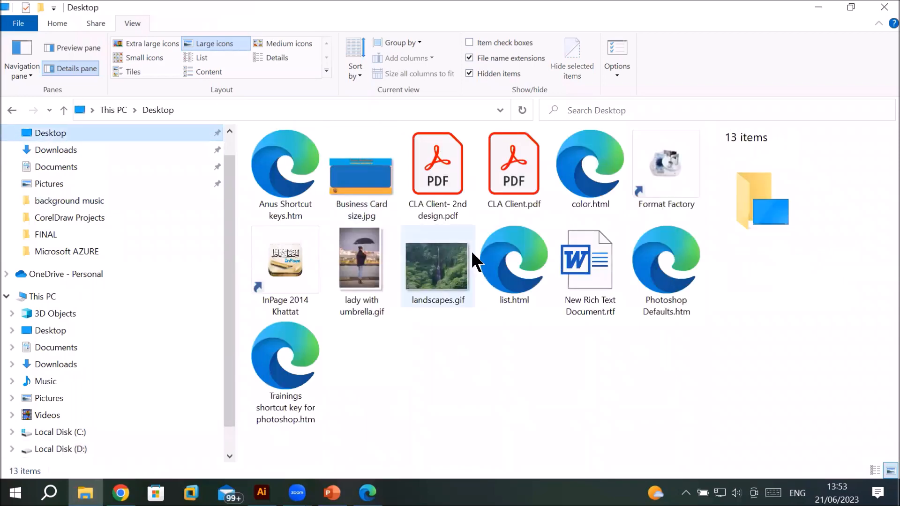
pyautogui.click(367, 194)
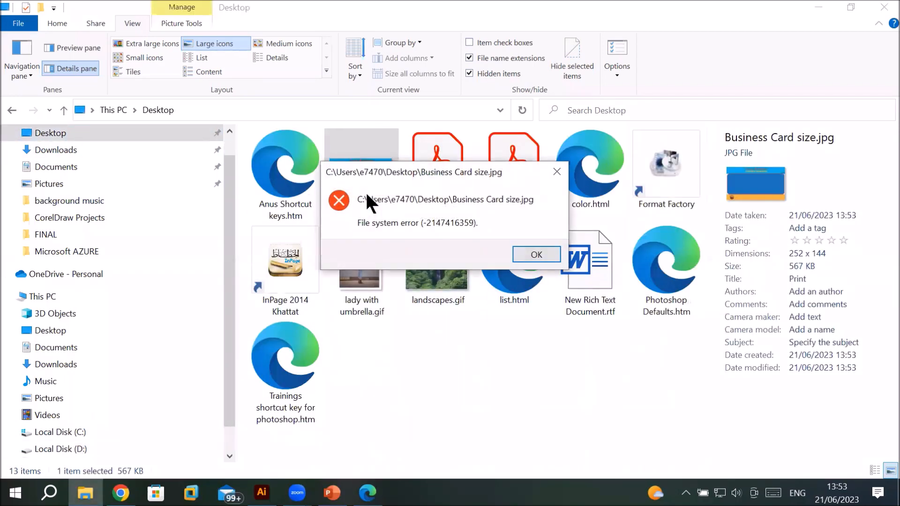
pyautogui.click(540, 254)
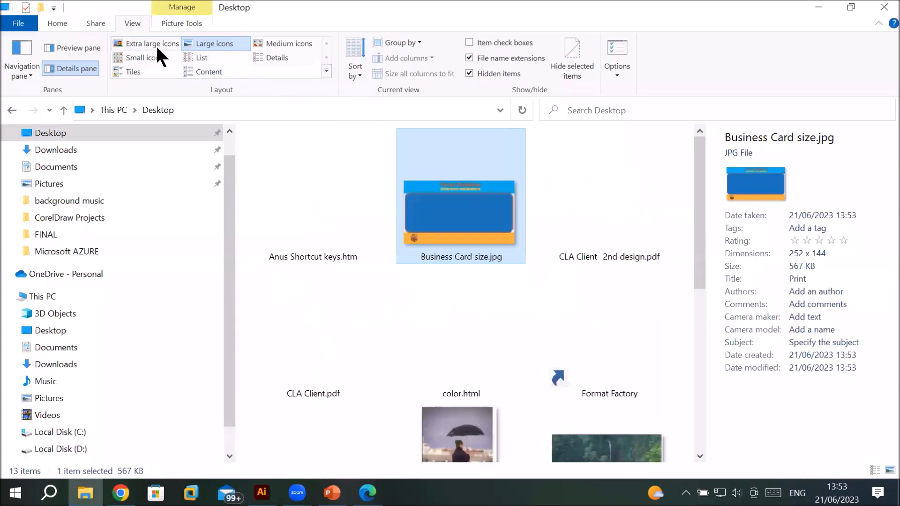
pyautogui.click(153, 43)
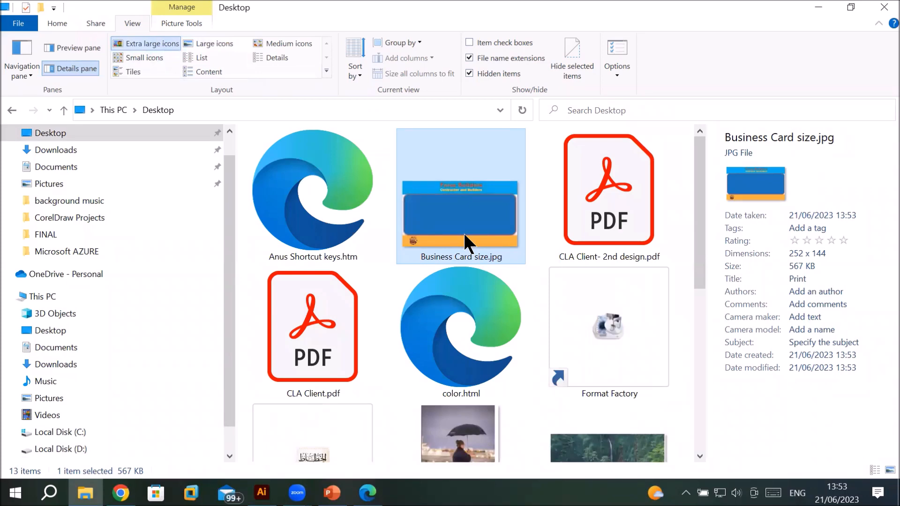
pyautogui.click(492, 368)
pyautogui.click(448, 228)
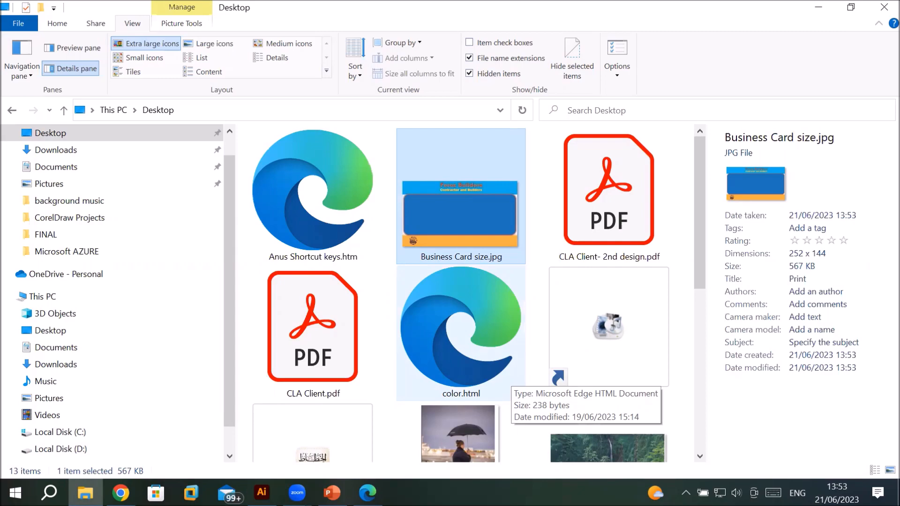
# Step: Switch back to Illustrator and save the document as Business Card size.ai in D:\_Graphics\Mr Ayaan, keeping Illustrator 2020 options
pyautogui.click(261, 492)
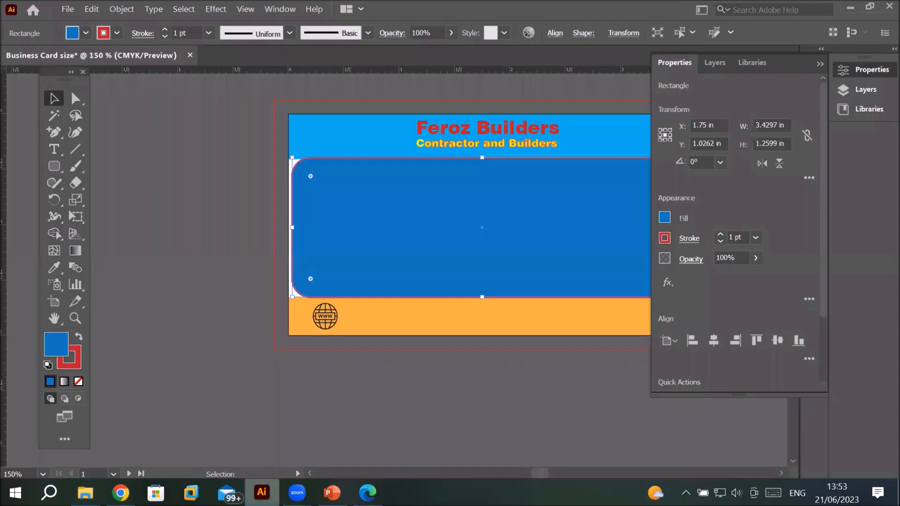
pyautogui.click(68, 9)
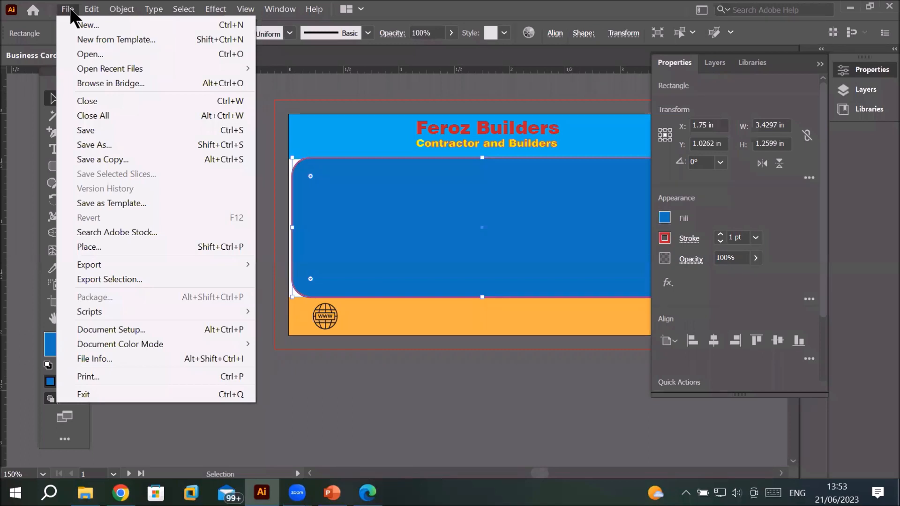
pyautogui.click(94, 130)
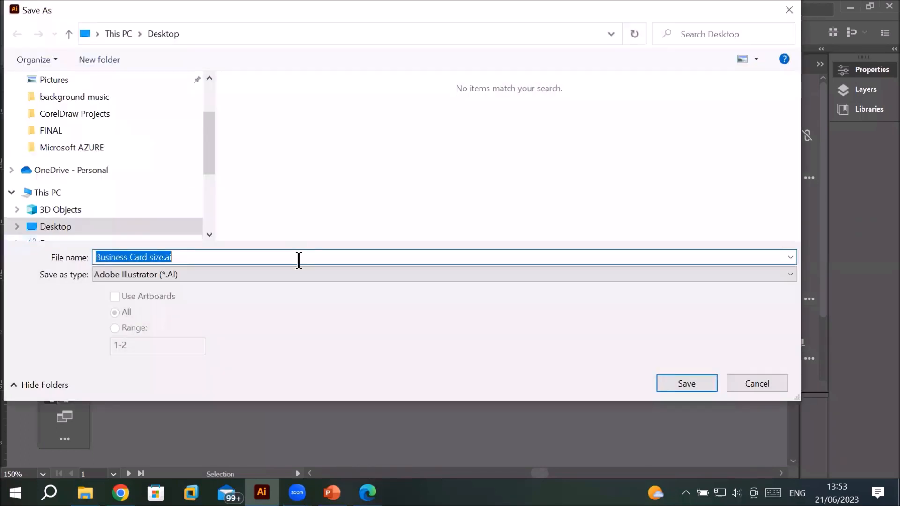
pyautogui.click(144, 257)
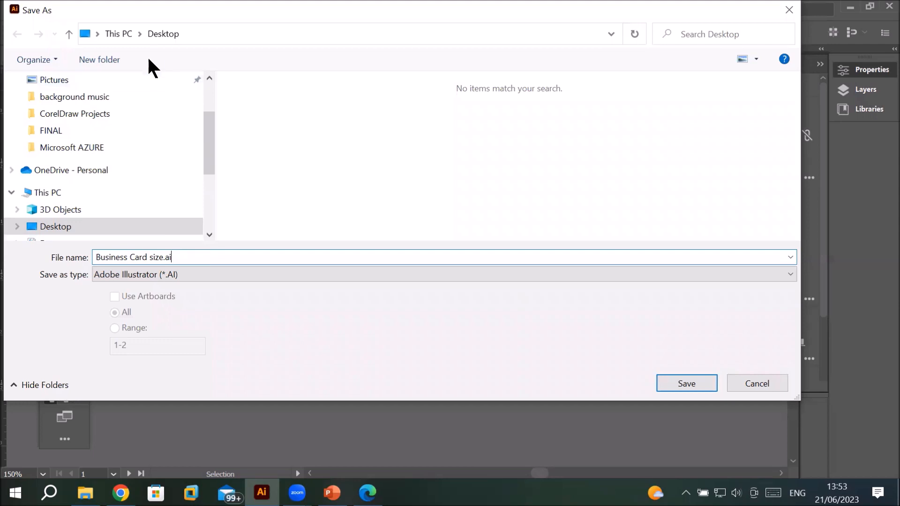
pyautogui.click(67, 199)
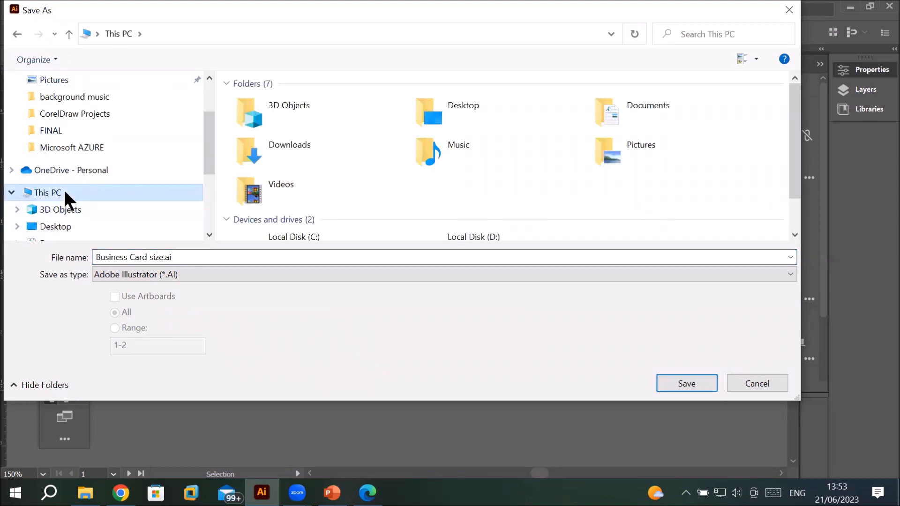
pyautogui.scroll(-1, 341, 191)
pyautogui.click(521, 223)
pyautogui.doubleClick(522, 223)
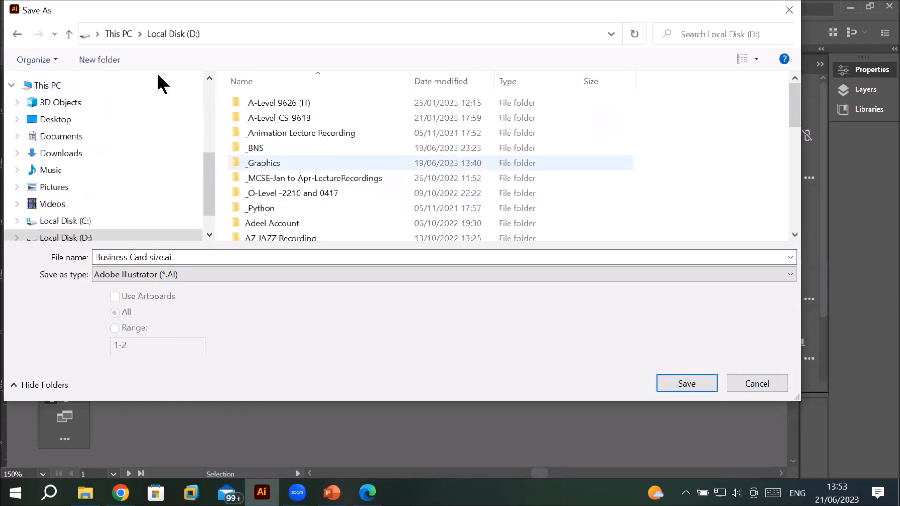
pyautogui.click(262, 164)
pyautogui.doubleClick(262, 164)
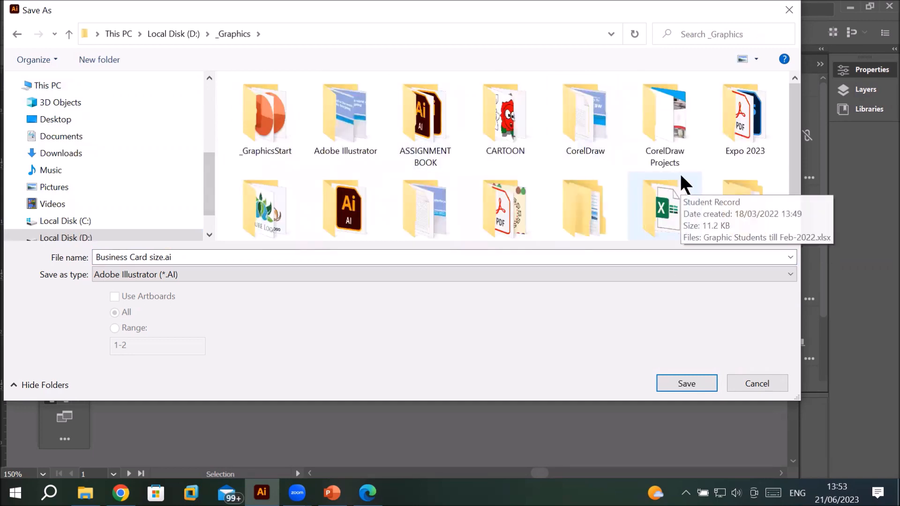
pyautogui.scroll(-1, 681, 176)
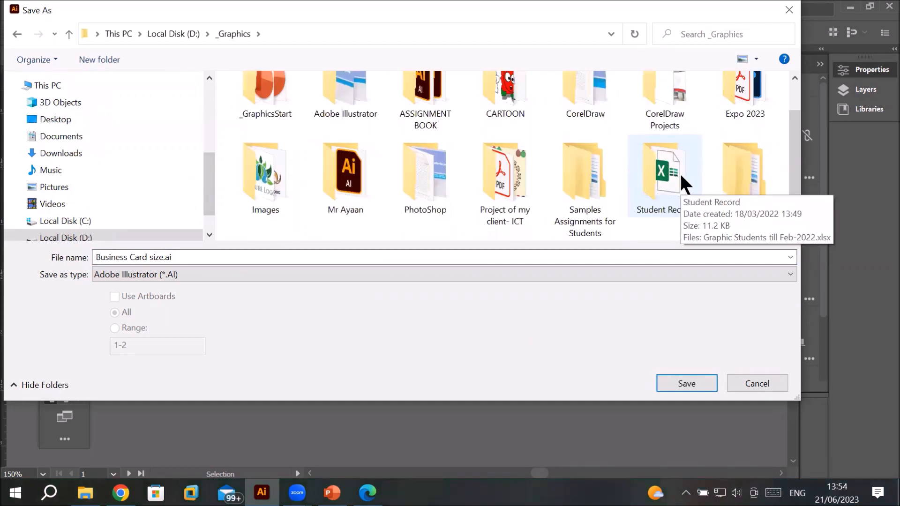
pyautogui.doubleClick(340, 178)
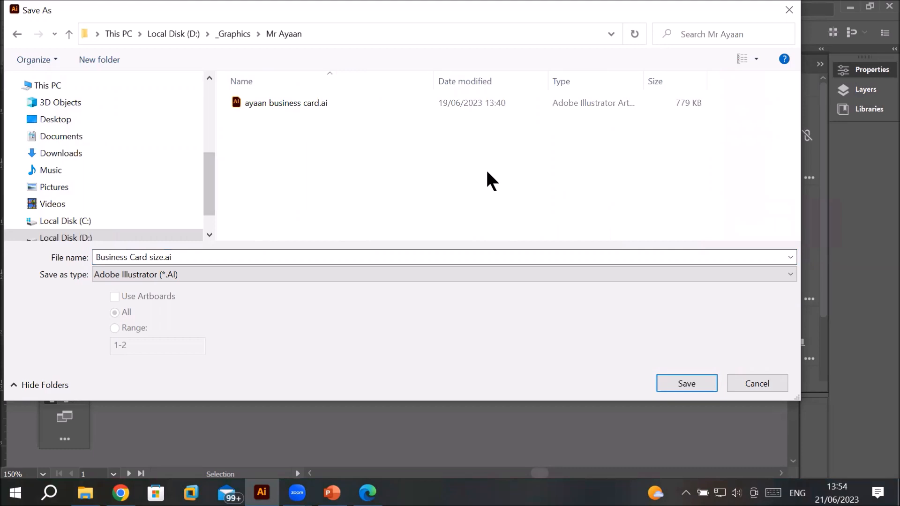
pyautogui.click(675, 388)
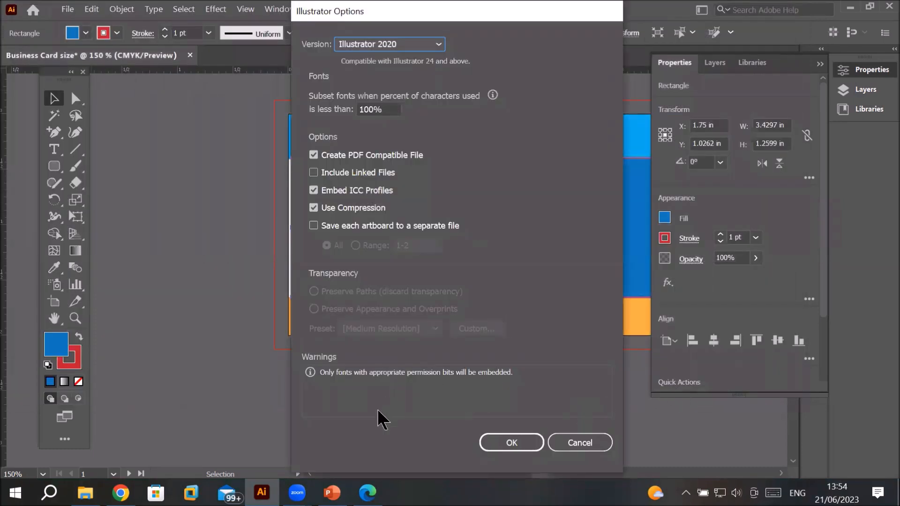
pyautogui.click(519, 445)
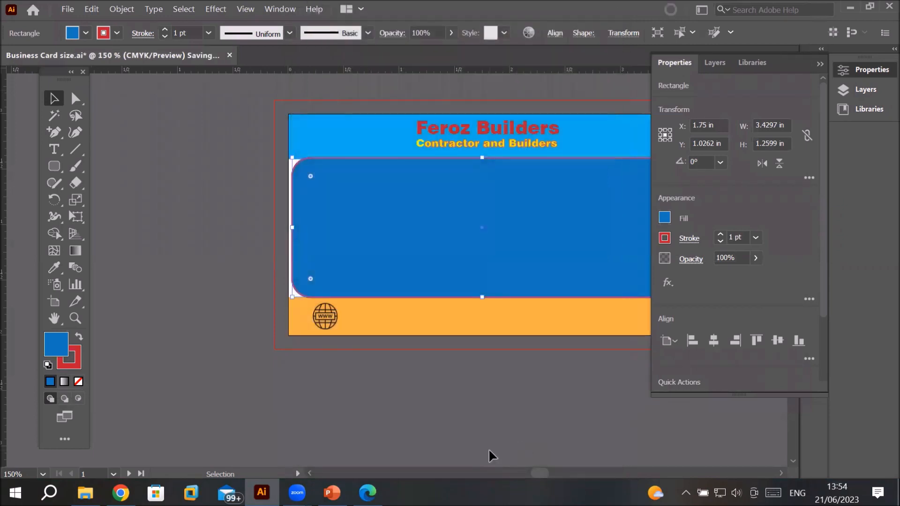
# Step: Export the design as a JPEG named Business Card size.jpg into the Mr Ayaan folder
pyautogui.click(67, 9)
pyautogui.moveTo(136, 269)
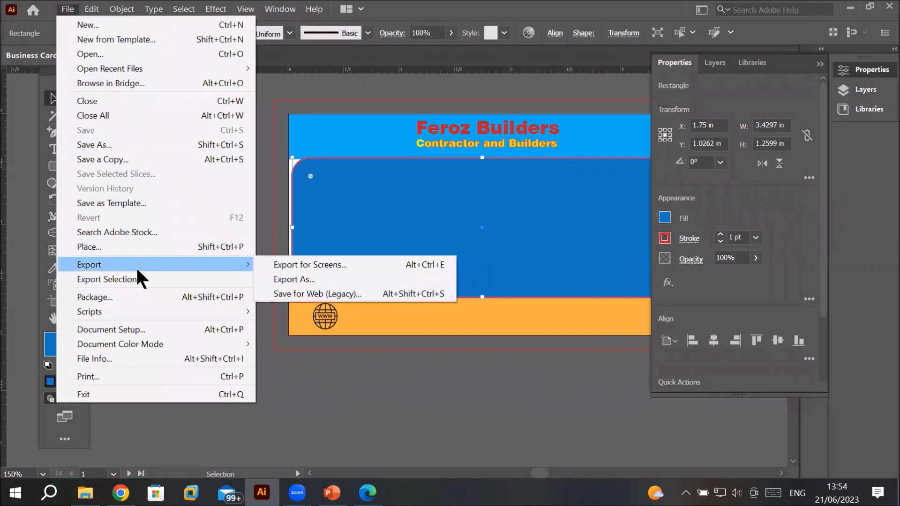
pyautogui.click(298, 280)
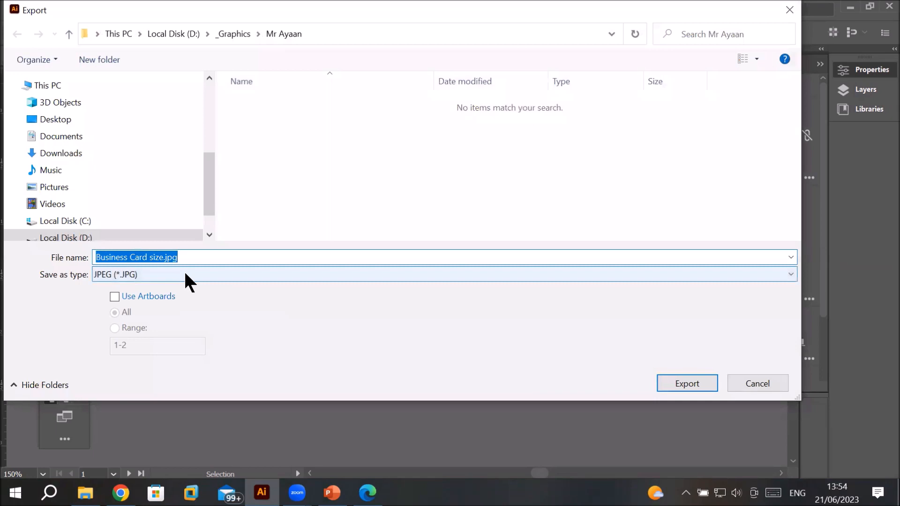
pyautogui.click(185, 274)
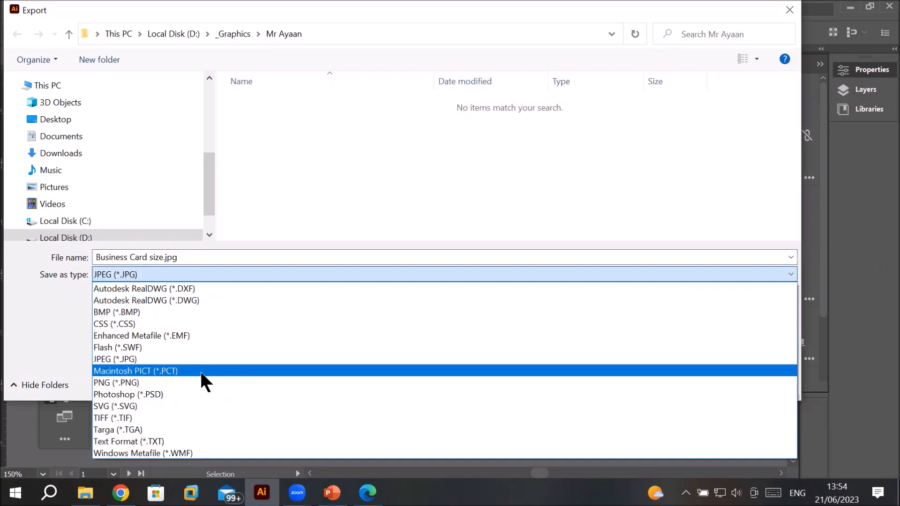
pyautogui.click(205, 359)
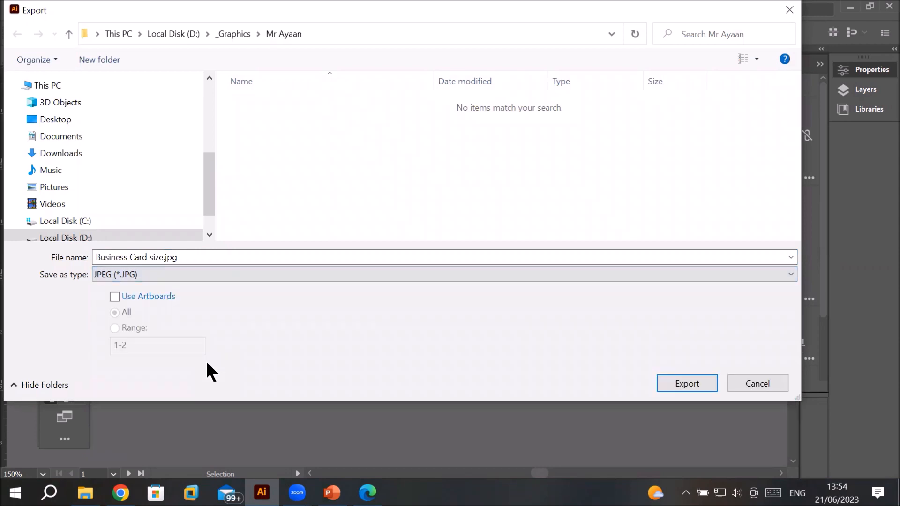
pyautogui.click(145, 258)
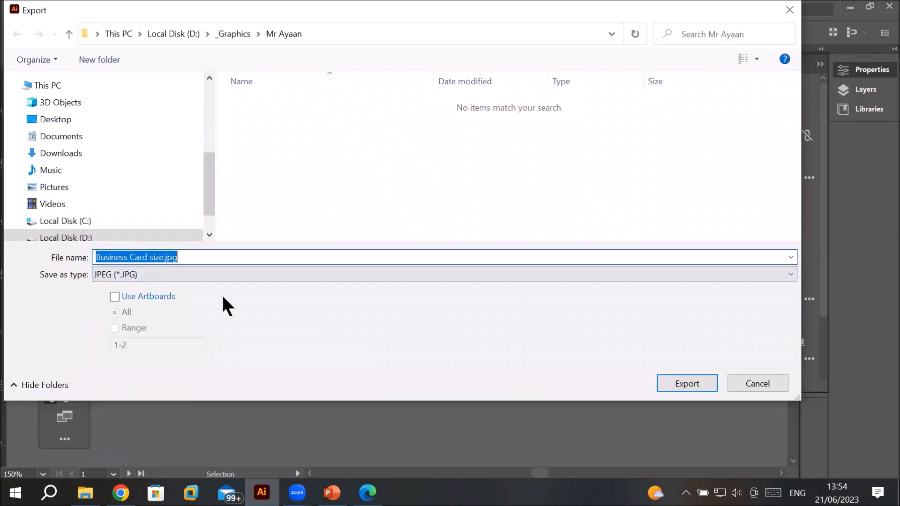